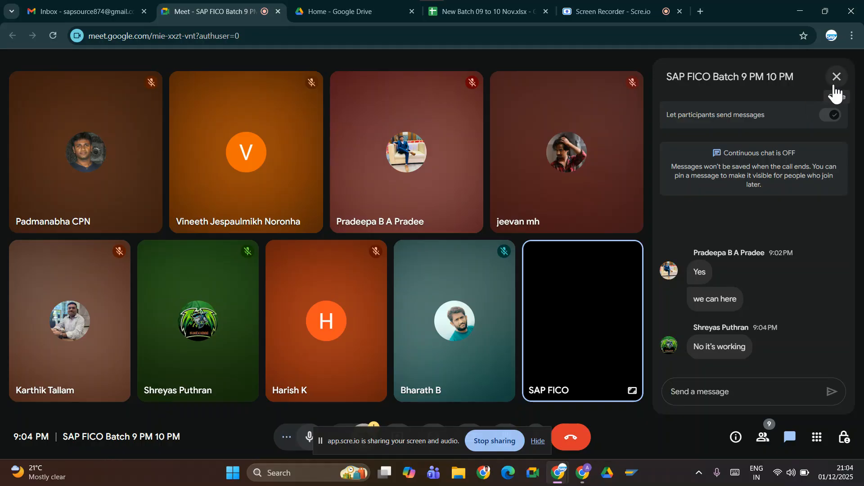
# Close the meeting chat, hide the screen recorder's sharing notice, and present the entire screen in the meeting.
pyautogui.click(835, 88)
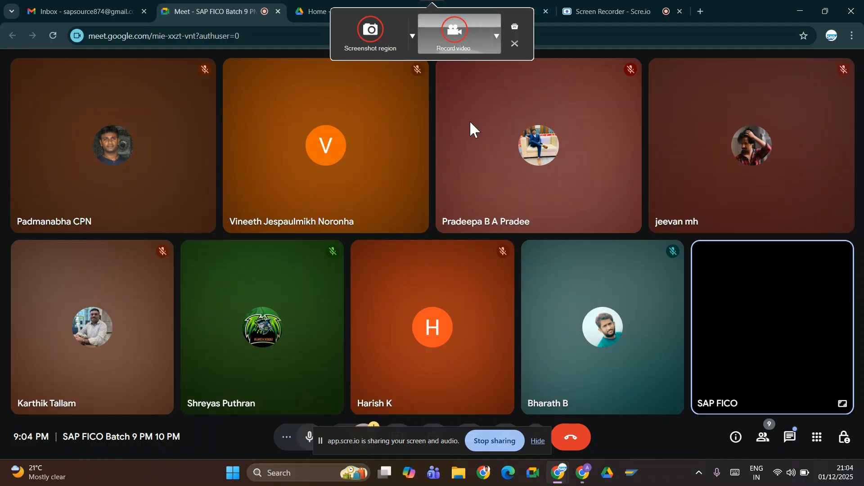
pyautogui.click(538, 445)
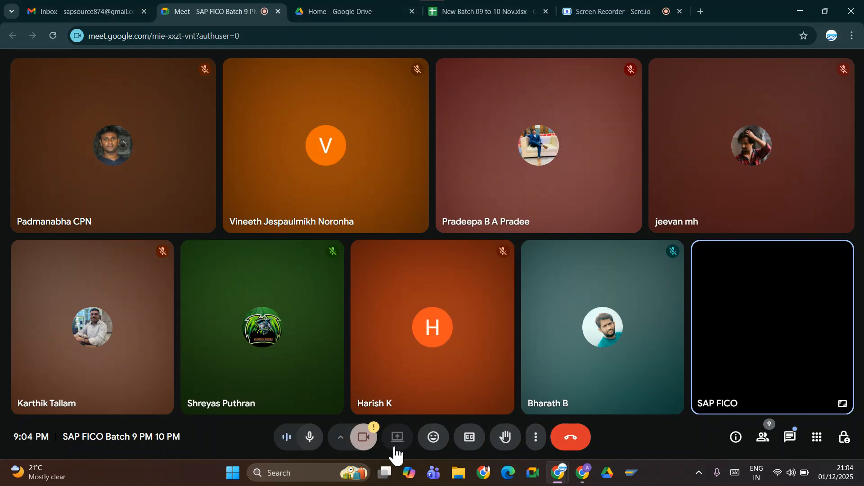
pyautogui.click(395, 448)
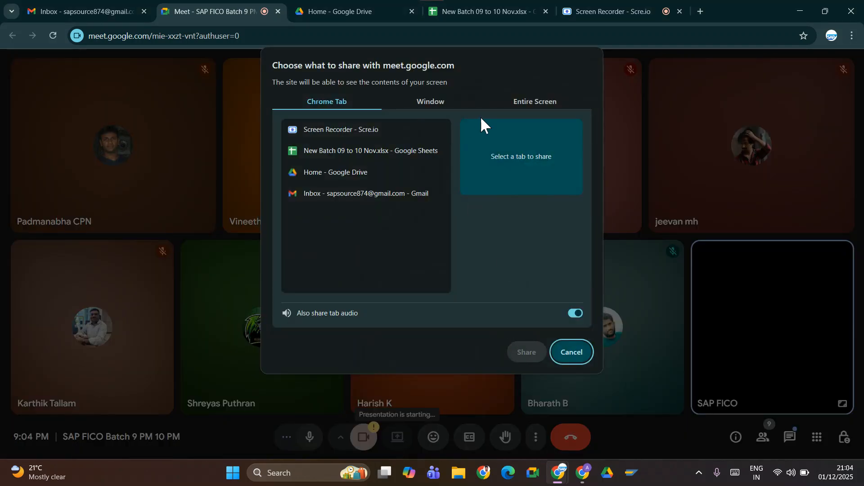
pyautogui.click(521, 98)
pyautogui.click(387, 176)
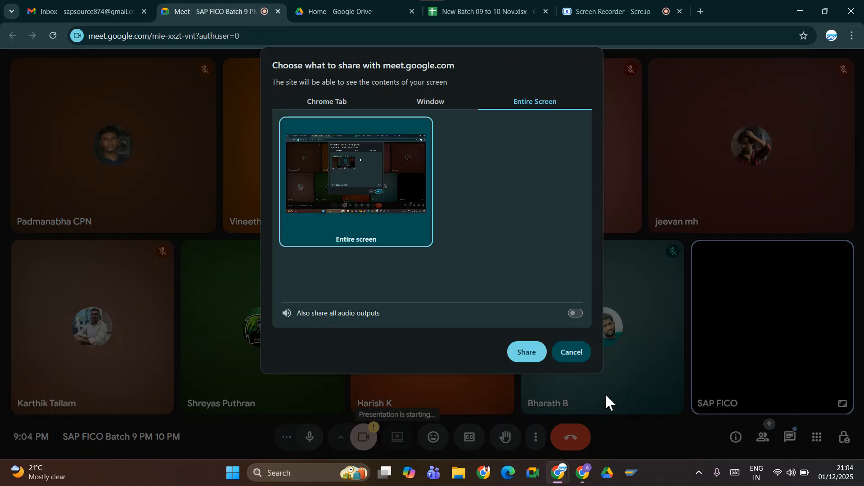
pyautogui.click(526, 352)
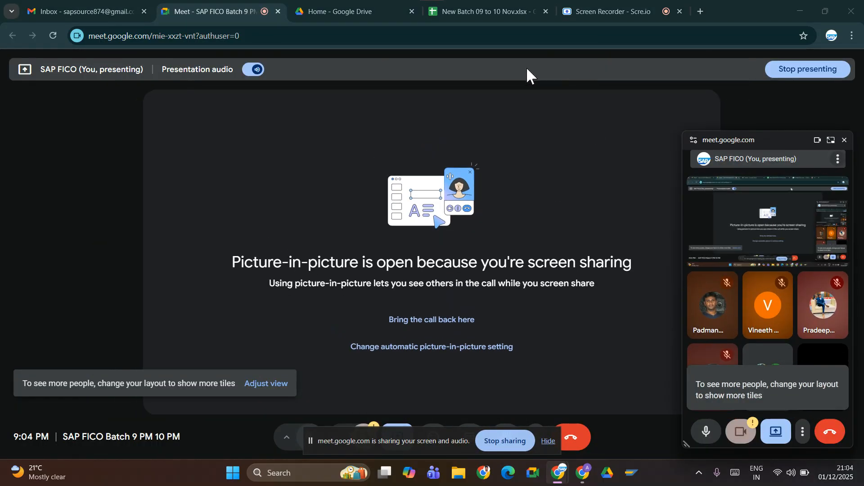
# Dismiss the floating meeting window and check the meeting chat for participants' messages.
pyautogui.click(845, 140)
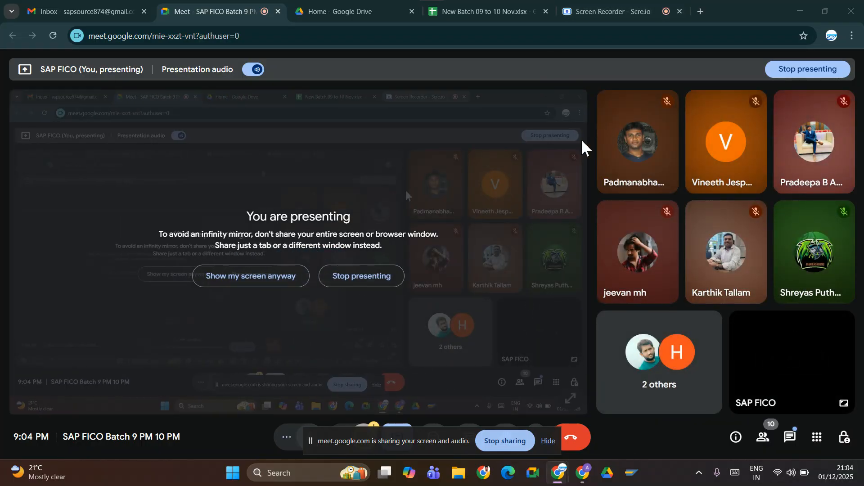
pyautogui.click(788, 442)
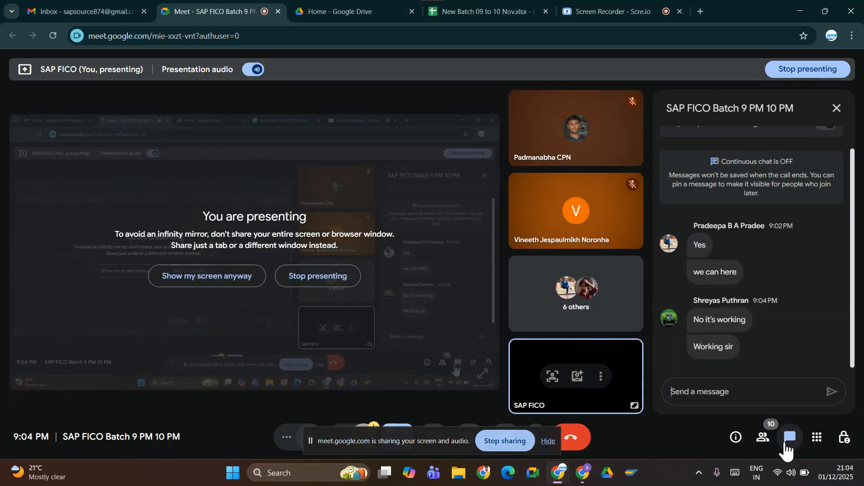
pyautogui.click(836, 109)
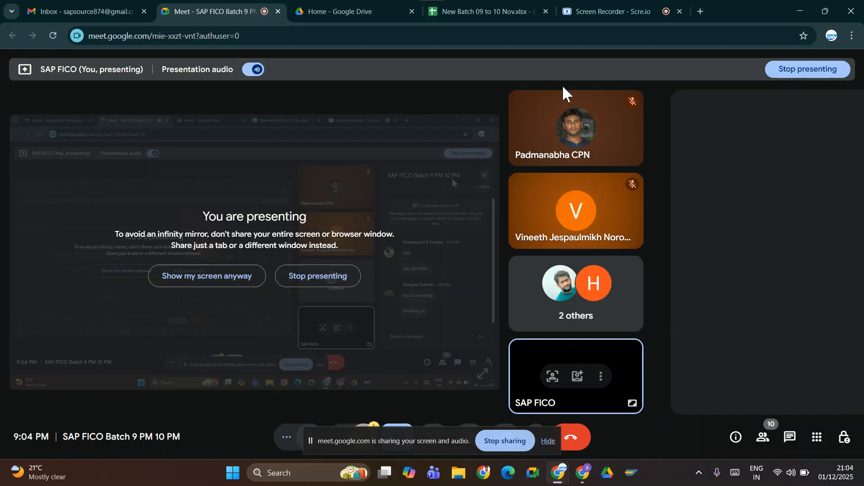
# Switch to the New Batch 09 to 10 Nov spreadsheet and clear the floating meeting window and sharing notice from view.
pyautogui.click(482, 13)
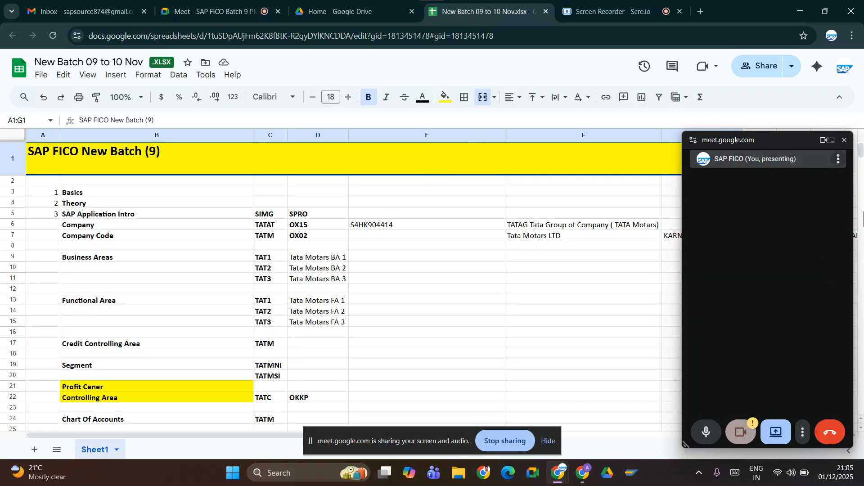
pyautogui.click(844, 140)
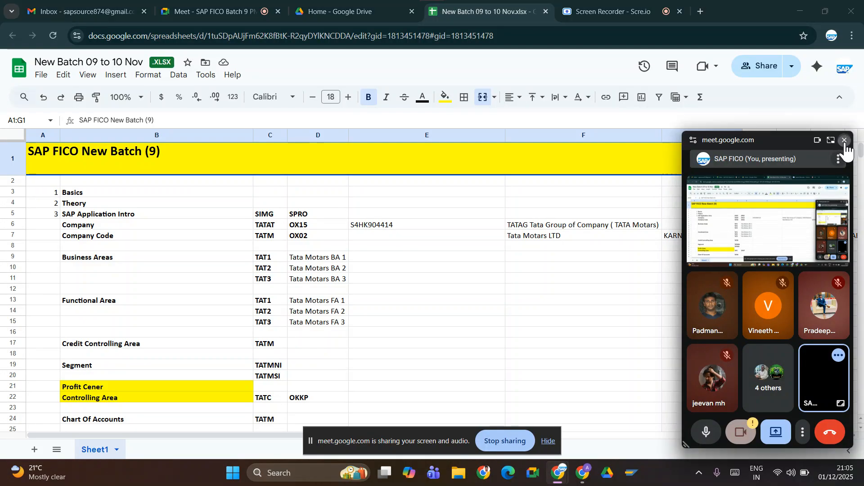
pyautogui.click(550, 443)
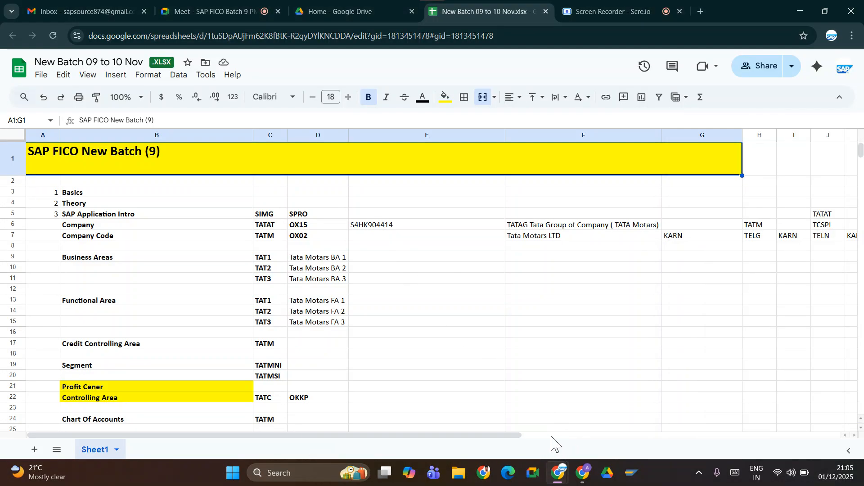
# Review the SAP configuration topics and transaction codes in Sheet1, from Basics down to Field Status Variant.
pyautogui.scroll(-20, 326, 296)
pyautogui.scroll(20, 329, 296)
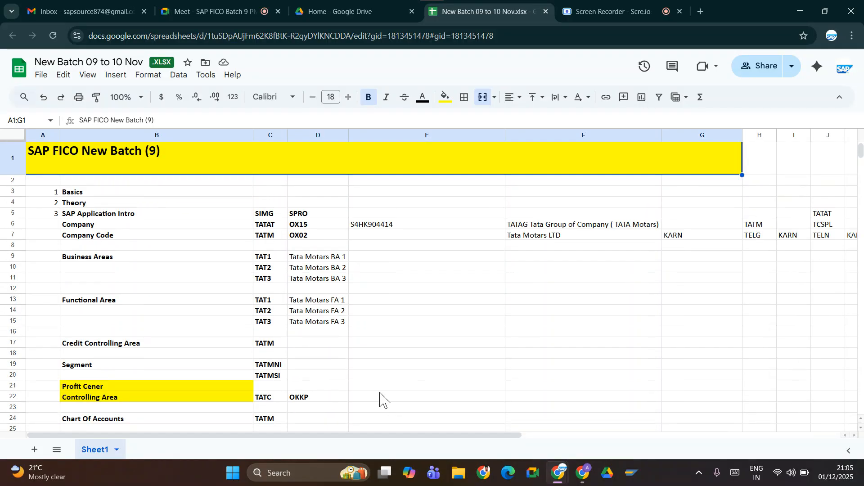
pyautogui.click(335, 367)
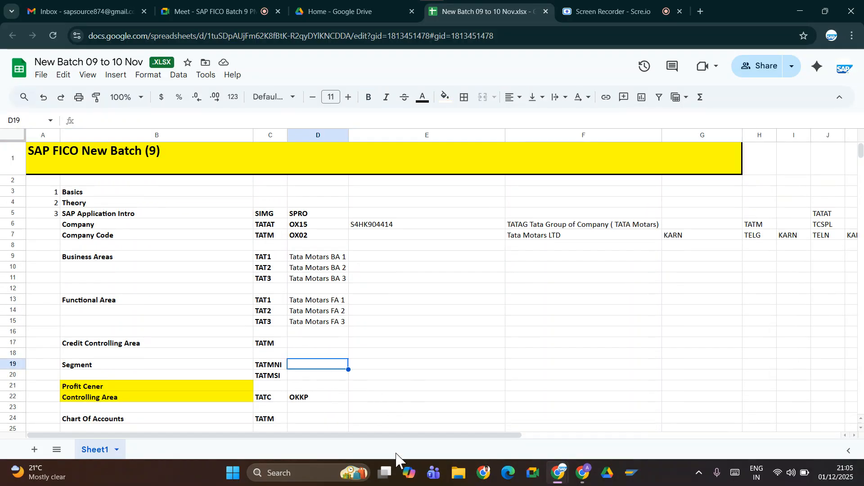
pyautogui.press('Down')
pyautogui.press('Up')
pyautogui.press('Up')
pyautogui.press('Up')
pyautogui.press('Up')
pyautogui.press('Up')
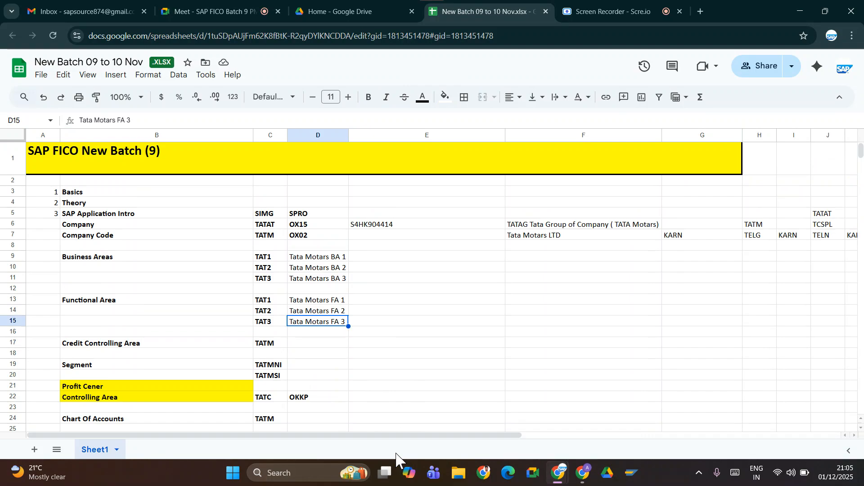
pyautogui.press('Up')
pyautogui.press('Up')
pyautogui.press('Up')
pyautogui.press('Up')
pyautogui.press('Up')
pyautogui.press('Up')
pyautogui.press('Up')
pyautogui.press('Up')
pyautogui.press('Up')
pyautogui.press('Up')
pyautogui.press('Up')
pyautogui.press('Up')
pyautogui.press('Up')
pyautogui.press('Up')
pyautogui.press('Down')
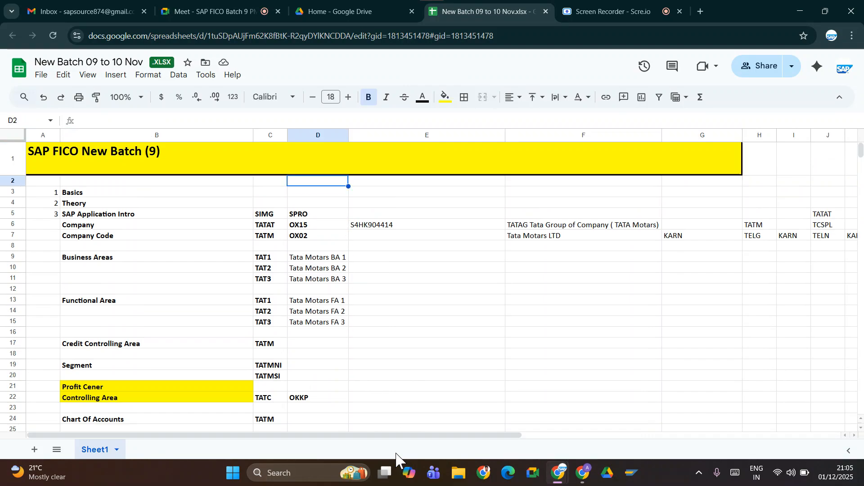
pyautogui.press('Down')
pyautogui.press('Down')
pyautogui.press('Down')
pyautogui.press('Down')
pyautogui.press('Down')
pyautogui.press('Down')
pyautogui.press('Down')
pyautogui.press('Down')
pyautogui.press('Down')
pyautogui.press('Down')
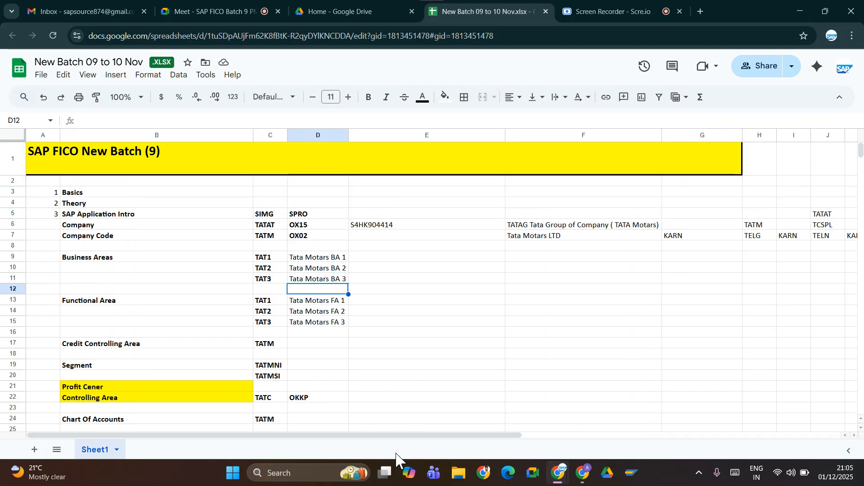
pyautogui.press('Down')
pyautogui.press('Down')
pyautogui.press('Down')
pyautogui.press('Down')
pyautogui.press('Down')
pyautogui.press('Down')
pyautogui.press('Down')
pyautogui.press('Down')
pyautogui.press('Down')
pyautogui.press('Down')
pyautogui.press('Down')
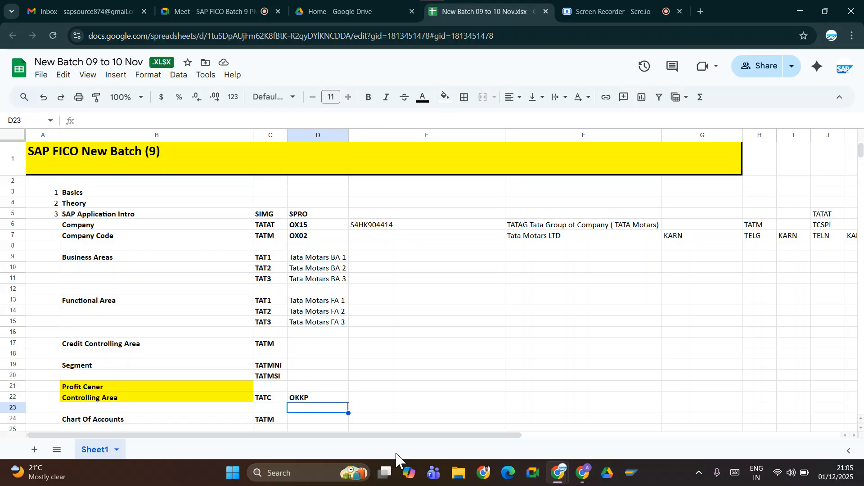
pyautogui.press('Down')
pyautogui.press('Down')
pyautogui.press('Down')
pyautogui.press('Down')
pyautogui.press('Down')
pyautogui.press('Down')
pyautogui.press('Down')
pyautogui.press('Down')
pyautogui.press('Down')
pyautogui.press('Down')
pyautogui.press('Down')
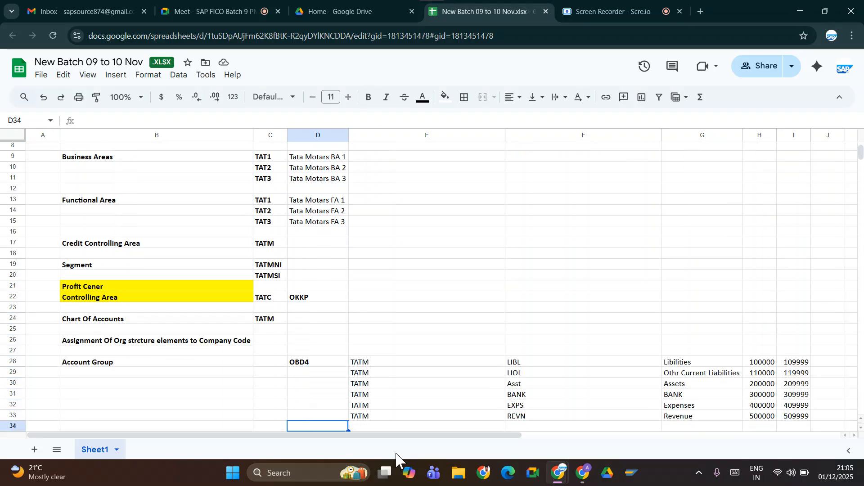
pyautogui.press('Down')
pyautogui.press('Down')
pyautogui.press('Down')
pyautogui.press('Down')
pyautogui.press('Down')
pyautogui.press('Down')
pyautogui.press('Down')
pyautogui.press('Down')
pyautogui.press('Down')
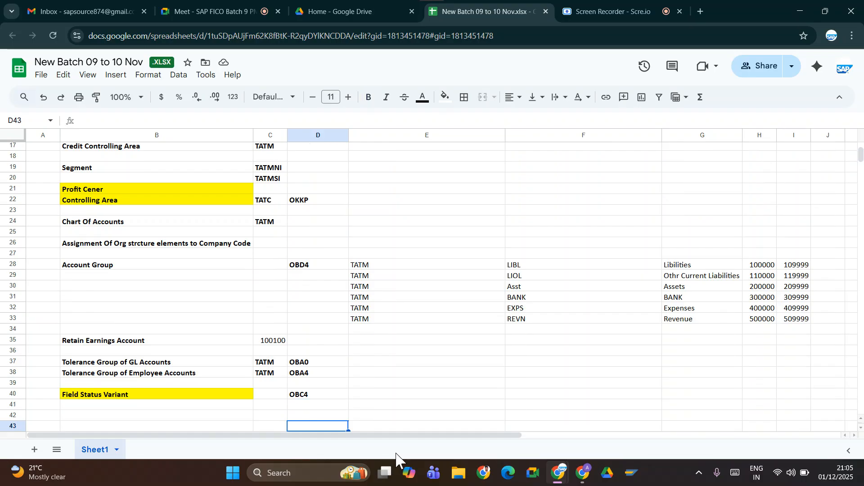
pyautogui.press('Down')
pyautogui.press('Down')
pyautogui.press('Down')
pyautogui.press('Up')
pyautogui.press('Up')
pyautogui.press('Up')
pyautogui.press('Up')
pyautogui.press('Up')
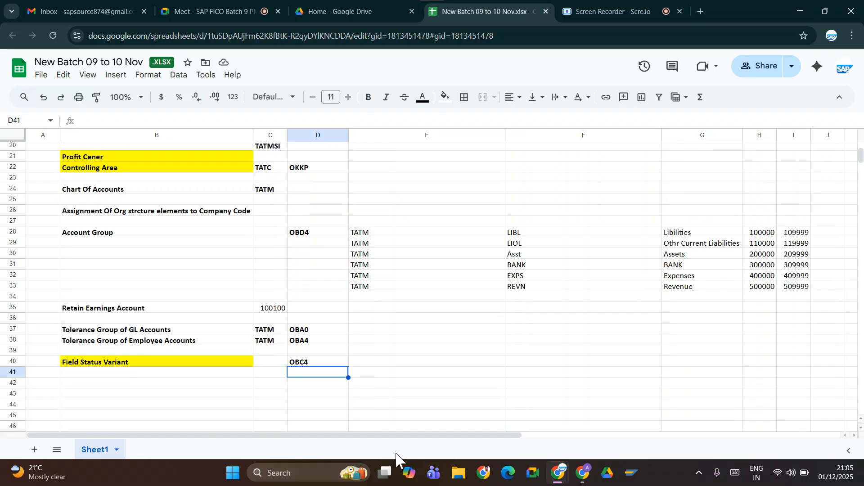
pyautogui.press('Up')
pyautogui.press('Up')
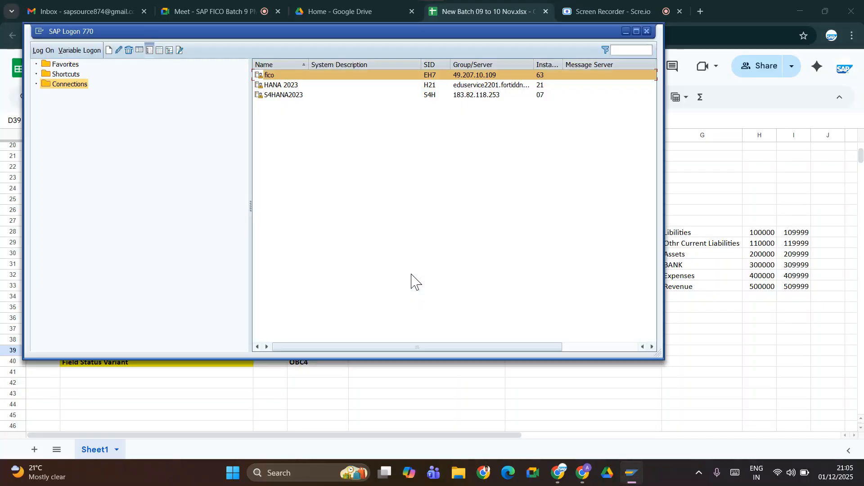
# Open the S4HANA2023 connection in SAP Logon and log on to client 100 as s7gui22 with the account password.
pyautogui.click(293, 95)
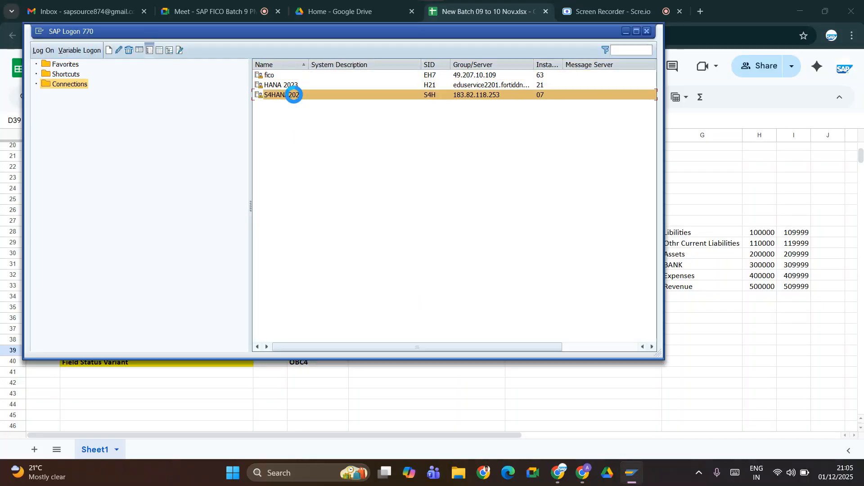
pyautogui.press('Return')
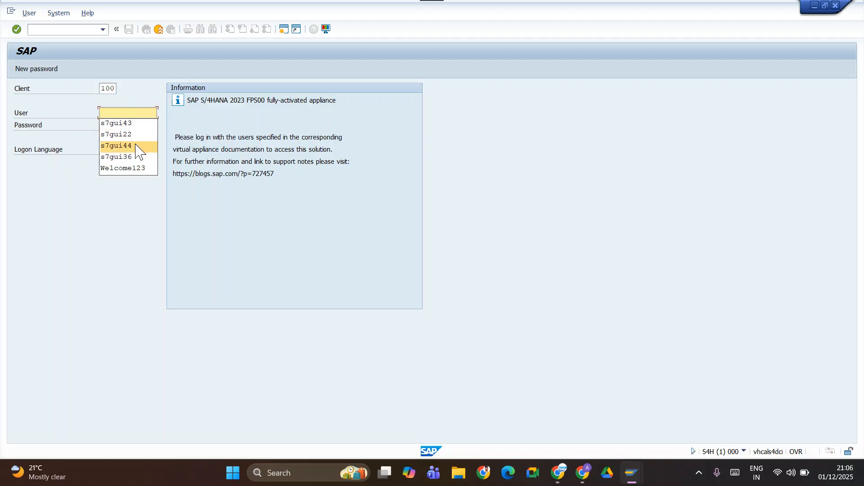
pyautogui.click(134, 135)
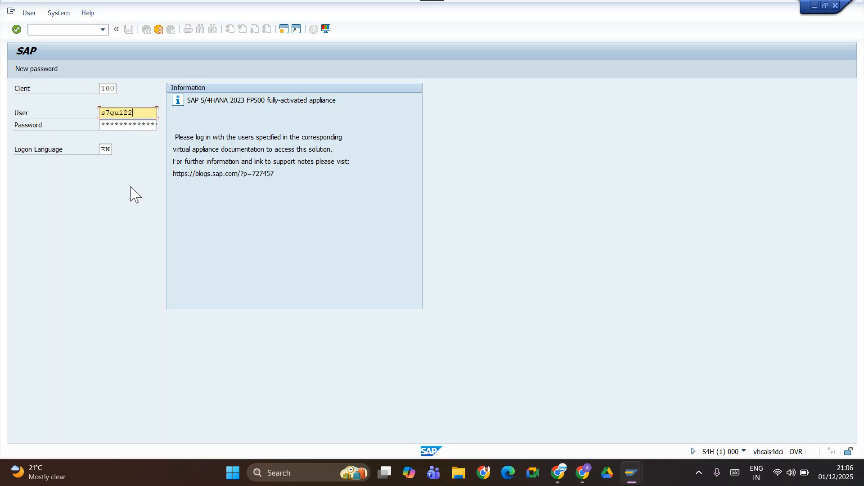
pyautogui.press('Tab')
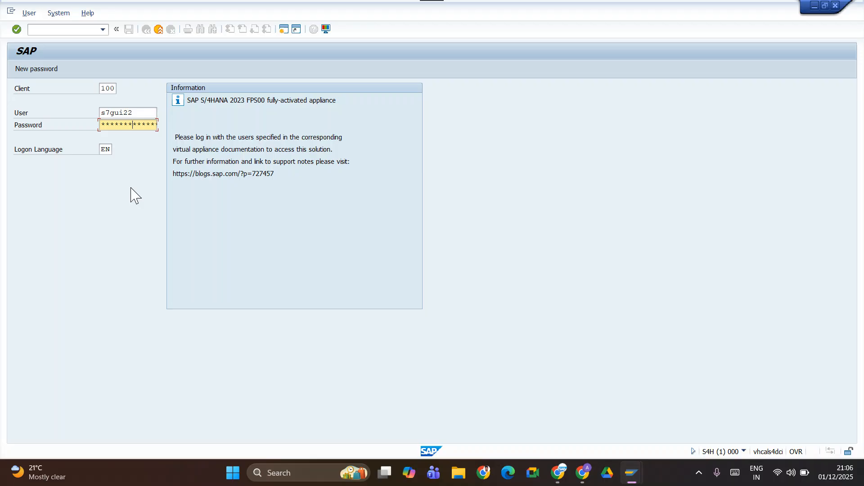
pyautogui.press('Return')
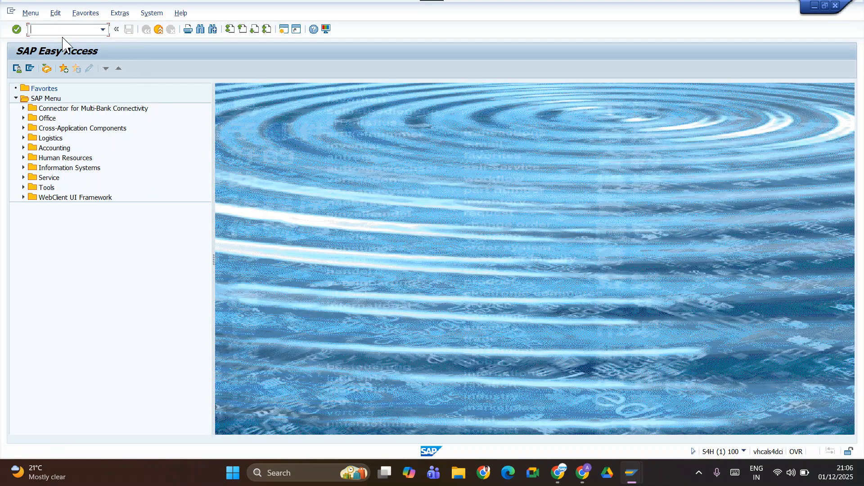
# Switch to the Google Sheets batch file and enter OB53 in bold as the Retain Earnings Account code in cell D35.
pyautogui.hotkey('alt', 'Tab')
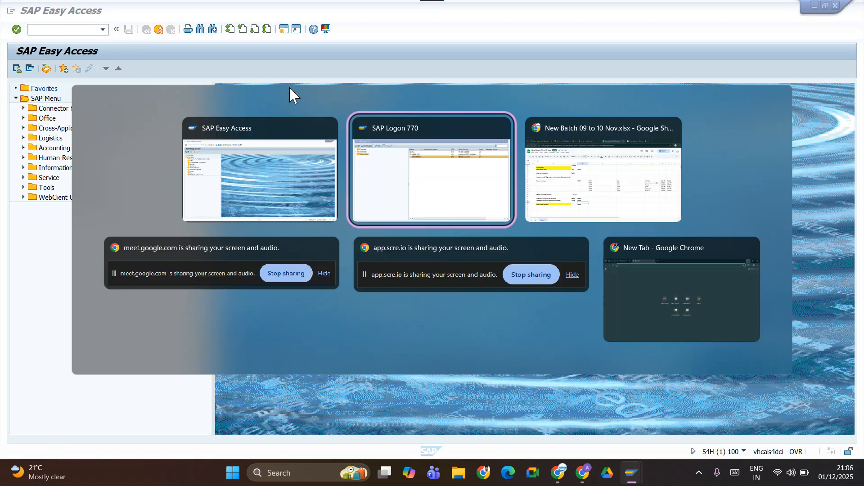
pyautogui.hotkey('alt', 'Tab')
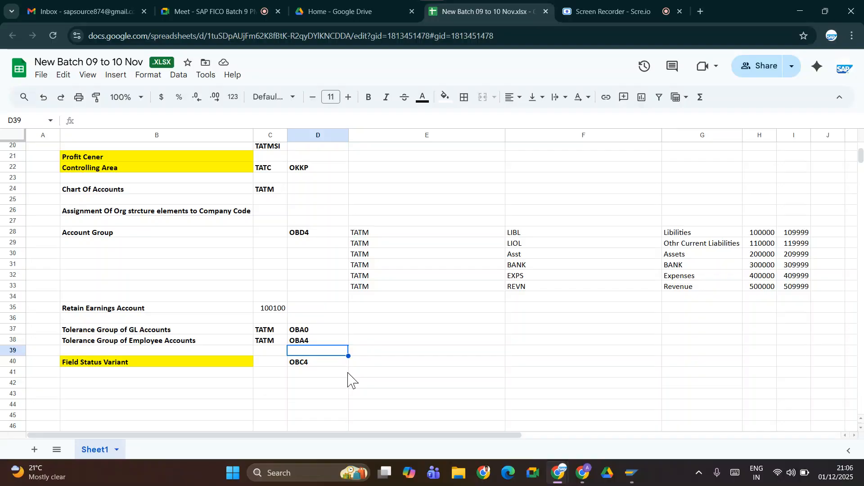
pyautogui.click(298, 365)
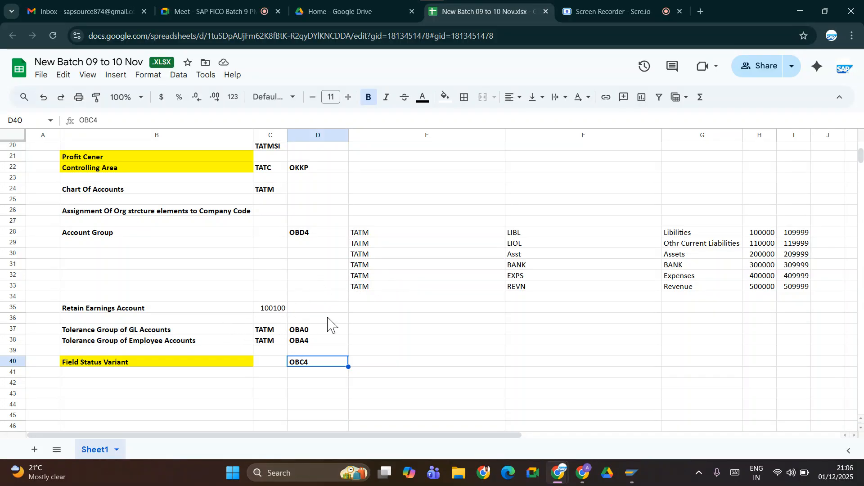
pyautogui.click(299, 309)
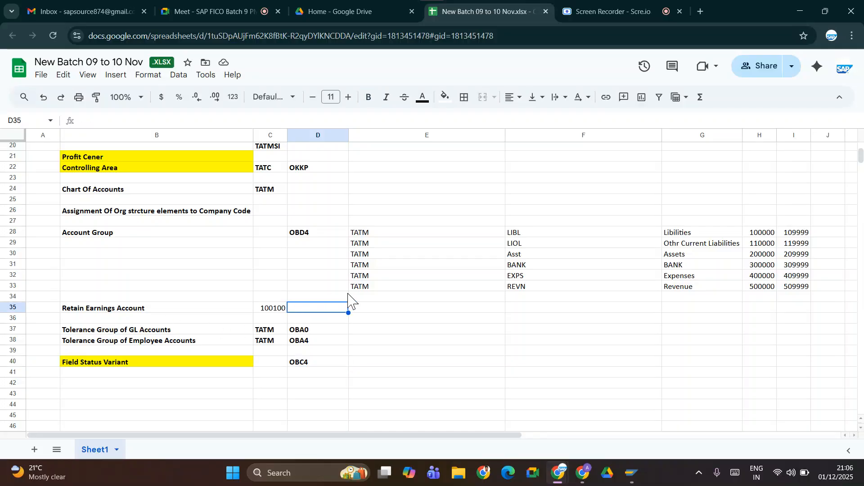
pyautogui.write('o')
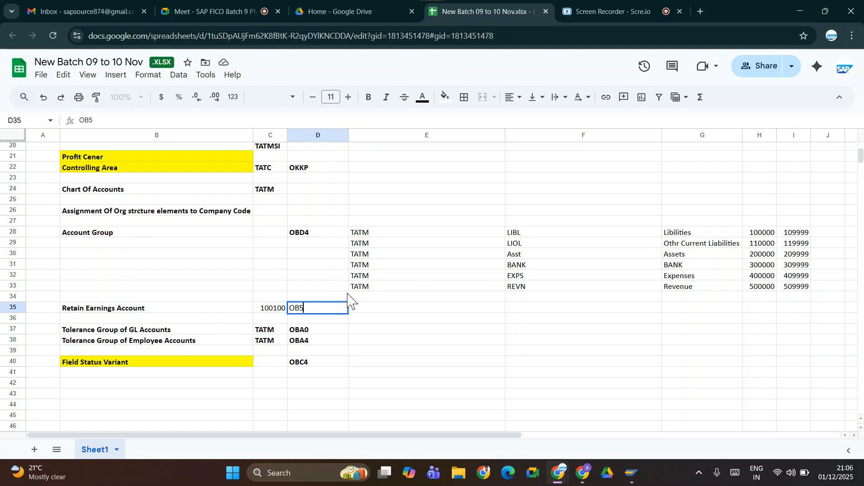
pyautogui.hotkey('ctrl', 's')
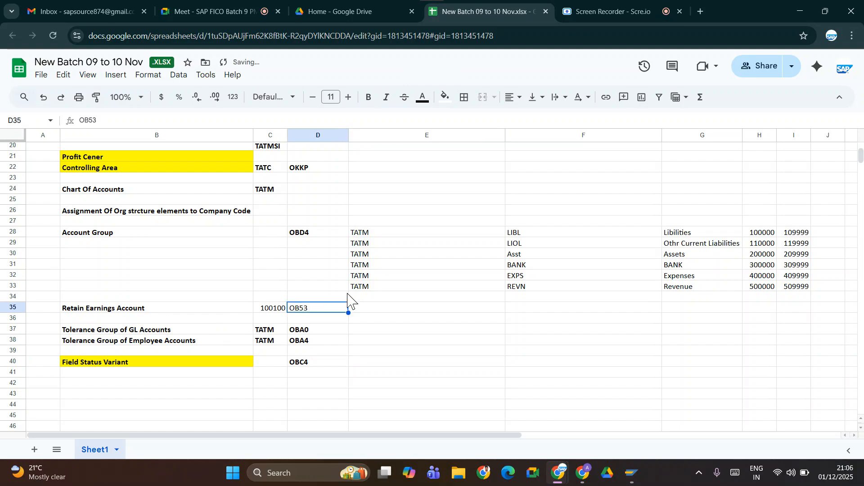
pyautogui.hotkey('ctrl', 'b')
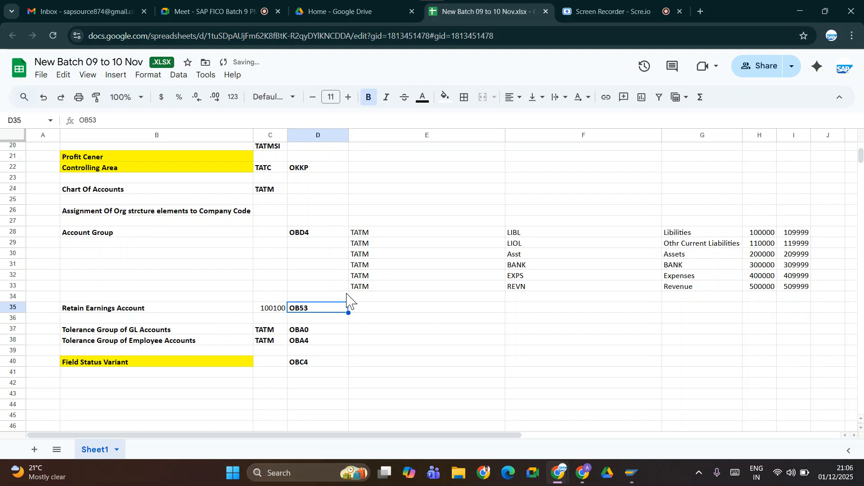
# Switch to SAP Easy Access, open the SAP Customizing Implementation Guide, and expand its Financial Accounting node.
pyautogui.click(333, 383)
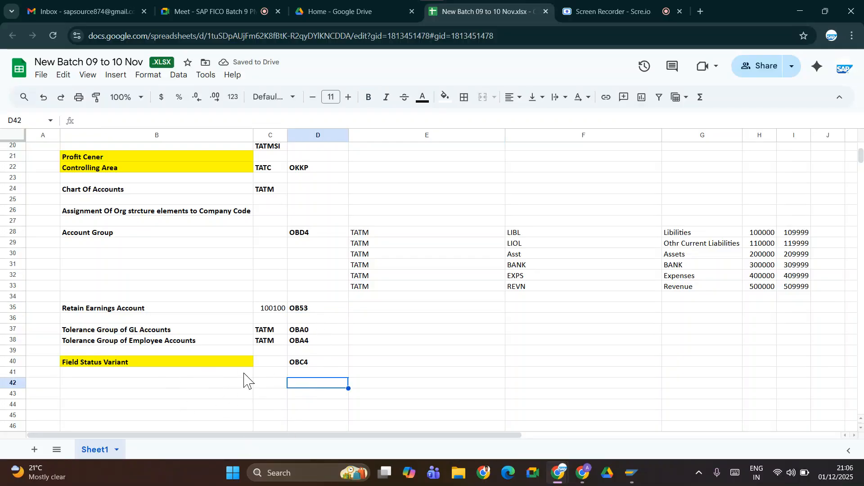
pyautogui.click(300, 363)
pyautogui.hotkey('alt', 'Tab')
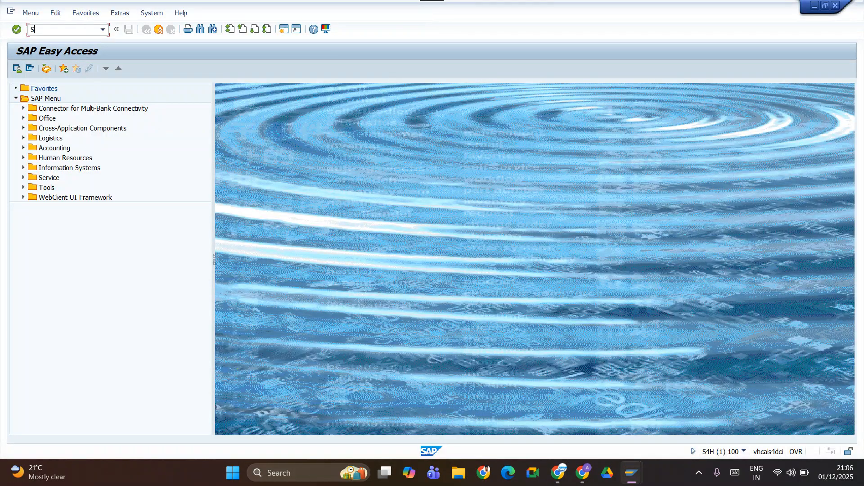
pyautogui.press('Return')
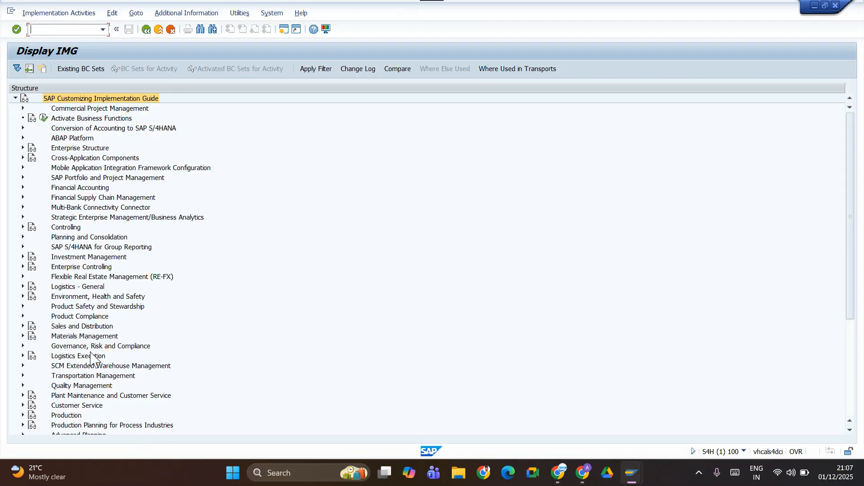
pyautogui.click(23, 188)
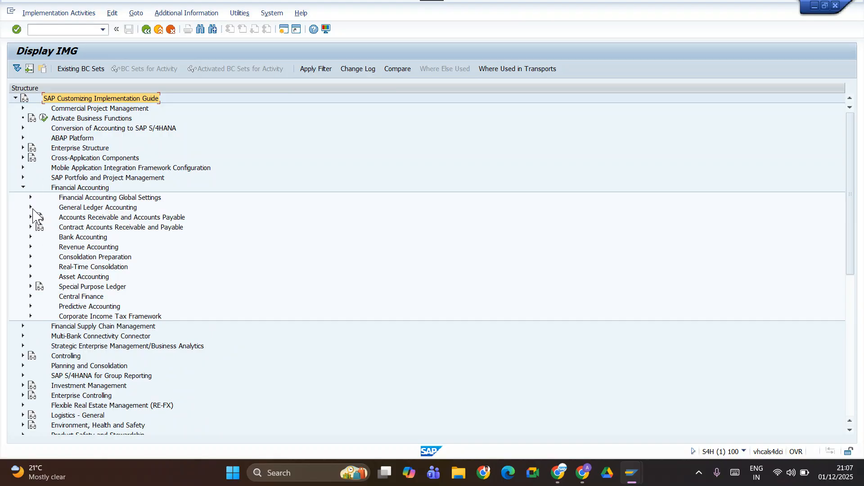
pyautogui.click(31, 207)
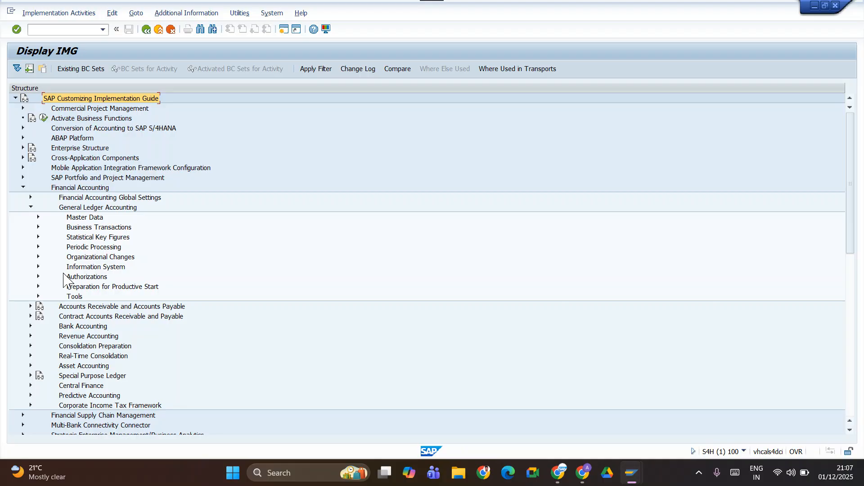
pyautogui.click(31, 208)
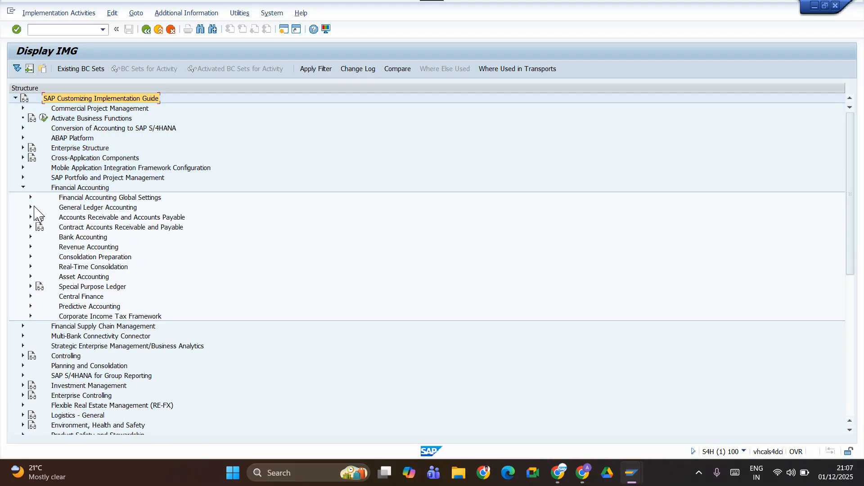
pyautogui.click(31, 207)
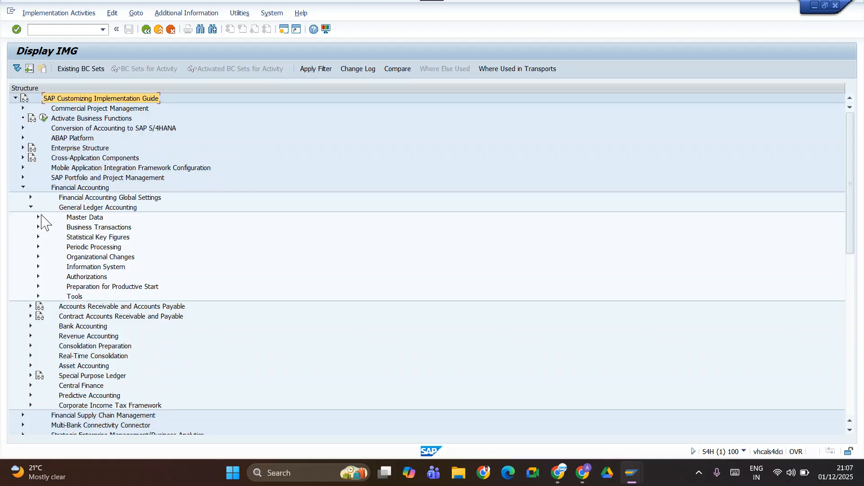
pyautogui.click(38, 218)
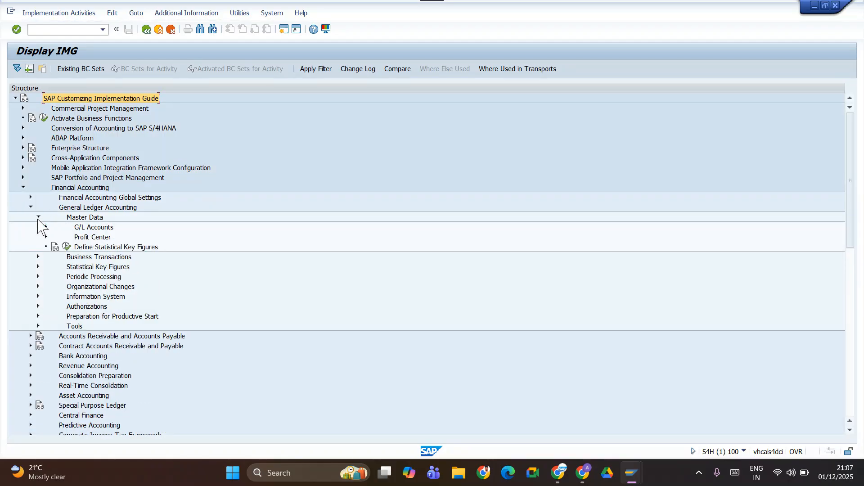
pyautogui.click(38, 218)
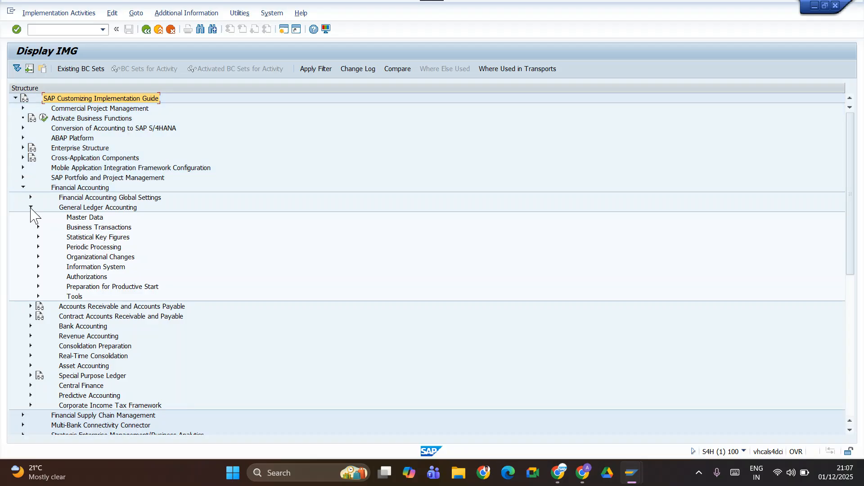
pyautogui.click(31, 208)
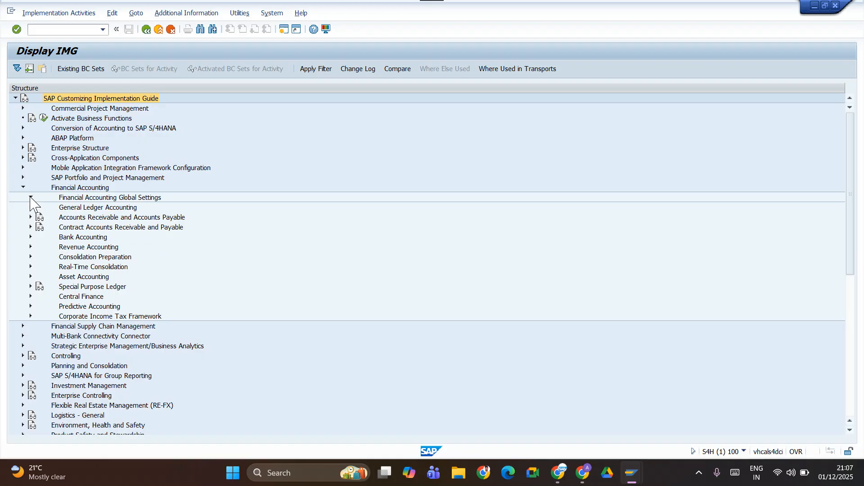
# Open Define Field Status Variants from the Ledgers > Fields branch of Financial Accounting Global Settings.
pyautogui.click(31, 197)
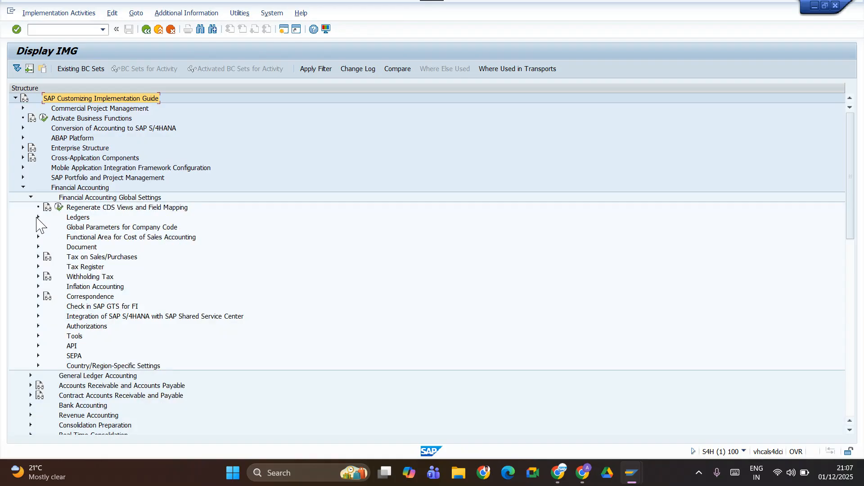
pyautogui.click(38, 217)
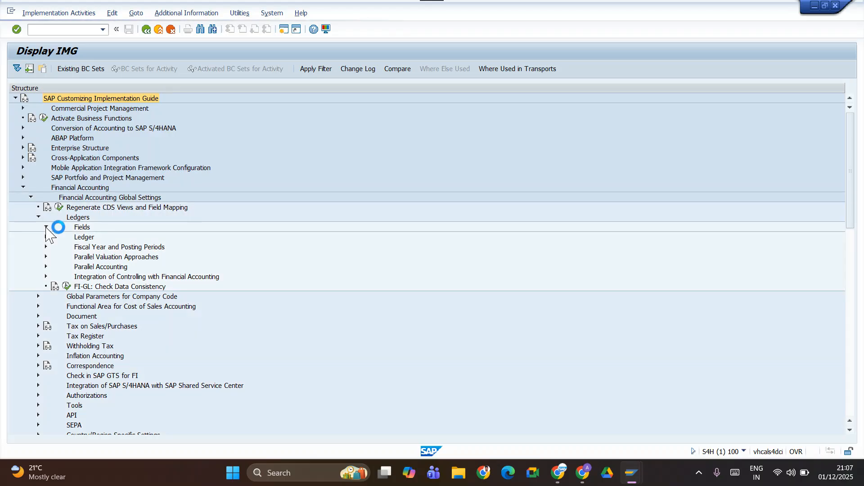
pyautogui.click(46, 227)
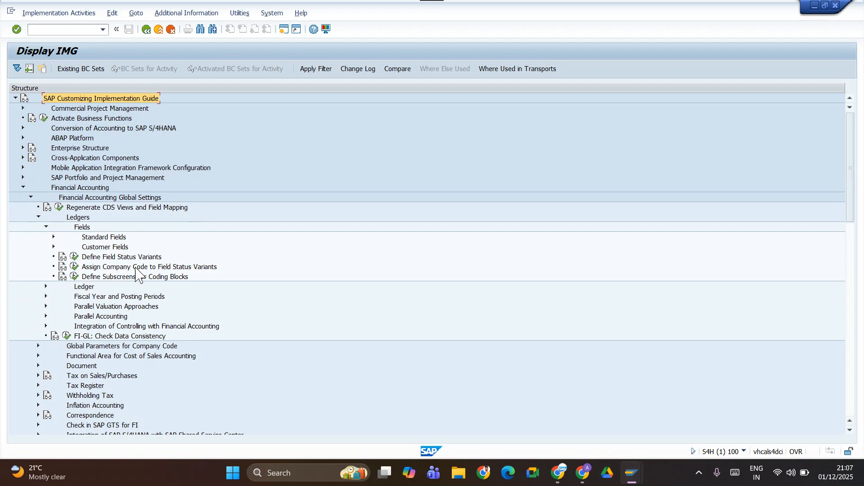
pyautogui.click(75, 257)
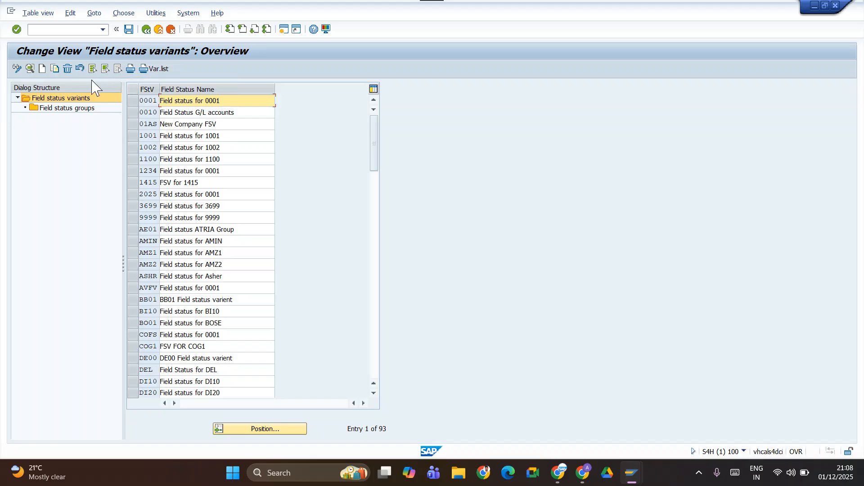
# Create field status variant TATM named Filed Status Variant TATM and save it to customizing request S4HK904414.
pyautogui.click(42, 68)
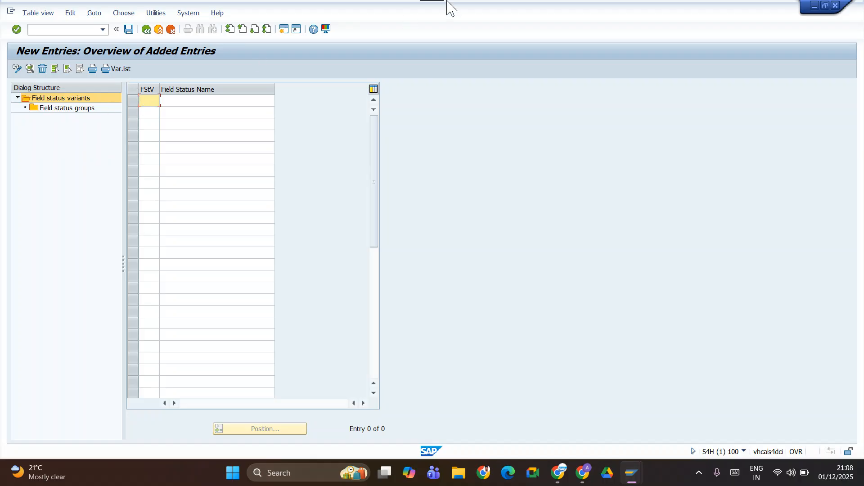
pyautogui.moveTo(432, 3)
pyautogui.write('TATM')
pyautogui.press('Tab')
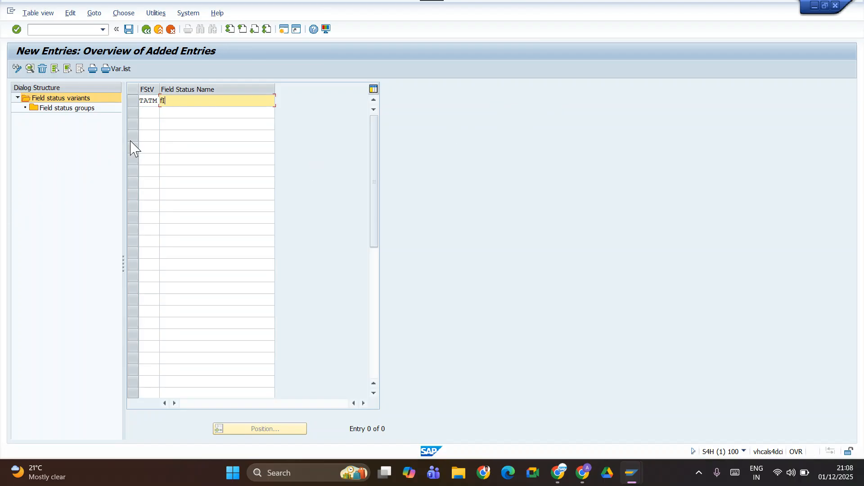
pyautogui.write('fIELD SAT')
pyautogui.press('BackSpace')
pyautogui.press('BackSpace')
pyautogui.press('BackSpace')
pyautogui.press('BackSpace')
pyautogui.press('BackSpace')
pyautogui.press('BackSpace')
pyautogui.write('Va')
pyautogui.press('BackSpace')
pyautogui.press('BackSpace')
pyautogui.press('BackSpace')
pyautogui.write('tatM')
pyautogui.click(129, 29)
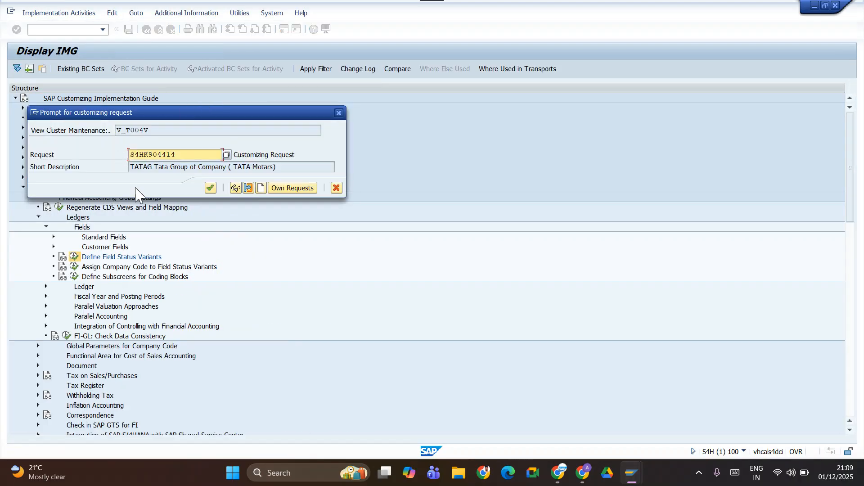
pyautogui.click(210, 189)
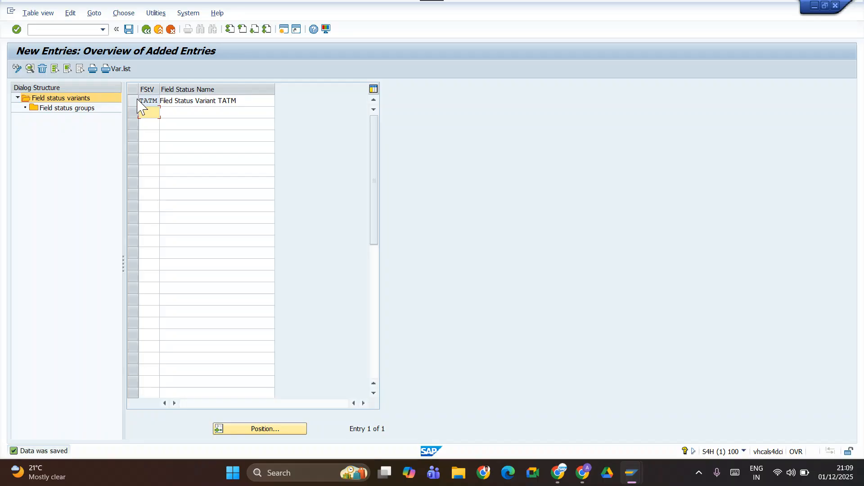
# Open the field status groups of variant TATM and check the Field Status Variant entry in the batch spreadsheet.
pyautogui.click(137, 101)
pyautogui.click(78, 109)
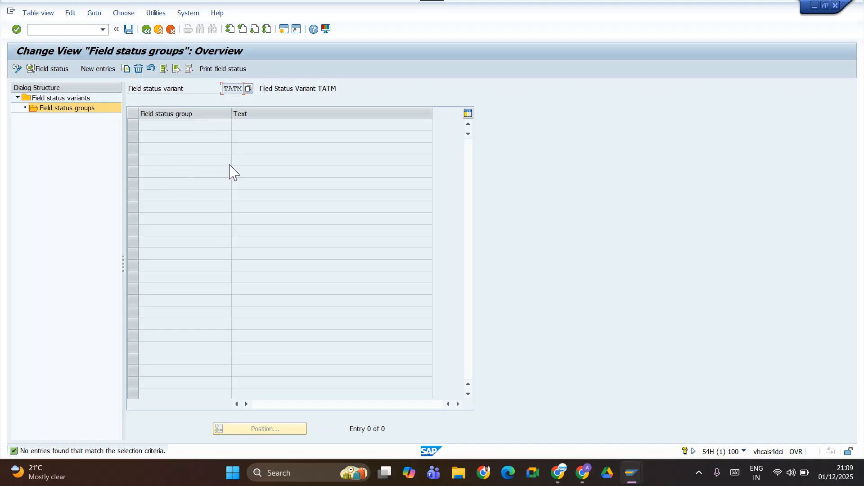
pyautogui.hotkey('alt', 'Tab')
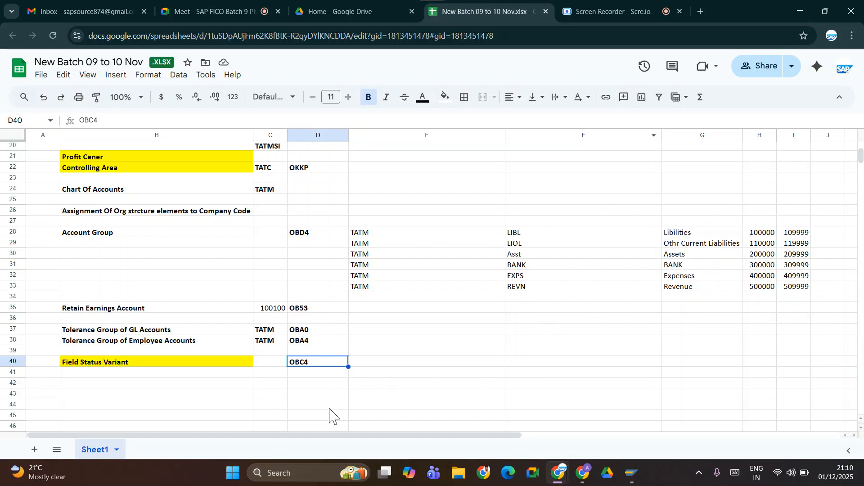
pyautogui.hotkey('alt', 'Tab')
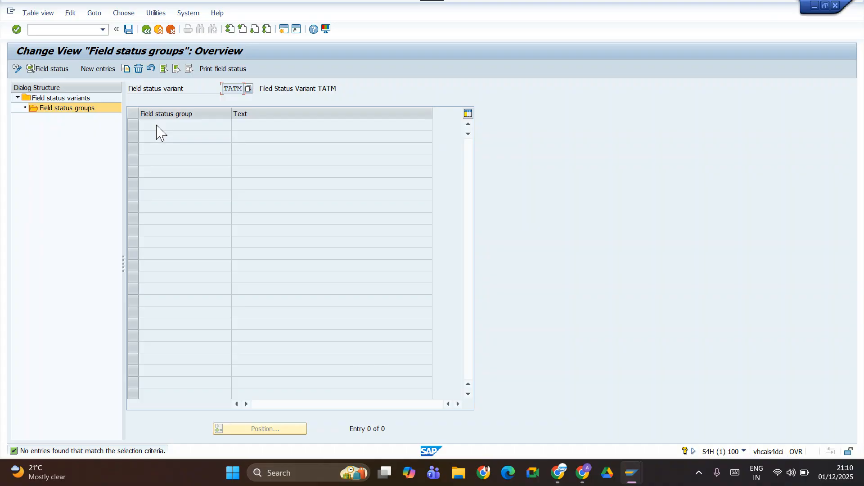
# Add new field status groups TAT1, TAT2, TAT3, TAT4 and TAT5 under variant TATM.
pyautogui.click(99, 69)
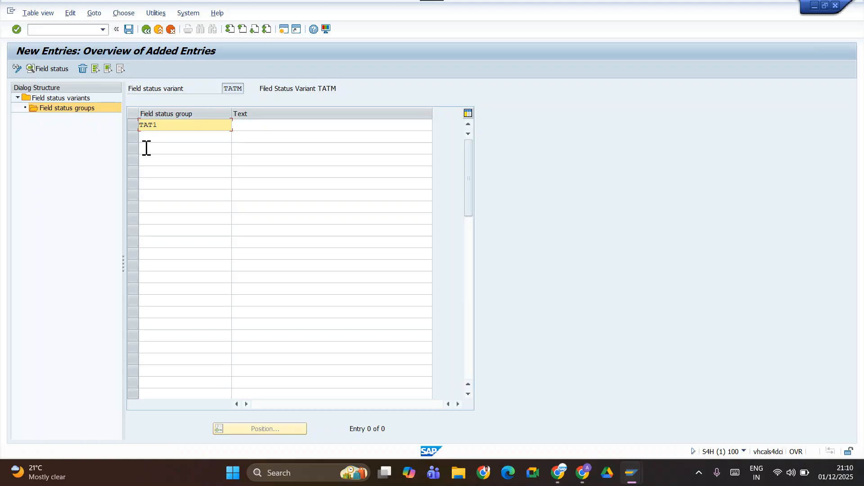
pyautogui.press('Down')
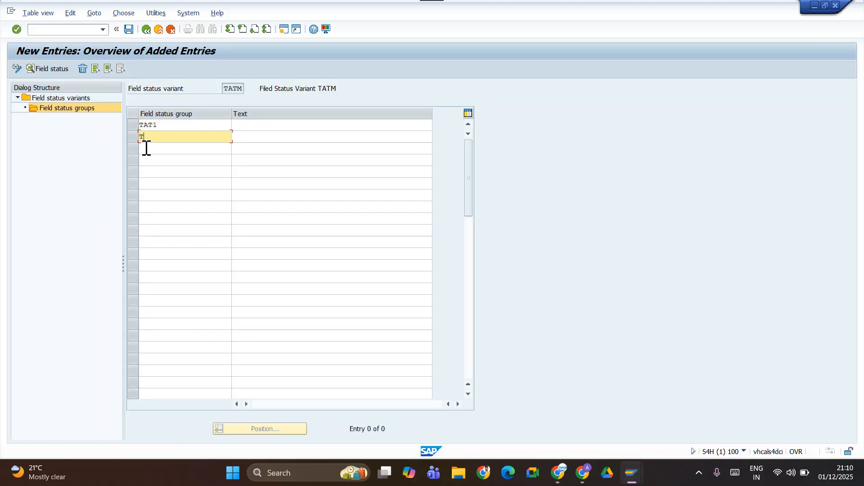
pyautogui.press('Down')
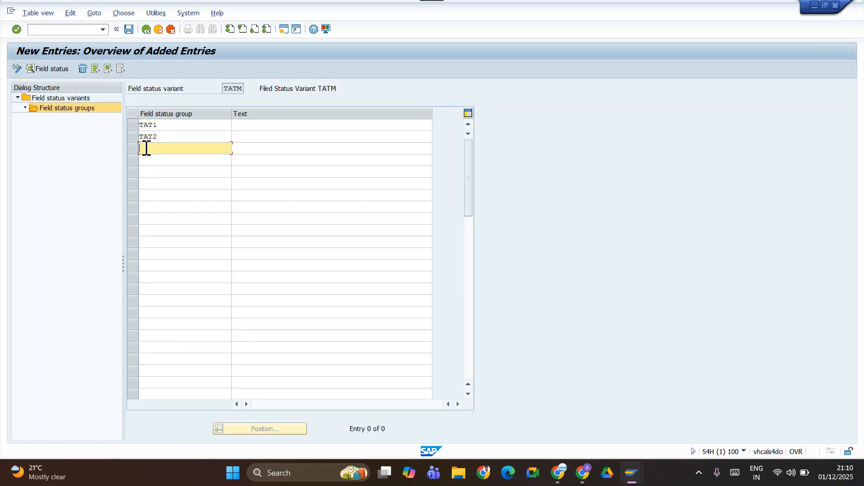
pyautogui.press('Down')
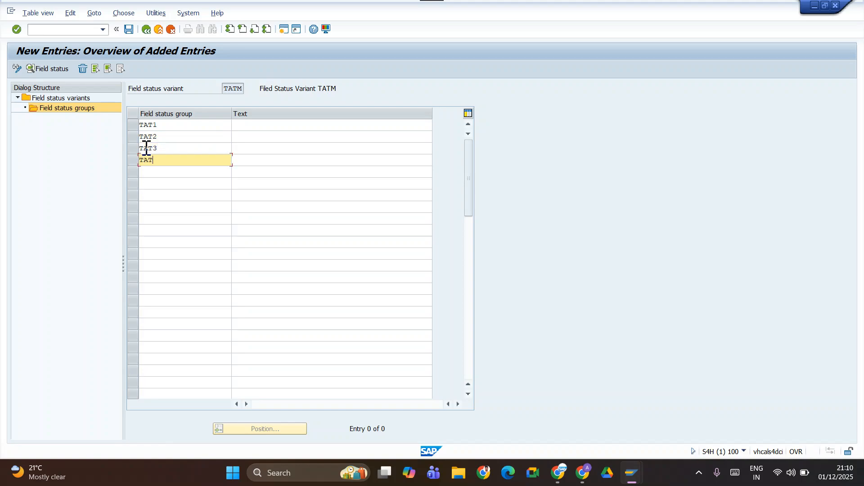
pyautogui.press('Down')
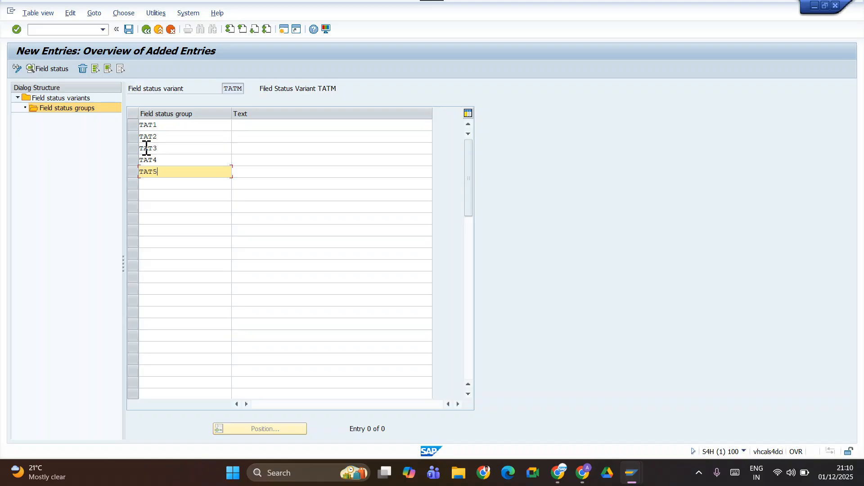
# Enter General as the text for field status group TAT1.
pyautogui.press('Up')
pyautogui.press('Up')
pyautogui.press('Up')
pyautogui.press('Up')
pyautogui.press('Tab')
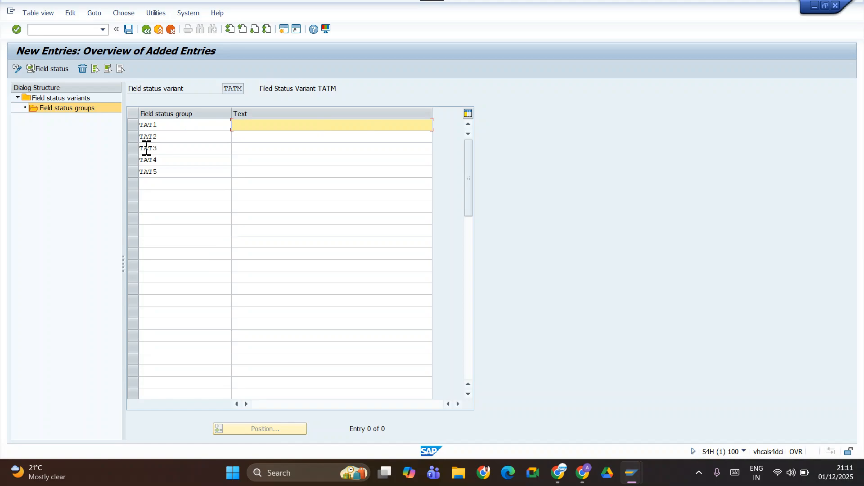
pyautogui.write('General')
pyautogui.press('Return')
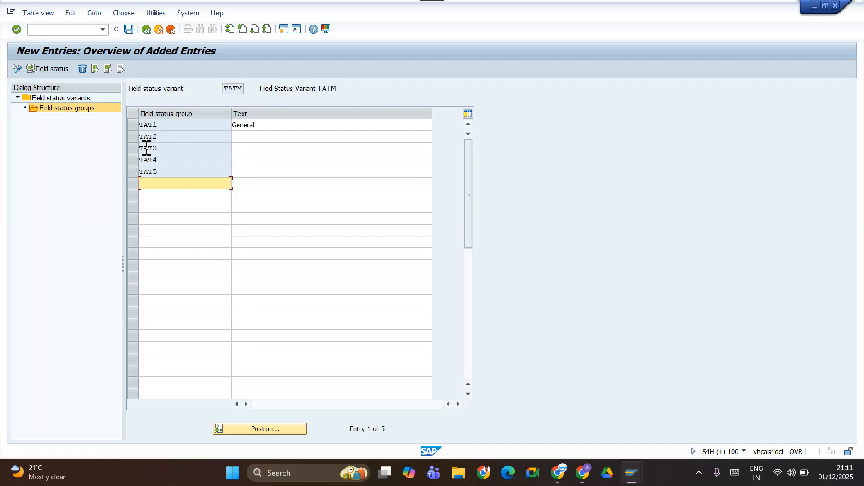
# Enter the text Material Consumption Accounts for group TAT2 and Cost Accounts for group TAT3.
pyautogui.click(283, 140)
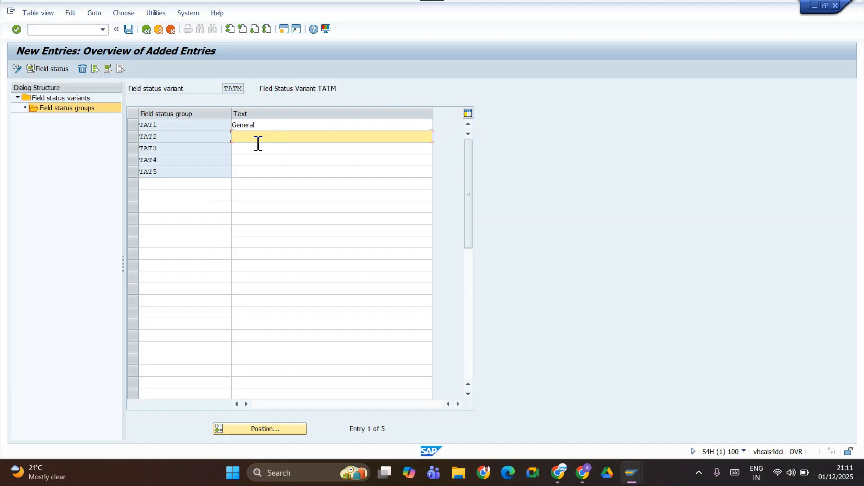
pyautogui.write('Material Consumption Accounts')
pyautogui.click(261, 149)
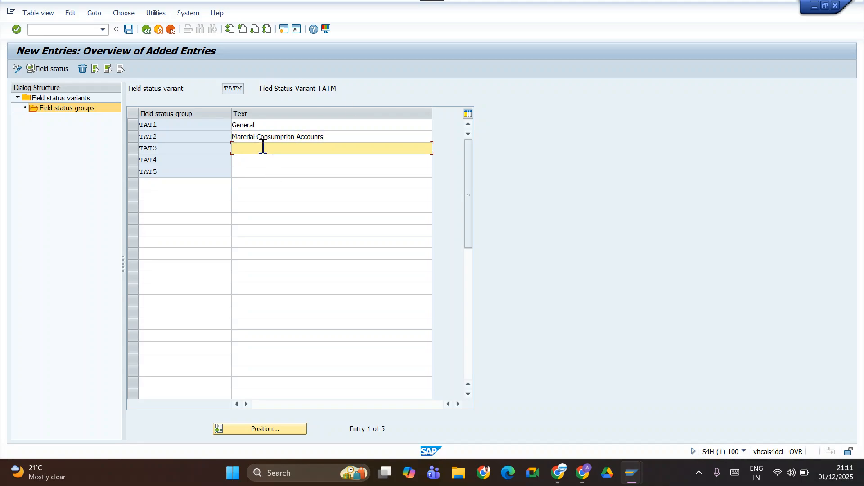
pyautogui.write('Cost Accounts')
# Enter the text Bank Accountrs for group TAT4 and Matirial Accounts for group TAT5.
pyautogui.click(261, 160)
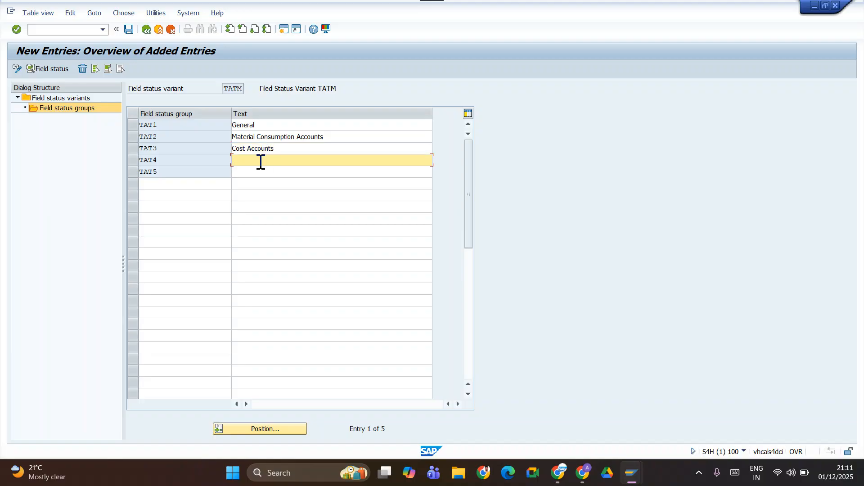
pyautogui.write('Bank Accountrs')
pyautogui.click(276, 172)
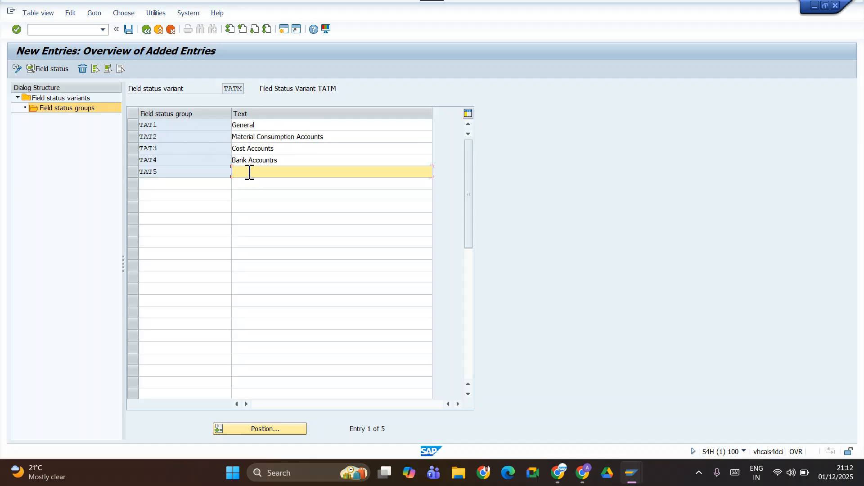
pyautogui.write('Mar')
pyautogui.write('tria')
pyautogui.write('l Accounbt')
pyautogui.press('BackSpace')
pyautogui.press('BackSpace')
pyautogui.write('ts')
# Add field status groups TAT6 and TAT7 below TAT5.
pyautogui.click(184, 186)
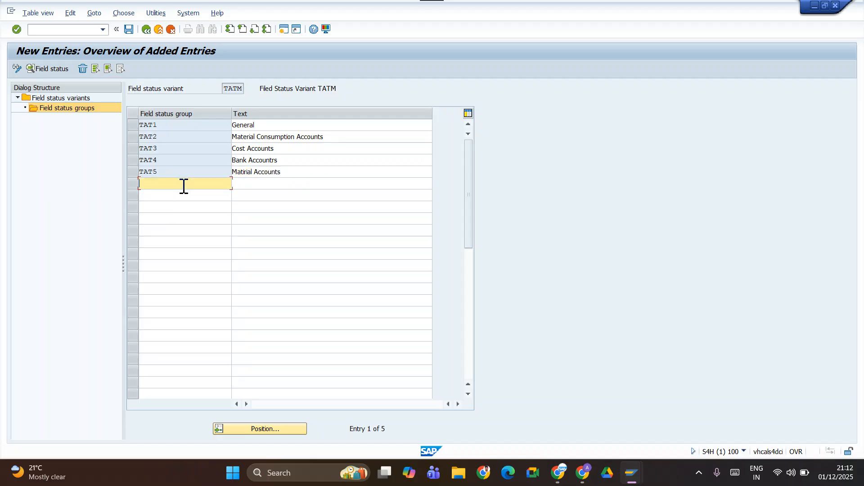
pyautogui.write('TAT6')
pyautogui.press('Down')
pyautogui.write('TAT7')
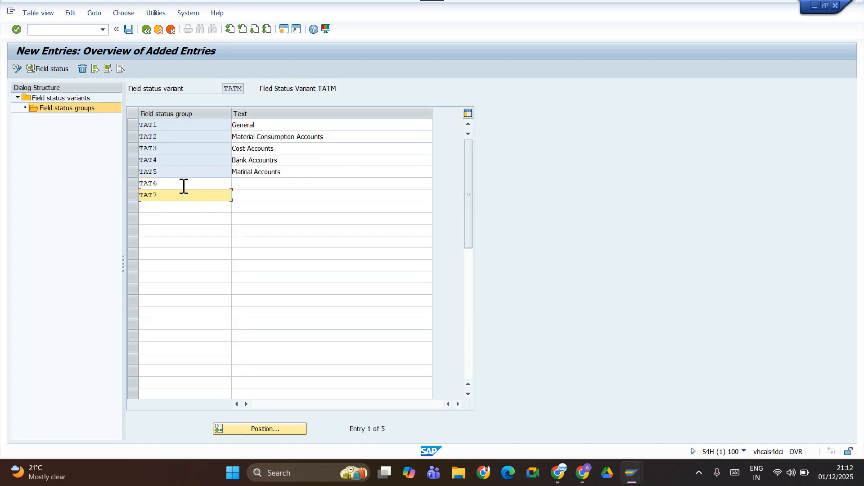
pyautogui.press('Down')
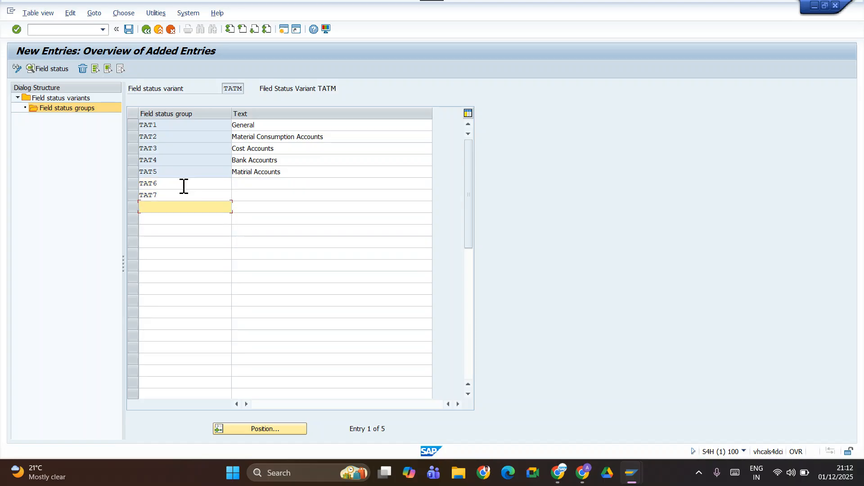
# Add field status group TAT8 below TAT7 and enter the text Asset Accounts for group TAT6.
pyautogui.write('TAT8')
pyautogui.click(244, 185)
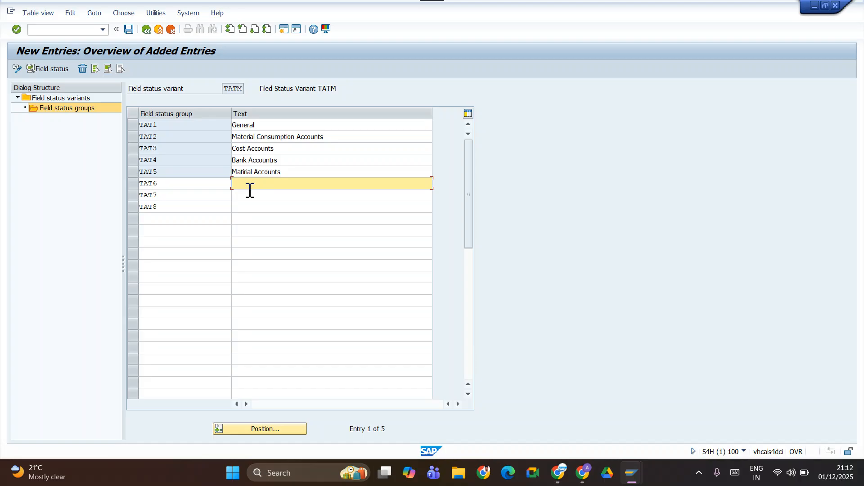
pyautogui.write('Asset Accounts')
# Enter the text Asset Depreciation (Accumulated) for field status group TAT7.
pyautogui.click(253, 200)
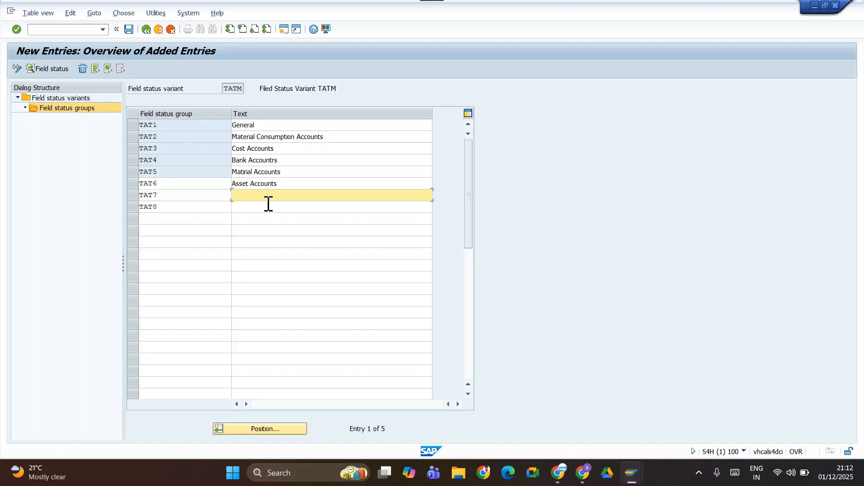
pyautogui.write('Asset Depreciation (Accumulated)')
# Enter the text Asset Clearing accounts for field status group TAT8.
pyautogui.click(272, 209)
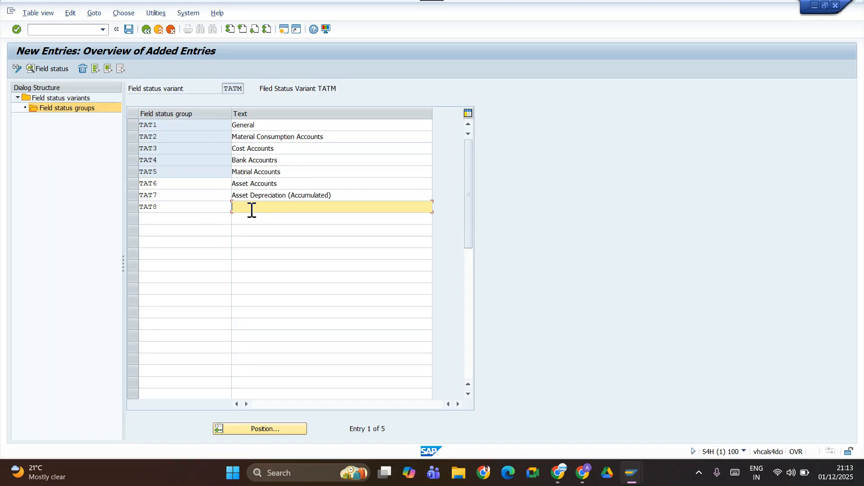
pyautogui.write('Asset')
pyautogui.write('Clearing accoiunt')
pyautogui.press('BackSpace')
pyautogui.press('BackSpace')
pyautogui.write('unts')
# Add field status group TAT9 in the row below TAT8.
pyautogui.click(185, 229)
pyautogui.click(185, 221)
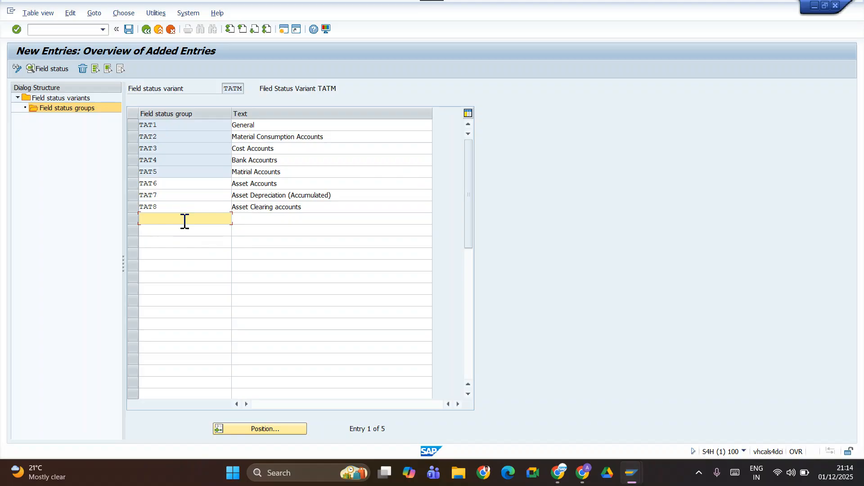
pyautogui.write('TA')
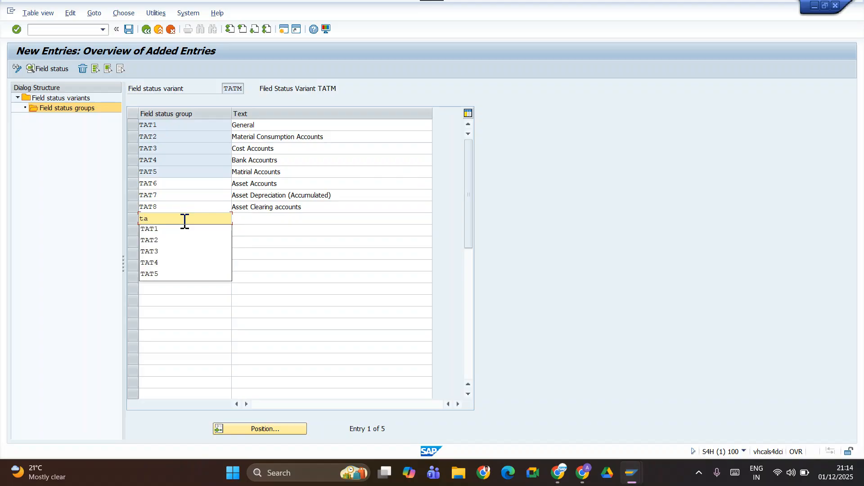
pyautogui.press('BackSpace')
pyautogui.press('BackSpace')
pyautogui.write('TA')
pyautogui.write('T')
pyautogui.write('9')
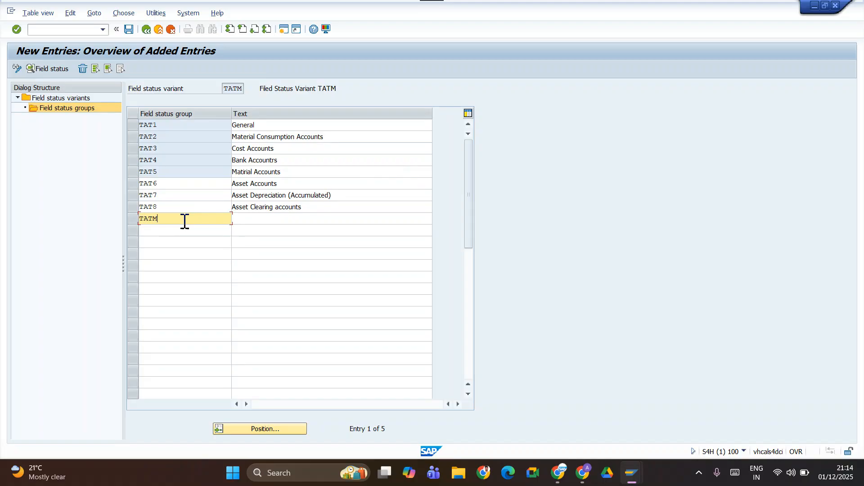
pyautogui.press('BackSpace')
pyautogui.write('9')
# Enter the text Recievable/Payable for group TAT9 and save the field status groups.
pyautogui.press('Tab')
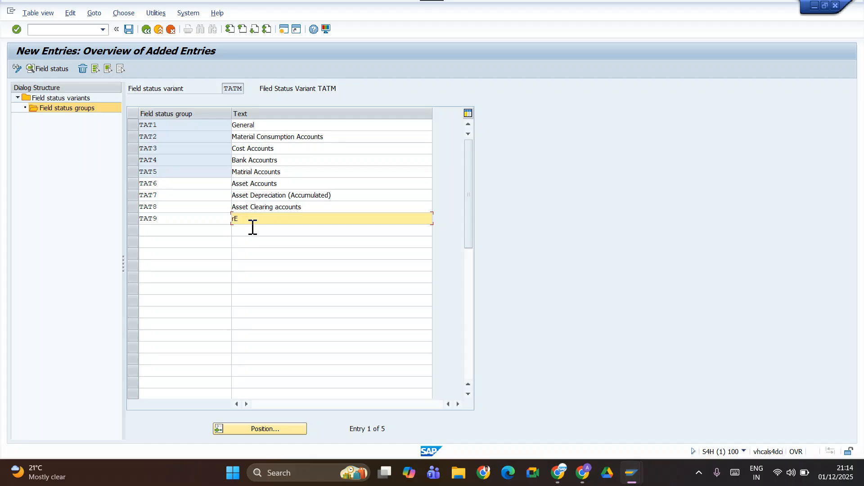
pyautogui.press('BackSpace')
pyautogui.press('BackSpace')
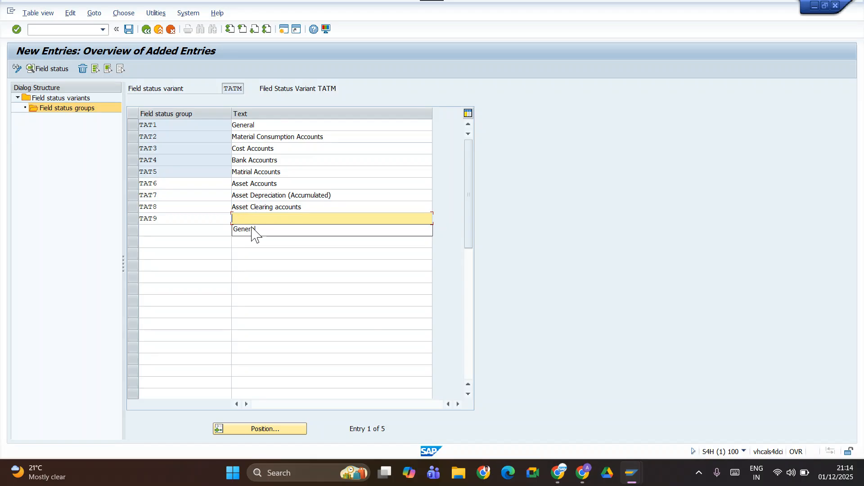
pyautogui.write('Recievable/Payable')
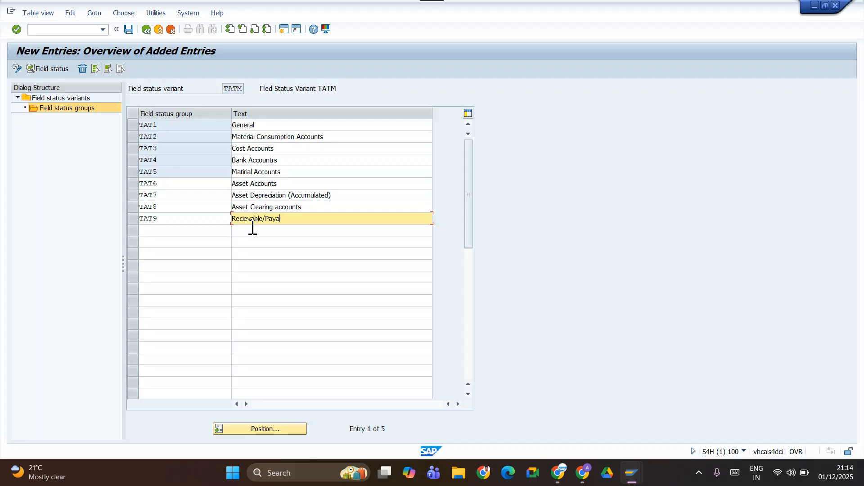
pyautogui.click(207, 230)
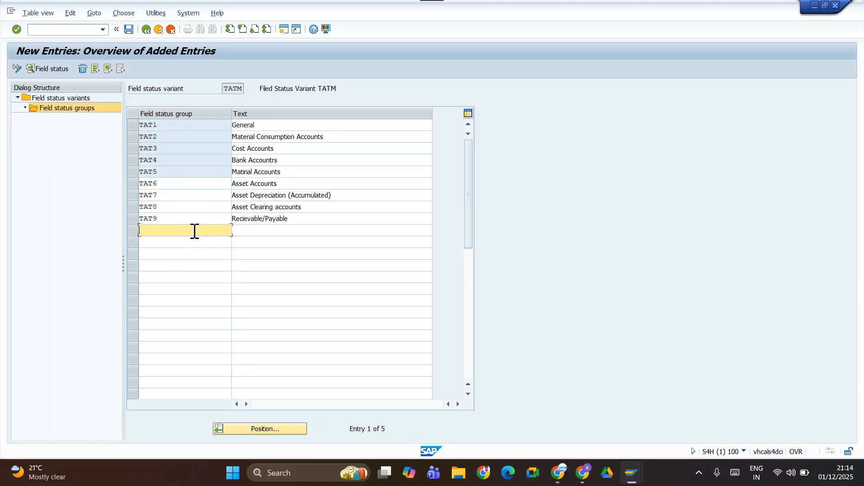
pyautogui.click(128, 29)
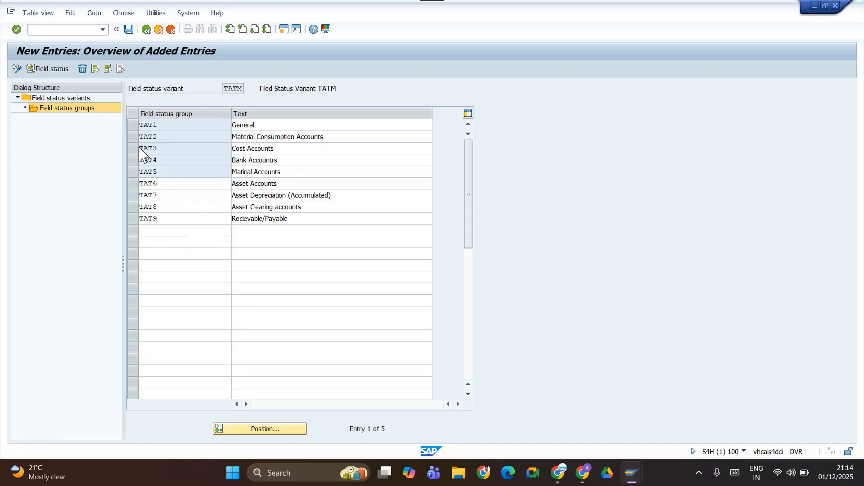
# View the field status overview of group TAT1 and return to the implementation guide.
pyautogui.click(133, 125)
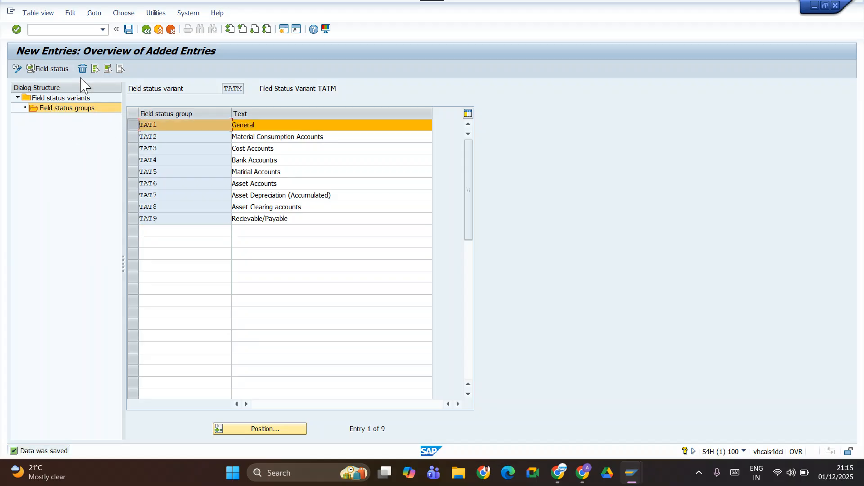
pyautogui.click(41, 70)
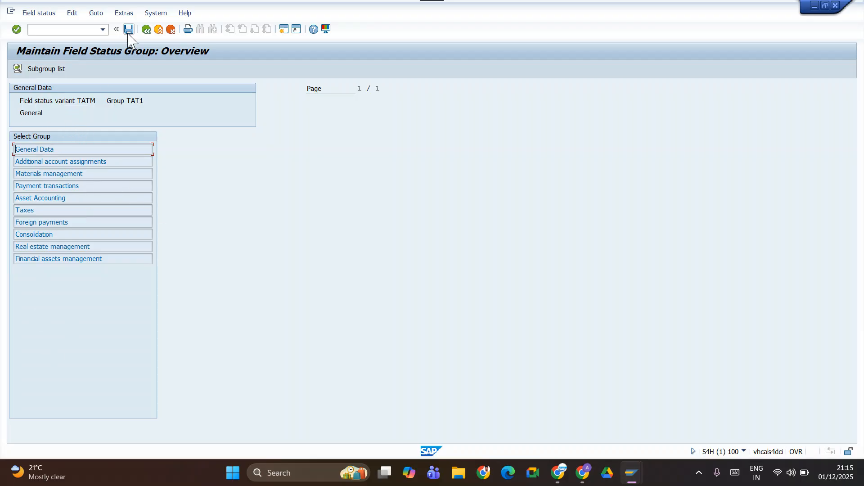
pyautogui.click(145, 31)
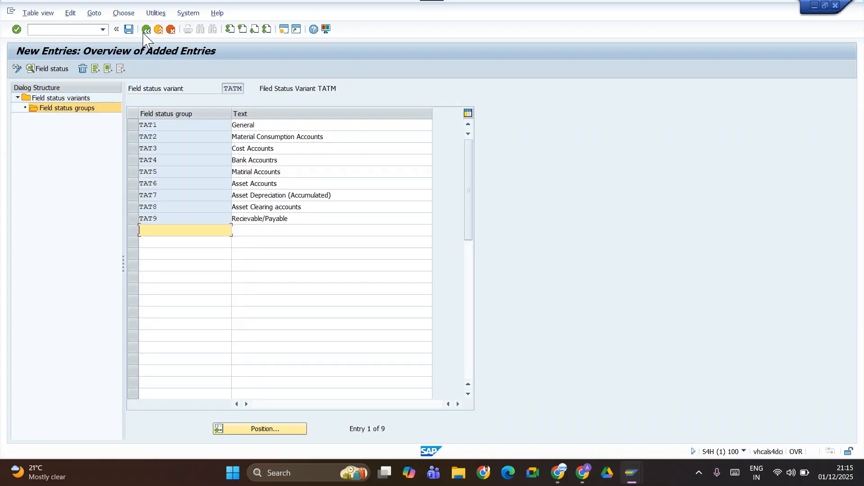
pyautogui.click(145, 29)
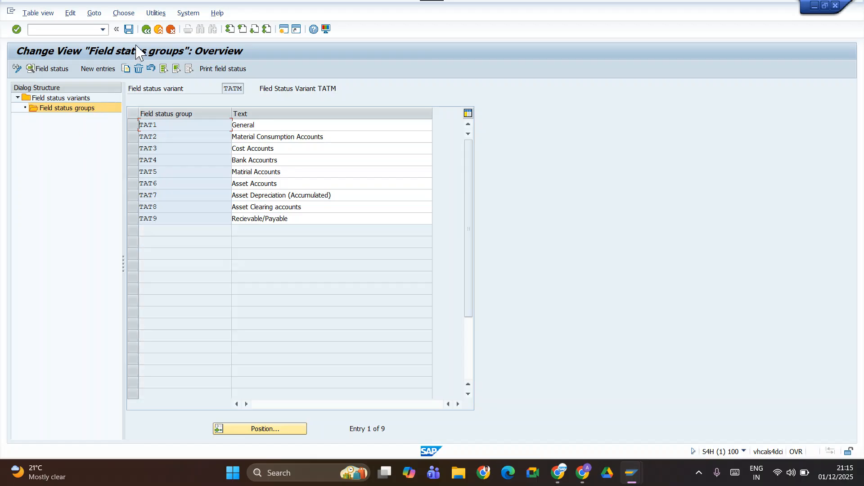
pyautogui.click(146, 30)
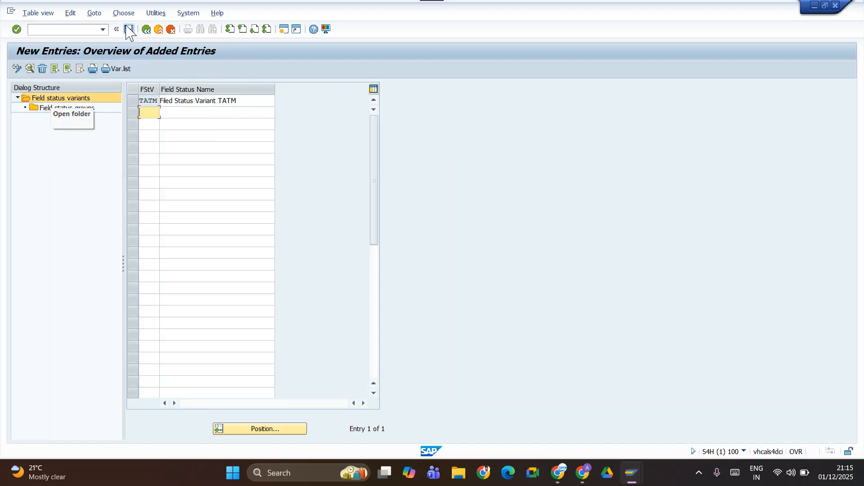
pyautogui.click(146, 30)
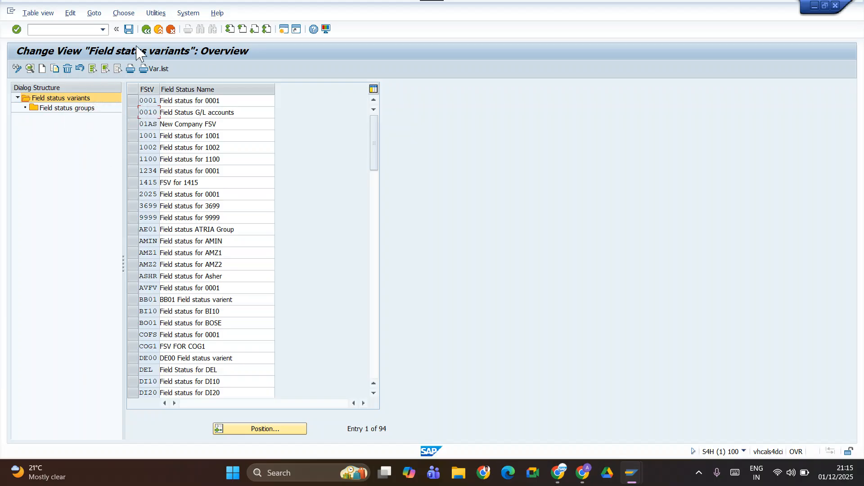
pyautogui.click(146, 30)
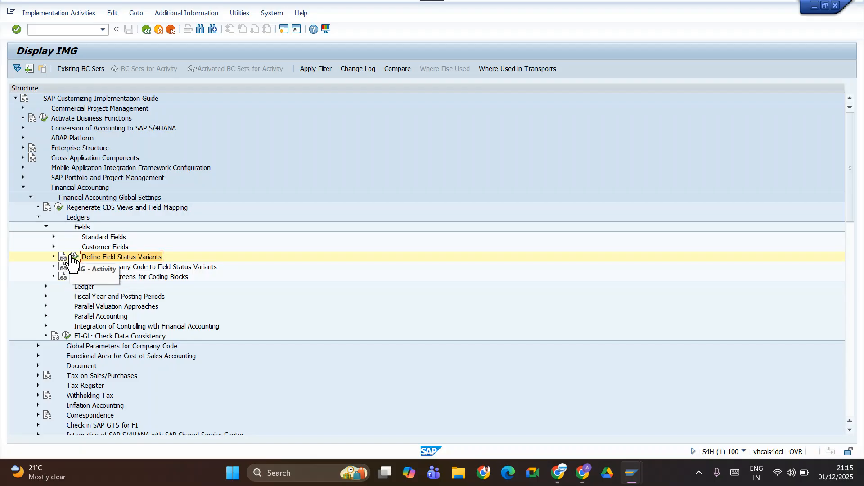
# Start Define Field Status Variants, locate variant TATM and open its field status groups.
pyautogui.click(73, 257)
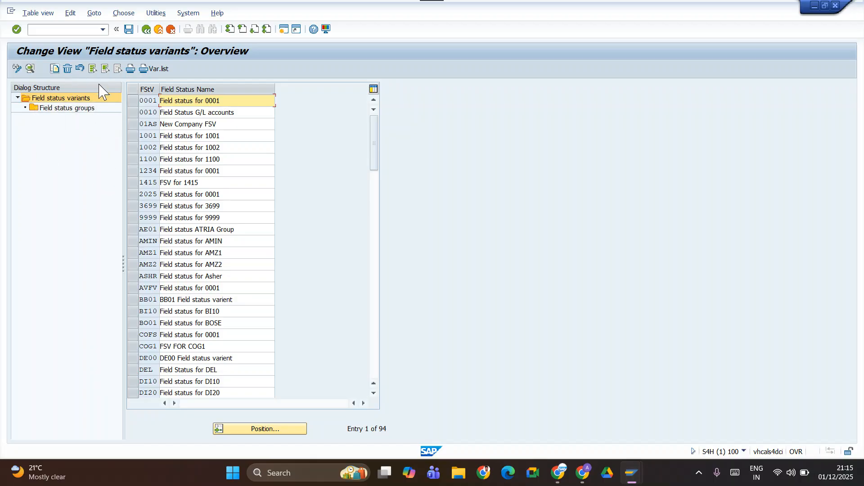
pyautogui.click(272, 429)
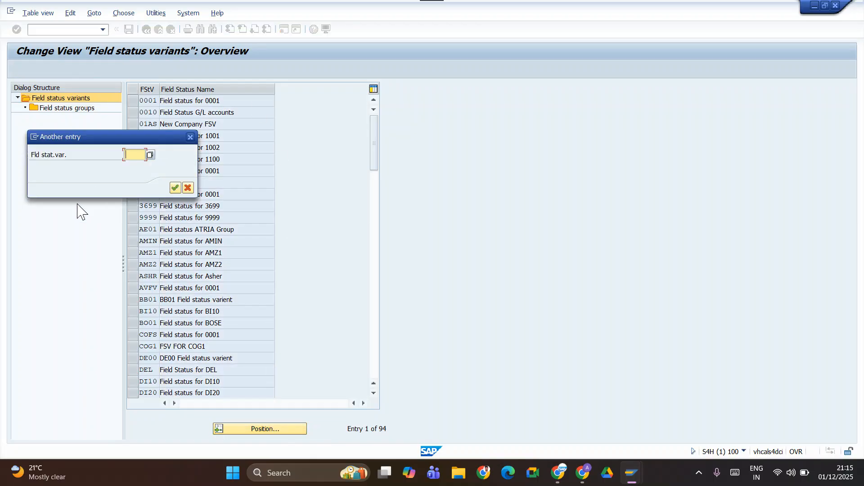
pyautogui.write('tatm')
pyautogui.press('Return')
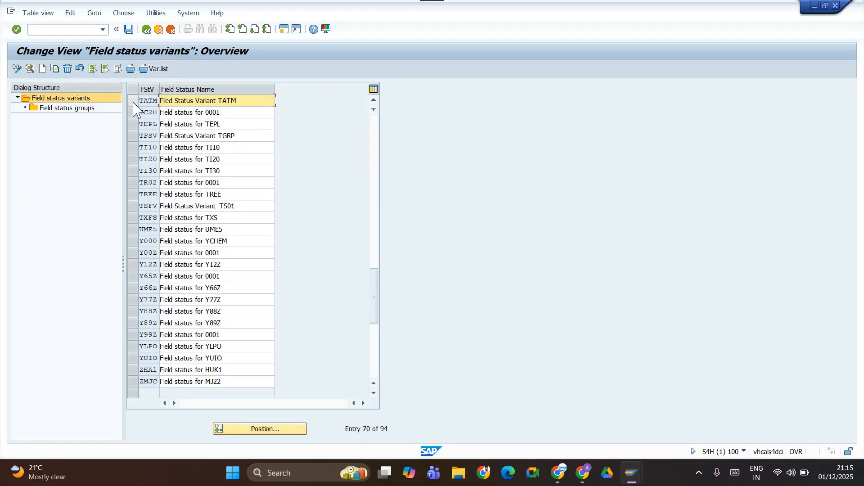
pyautogui.click(132, 100)
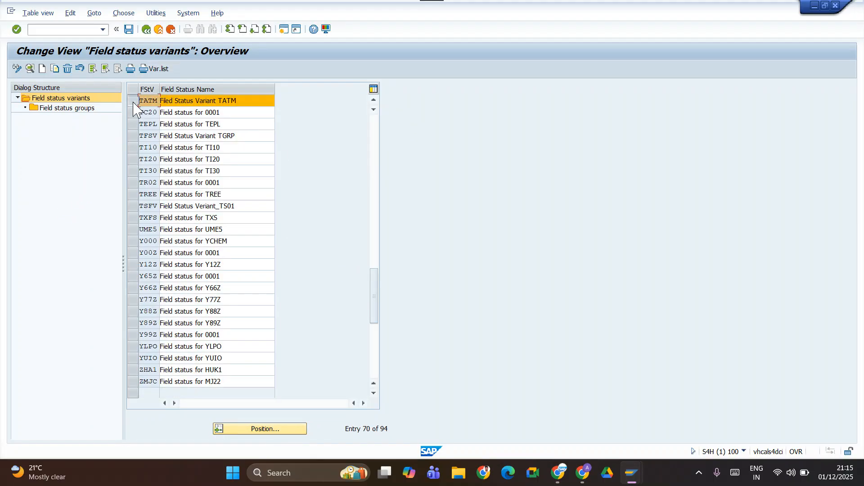
pyautogui.doubleClick(56, 109)
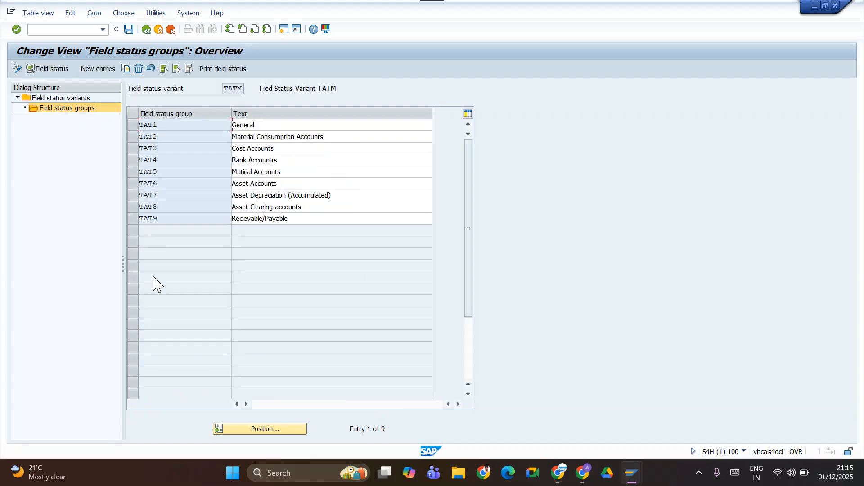
# Open the field status of group TAT1 and review its General Data fields.
pyautogui.click(133, 125)
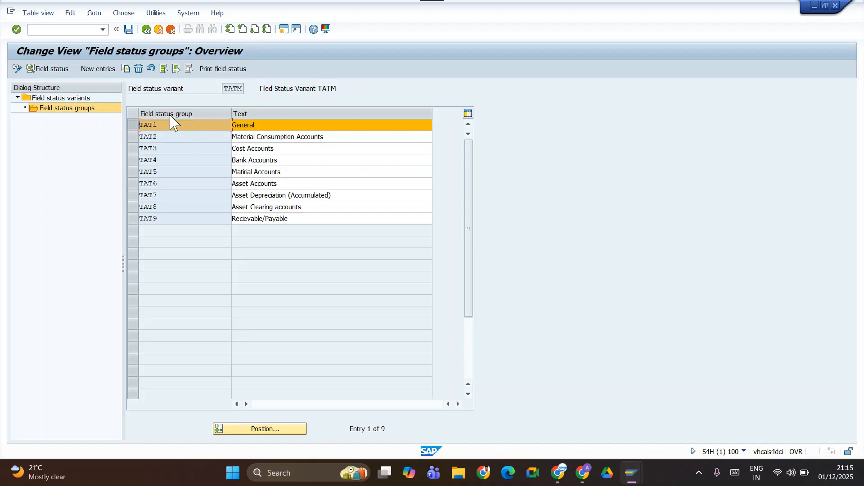
pyautogui.click(54, 69)
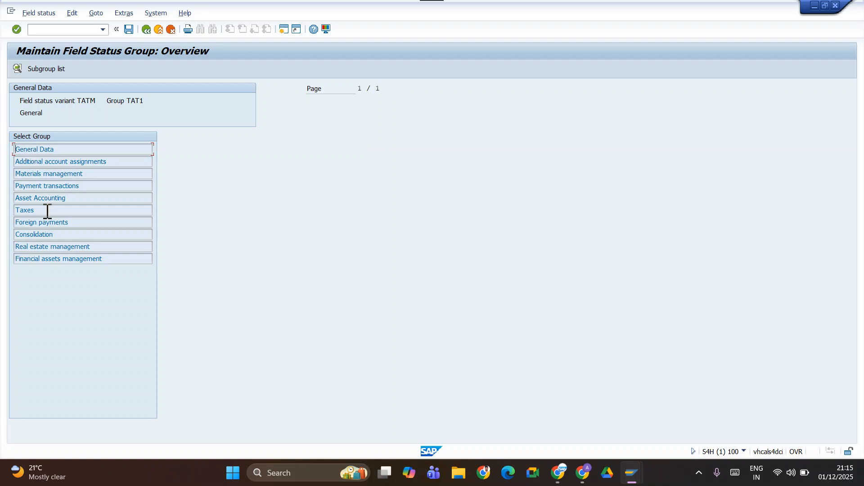
pyautogui.doubleClick(45, 149)
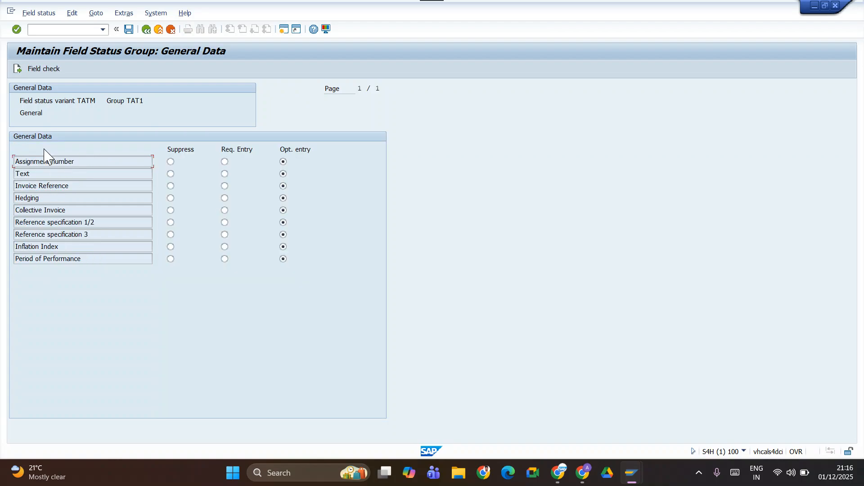
pyautogui.click(148, 30)
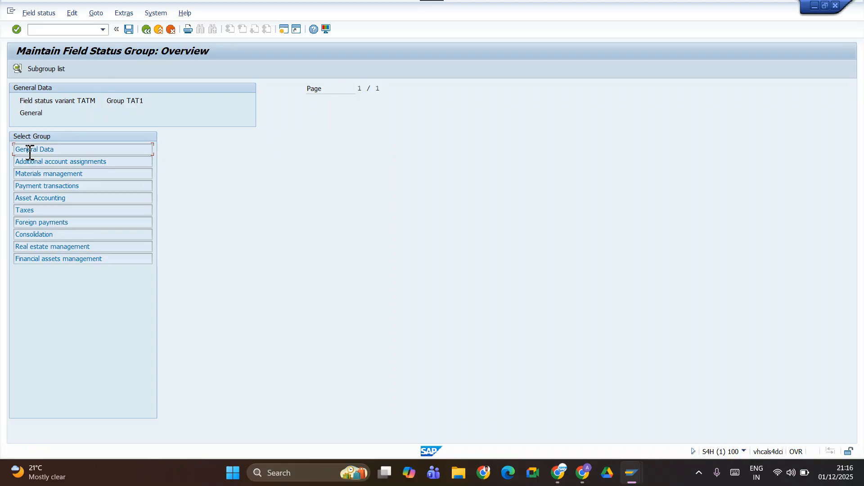
pyautogui.doubleClick(29, 151)
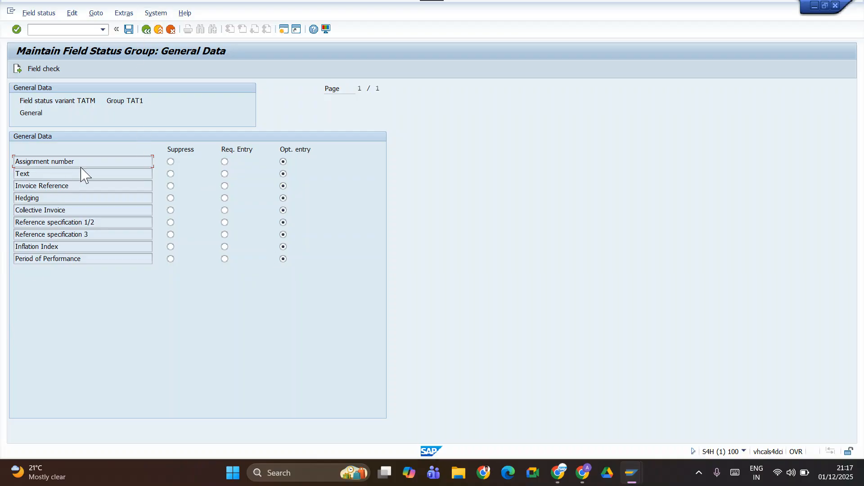
pyautogui.click(146, 29)
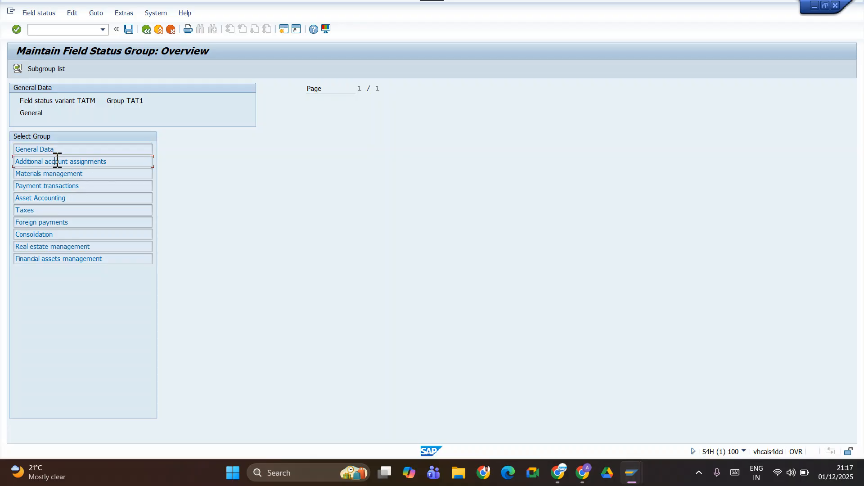
# Make Profit Center and Cost center required entries in TAT1's additional account assignments and save the group.
pyautogui.doubleClick(58, 161)
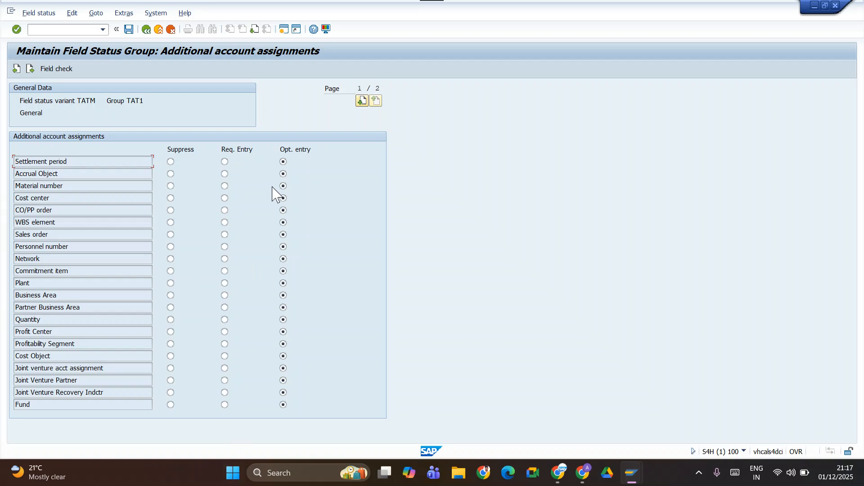
pyautogui.click(224, 332)
pyautogui.click(224, 198)
pyautogui.click(129, 30)
pyautogui.click(210, 188)
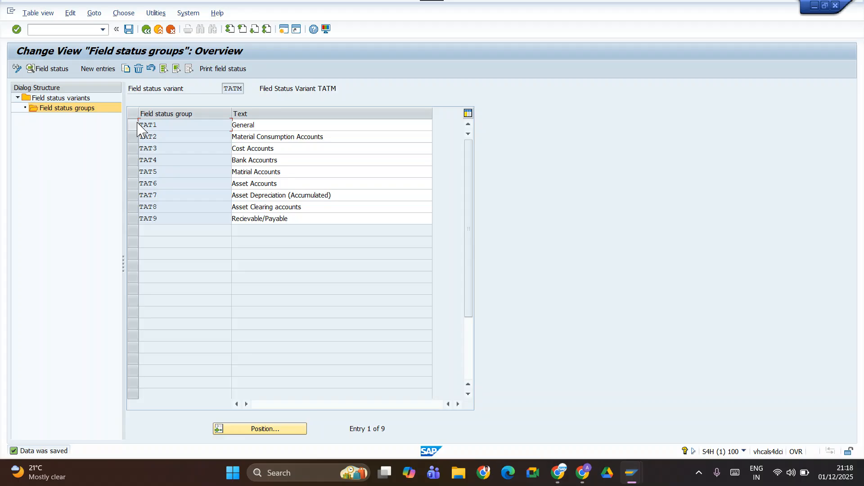
# Reopen the field status of group TAT1 and review its Payment transactions fields.
pyautogui.click(135, 126)
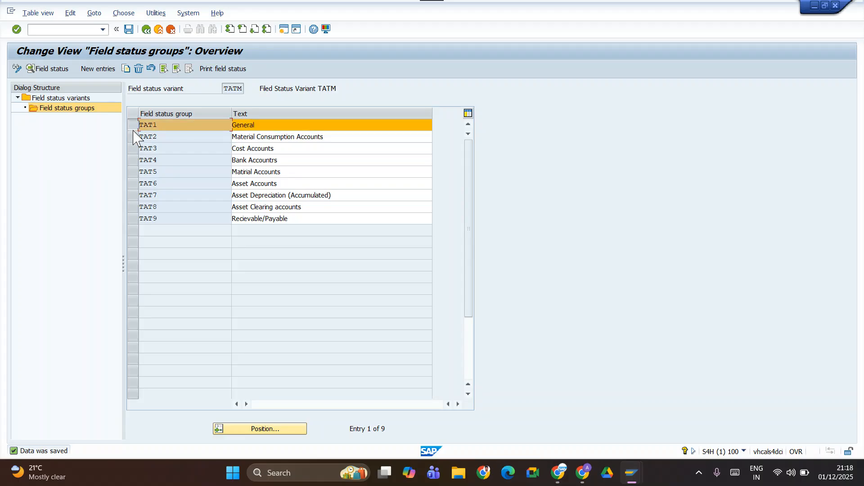
pyautogui.click(47, 68)
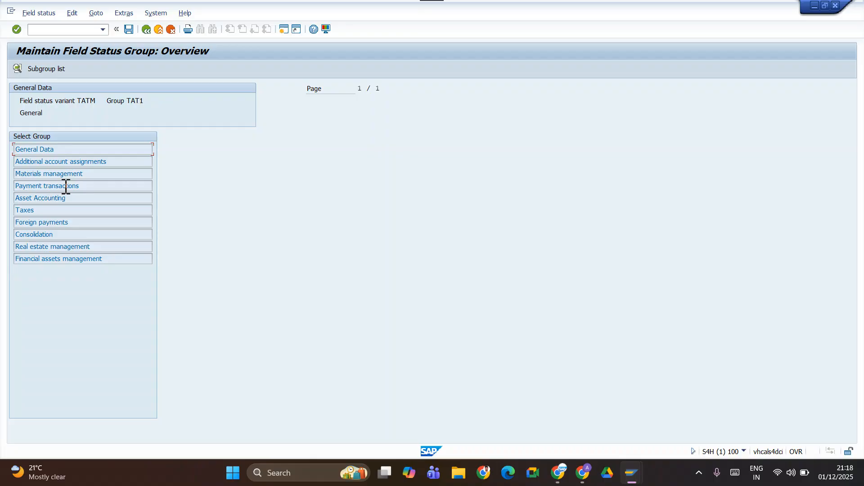
pyautogui.doubleClick(37, 186)
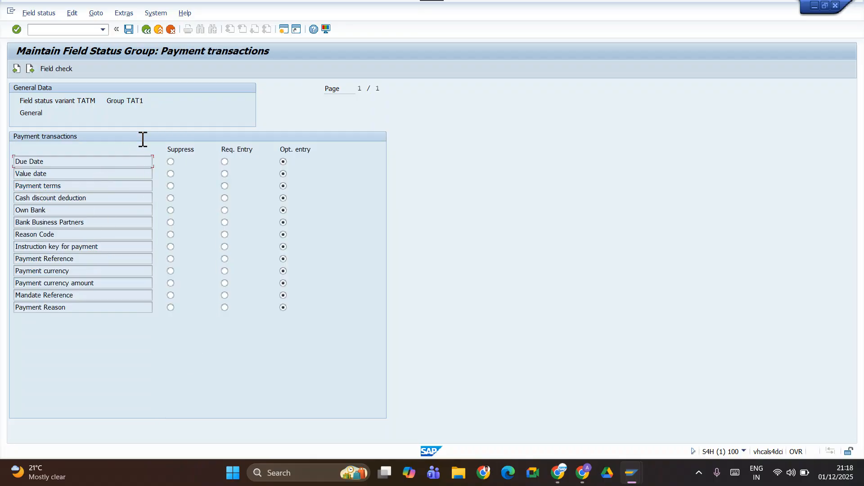
pyautogui.click(151, 28)
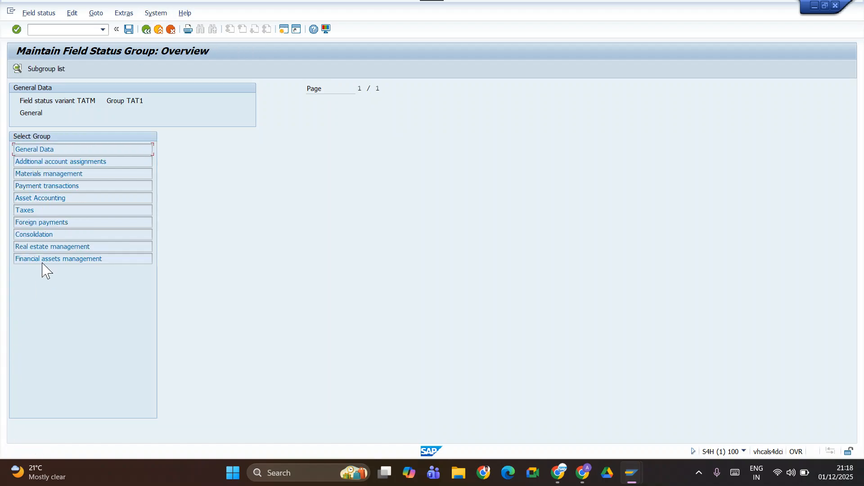
# Review the Asset Accounting and Taxes fields of group TAT1 and save the group.
pyautogui.doubleClick(54, 198)
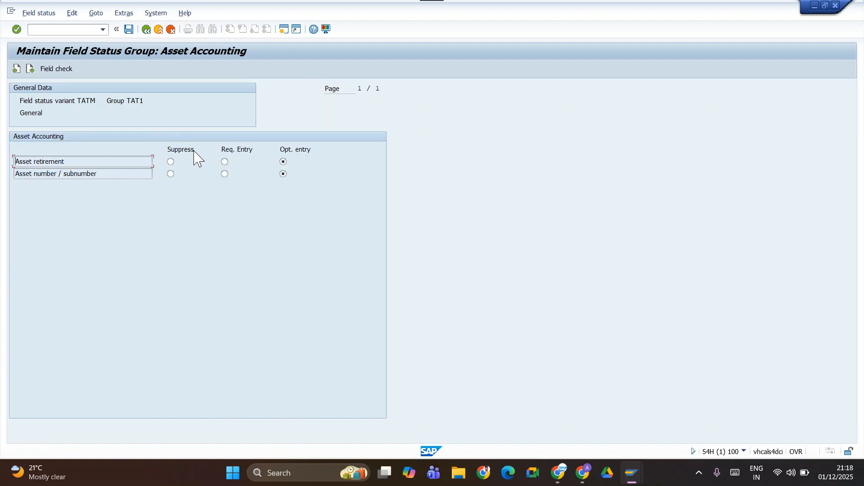
pyautogui.click(147, 29)
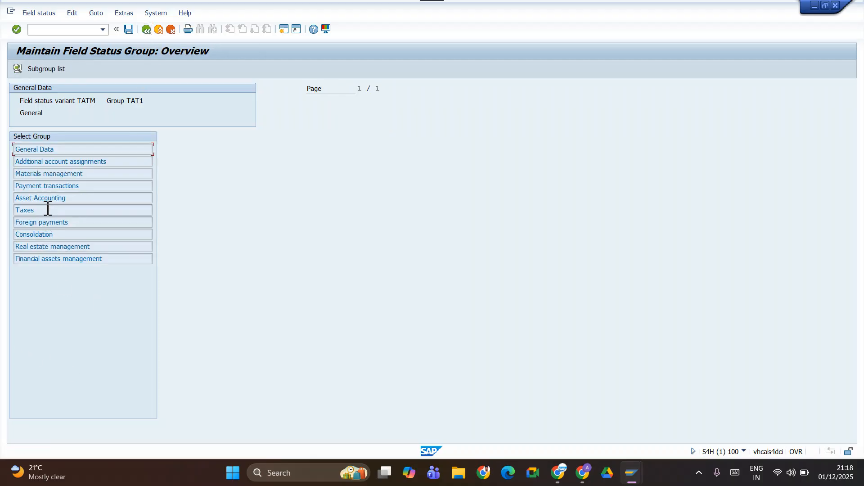
pyautogui.doubleClick(37, 211)
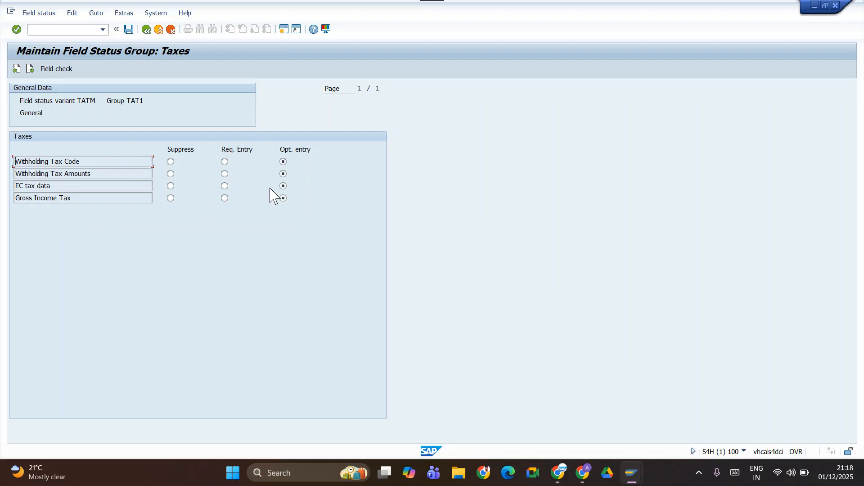
pyautogui.click(146, 29)
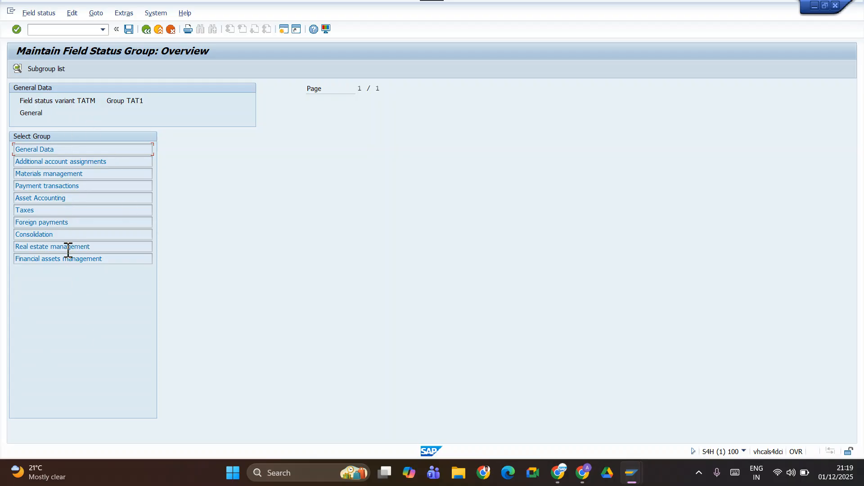
pyautogui.click(129, 29)
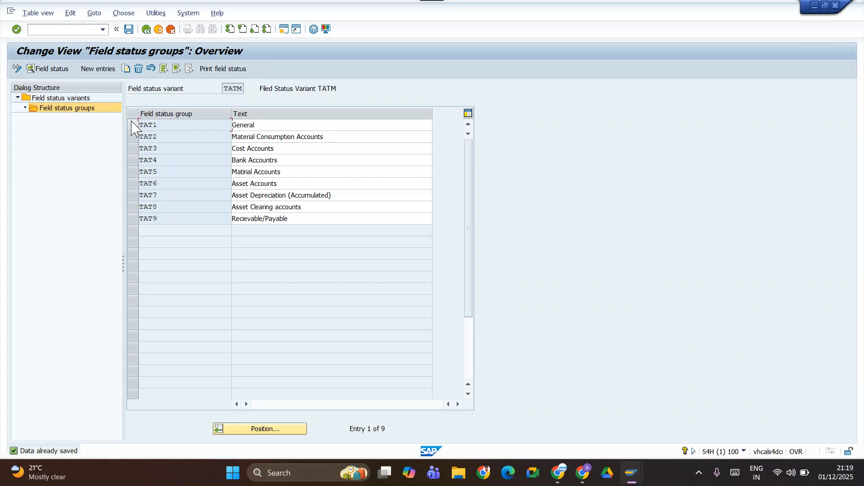
# Make Purchase order a required entry in the Materials management fields of group TAT2 and save the group.
pyautogui.click(134, 140)
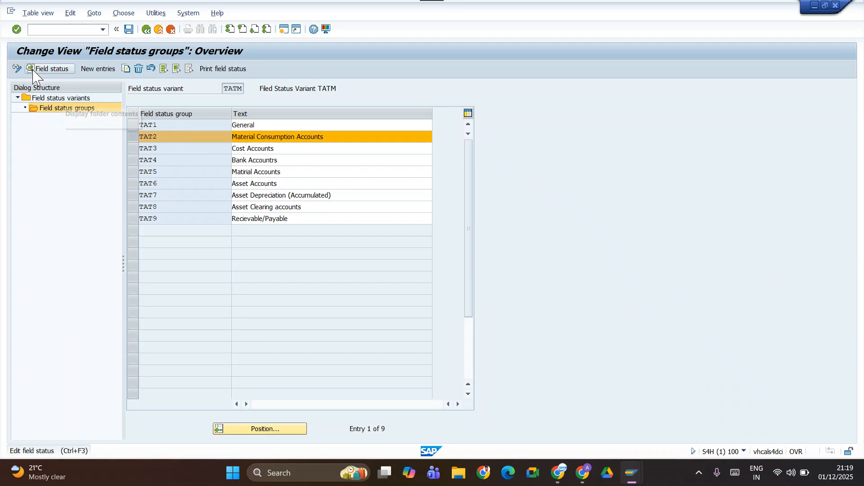
pyautogui.click(49, 69)
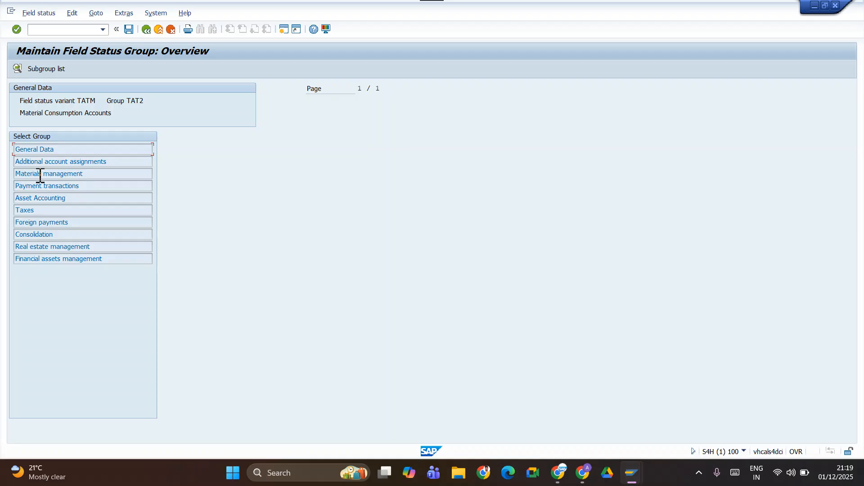
pyautogui.doubleClick(32, 176)
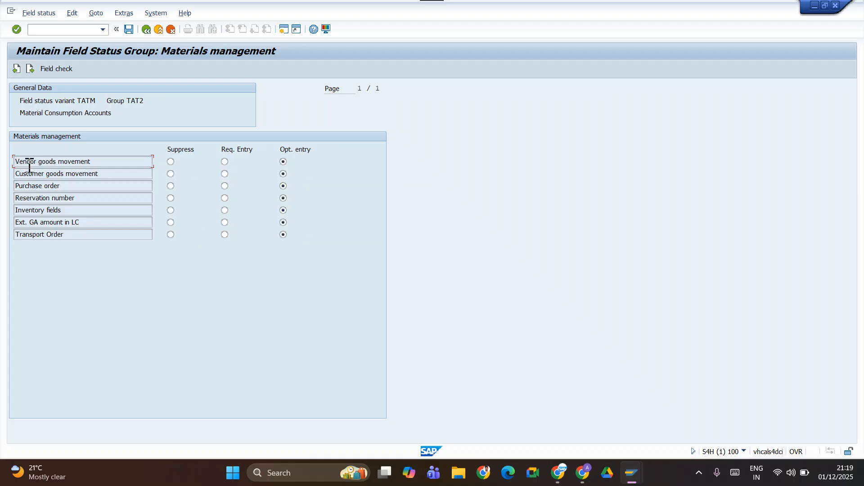
pyautogui.click(224, 187)
pyautogui.click(282, 173)
pyautogui.click(128, 29)
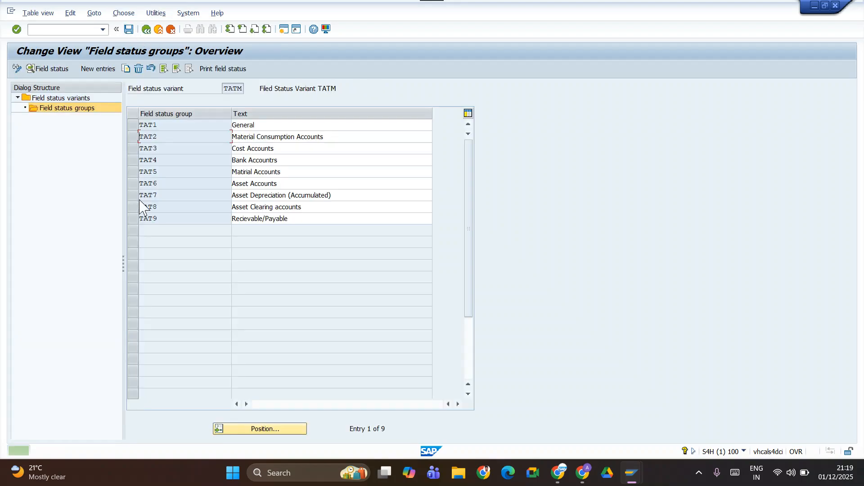
# Make Cost center a required entry in the additional account assignments of group TAT2 and save the group.
pyautogui.click(133, 137)
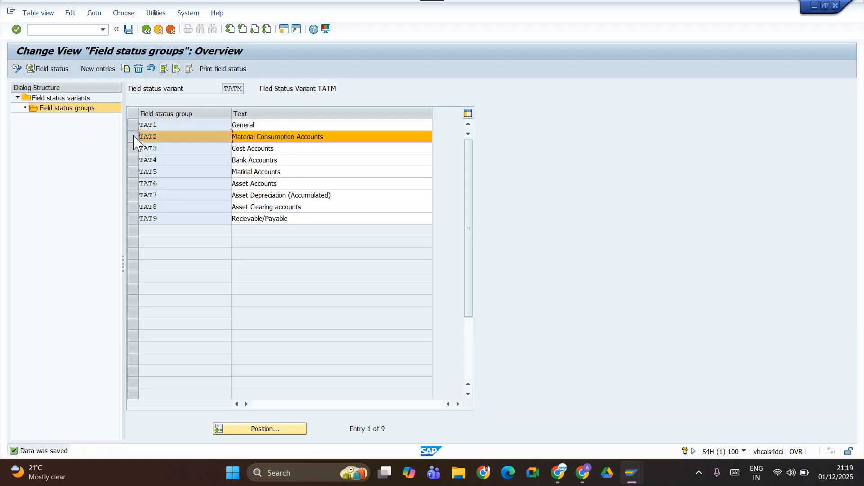
pyautogui.click(62, 68)
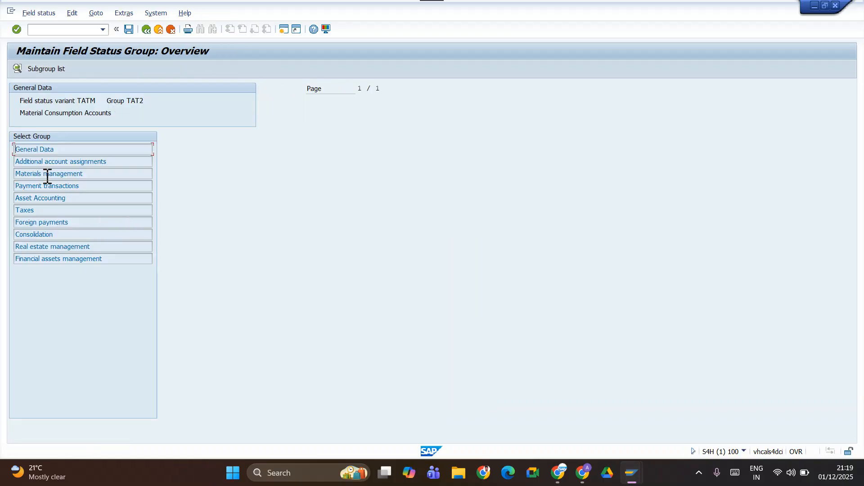
pyautogui.doubleClick(44, 161)
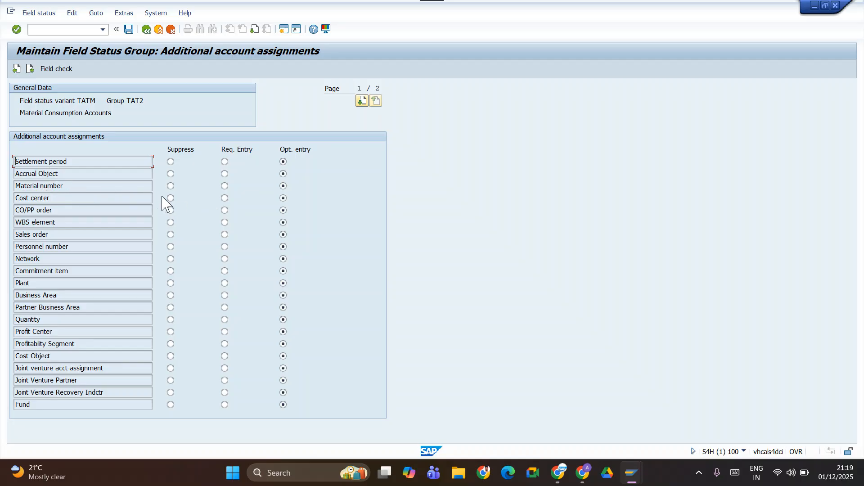
pyautogui.click(222, 199)
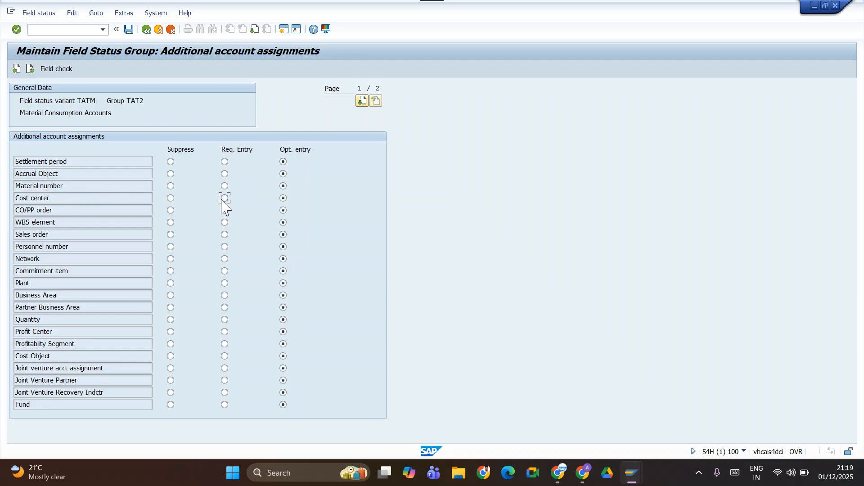
pyautogui.click(129, 29)
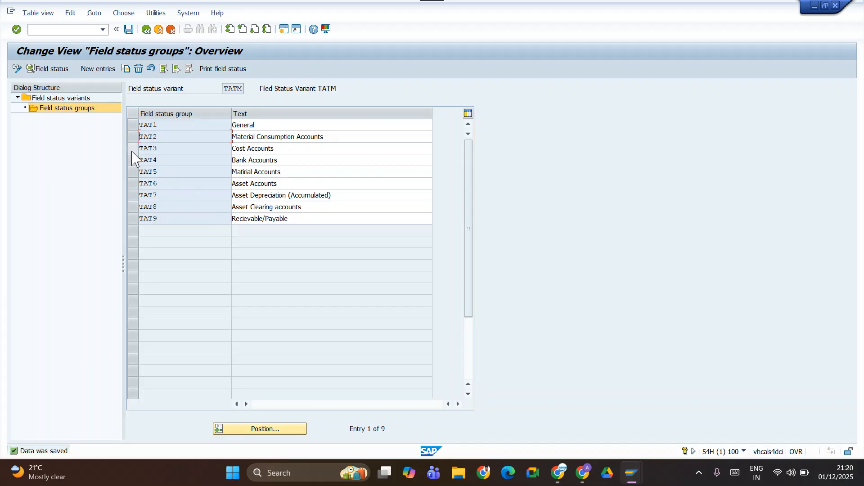
# Maintain the additional account assignments of group TAT3, Cost Accounts, and save the group.
pyautogui.click(133, 149)
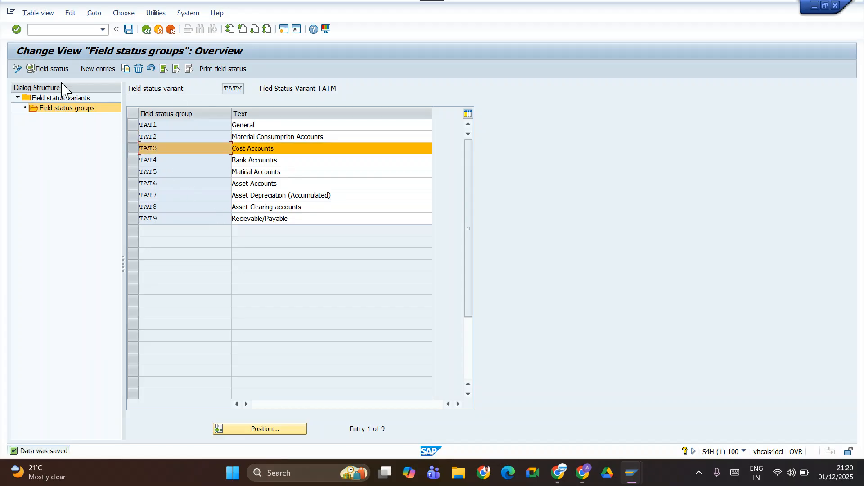
pyautogui.click(49, 69)
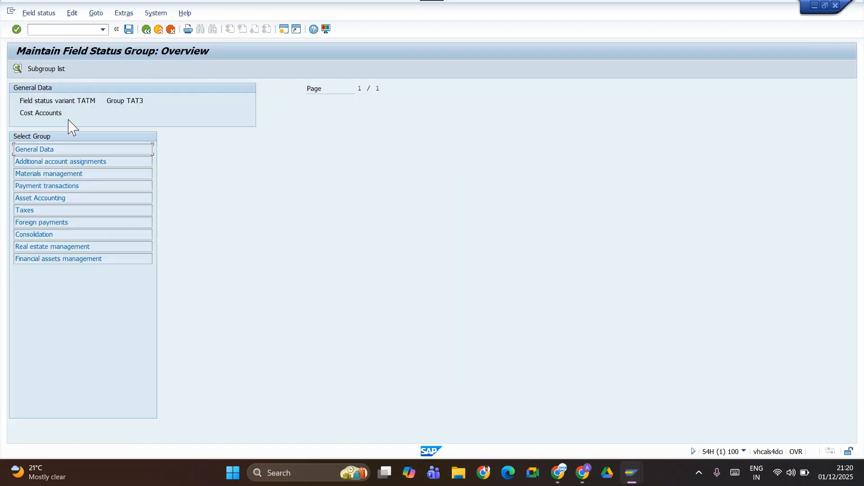
pyautogui.doubleClick(38, 163)
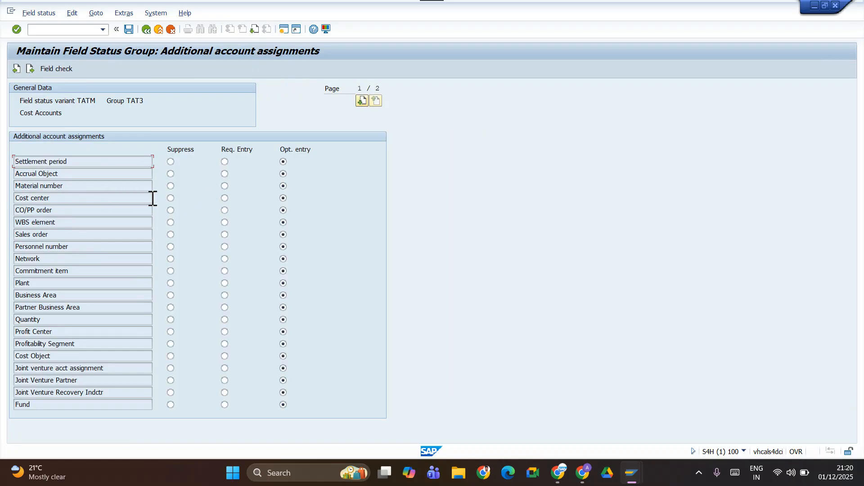
pyautogui.click(129, 29)
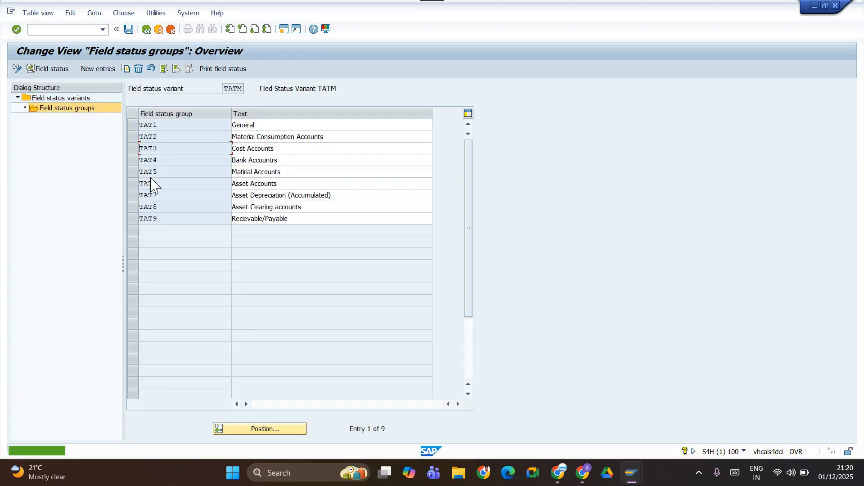
# Make Profit Center a required entry in the additional account assignments of group TAT4 and save the group.
pyautogui.click(133, 161)
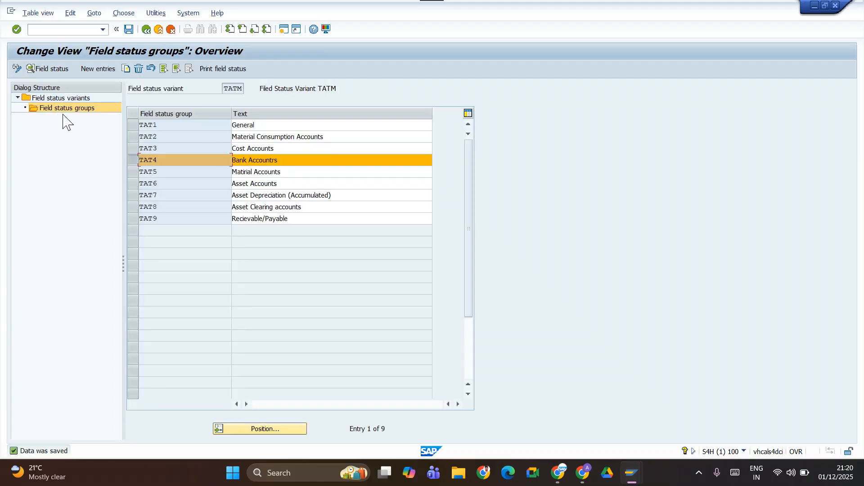
pyautogui.click(48, 71)
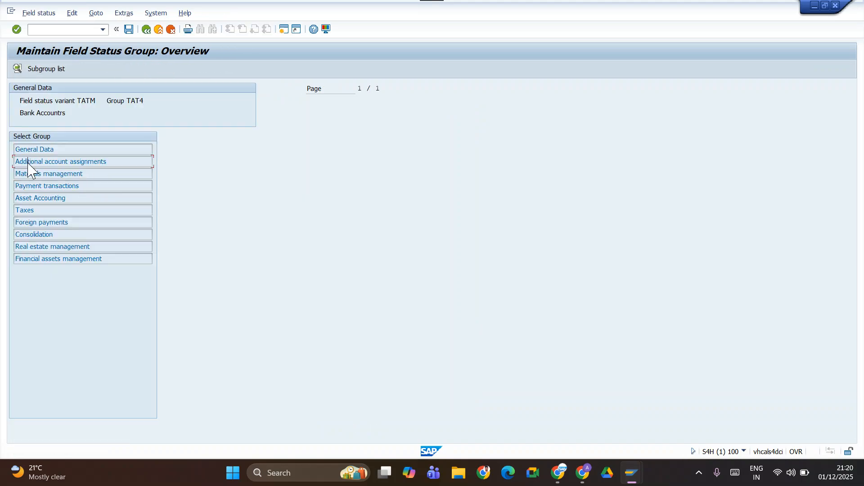
pyautogui.doubleClick(28, 162)
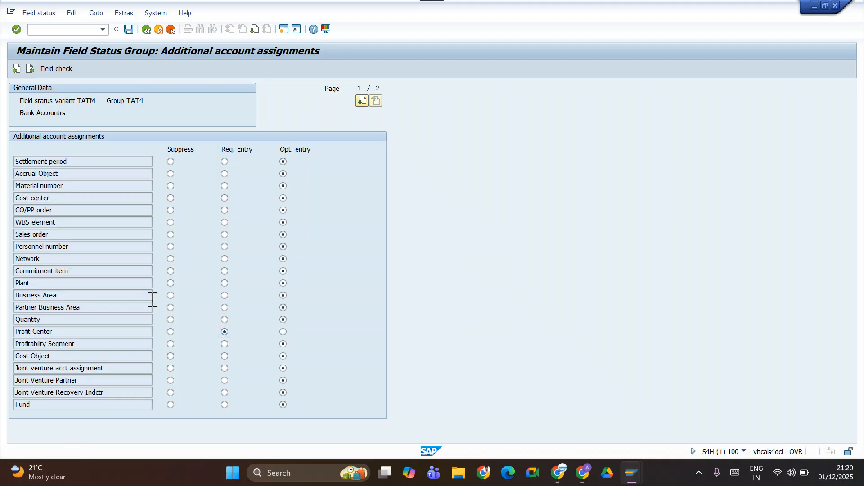
pyautogui.click(129, 29)
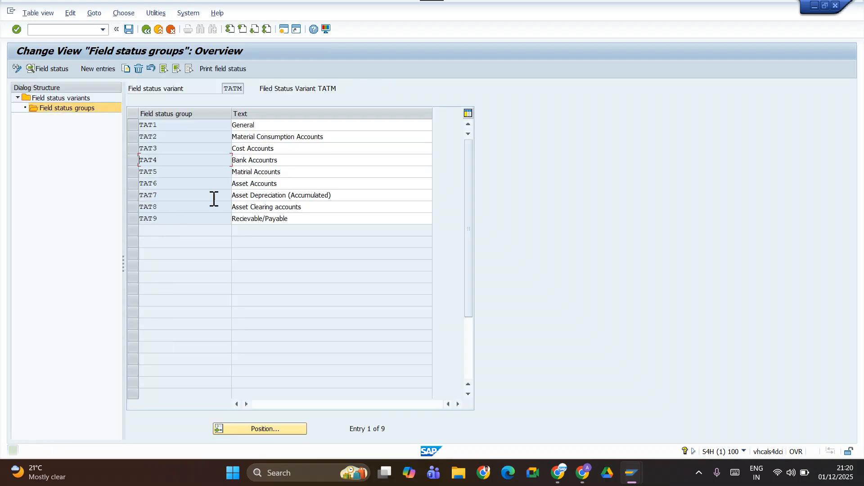
# Save the field status groups of variant TATM and reopen them from the field status variants overview.
pyautogui.click(133, 172)
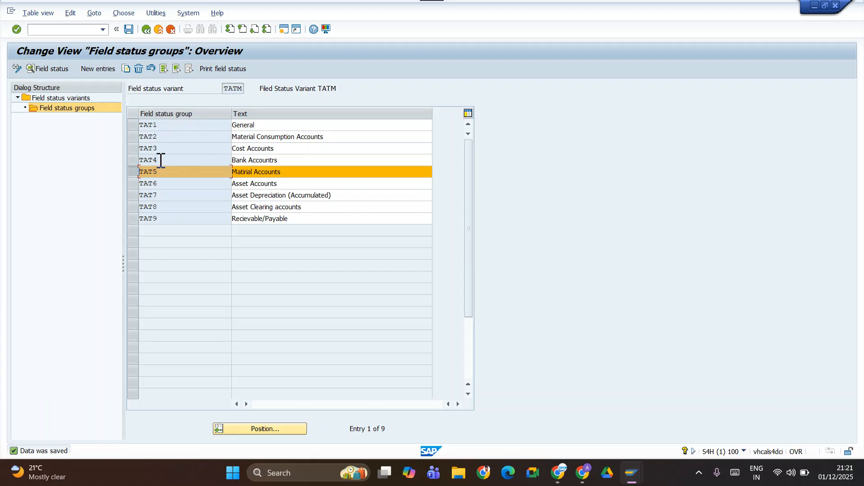
pyautogui.click(128, 29)
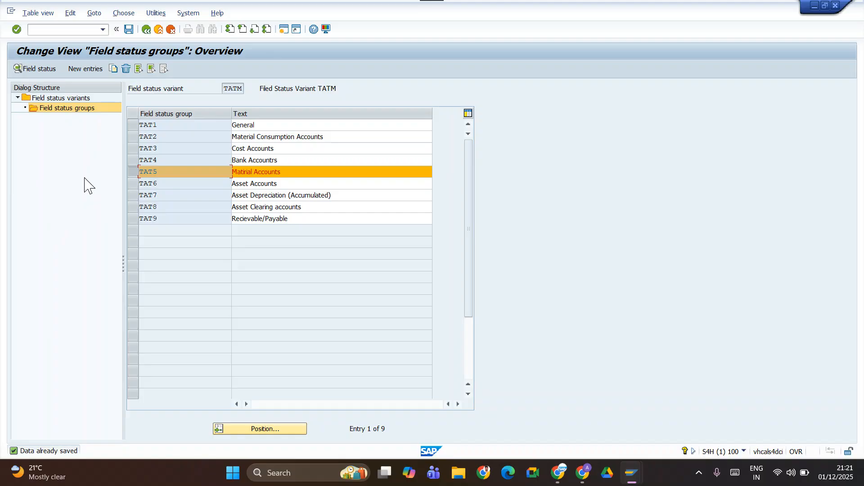
pyautogui.click(129, 29)
pyautogui.click(145, 30)
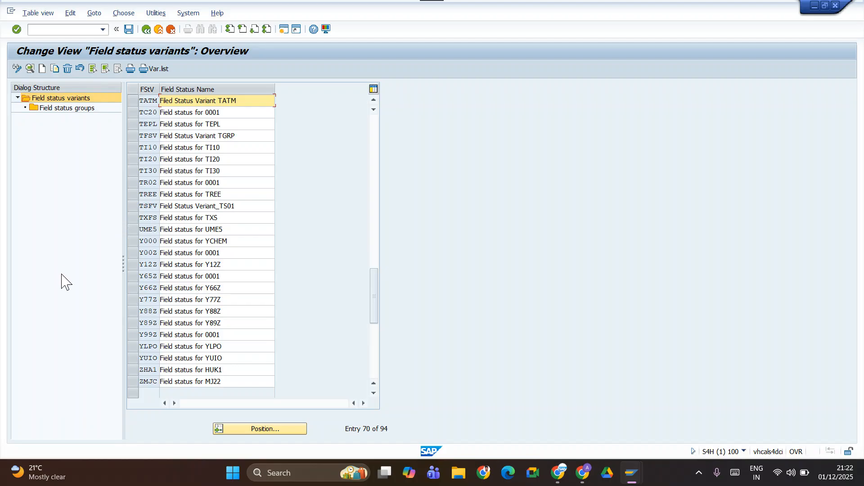
pyautogui.click(129, 29)
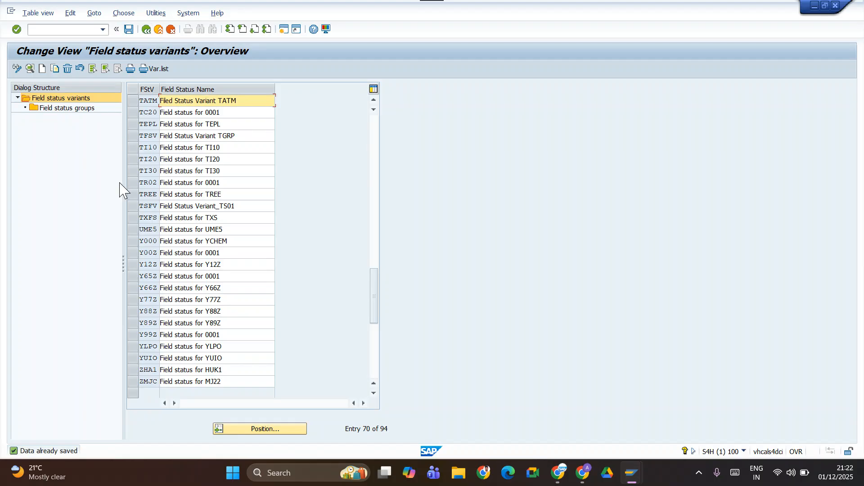
pyautogui.click(132, 104)
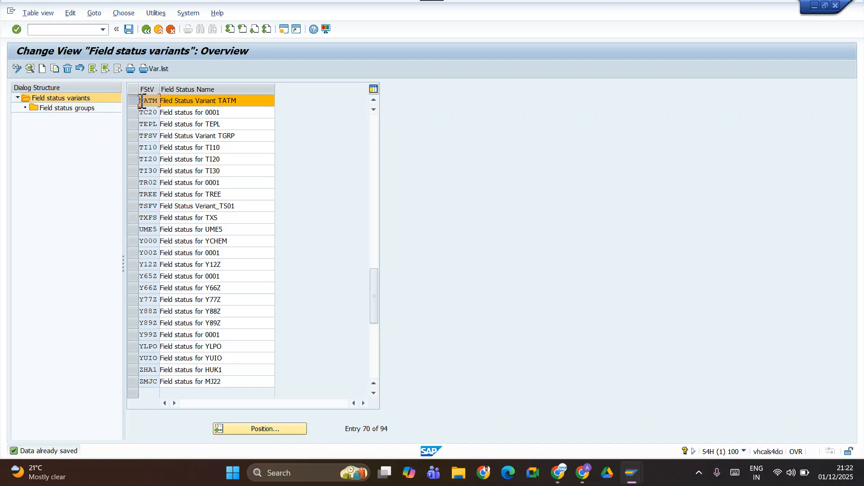
pyautogui.click(69, 108)
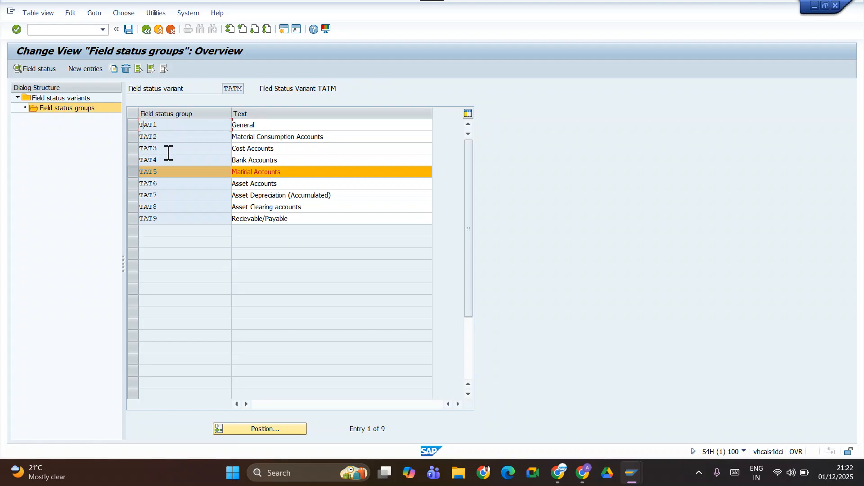
# Switch to the Google Sheets class notes and enter TATM in bold beside Field Status Variant in cell C40.
pyautogui.hotkey('alt', 'Tab')
pyautogui.click(257, 363)
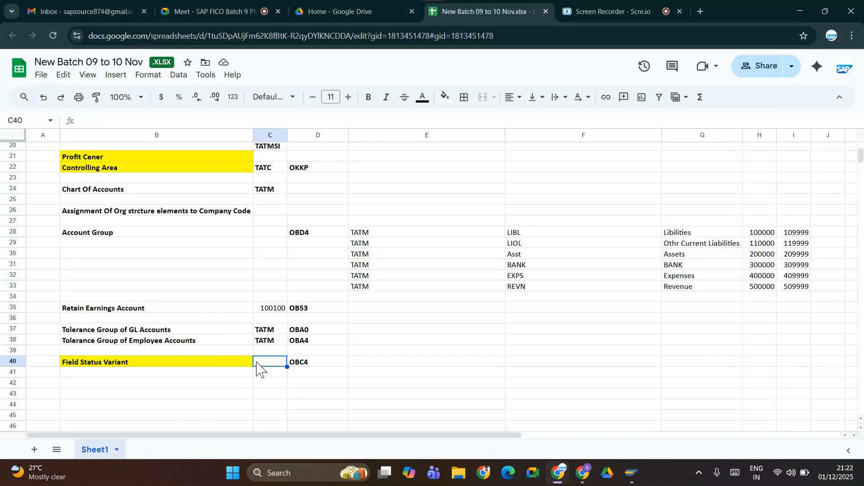
pyautogui.write('t')
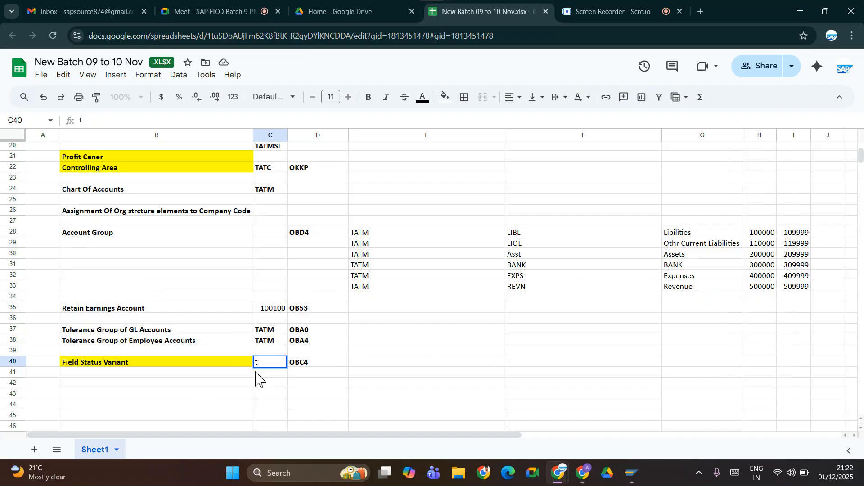
pyautogui.write('TATM')
pyautogui.press('Tab')
pyautogui.press('Left')
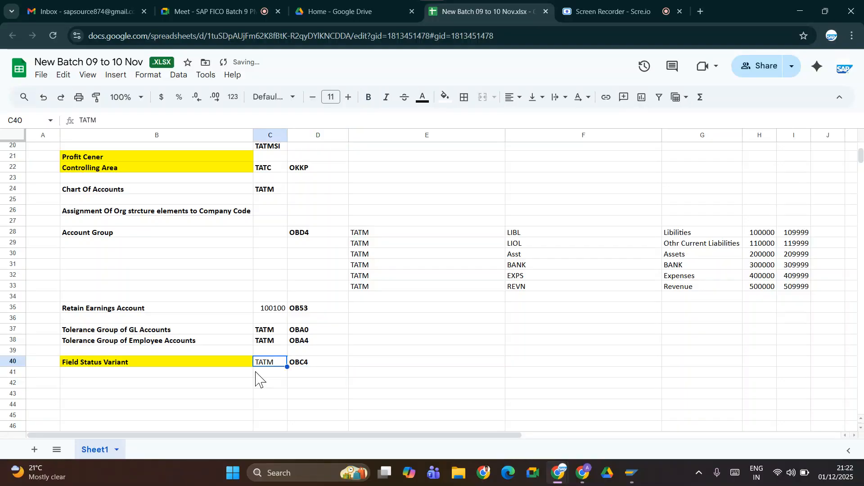
pyautogui.hotkey('ctrl', 'b')
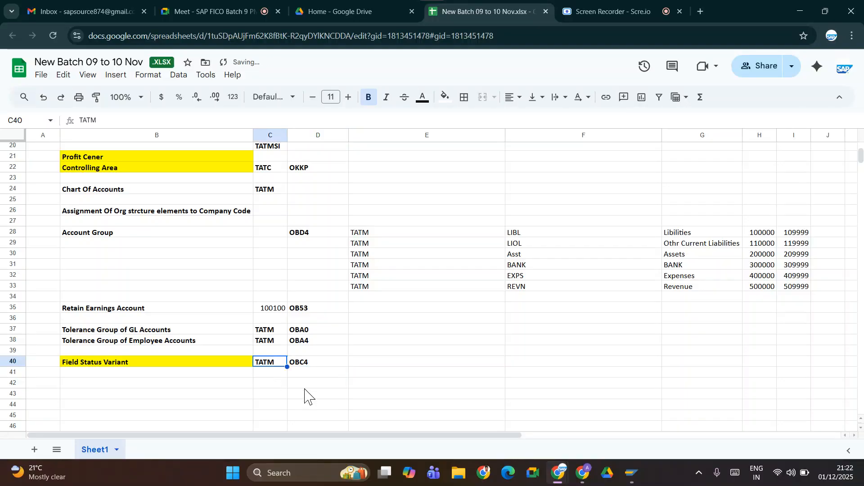
# Select cell E40 in the notes, switch back to SAP and copy field status groups TAT1 to TAT9 with their texts.
pyautogui.click(382, 364)
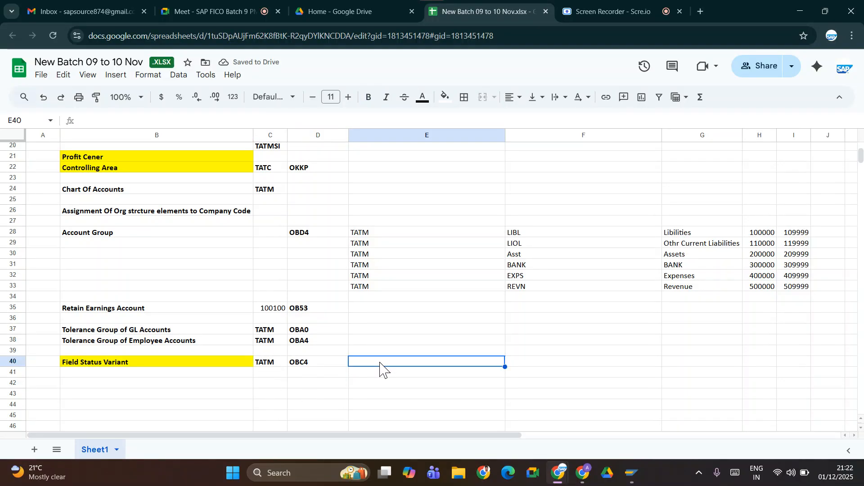
pyautogui.hotkey('alt', 'Tab')
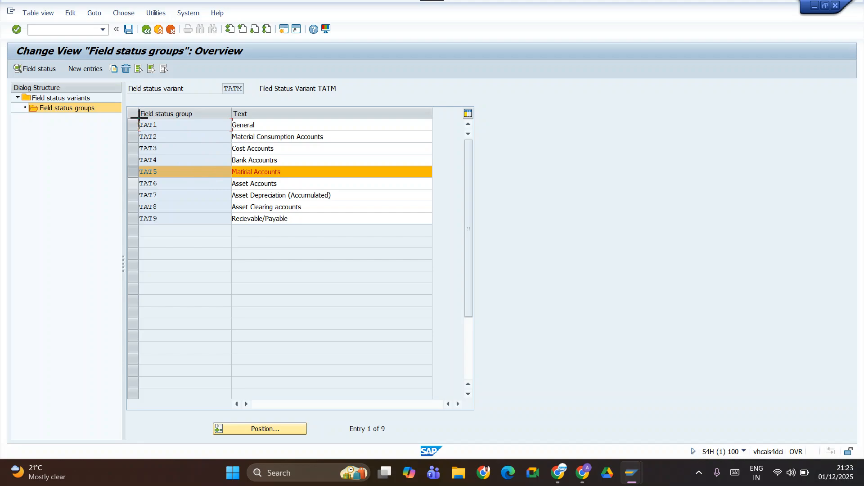
pyautogui.moveTo(139, 119); pyautogui.dragTo(267, 219)
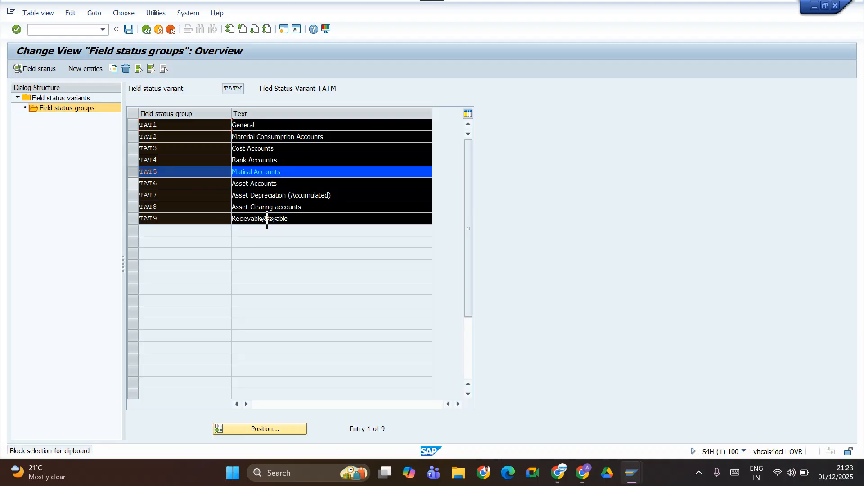
pyautogui.hotkey('ctrl', 'c')
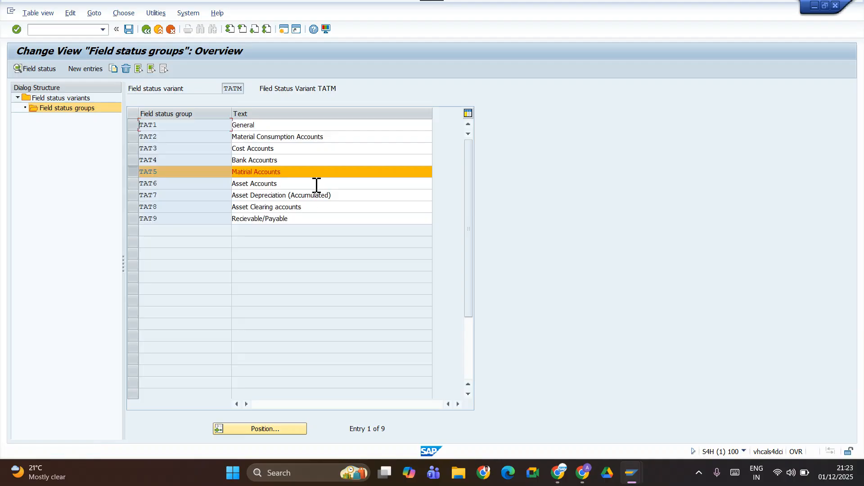
# Switch to the Google Sheets class notes and paste field status groups TAT1 to TAT9 with their texts starting at cell E40.
pyautogui.hotkey('alt', 'Tab')
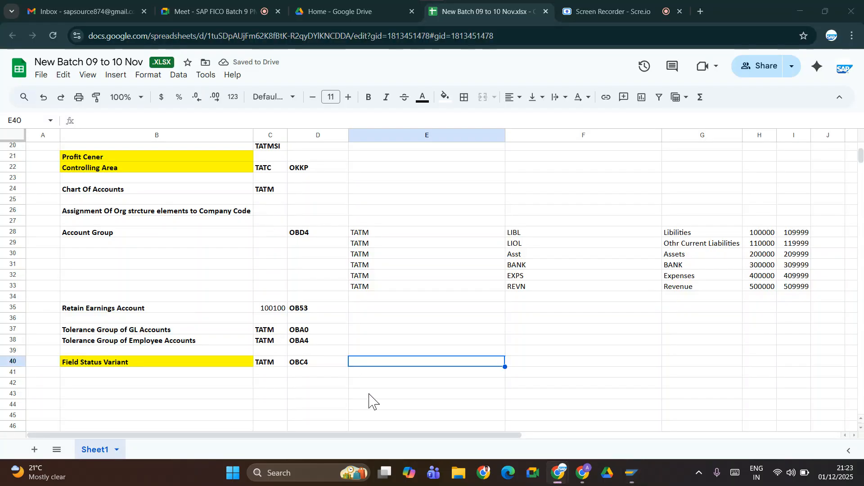
pyautogui.hotkey('ctrl', 'v')
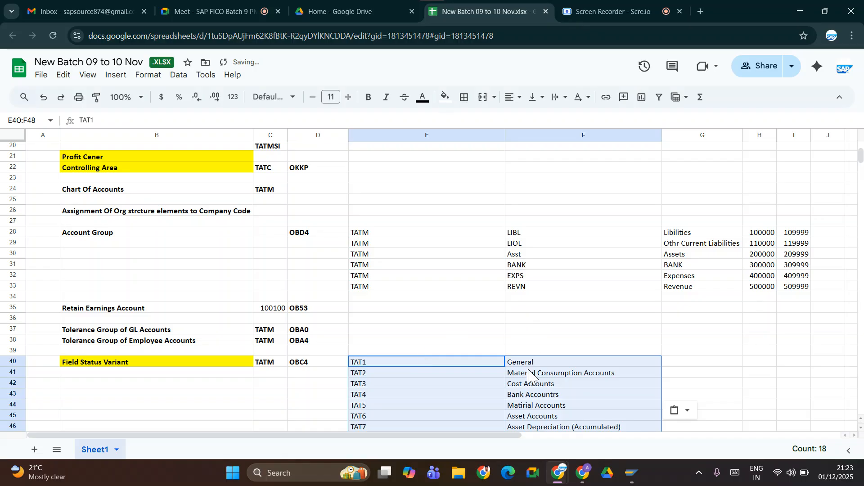
pyautogui.scroll(-10, 393, 344)
pyautogui.scroll(10, 392, 342)
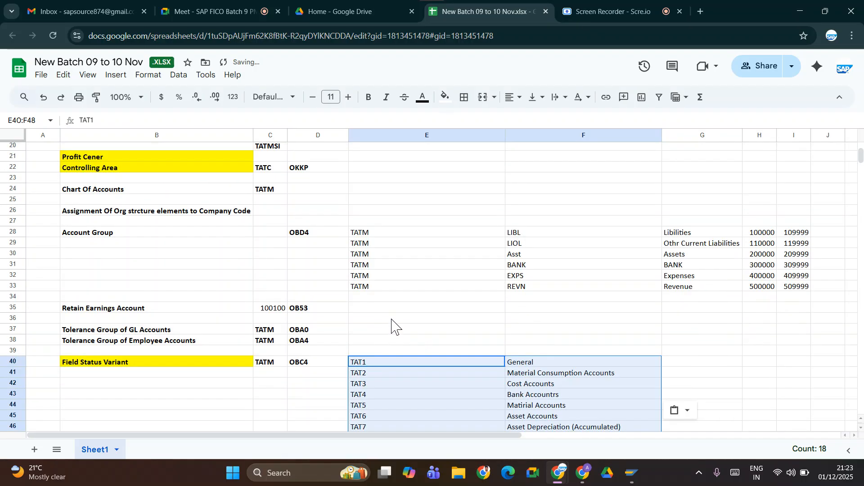
pyautogui.click(316, 373)
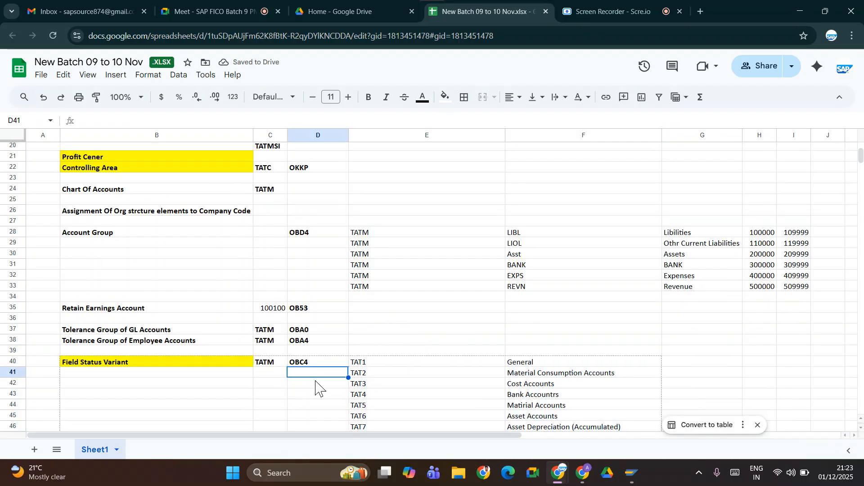
pyautogui.press('Escape')
pyautogui.press('Down')
pyautogui.press('Down')
pyautogui.press('Down')
pyautogui.press('Down')
pyautogui.press('Down')
pyautogui.press('Down')
pyautogui.press('Down')
pyautogui.press('Down')
pyautogui.press('Down')
pyautogui.press('Down')
pyautogui.press('Down')
pyautogui.press('Down')
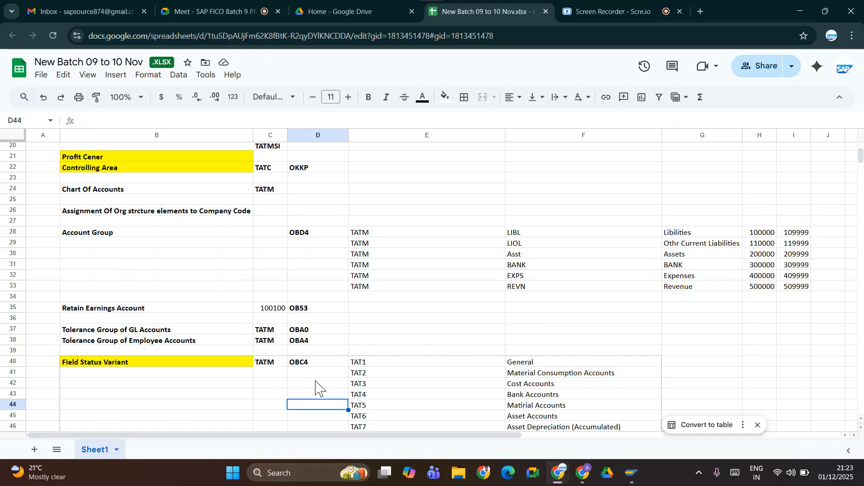
pyautogui.press('Down')
pyautogui.press('Down')
pyautogui.press('Down')
pyautogui.press('Down')
pyautogui.press('Down')
pyautogui.press('Down')
pyautogui.press('Down')
pyautogui.press('Down')
pyautogui.press('Down')
pyautogui.press('Down')
pyautogui.press('Down')
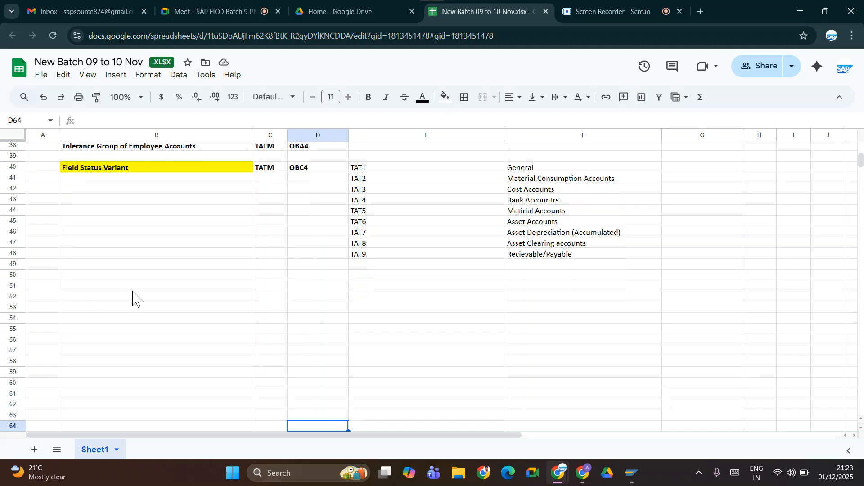
pyautogui.click(135, 289)
pyautogui.click(167, 267)
pyautogui.click(170, 288)
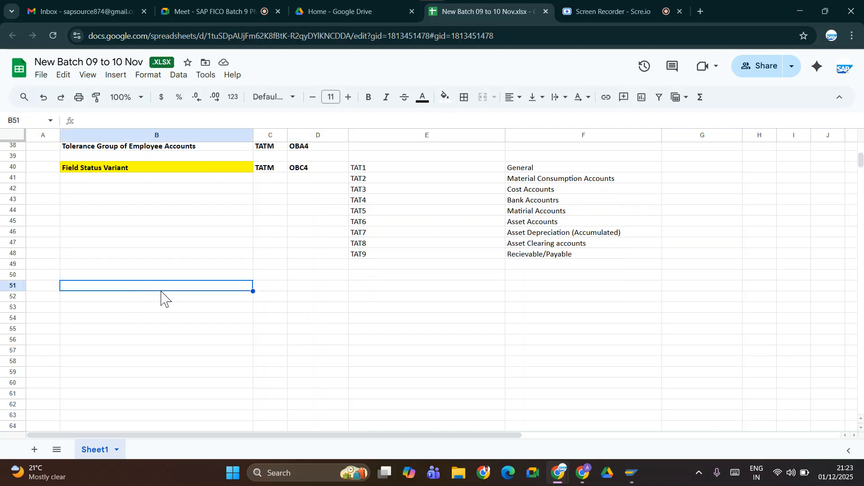
# Switch back to SAP, return to the IMG structure and open the Assign Company Code to Field Status Variants activity.
pyautogui.hotkey('alt', 'Tab')
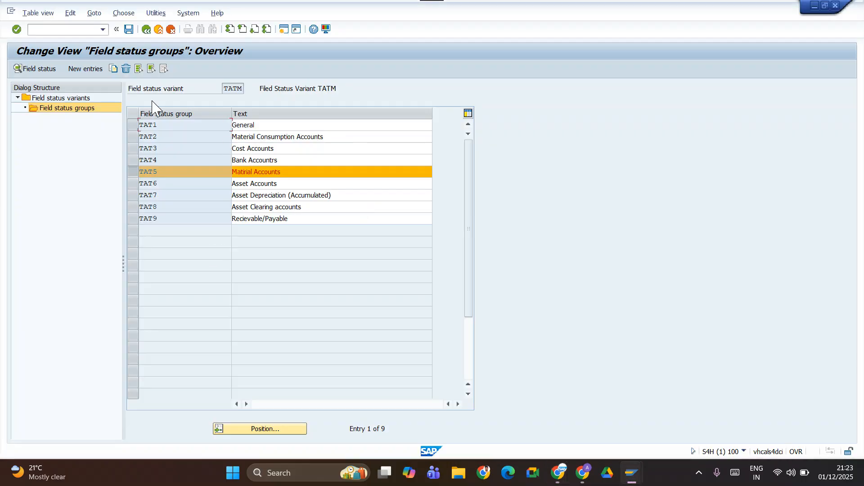
pyautogui.click(147, 29)
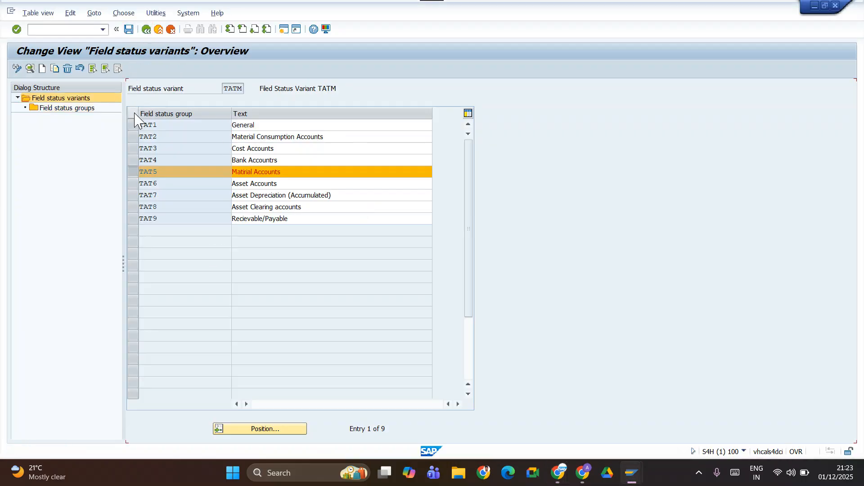
pyautogui.click(146, 29)
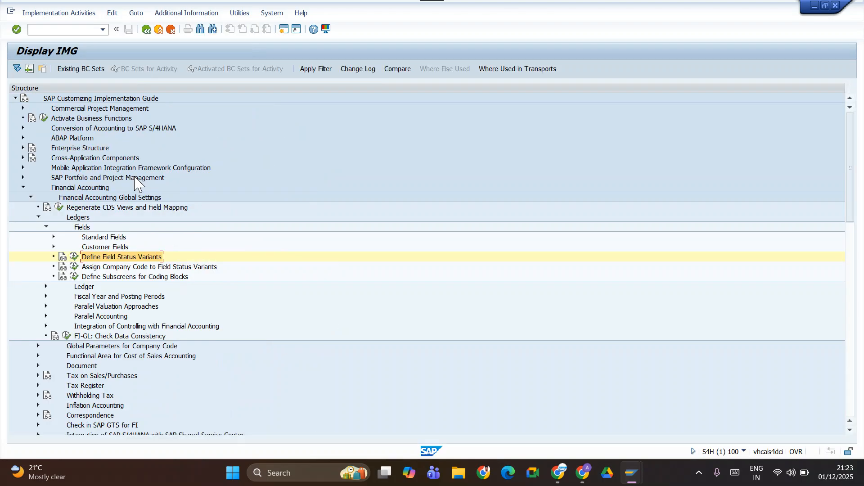
pyautogui.click(79, 269)
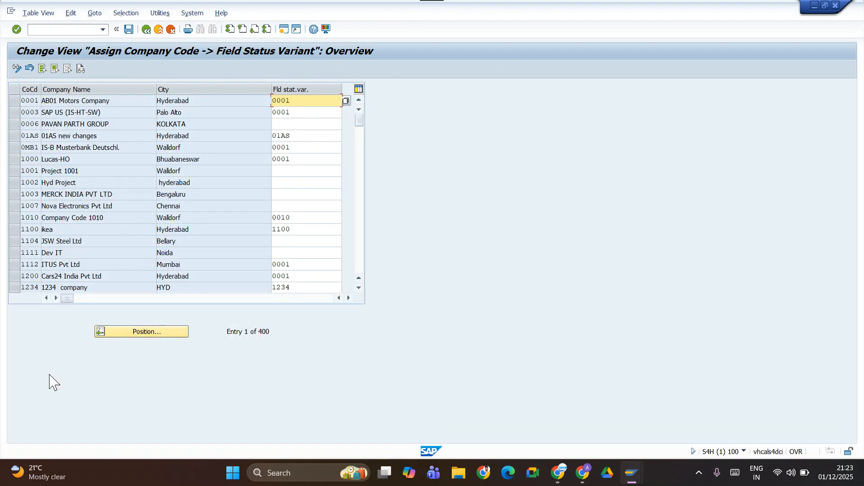
# Find company code TATM, assign it field status variant TATM and save under customizing request S4HK904414.
pyautogui.click(128, 332)
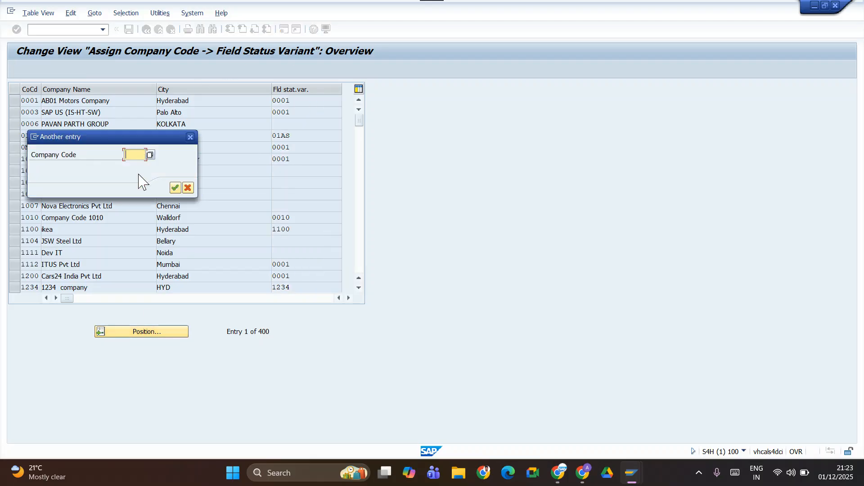
pyautogui.write('TATM')
pyautogui.press('Return')
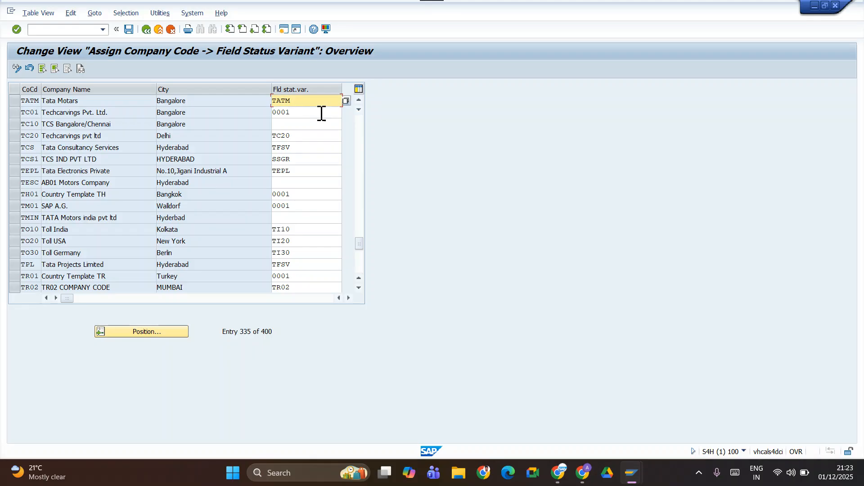
pyautogui.click(129, 29)
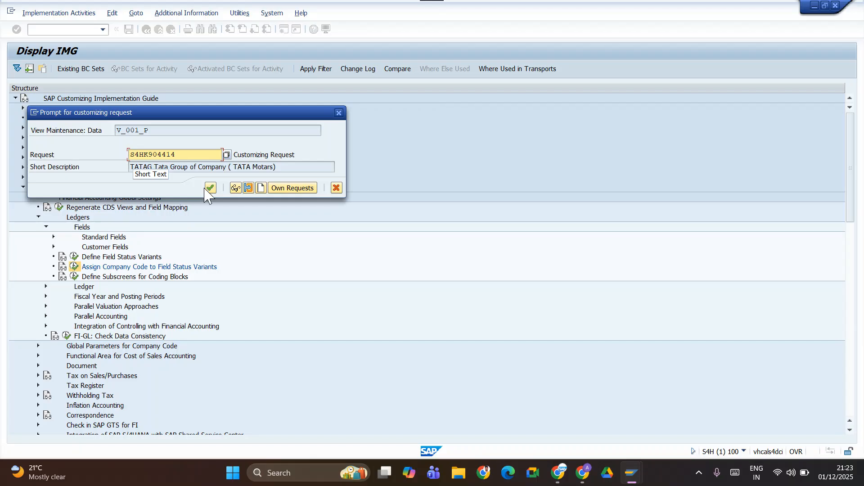
pyautogui.click(209, 188)
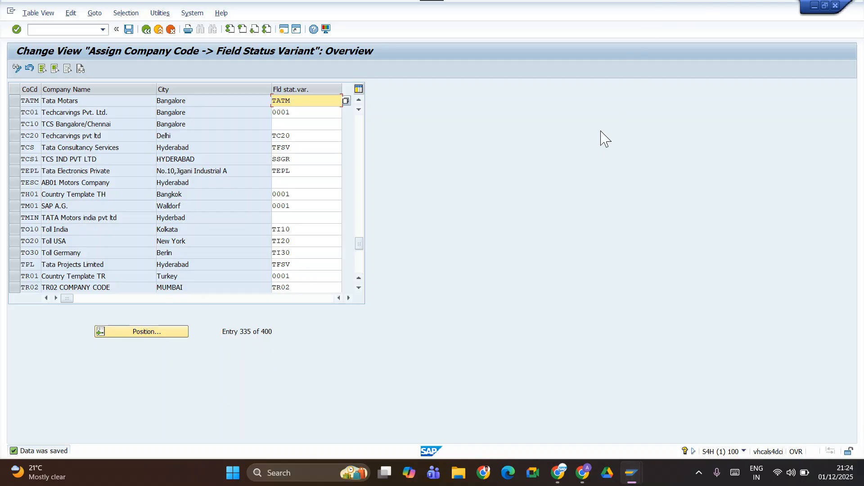
# Switch to the Google Sheets class notes and change the fill of cell B40, Field Status Variant, from yellow to white.
pyautogui.hotkey('alt', 'Tab')
pyautogui.scroll(15, 90, 216)
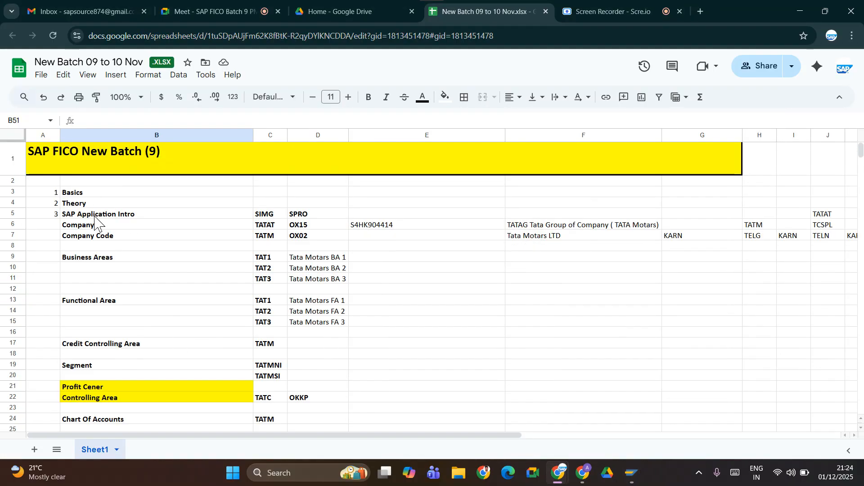
pyautogui.scroll(-15, 95, 223)
pyautogui.click(128, 153)
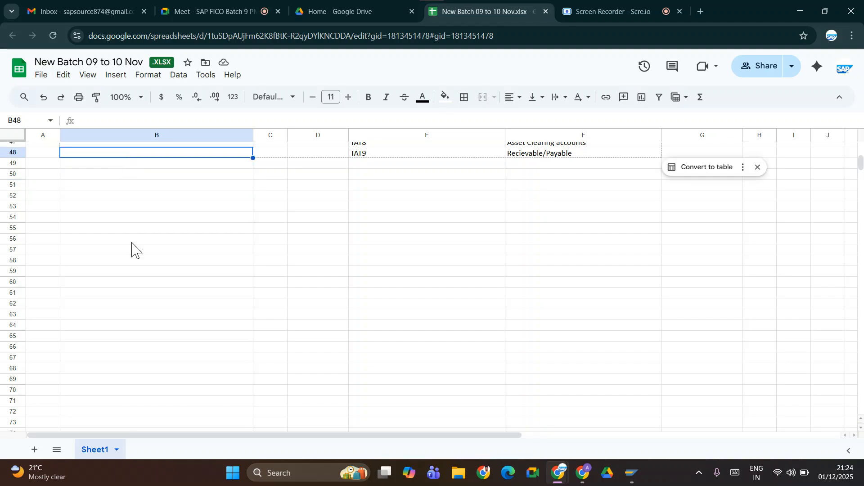
pyautogui.press('Up')
pyautogui.press('Up')
pyautogui.press('Up')
pyautogui.press('Up')
pyautogui.press('Up')
pyautogui.press('Up')
pyautogui.press('Up')
pyautogui.press('Up')
pyautogui.press('Up')
pyautogui.press('Up')
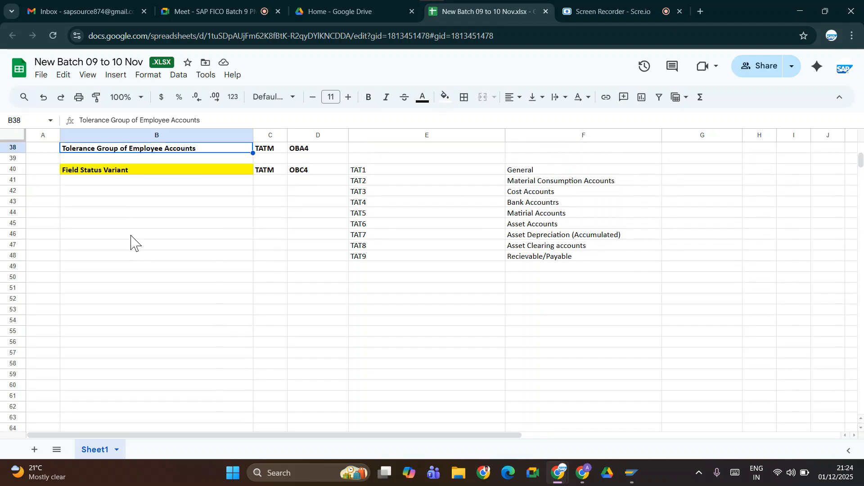
pyautogui.press('Down')
pyautogui.press('Down')
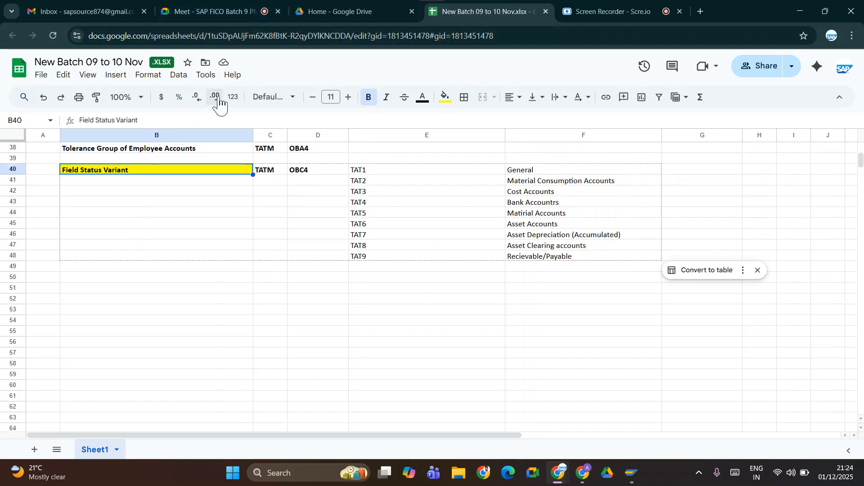
pyautogui.click(446, 100)
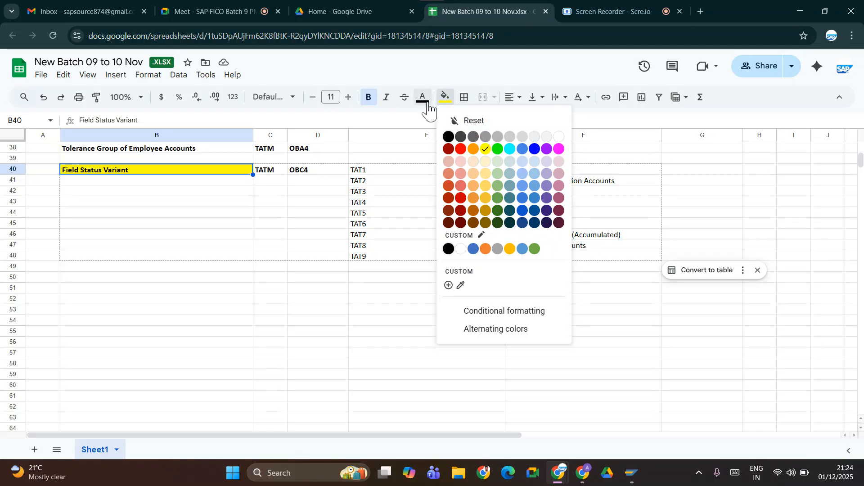
pyautogui.click(446, 99)
pyautogui.click(445, 100)
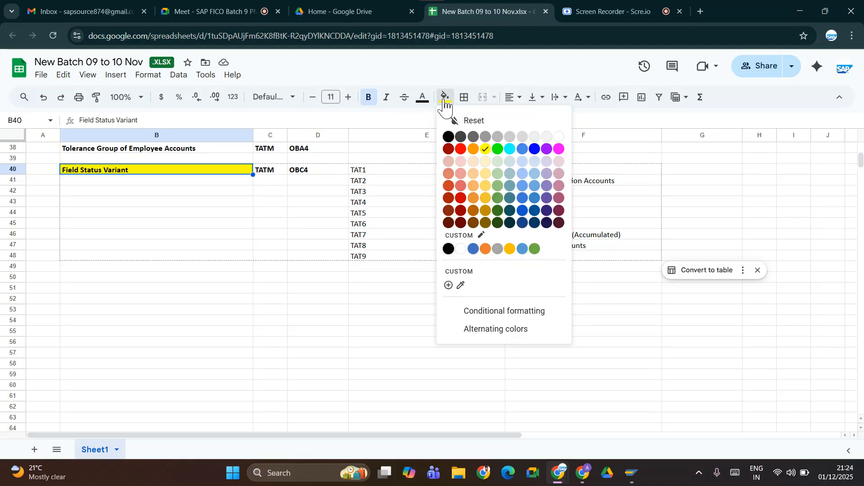
pyautogui.click(461, 250)
pyautogui.click(142, 202)
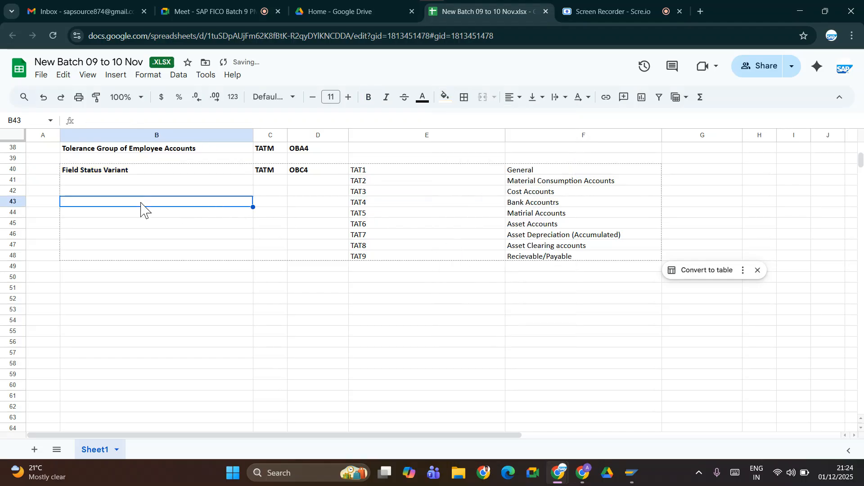
# Enter Fiscal Year Variant in bold in cell B49 of the notes.
pyautogui.click(114, 268)
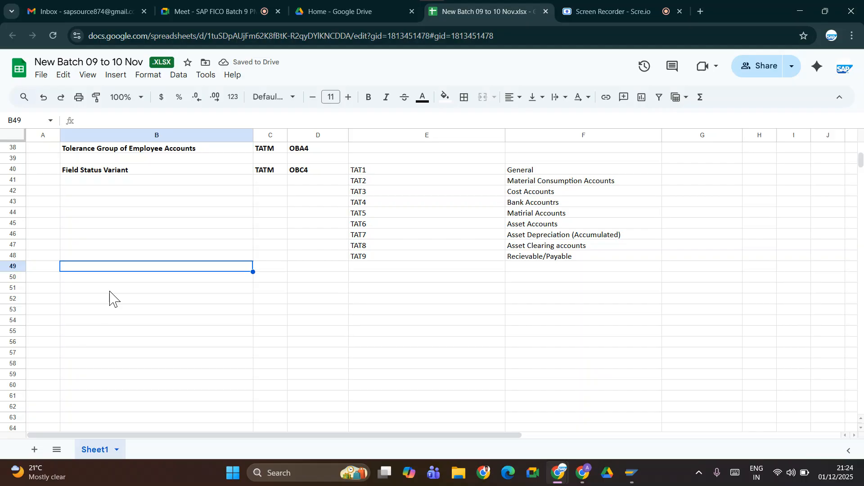
pyautogui.write('f')
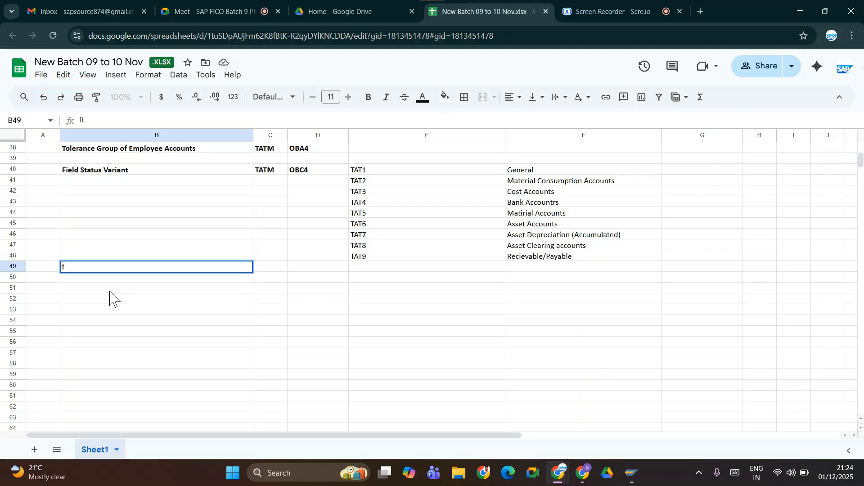
pyautogui.press('BackSpace')
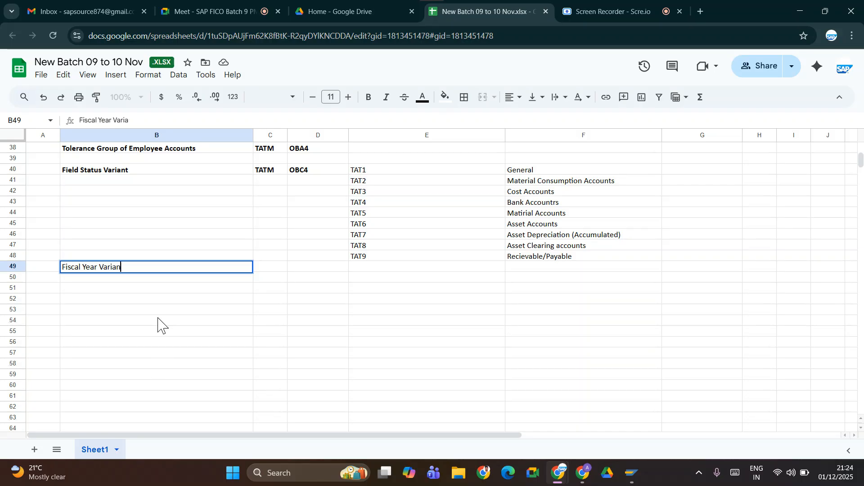
pyautogui.press('Tab')
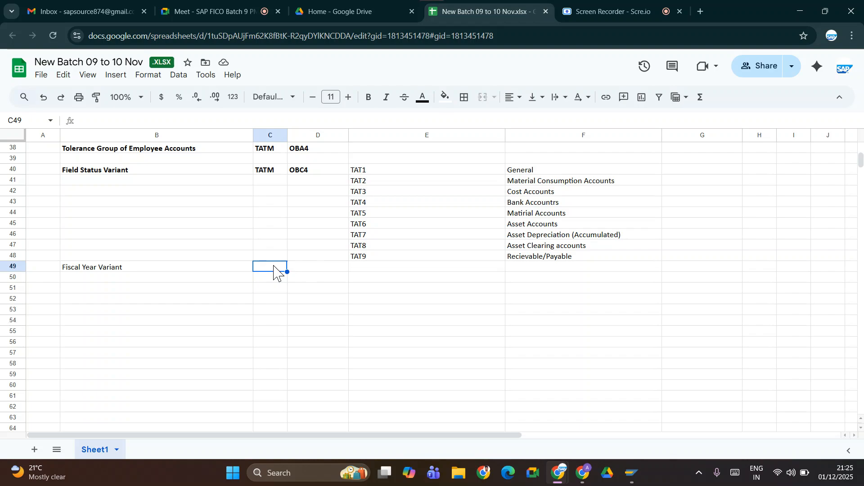
pyautogui.click(86, 271)
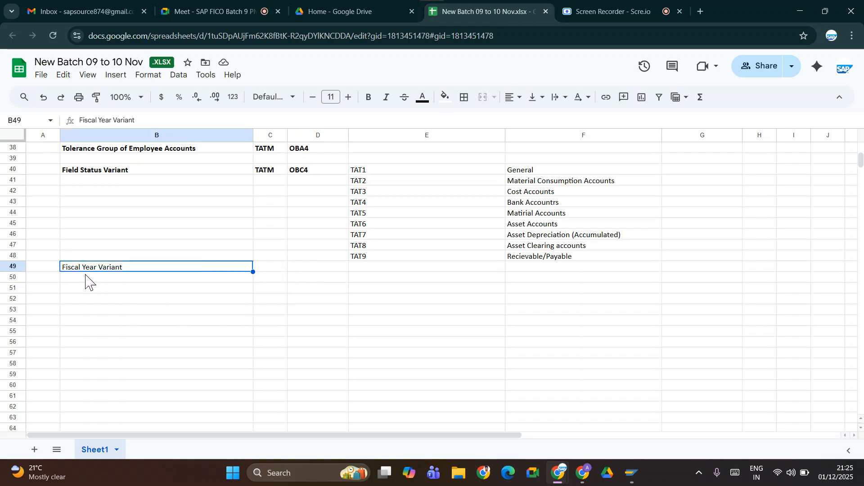
pyautogui.hotkey('ctrl', 'b')
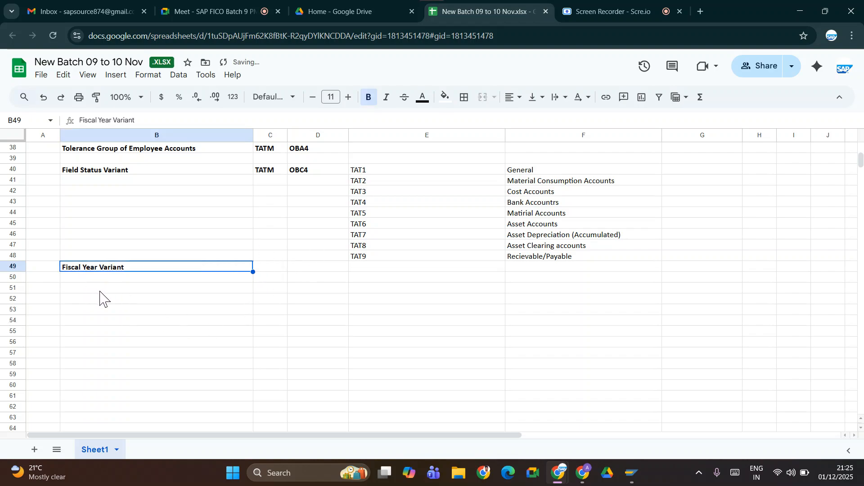
# Switch back to SAP, leave the assignment view for SAP Easy Access and reopen the Customizing Implementation Guide.
pyautogui.hotkey('alt', 'Tab')
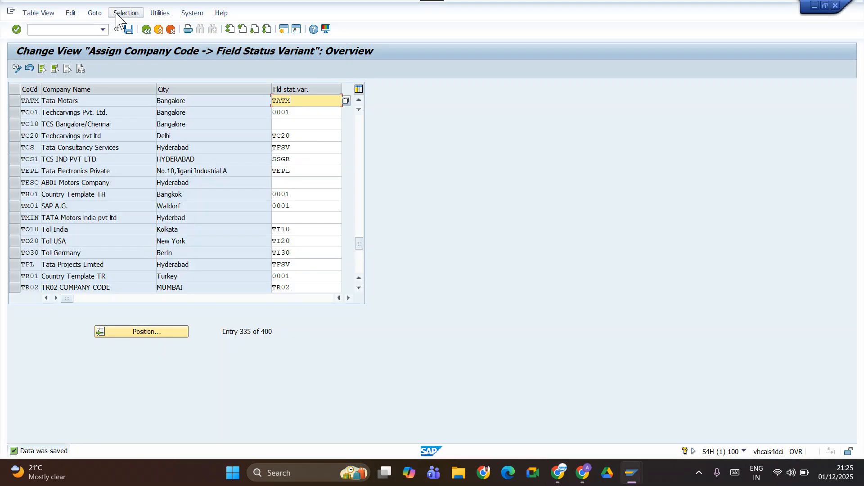
pyautogui.click(146, 29)
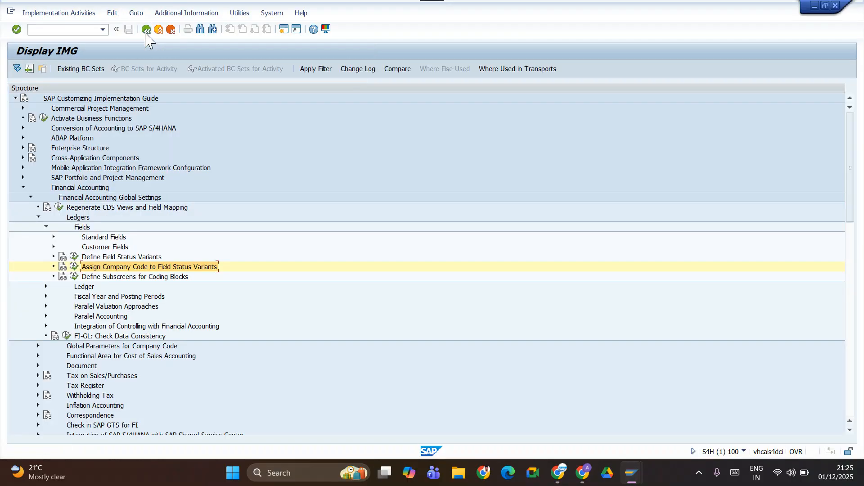
pyautogui.click(146, 30)
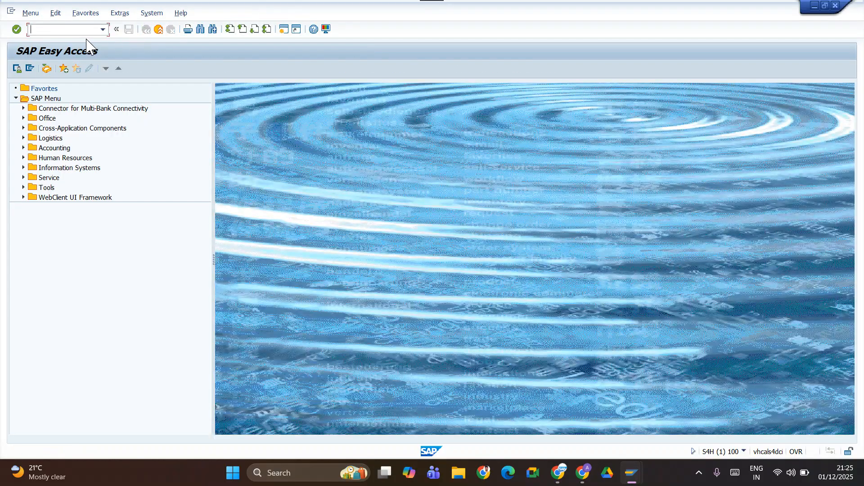
pyautogui.write('simg')
pyautogui.press('Return')
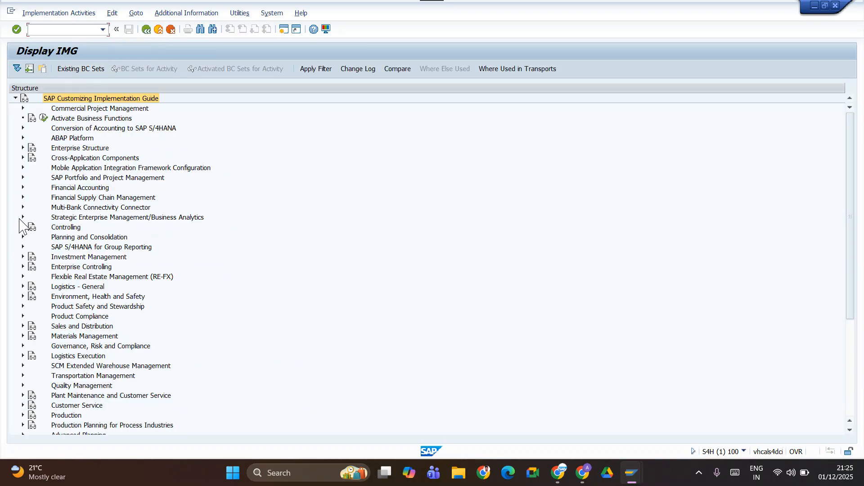
# Open the Maintain Fiscal Year Variant activity under Financial Accounting Global Settings, Ledgers, Fiscal Year and Posting Periods.
pyautogui.click(22, 187)
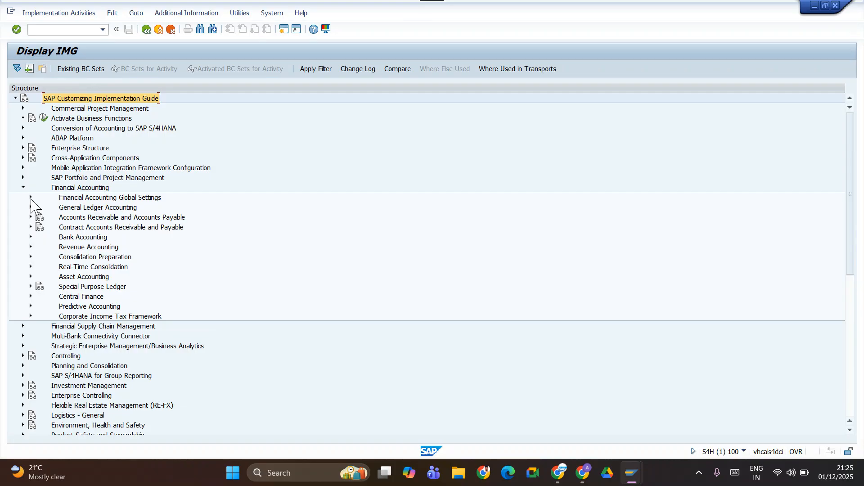
pyautogui.click(31, 198)
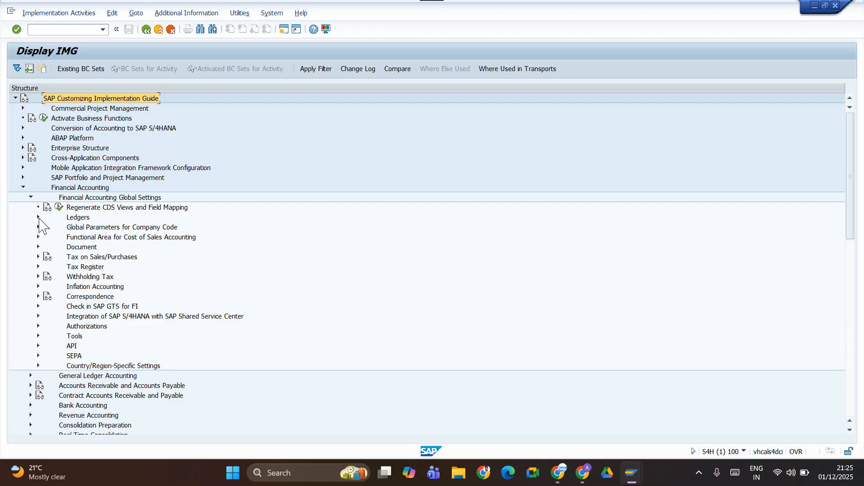
pyautogui.click(38, 218)
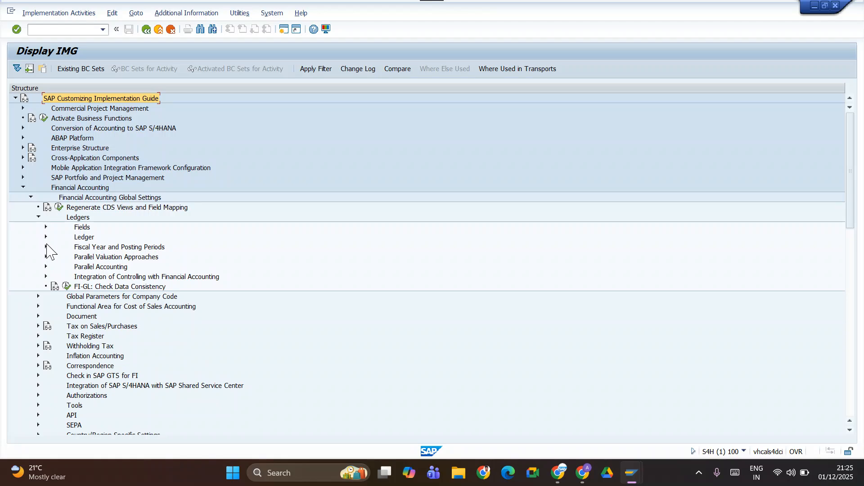
pyautogui.click(46, 247)
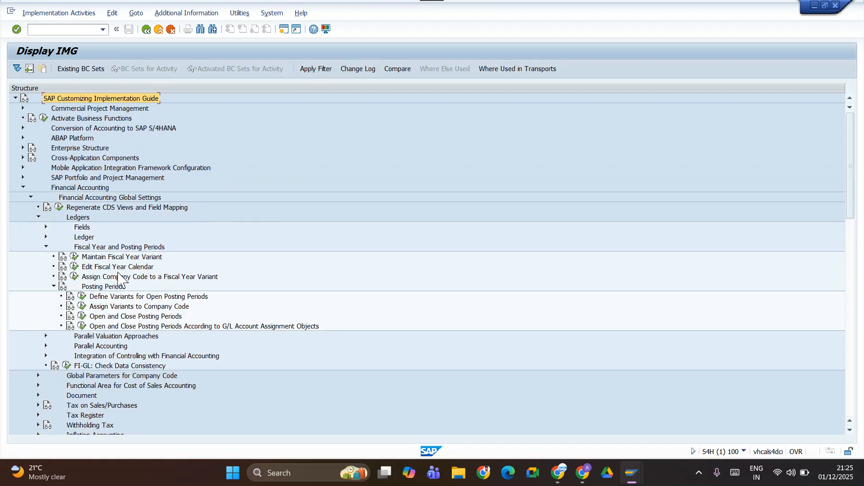
pyautogui.click(74, 258)
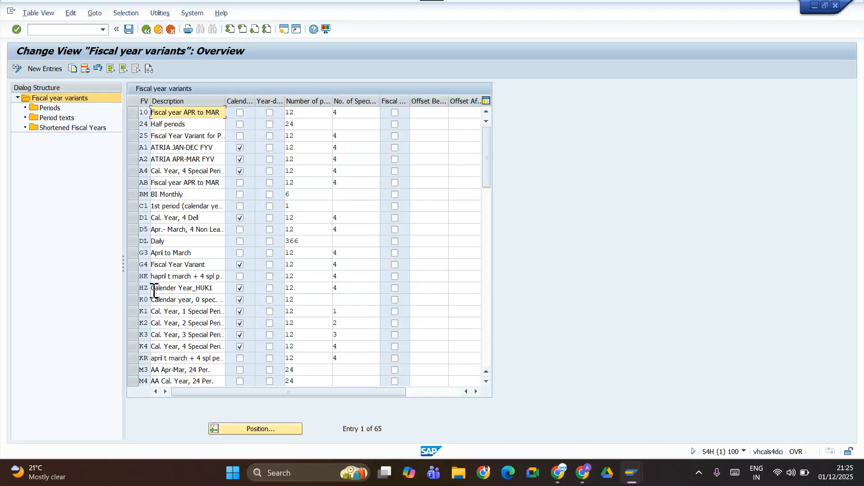
# Select fiscal year variant V3 in the fiscal year variants overview.
pyautogui.scroll(-9, 155, 297)
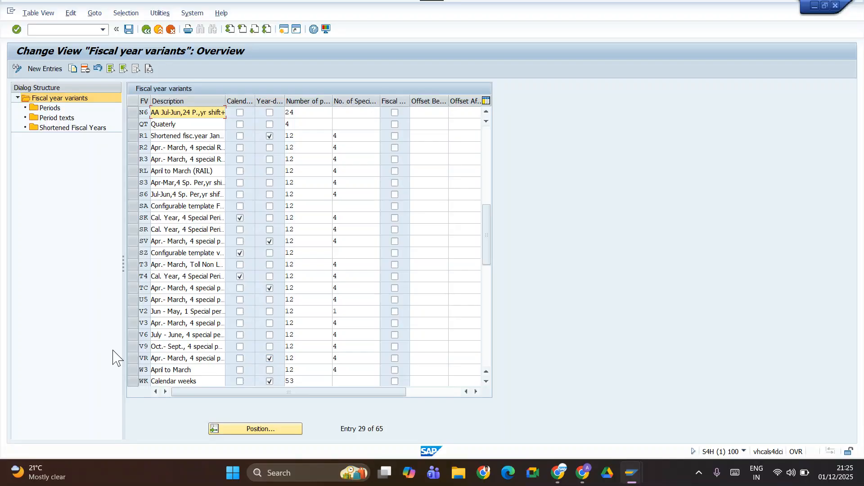
pyautogui.click(133, 323)
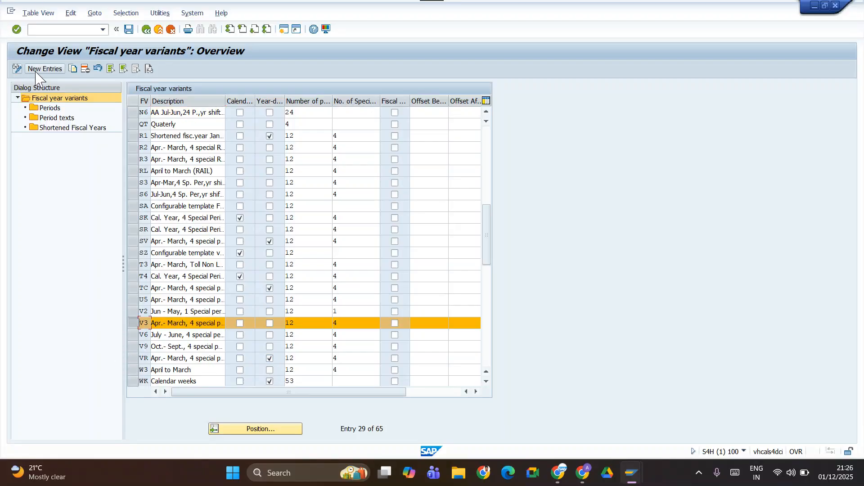
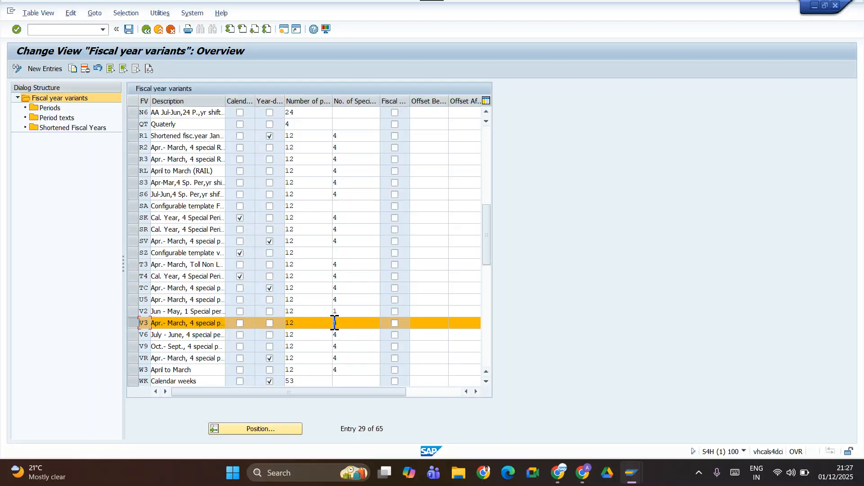
# Open the Periods of fiscal year variant V3 and review the month, period and year shift assignments.
pyautogui.click(48, 108)
pyautogui.doubleClick(48, 110)
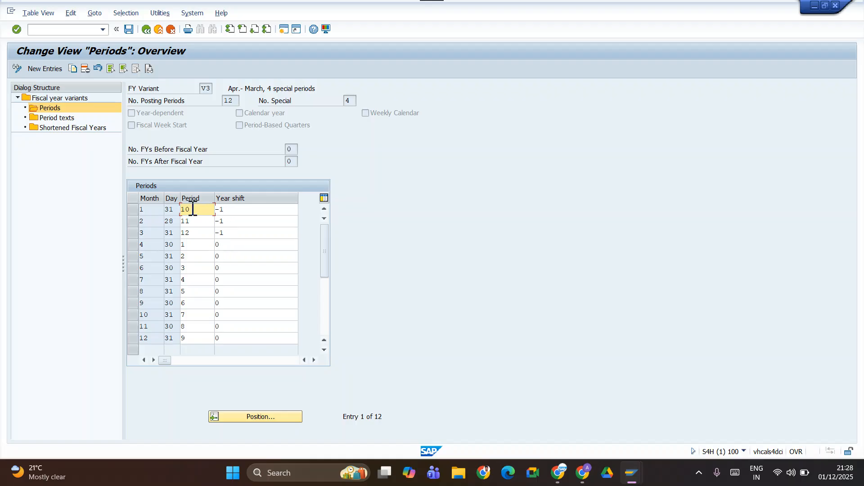
pyautogui.click(326, 313)
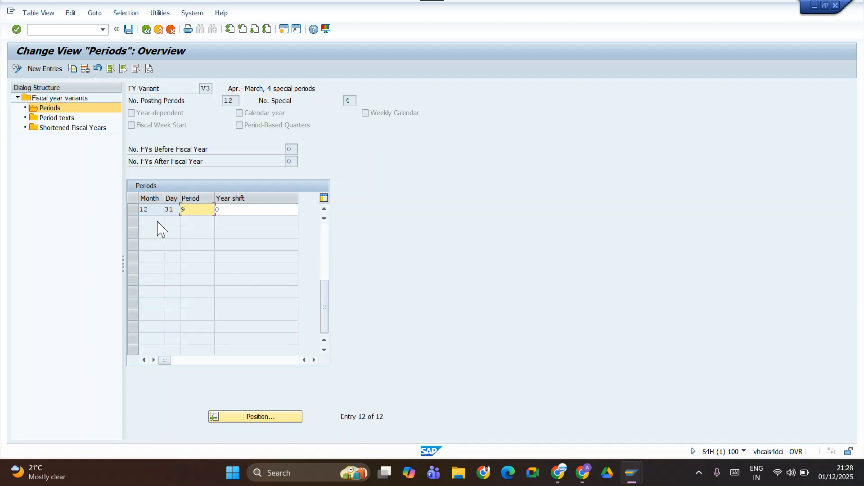
pyautogui.click(324, 198)
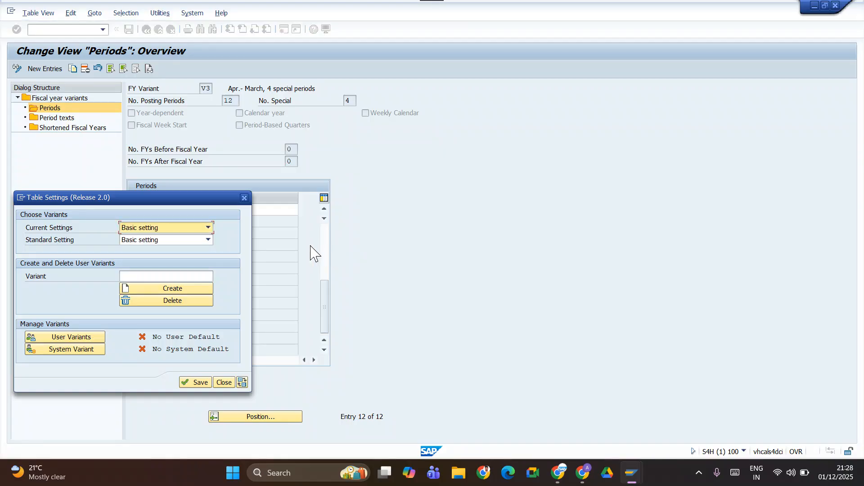
pyautogui.click(245, 198)
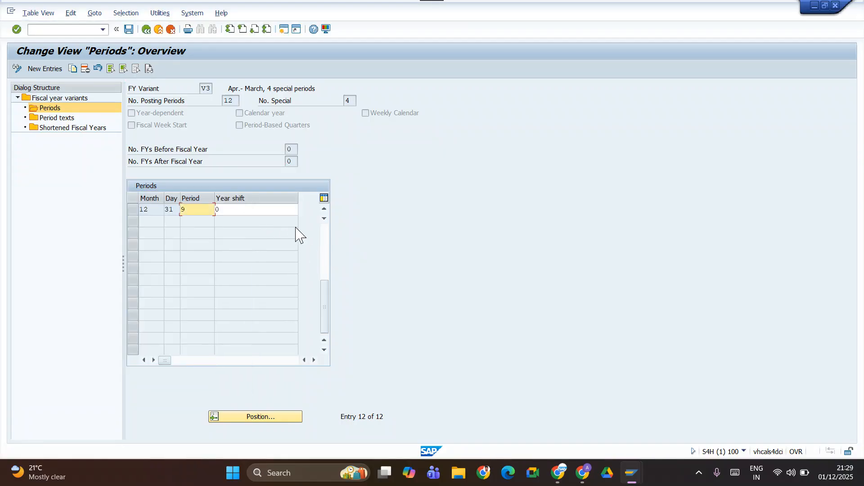
pyautogui.click(326, 245)
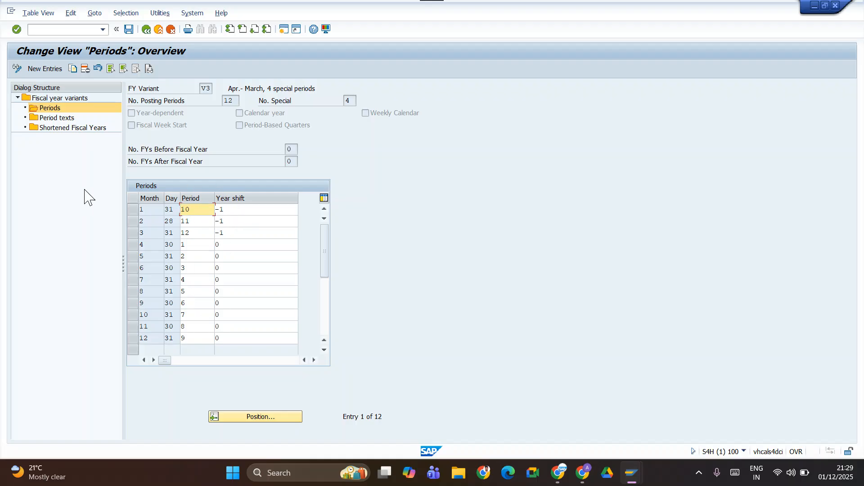
# Check the Period texts and Shortened Fiscal Years of variant V3, closing the information dialog and returning to its Periods.
pyautogui.doubleClick(56, 118)
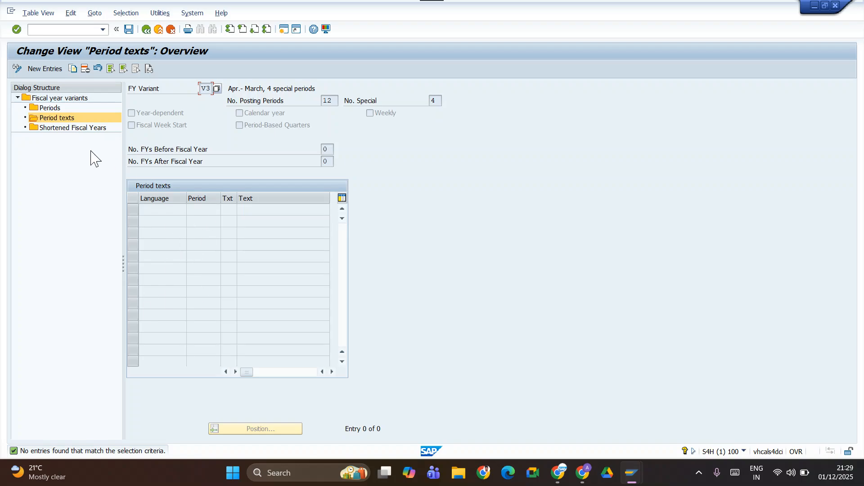
pyautogui.doubleClick(79, 129)
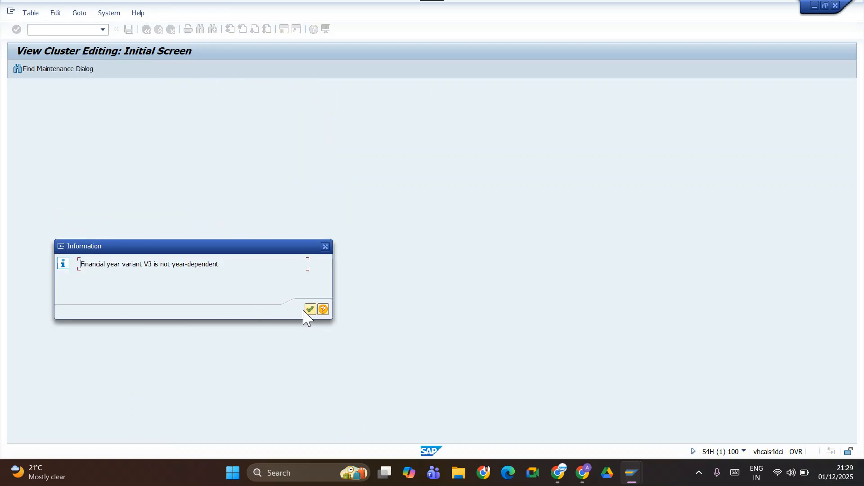
pyautogui.click(323, 247)
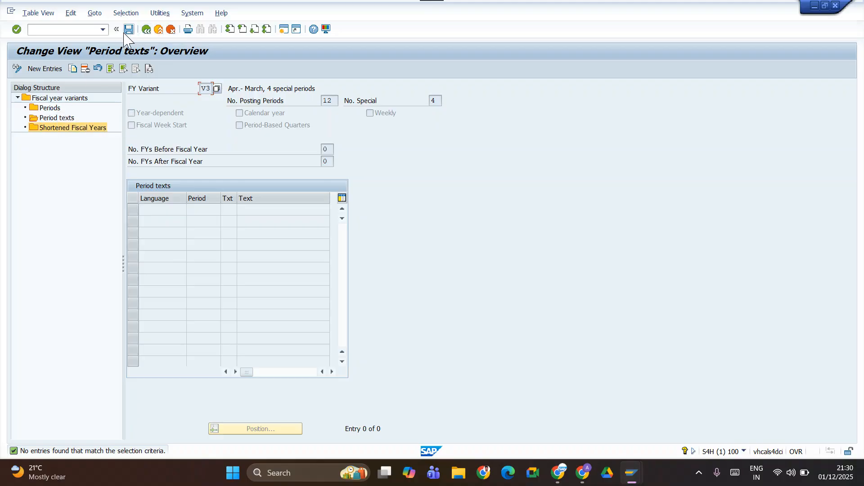
pyautogui.doubleClick(51, 108)
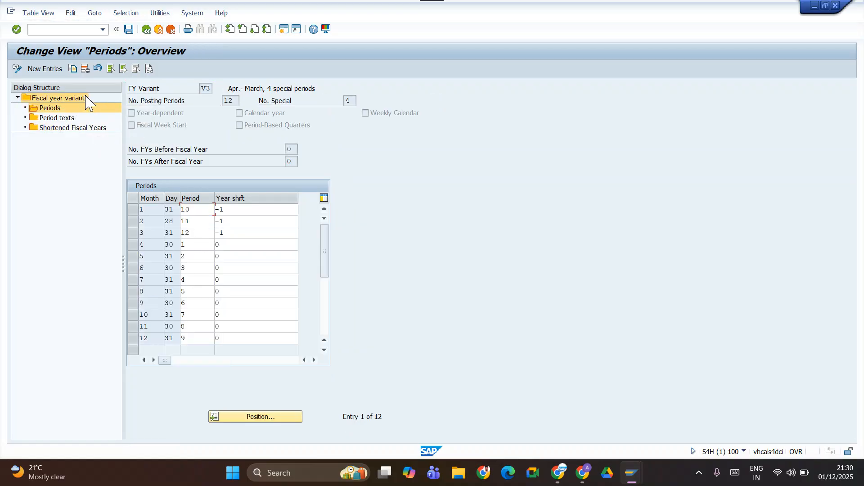
# Leave the fiscal year variants maintenance and open the Assign Company Code to a Fiscal Year Variant activity.
pyautogui.click(146, 30)
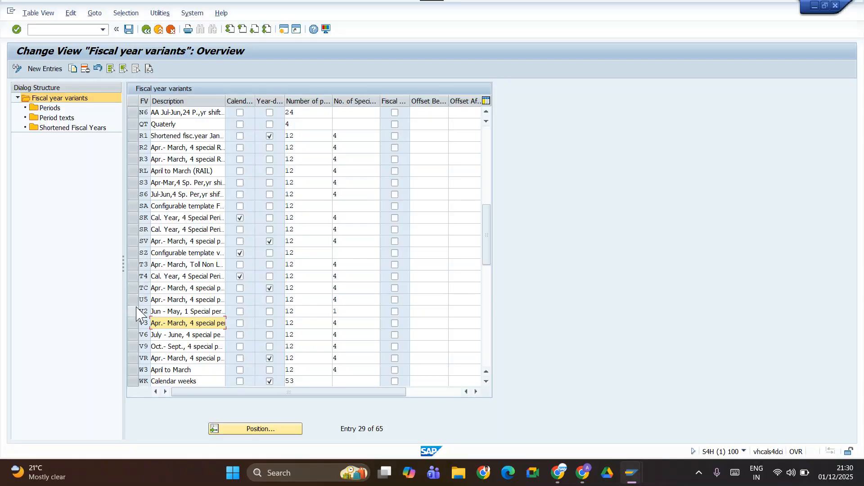
pyautogui.click(146, 30)
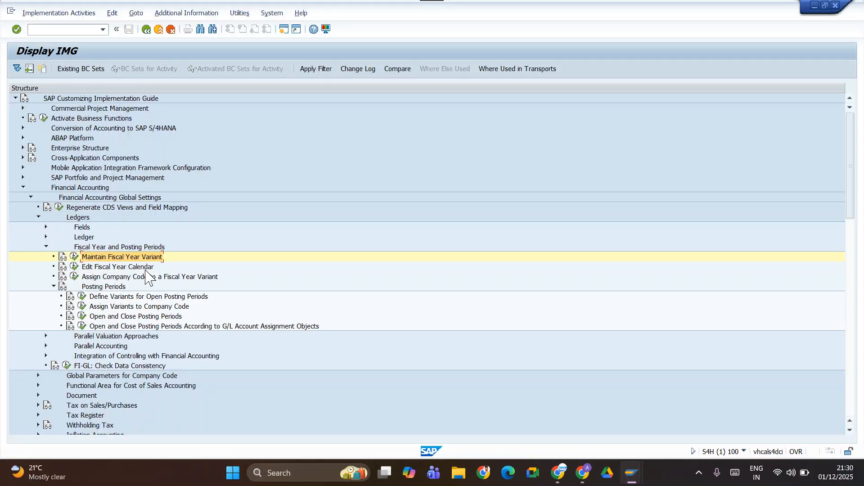
pyautogui.click(74, 276)
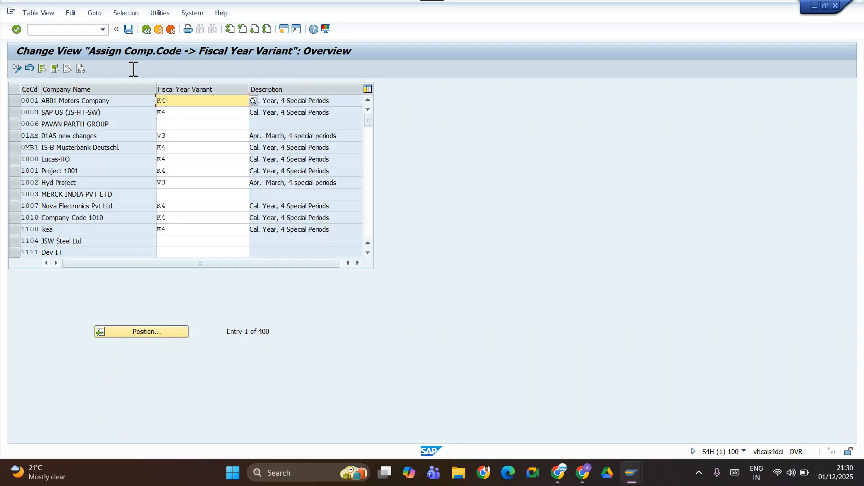
# Locate company code TATM, assign fiscal year variant V3 to it and save the assignment.
pyautogui.click(111, 332)
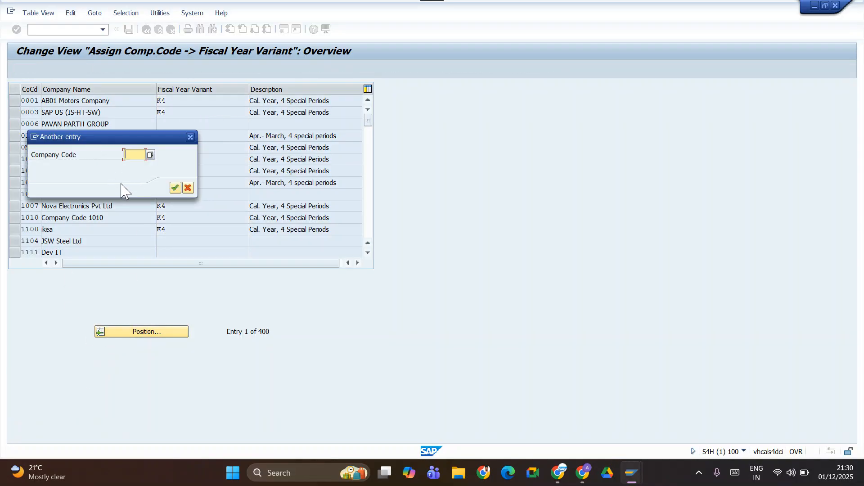
pyautogui.write('tat')
pyautogui.press('Down')
pyautogui.press('Return')
pyautogui.press('Return')
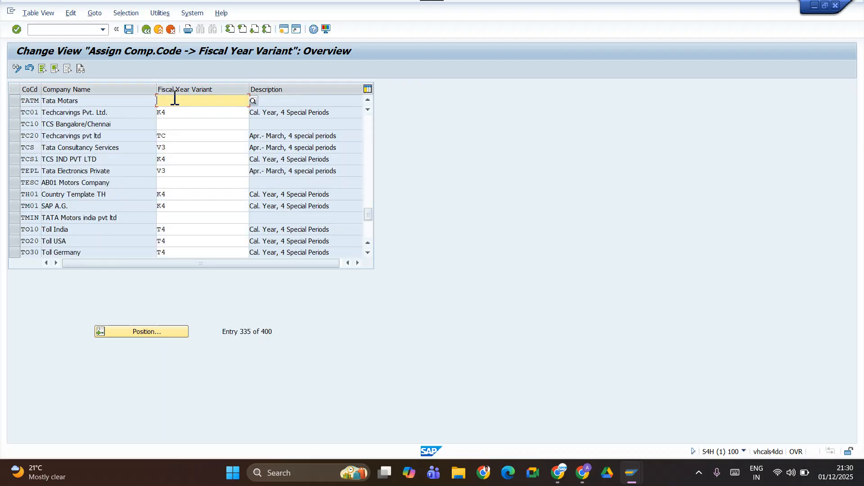
pyautogui.write('V')
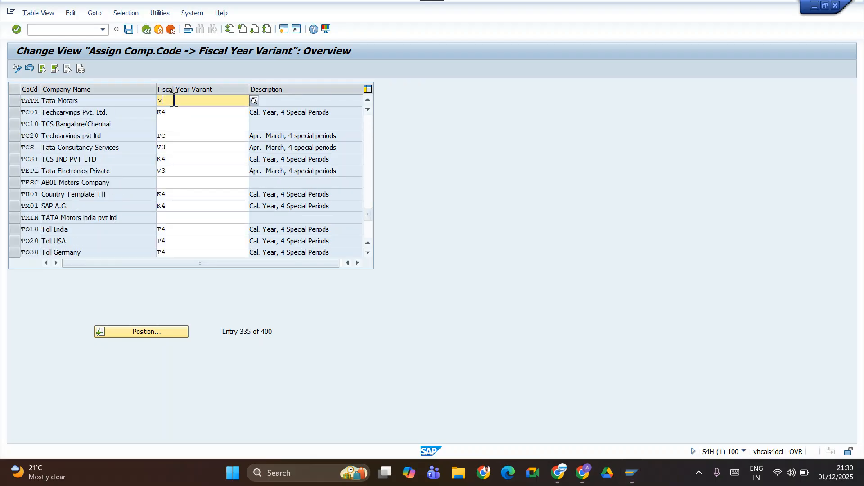
pyautogui.write('3')
pyautogui.press('Return')
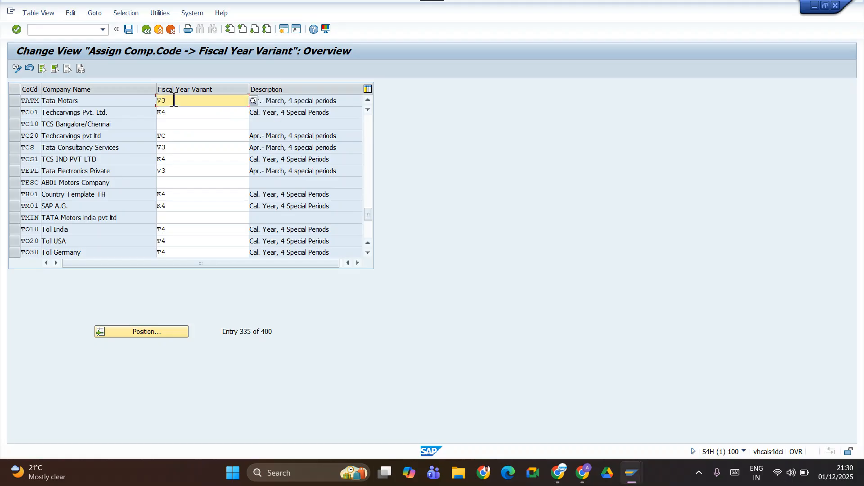
pyautogui.click(129, 30)
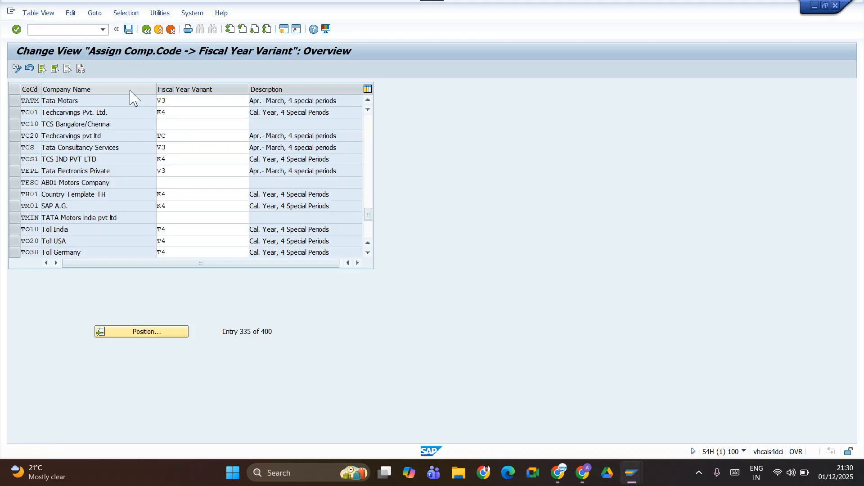
pyautogui.click(211, 175)
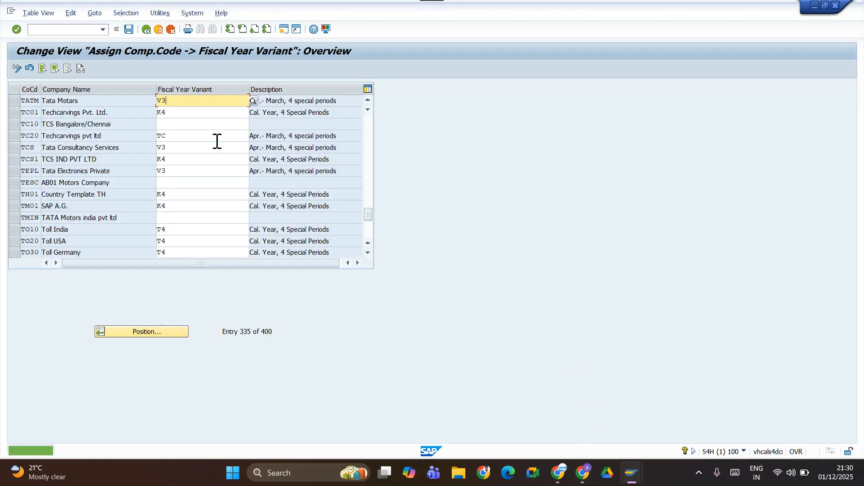
# Switch to the notes spreadsheet and enter V3 in bold in cell C49 beside Fiscal Year Variant.
pyautogui.hotkey('alt', 'Tab')
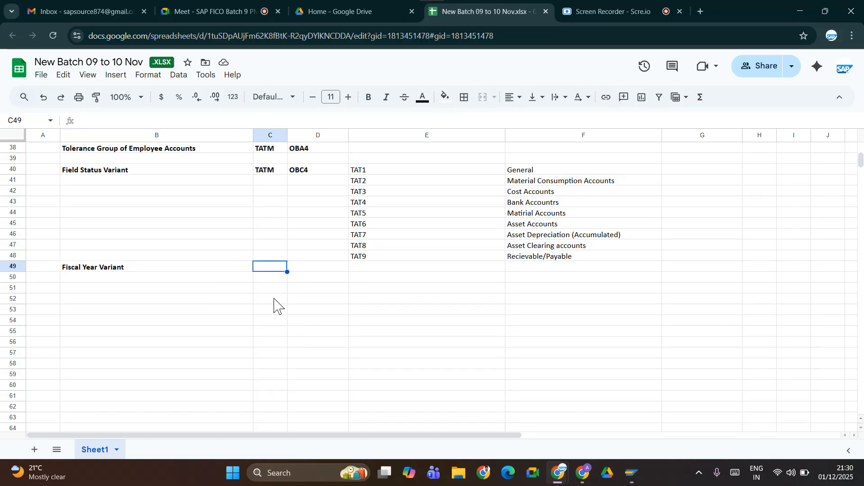
pyautogui.write('vV3')
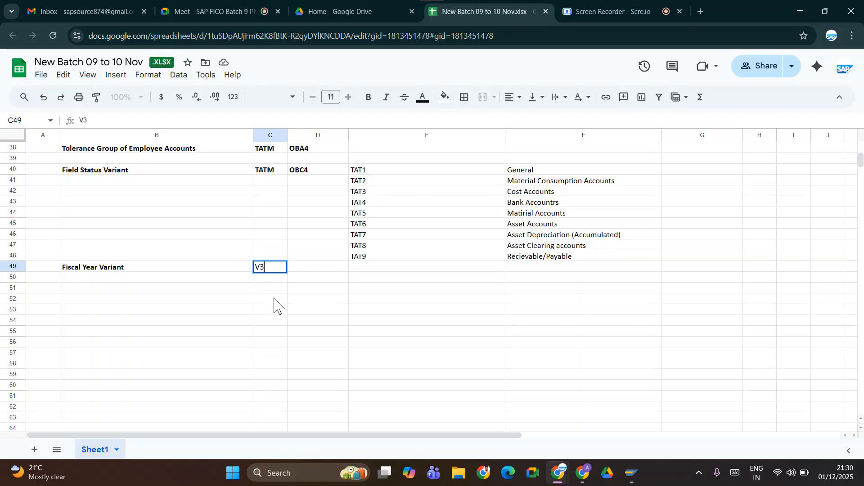
pyautogui.press('Tab')
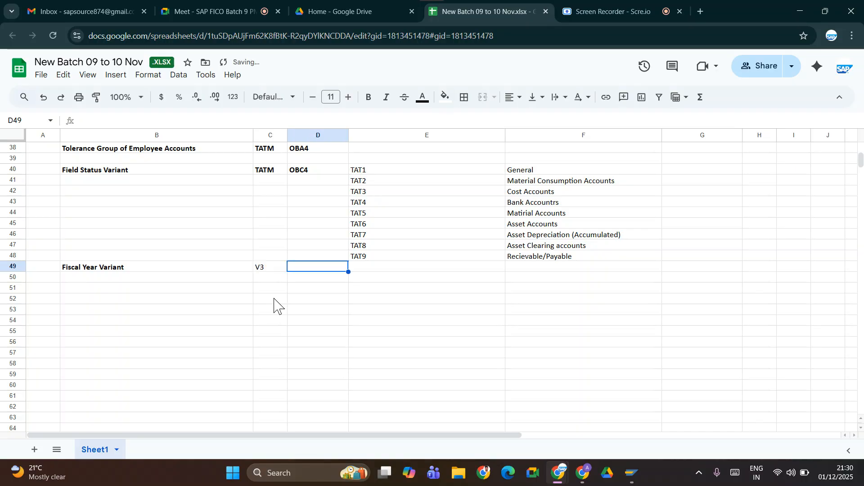
pyautogui.press('Left')
pyautogui.hotkey('ctrl', 'b')
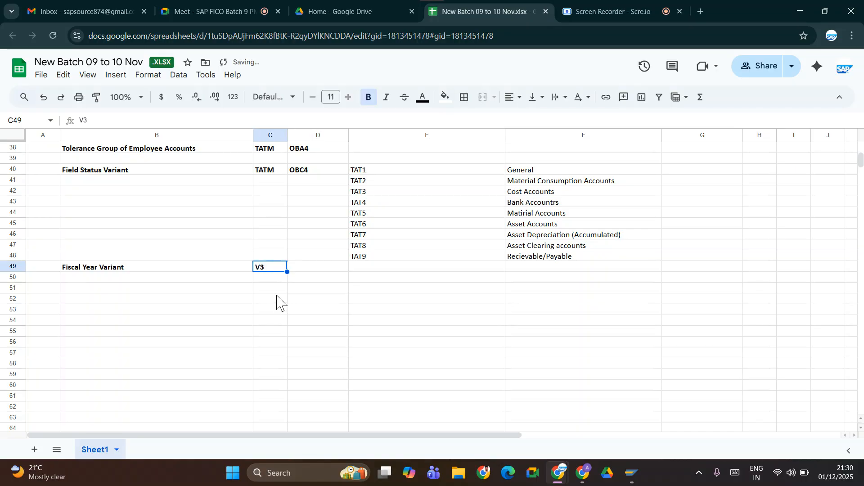
pyautogui.moveTo(90, 280); pyautogui.dragTo(116, 293)
pyautogui.click(116, 293)
# Look up the assignment view's transaction code in SAP and enter OB37 in bold in cell D49 of the notes.
pyautogui.hotkey('alt', 'Tab')
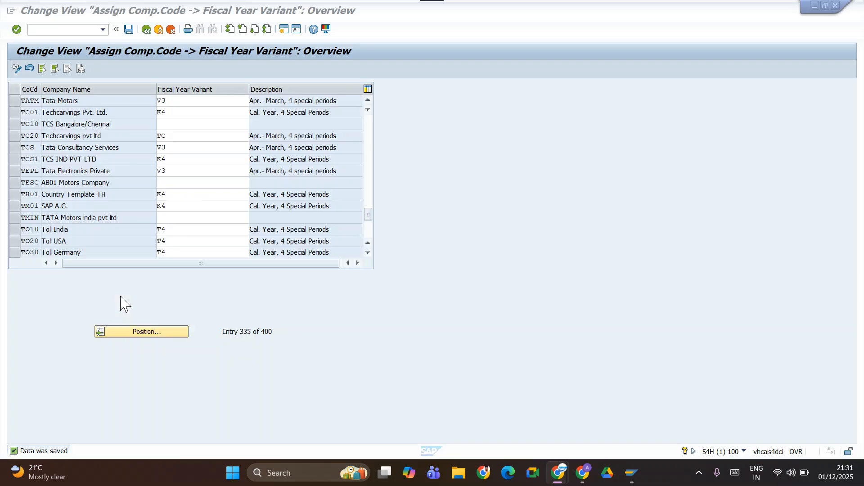
pyautogui.click(744, 452)
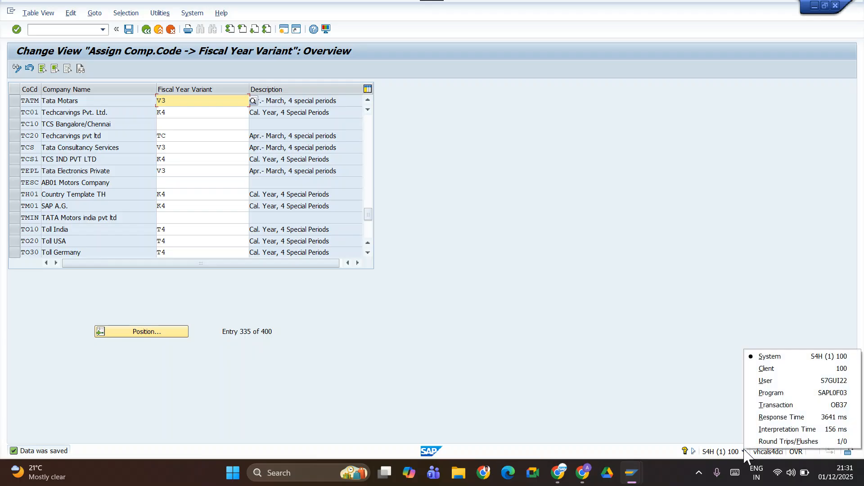
pyautogui.click(385, 343)
pyautogui.hotkey('alt', 'Tab')
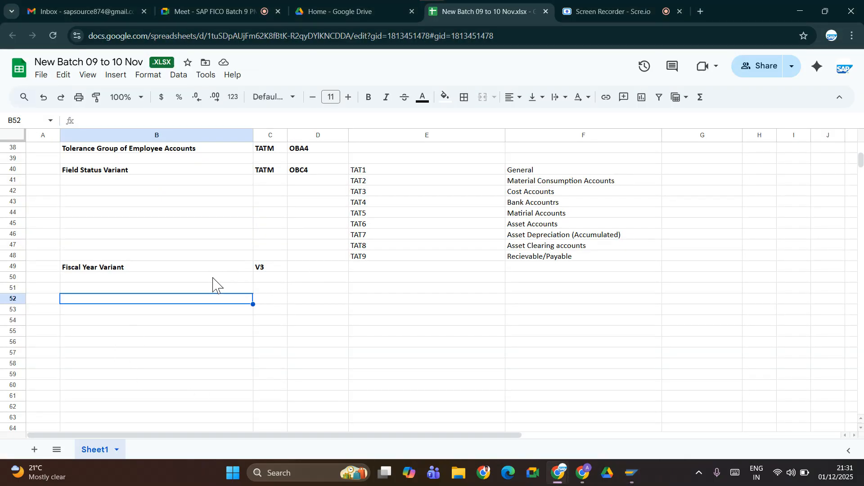
pyautogui.click(309, 270)
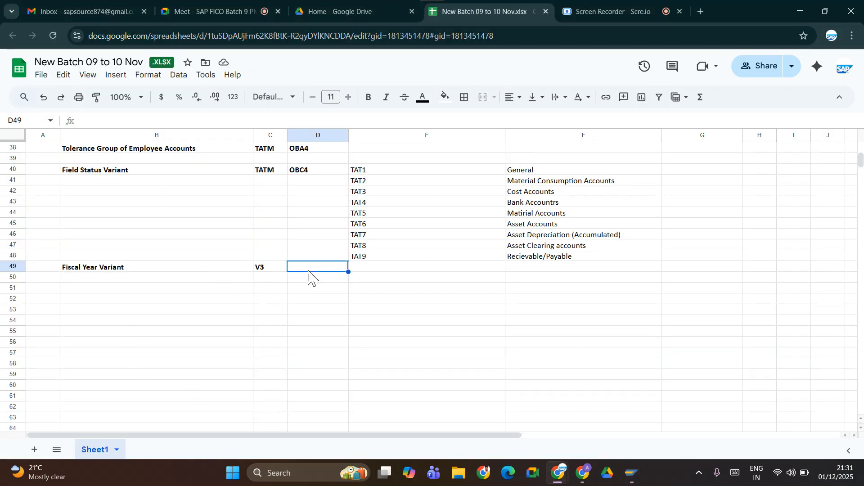
pyautogui.write('O')
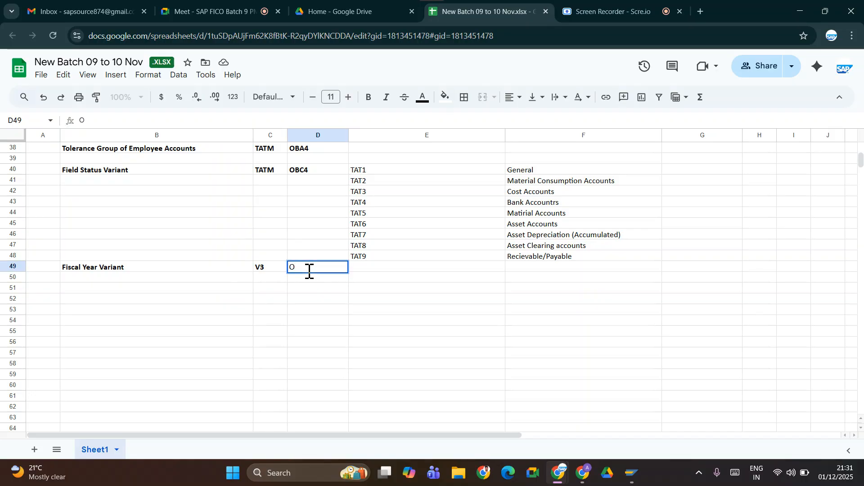
pyautogui.write('B37')
pyautogui.press('Tab')
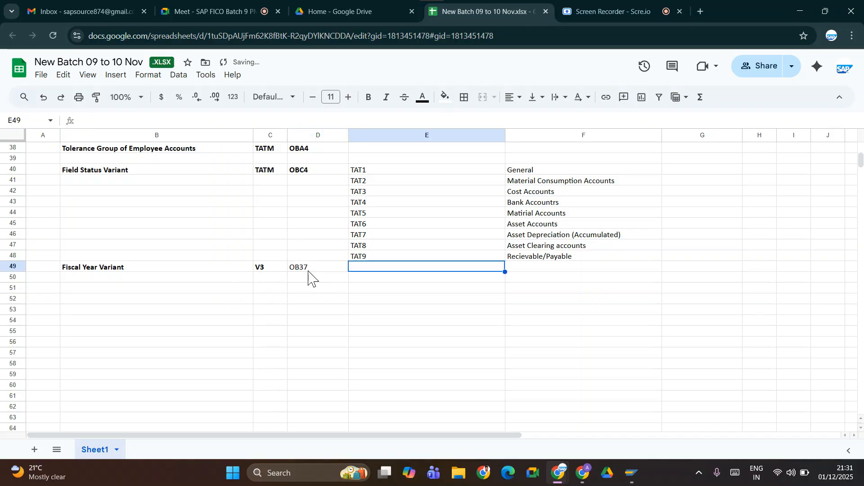
pyautogui.click(309, 270)
pyautogui.hotkey('ctrl', 'b')
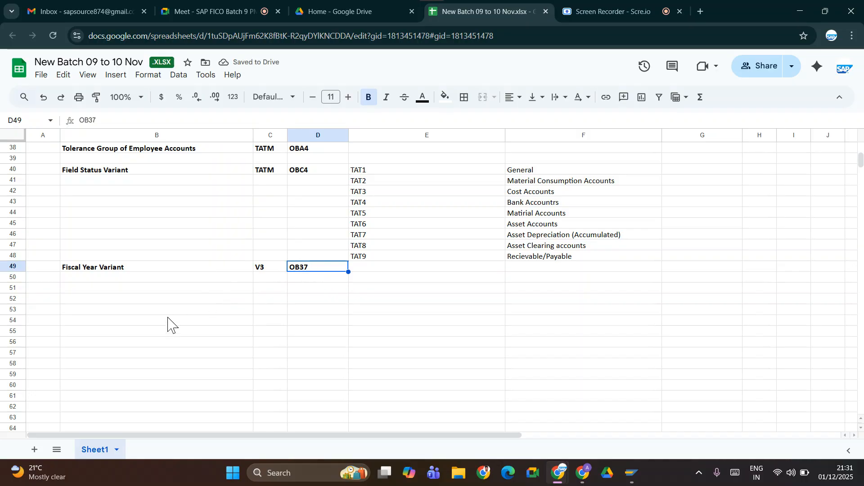
# Switch back to SAP and leave the fiscal year variant assignment view for the Customizing Implementation Guide.
pyautogui.click(135, 288)
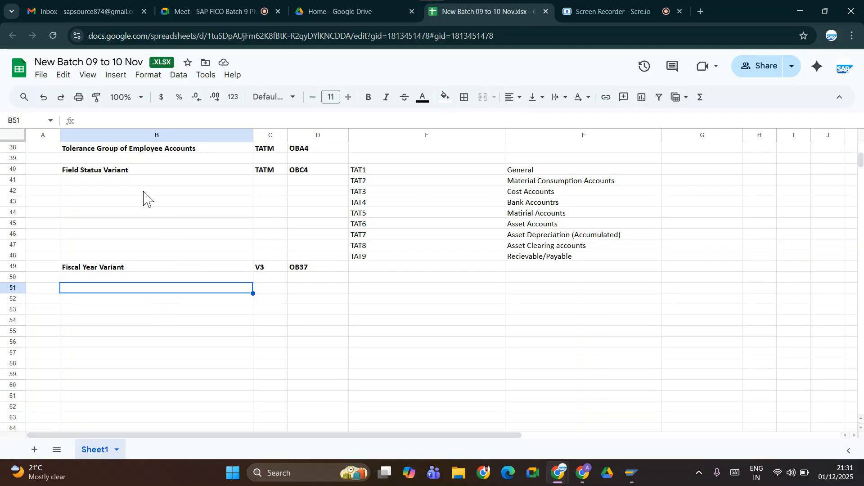
pyautogui.hotkey('alt', 'Tab')
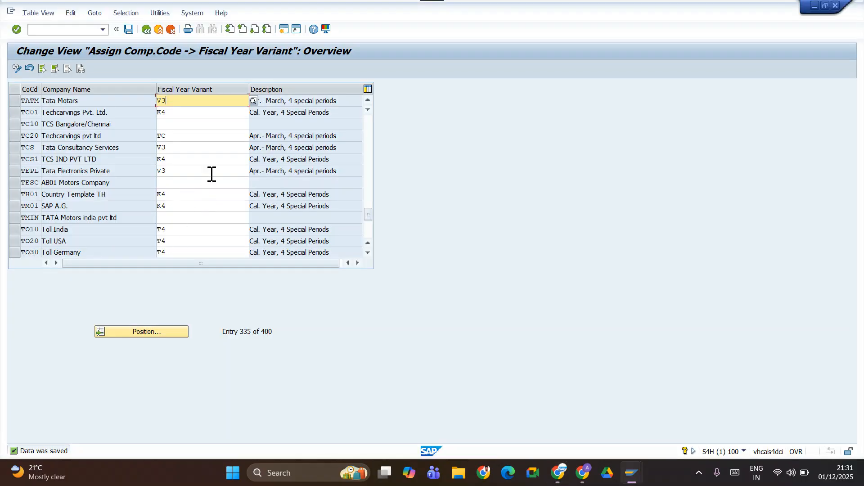
pyautogui.click(146, 29)
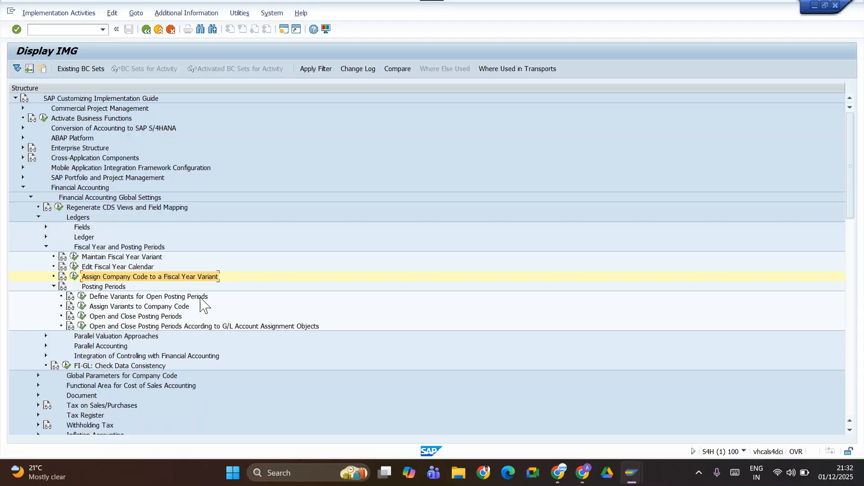
# View the Define Variants for Open Posting Periods activity, then return to the guide and collapse the Posting Periods node.
pyautogui.click(82, 297)
pyautogui.click(81, 297)
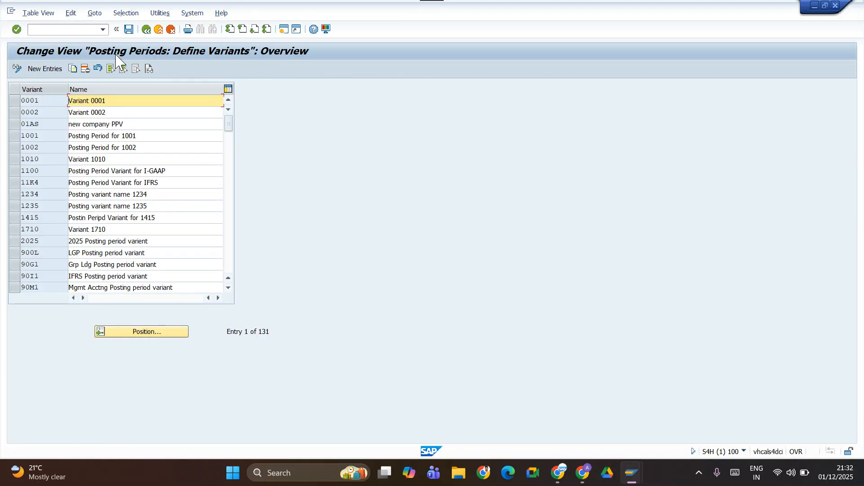
pyautogui.click(146, 30)
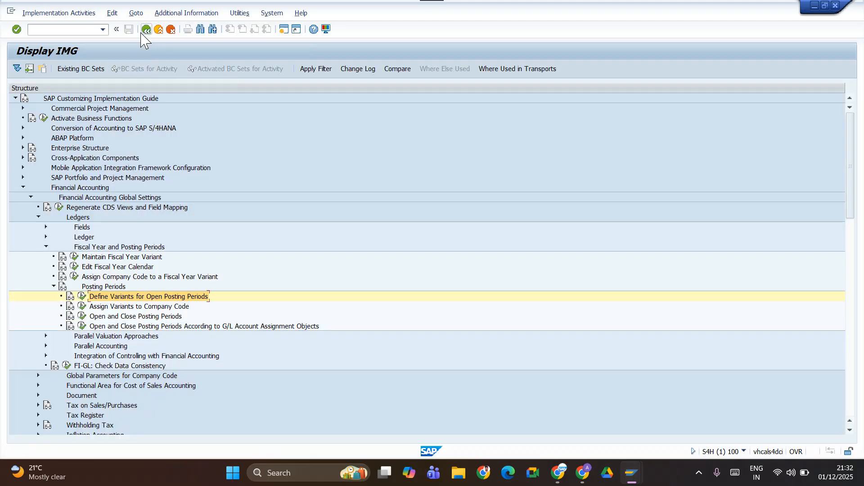
pyautogui.click(53, 287)
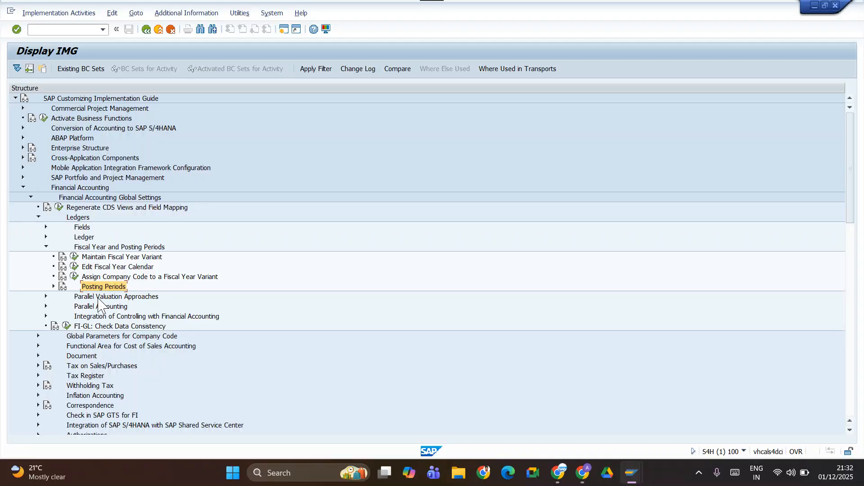
# Define posting period variant TATM with the name "Posting period varianrt TATM" and save it to customizing request S4HK904414.
pyautogui.click(54, 286)
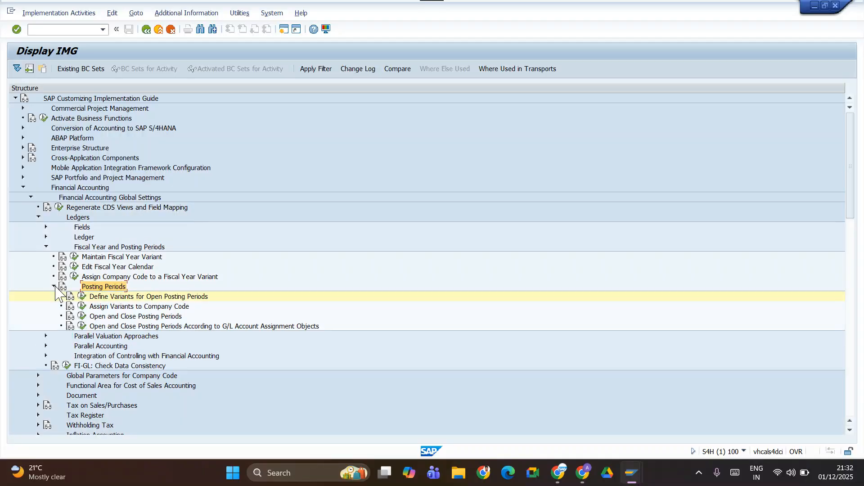
pyautogui.click(82, 297)
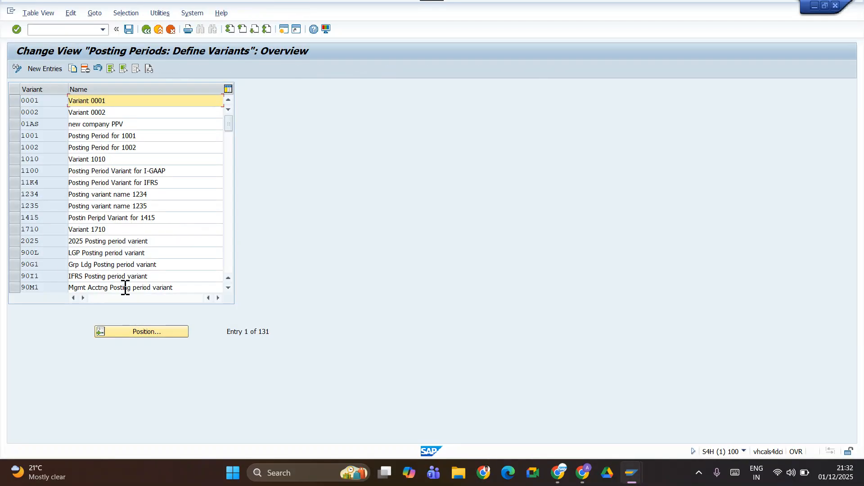
pyautogui.click(44, 69)
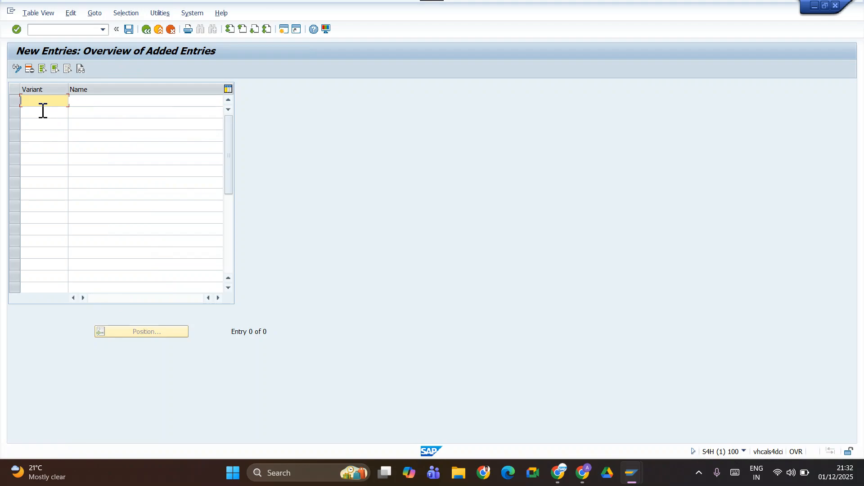
pyautogui.press('Tab')
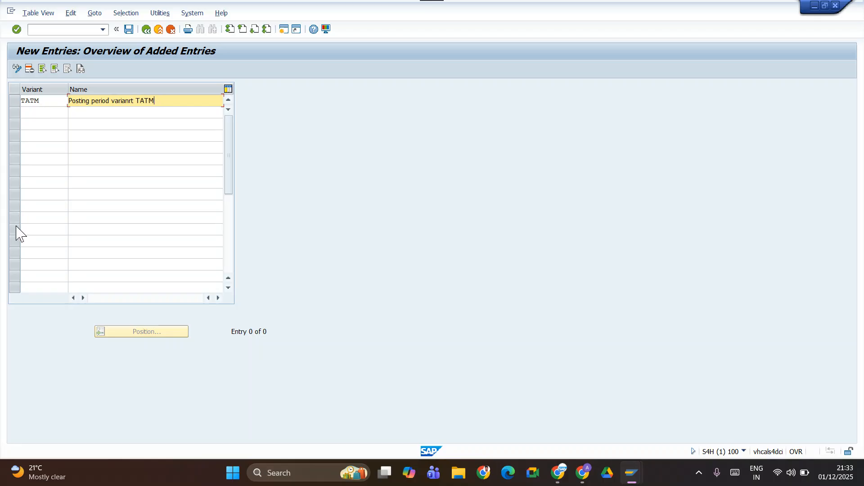
pyautogui.click(129, 29)
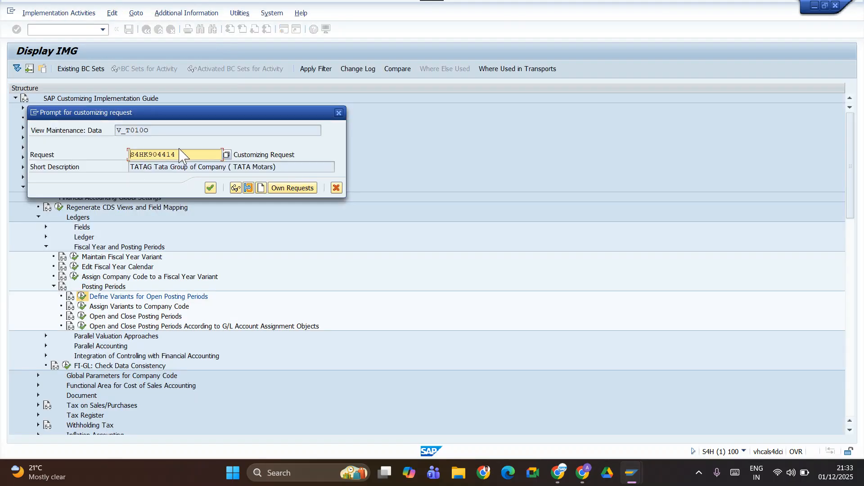
pyautogui.click(211, 188)
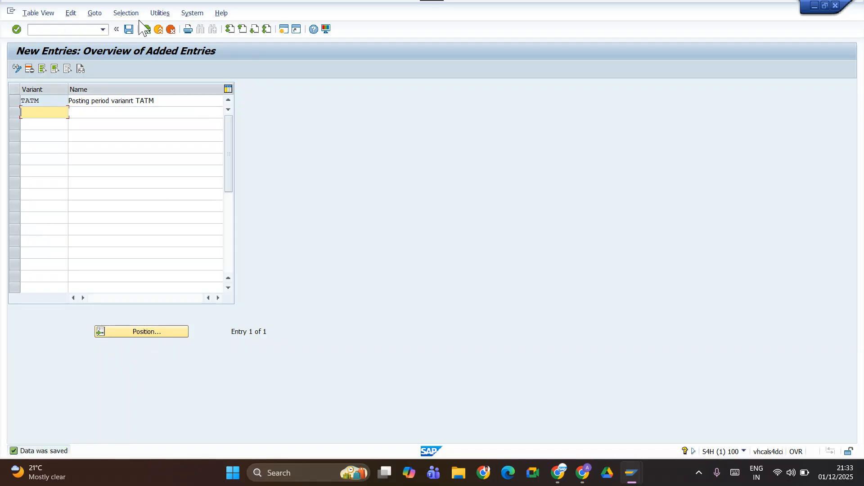
pyautogui.click(146, 29)
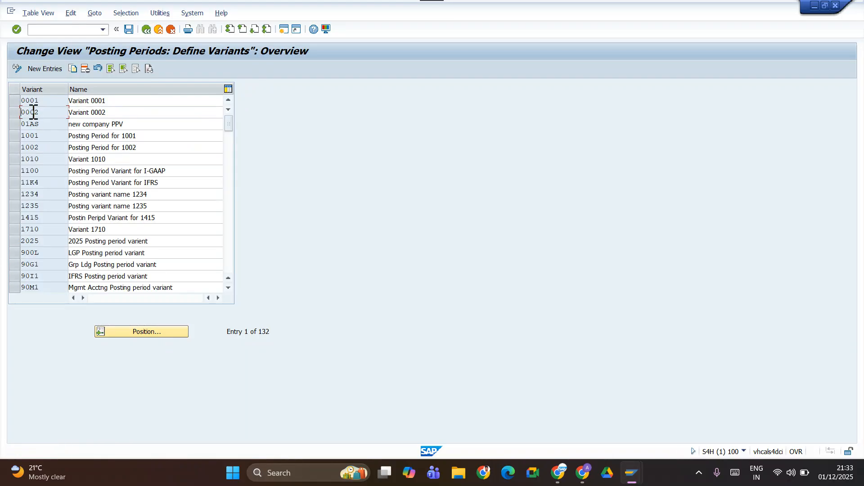
# Locate variant TATM in the posting period variants list, then return to the Customizing Implementation Guide.
pyautogui.click(126, 332)
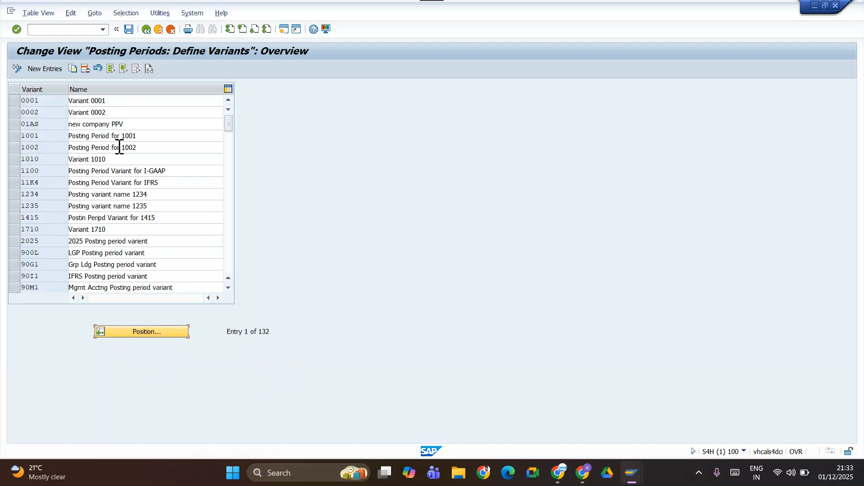
pyautogui.click(122, 332)
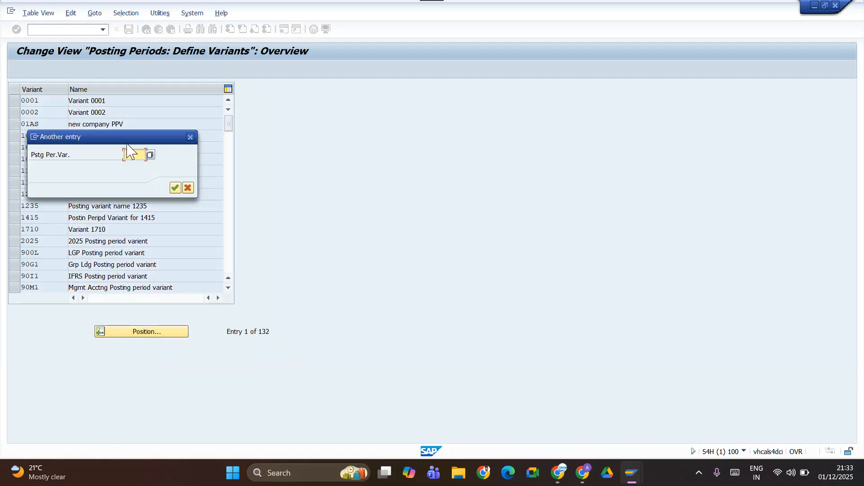
pyautogui.click(133, 155)
pyautogui.click(134, 166)
pyautogui.click(174, 187)
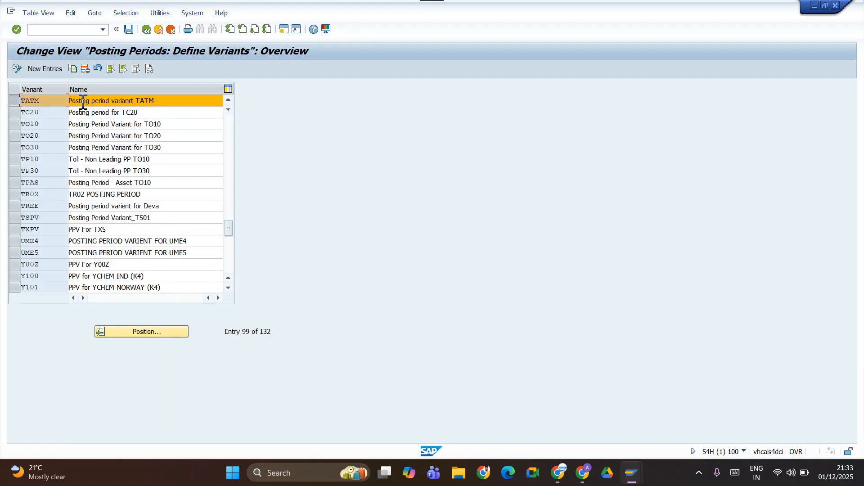
pyautogui.click(147, 30)
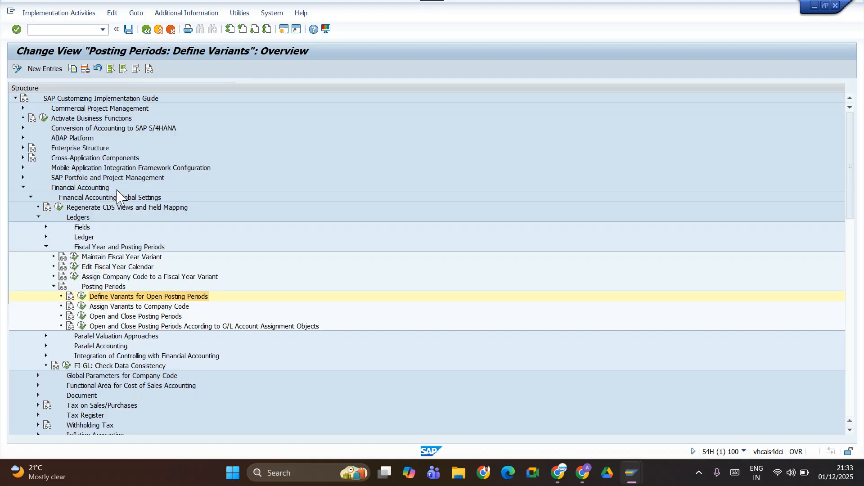
# Assign posting period variant TATM to company code TATM, save it to customizing request S4HK904414, and return to the guide.
pyautogui.click(82, 307)
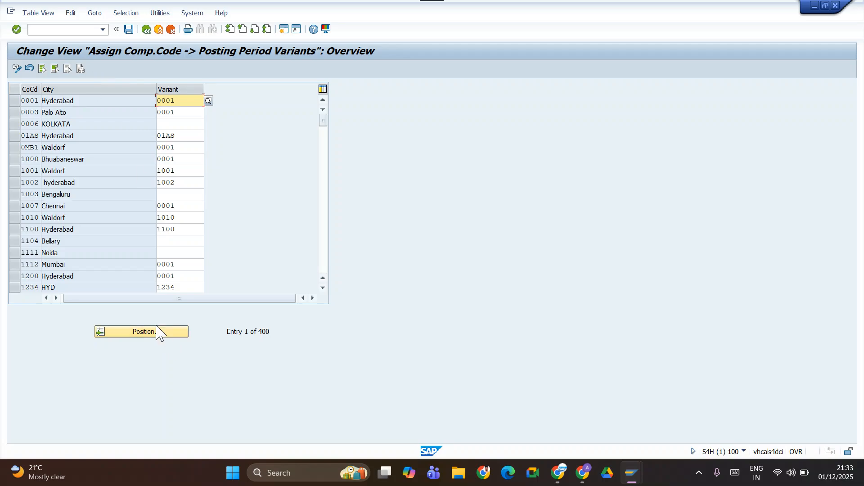
pyautogui.click(156, 332)
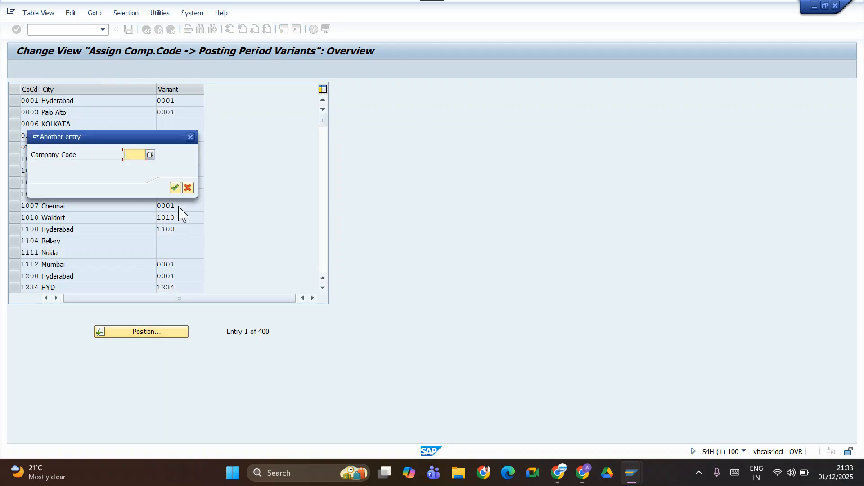
pyautogui.click(139, 176)
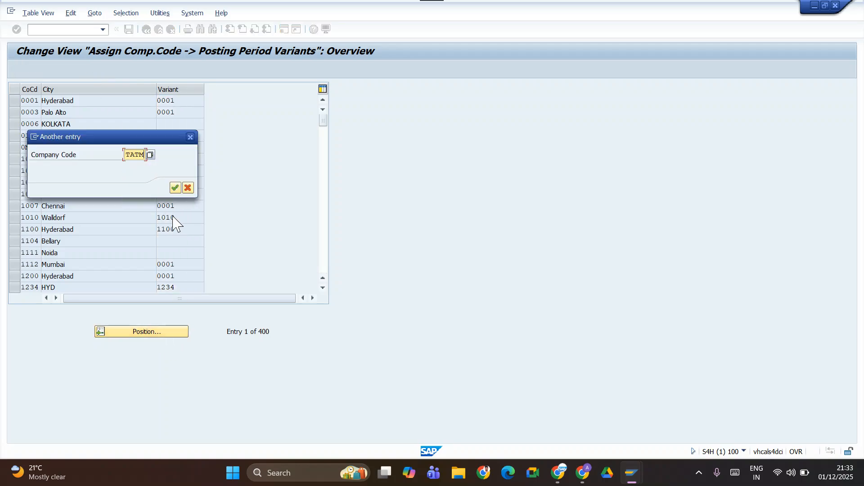
pyautogui.click(174, 188)
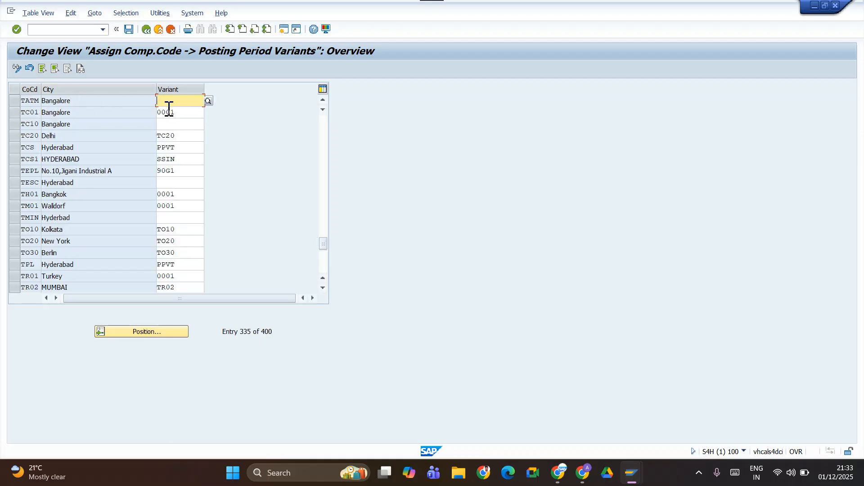
pyautogui.write('tatm')
pyautogui.press('Return')
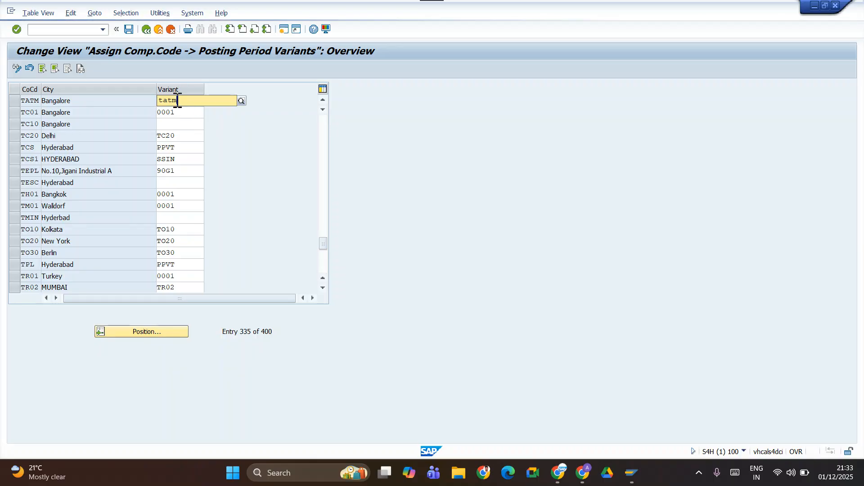
pyautogui.click(176, 123)
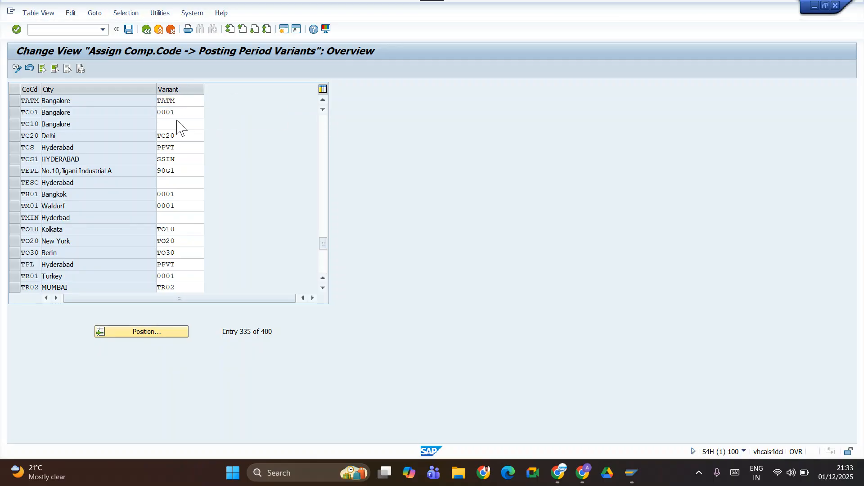
pyautogui.click(129, 29)
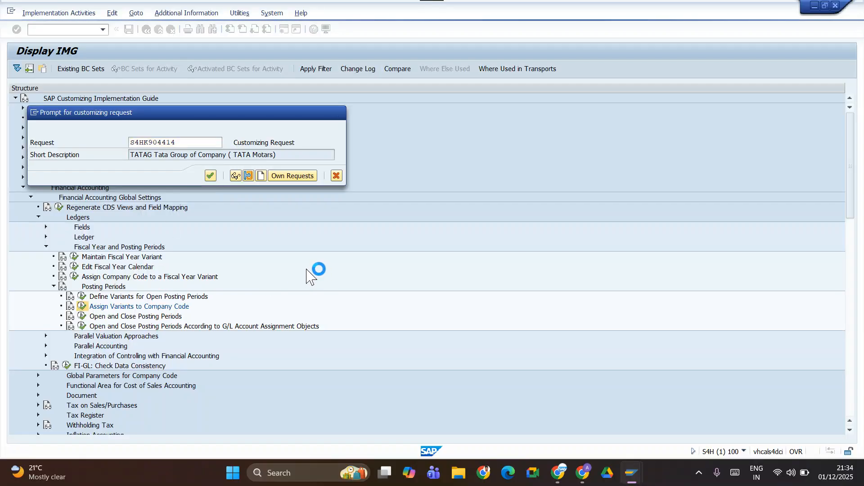
pyautogui.press('Return')
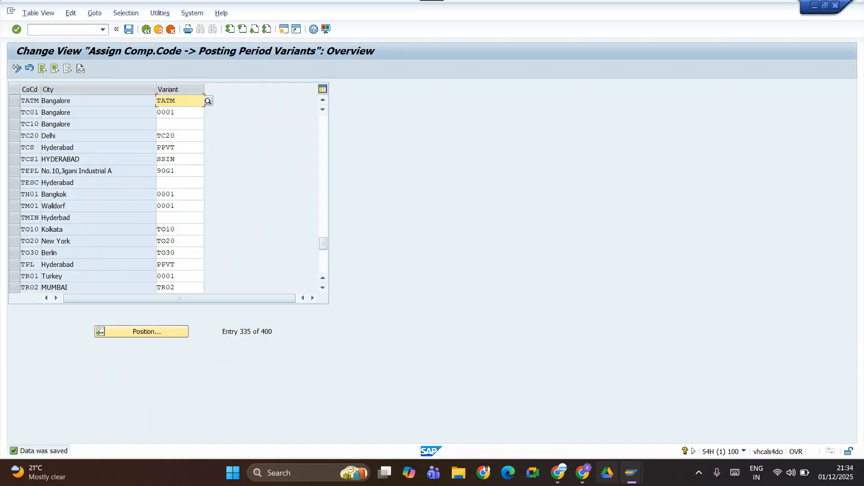
pyautogui.click(146, 30)
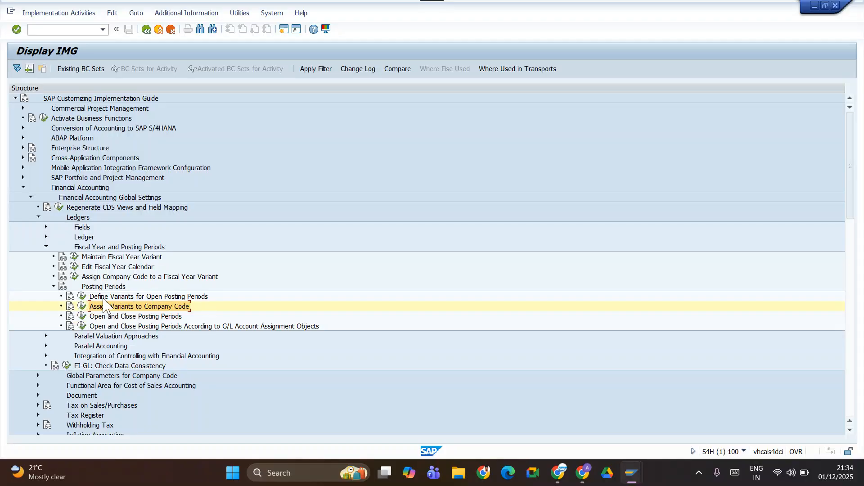
# Switch to the notes spreadsheet and enter Posting Period Variant in bold in cell B51.
pyautogui.hotkey('alt', 'Tab')
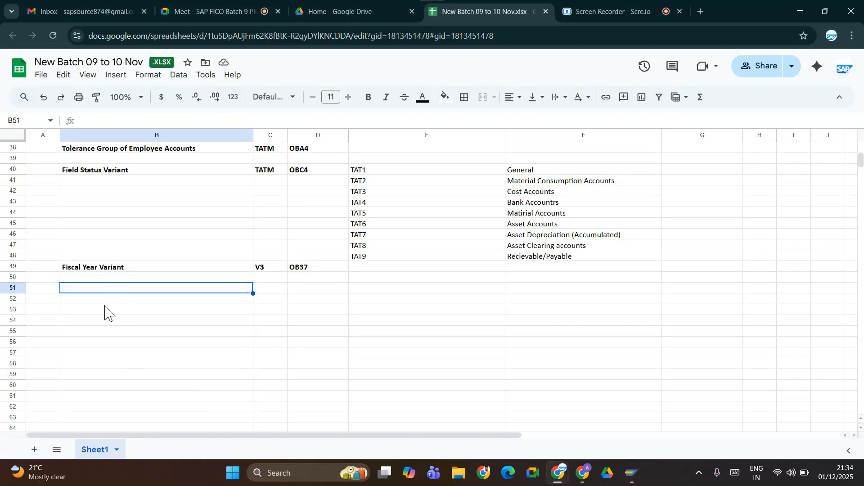
pyautogui.write('Posting Period Variant')
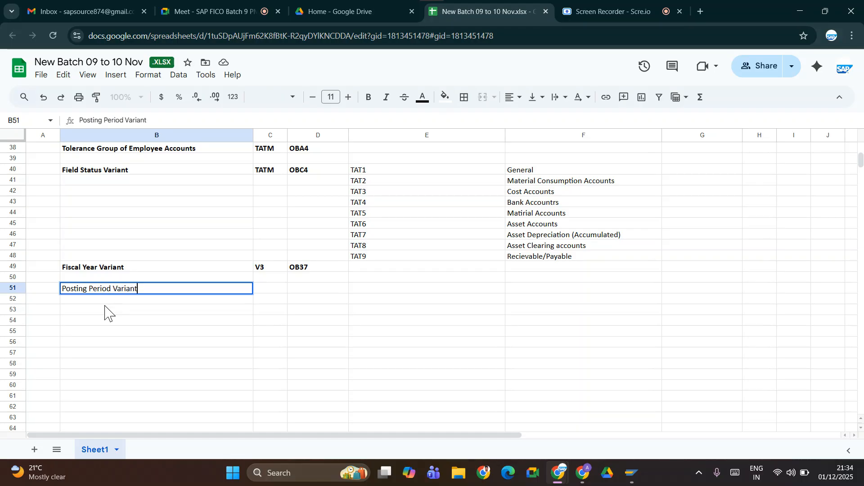
pyautogui.hotkey('ctrl', 'Return')
pyautogui.hotkey('ctrl', 'b')
pyautogui.press('Tab')
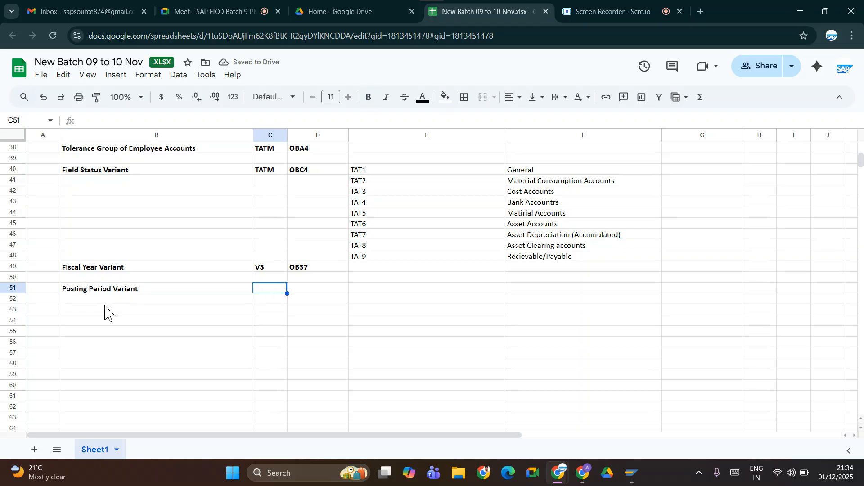
# Enter TATM in cell C51 beside Posting Period Variant.
pyautogui.write('ta')
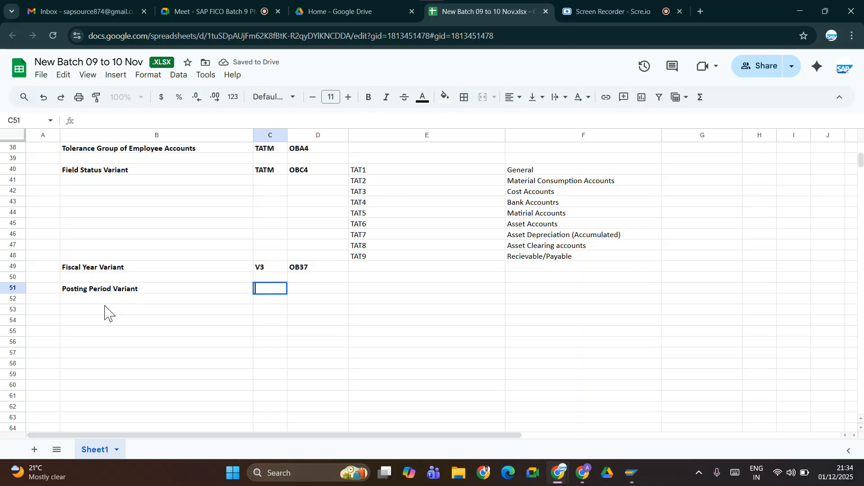
pyautogui.write('TATM')
pyautogui.press('Tab')
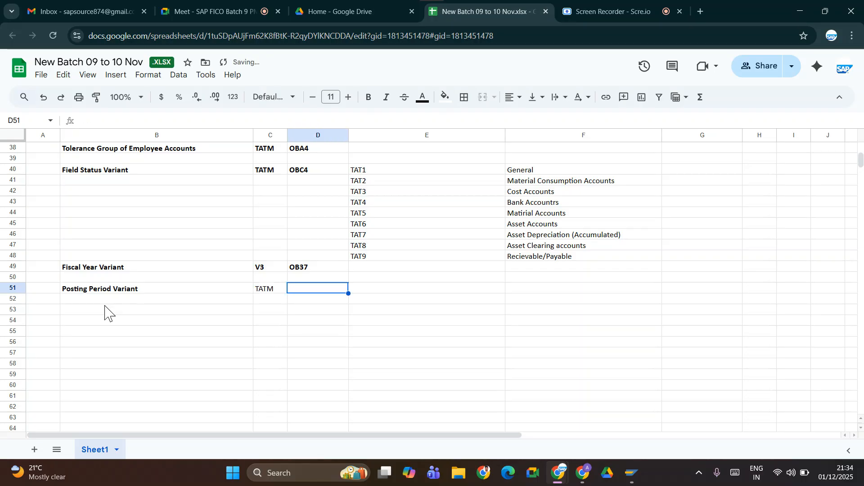
pyautogui.press('Left')
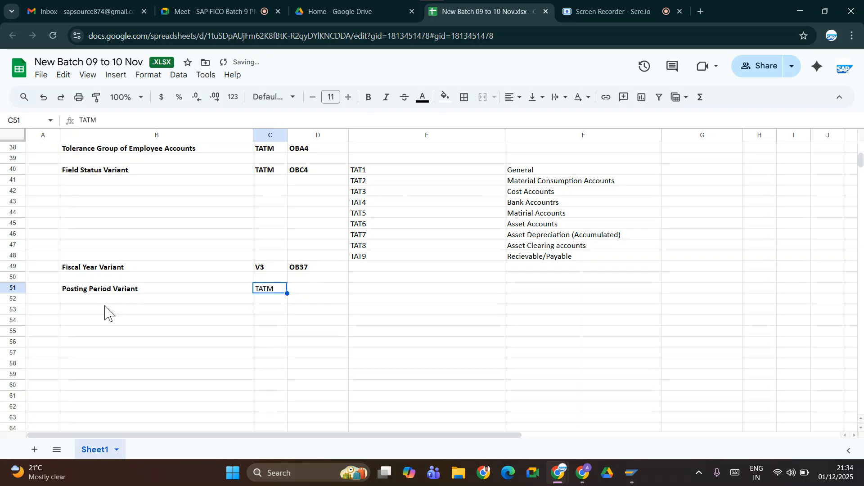
pyautogui.press('Right')
# Switch back to SAP and check the system details of the Define Variants for Open Posting Periods view for its transaction code.
pyautogui.hotkey('alt', 'Tab')
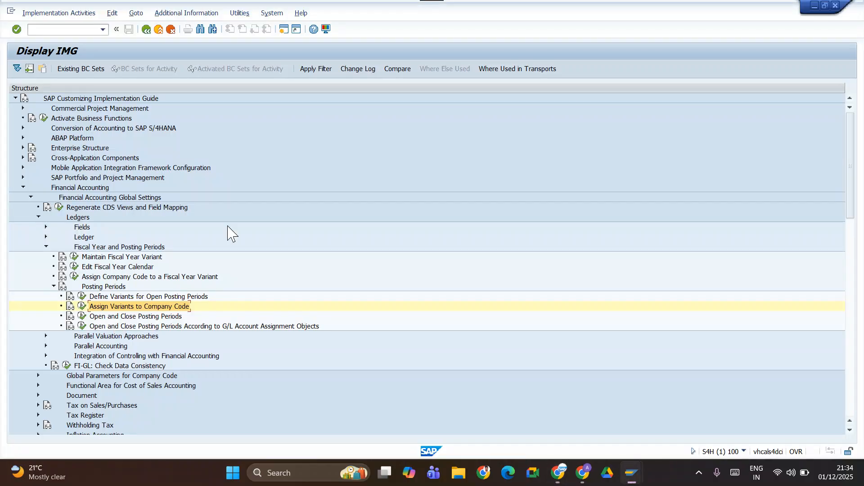
pyautogui.click(84, 297)
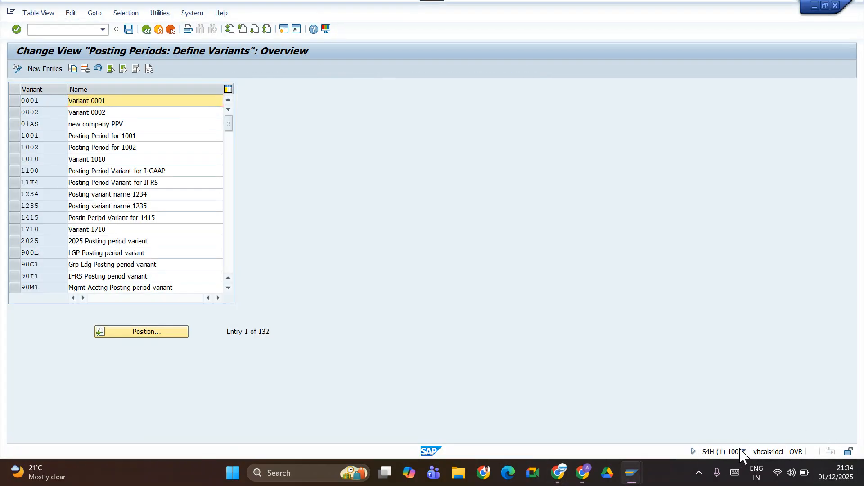
pyautogui.click(742, 451)
pyautogui.click(743, 452)
pyautogui.click(145, 29)
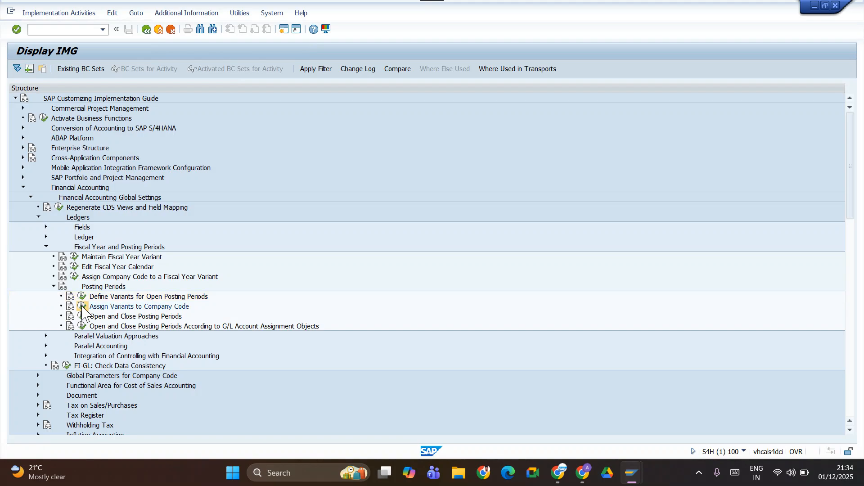
# Locate company code TATM in the posting period variant assignments and look up that view's transaction code in the system details.
pyautogui.click(82, 307)
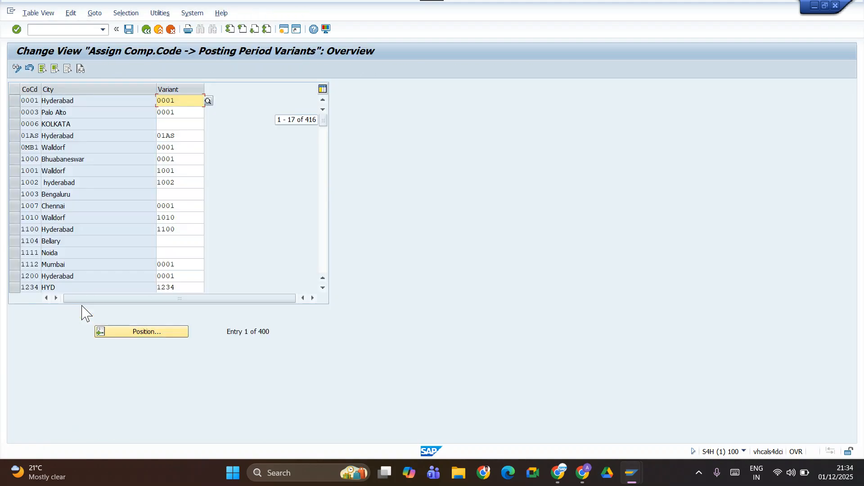
pyautogui.click(150, 336)
pyautogui.write('tatm')
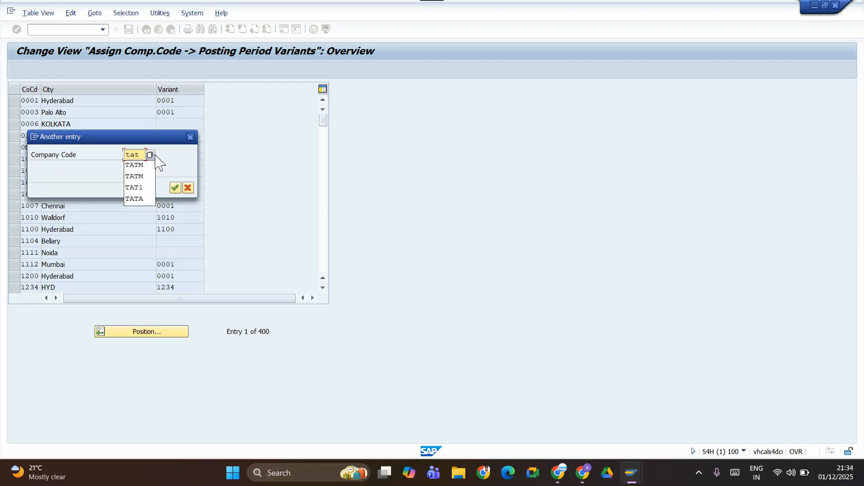
pyautogui.press('Return')
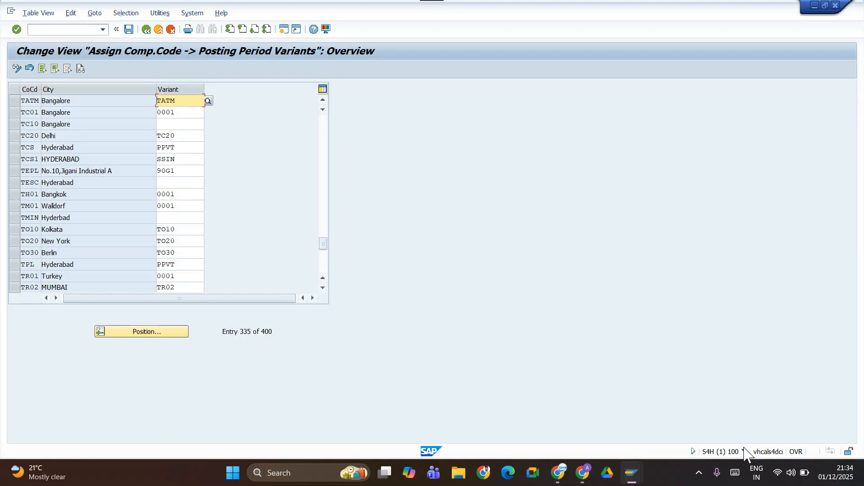
pyautogui.click(744, 452)
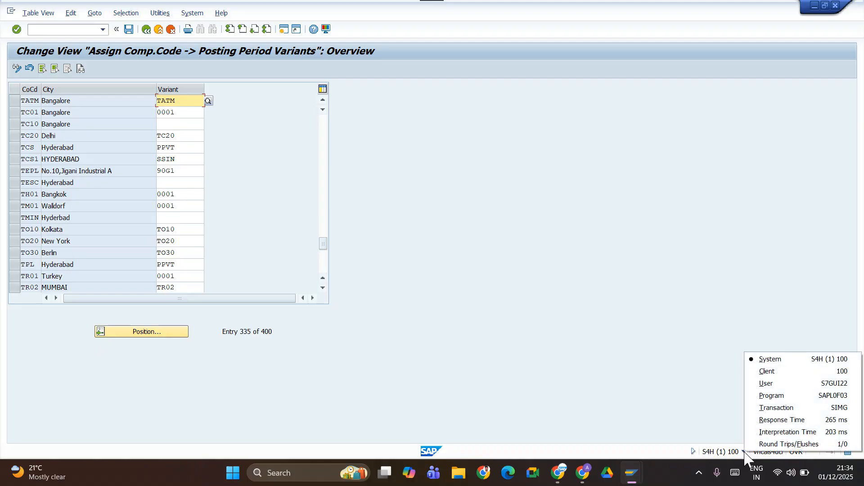
pyautogui.click(146, 30)
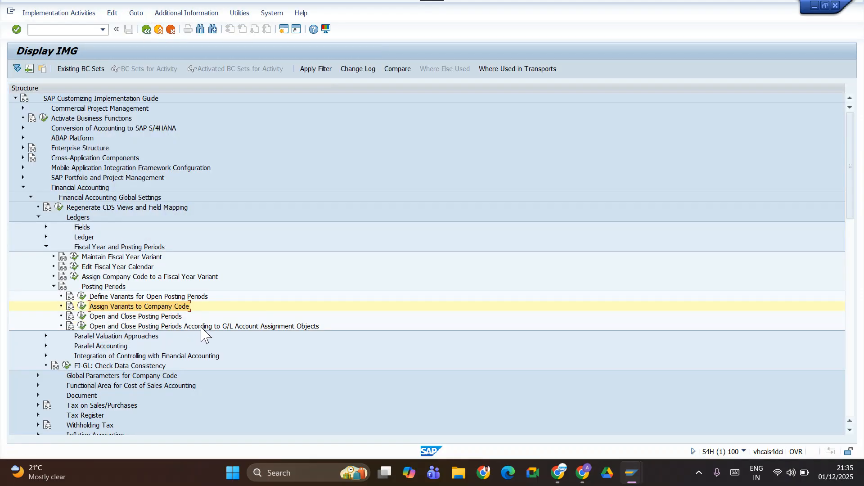
# Open the Open and Close Posting Periods activity for posting period variant TATM.
pyautogui.click(82, 316)
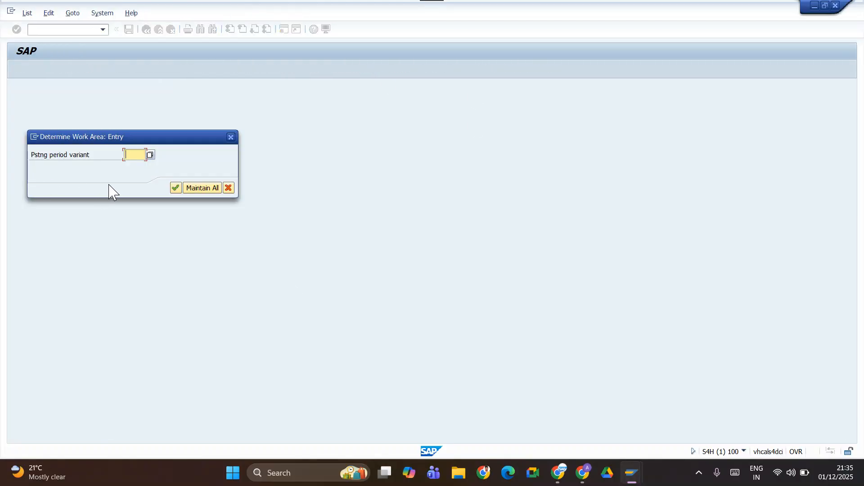
pyautogui.click(130, 154)
pyautogui.write('tatm')
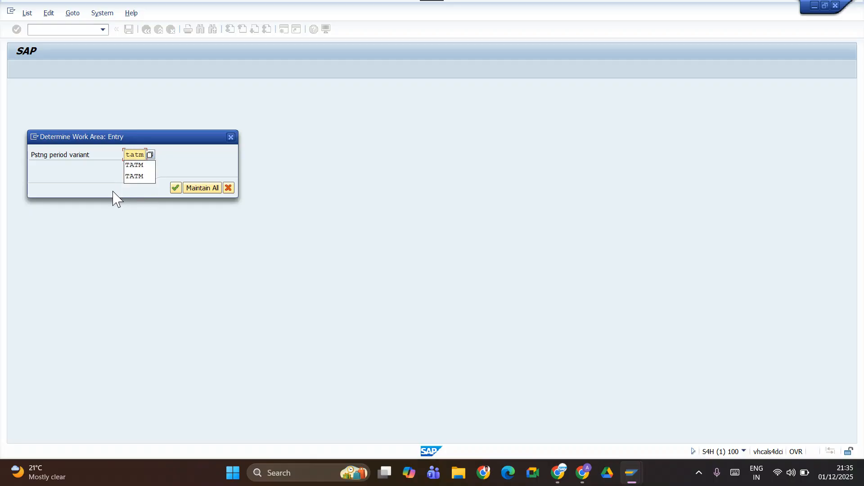
pyautogui.press('Return')
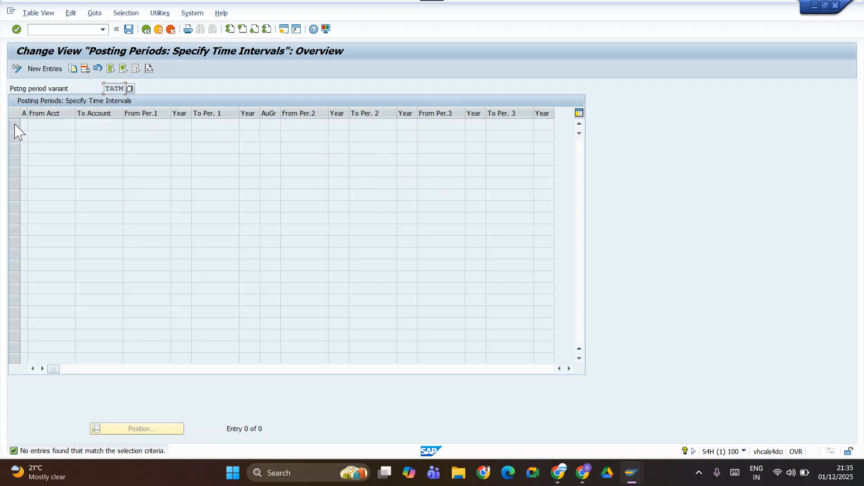
# Start a new posting period entry with the + account type, valid for all account types.
pyautogui.click(43, 68)
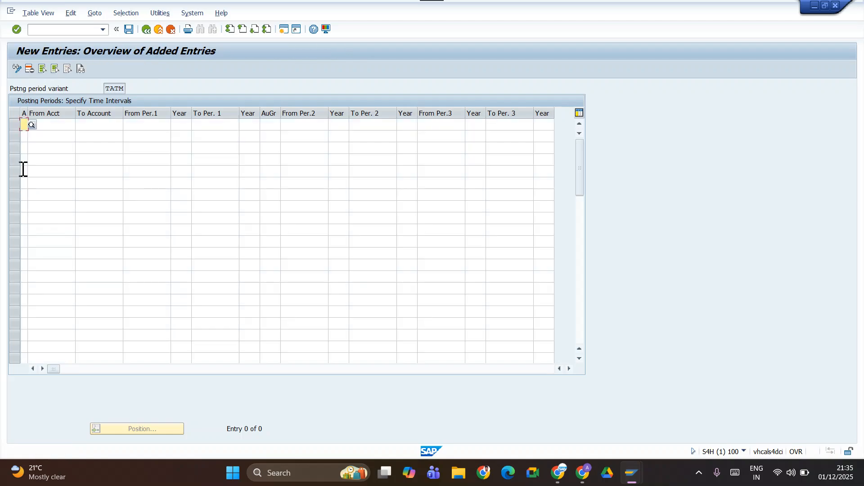
pyautogui.click(31, 125)
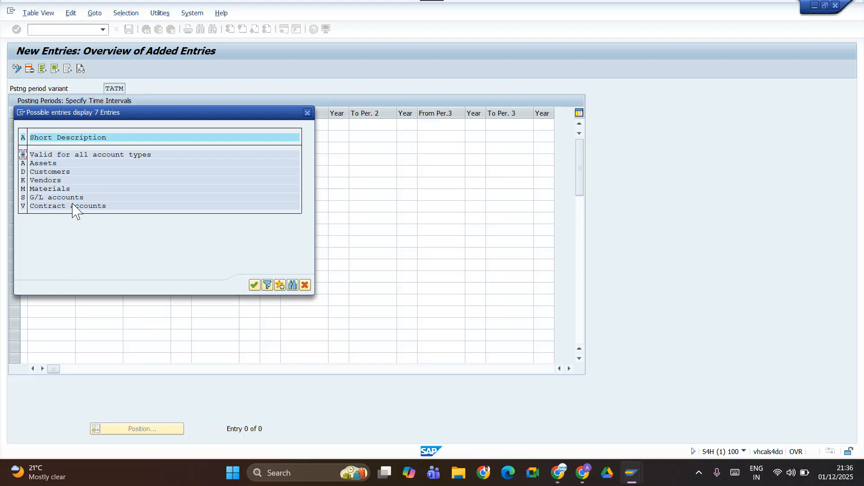
pyautogui.doubleClick(26, 156)
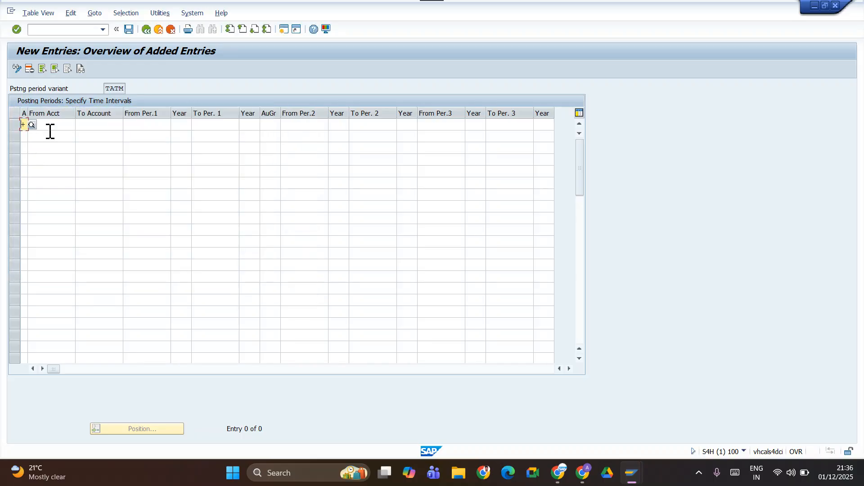
pyautogui.click(50, 133)
pyautogui.click(36, 125)
# Set the entry's first interval from period 1 of 2025 to period 2 of 2025.
pyautogui.click(138, 123)
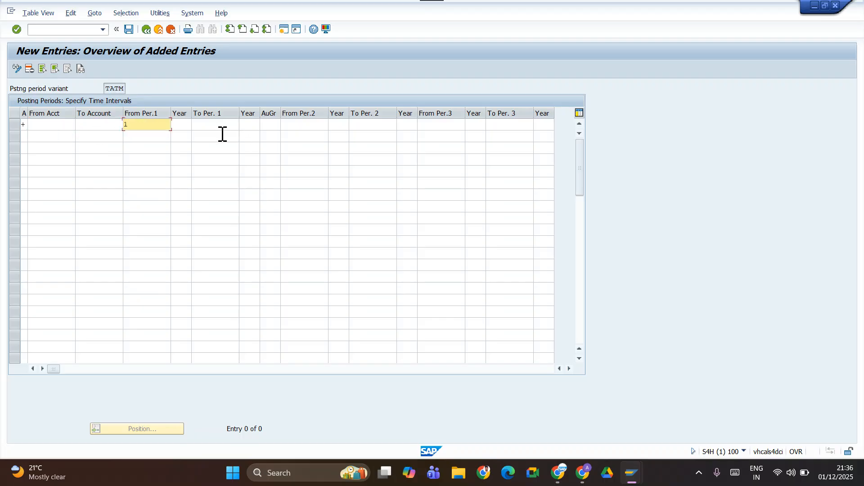
pyautogui.press('Tab')
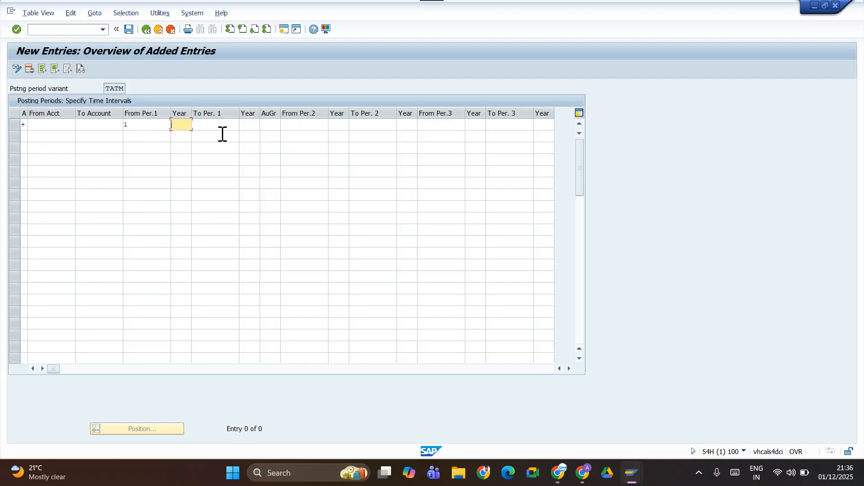
pyautogui.write('2024')
pyautogui.press('Tab')
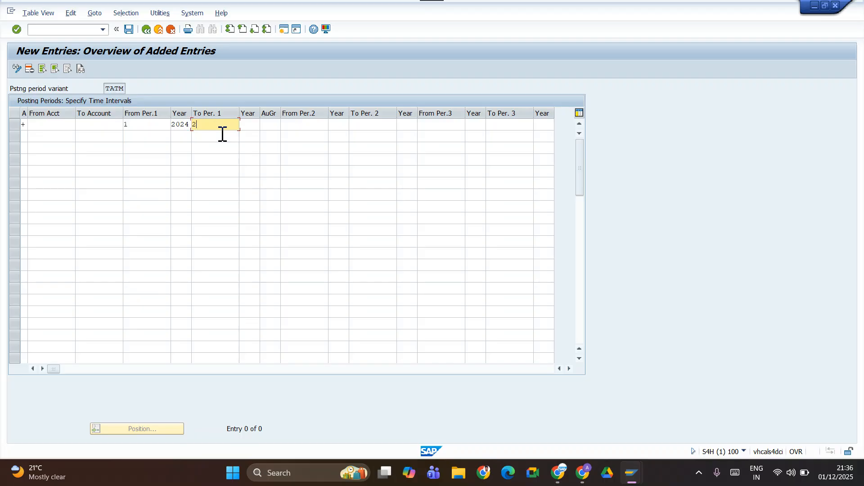
pyautogui.press('Tab')
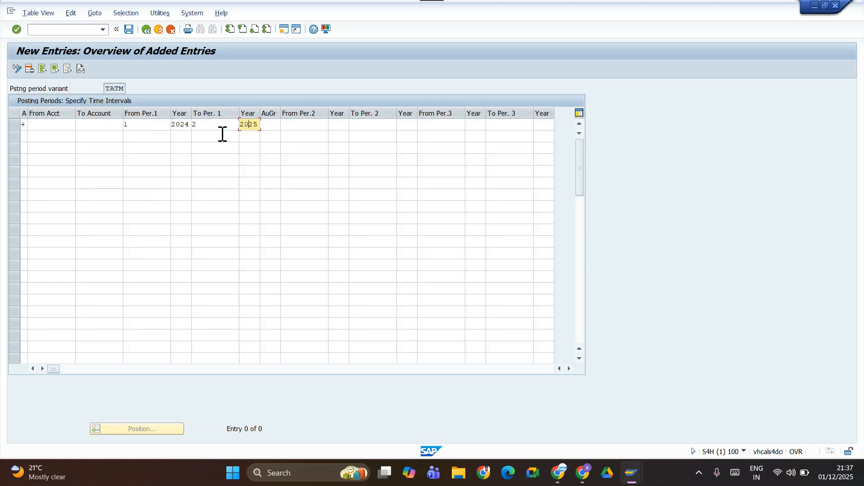
pyautogui.hotkey('shift', 'Tab')
pyautogui.hotkey('shift', 'Tab')
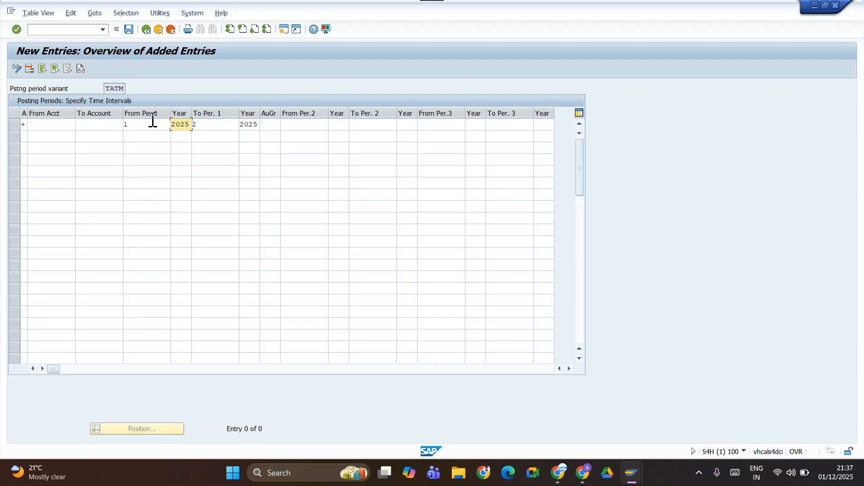
pyautogui.click(208, 125)
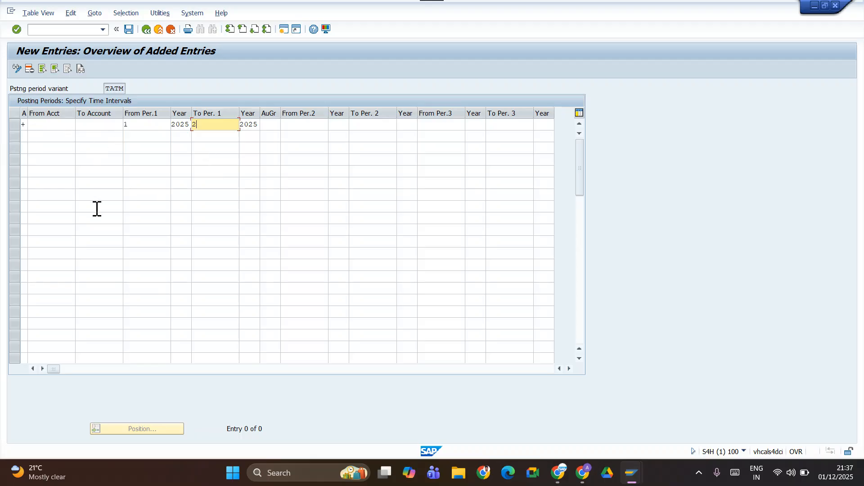
# Save the posting period entry under the proposed Tata Group customizing request and return to the implementation guide.
pyautogui.click(130, 30)
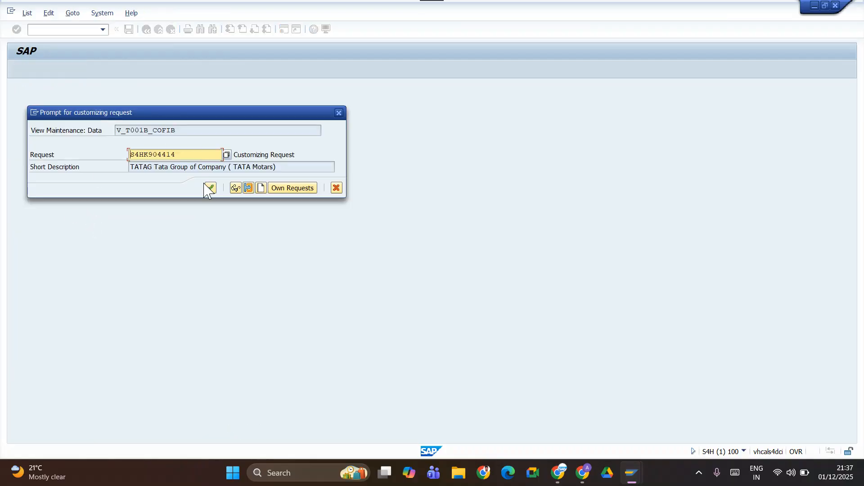
pyautogui.click(209, 188)
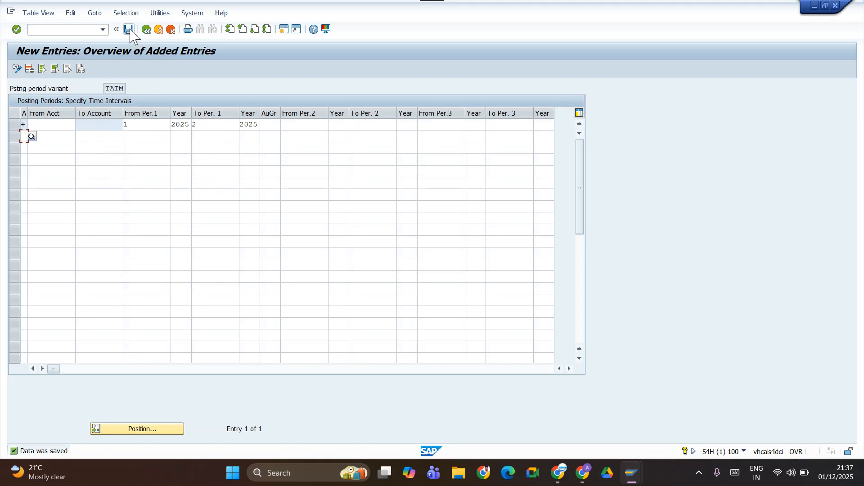
pyautogui.click(148, 31)
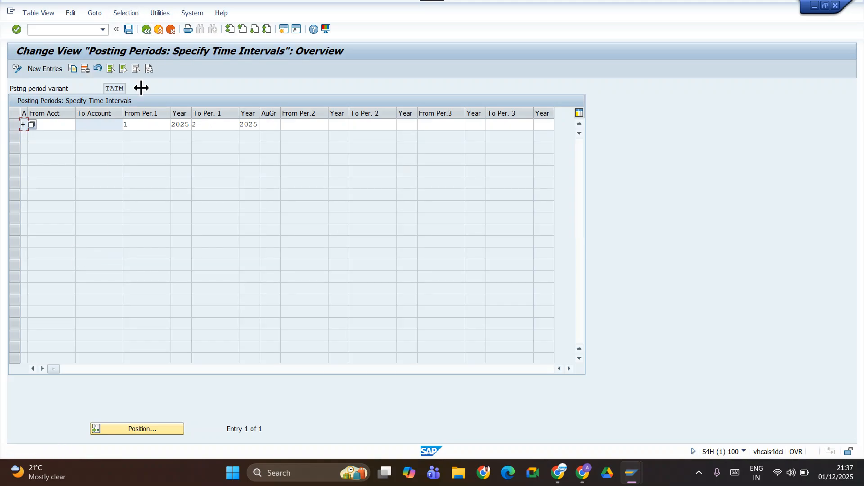
pyautogui.click(146, 30)
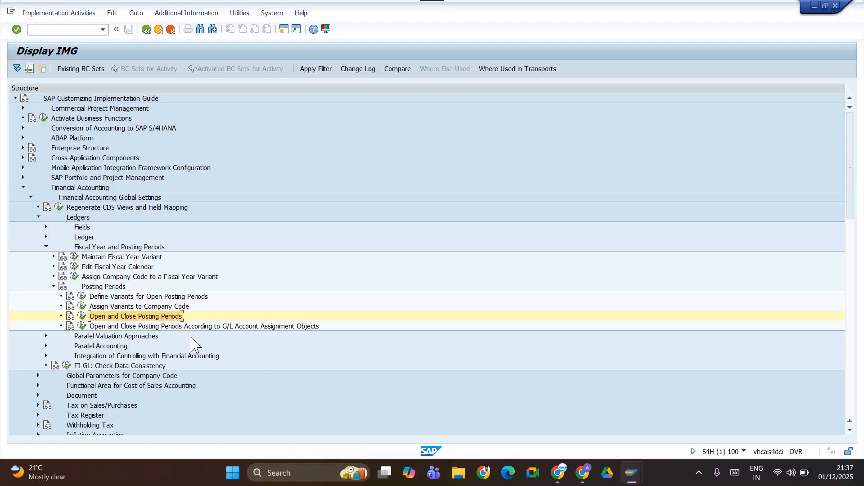
# Switch to the notes spreadsheet and review the documented configuration topics and transaction codes around the Controlling Area row.
pyautogui.hotkey('alt', 'Tab')
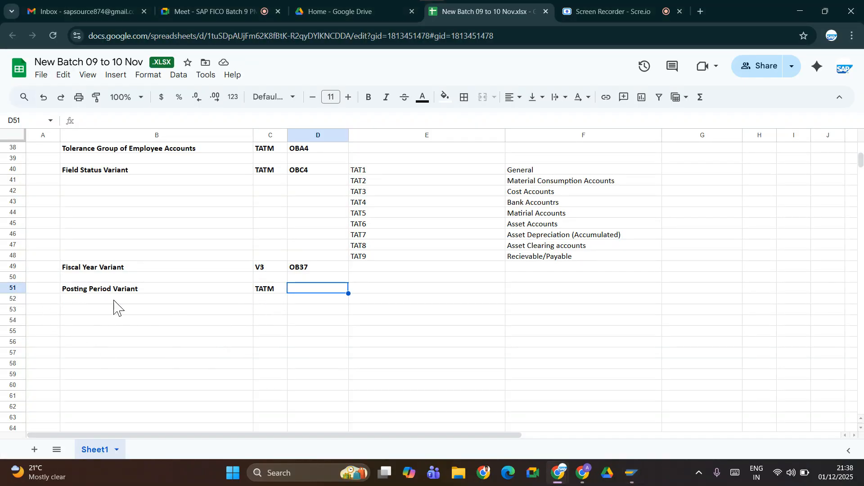
pyautogui.scroll(-3, 229, 295)
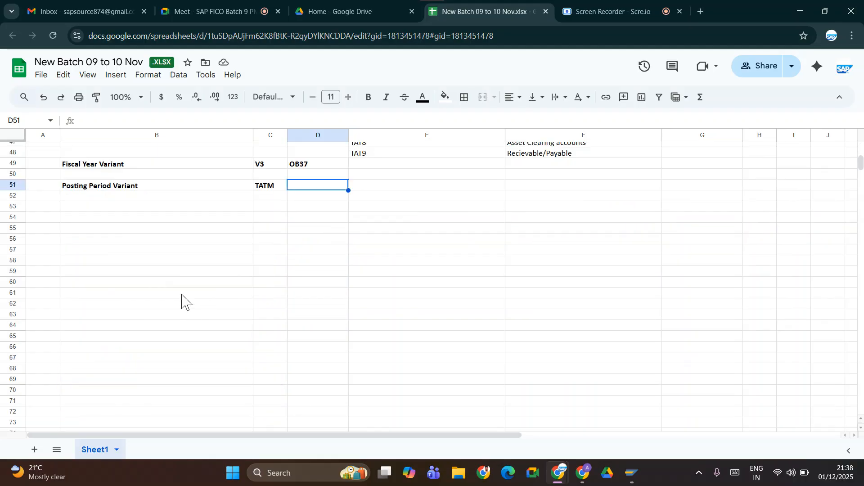
pyautogui.scroll(15, 155, 212)
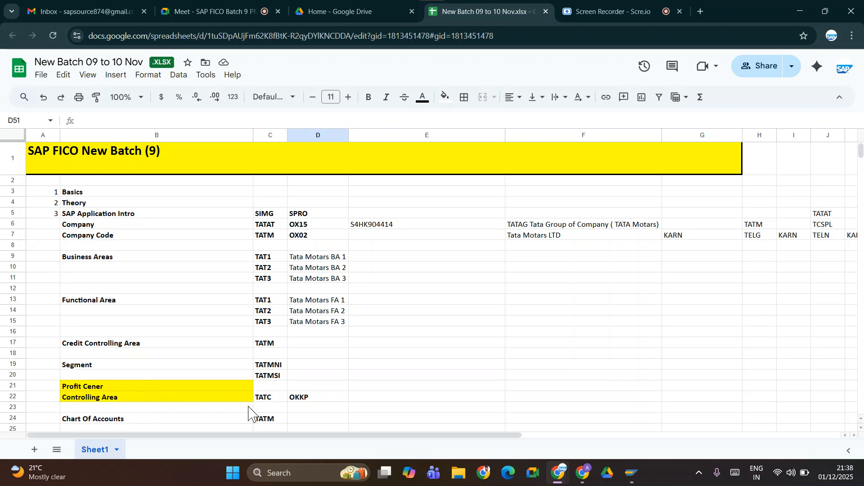
pyautogui.click(332, 399)
pyautogui.press('Down')
pyautogui.press('Down')
pyautogui.press('Down')
pyautogui.press('Down')
pyautogui.press('Down')
pyautogui.press('Down')
pyautogui.press('Down')
pyautogui.press('Down')
pyautogui.press('Down')
pyautogui.press('Down')
pyautogui.press('Down')
pyautogui.press('Down')
pyautogui.press('Down')
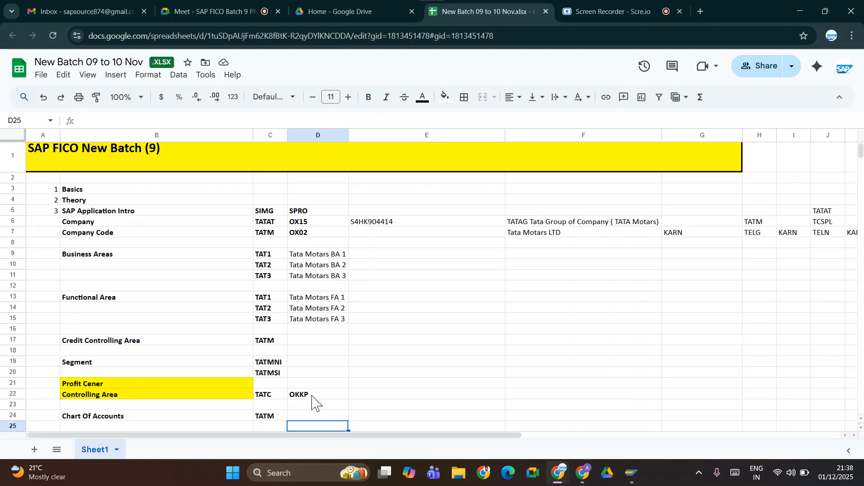
pyautogui.press('Down')
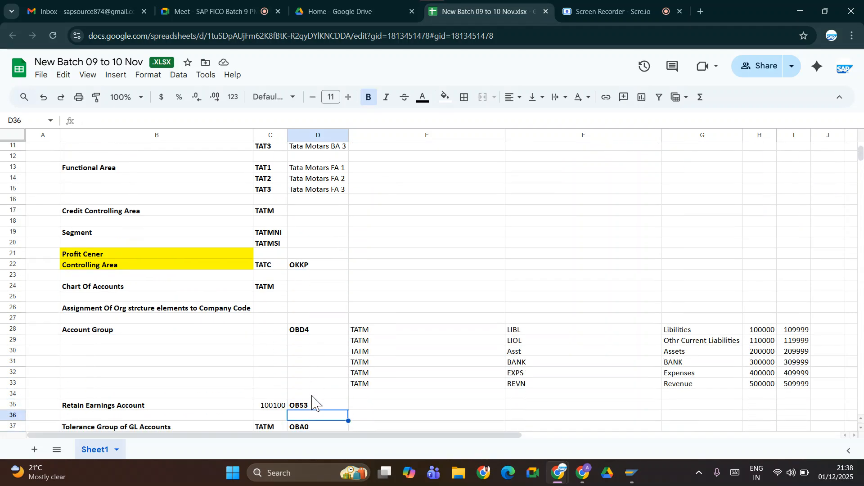
pyautogui.press('Up')
pyautogui.press('Up')
pyautogui.press('Up')
pyautogui.press('Up')
pyautogui.press('Up')
pyautogui.press('Up')
pyautogui.press('Up')
pyautogui.press('Up')
pyautogui.press('Up')
pyautogui.press('Up')
pyautogui.press('Up')
pyautogui.press('Up')
pyautogui.press('Up')
pyautogui.press('Up')
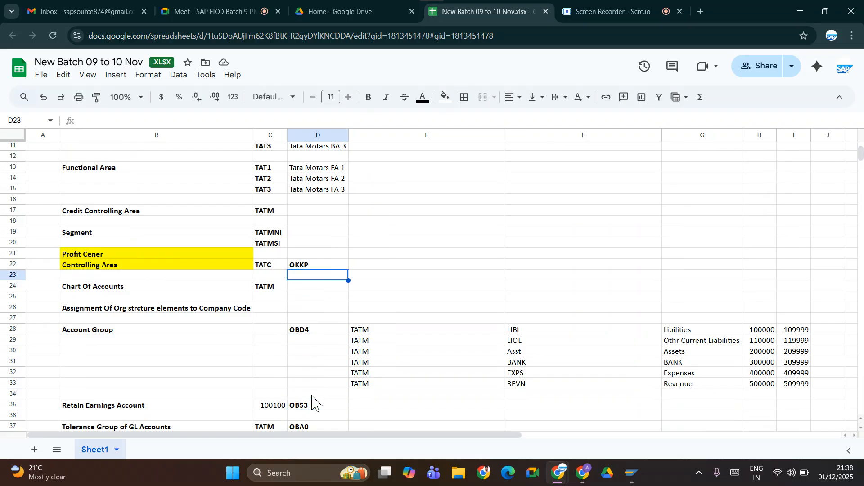
# Switch back to SAP, leave the implementation guide and reopen it with transaction simg.
pyautogui.hotkey('alt', 'Tab')
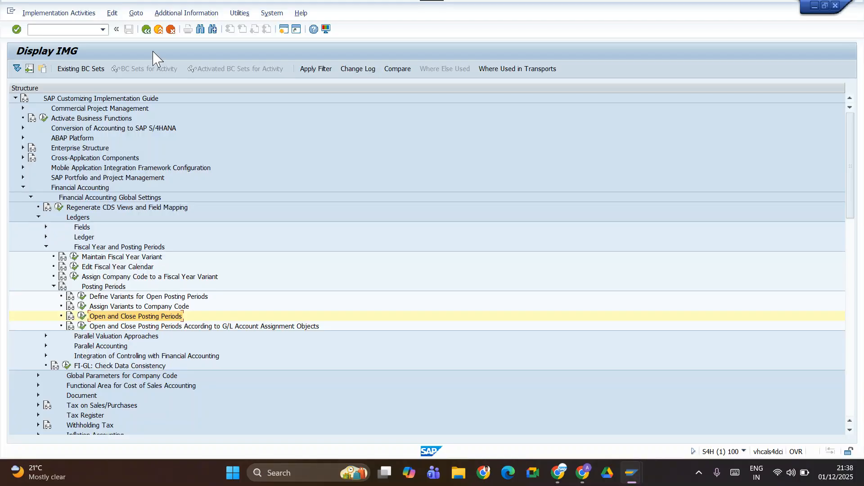
pyautogui.click(147, 30)
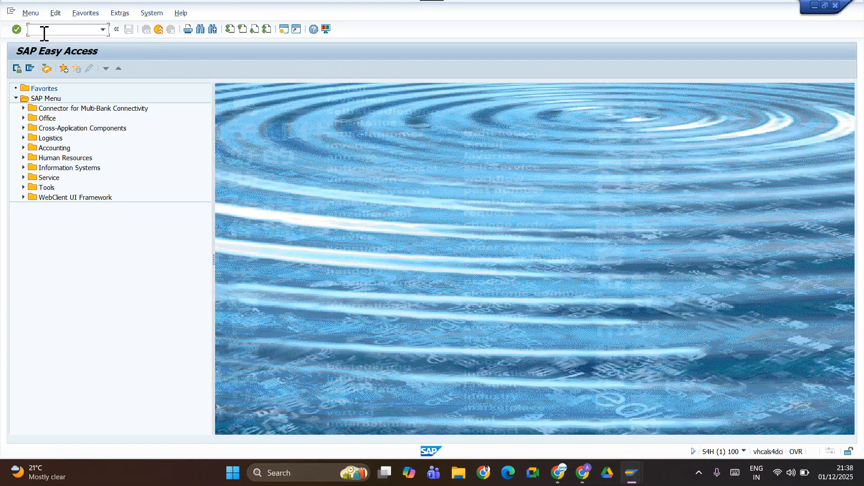
pyautogui.write('siomg')
pyautogui.press('Return')
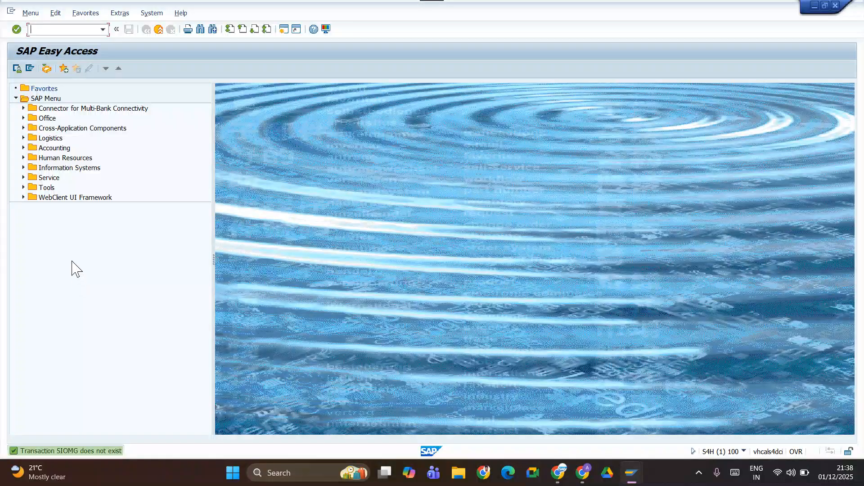
pyautogui.write('spro')
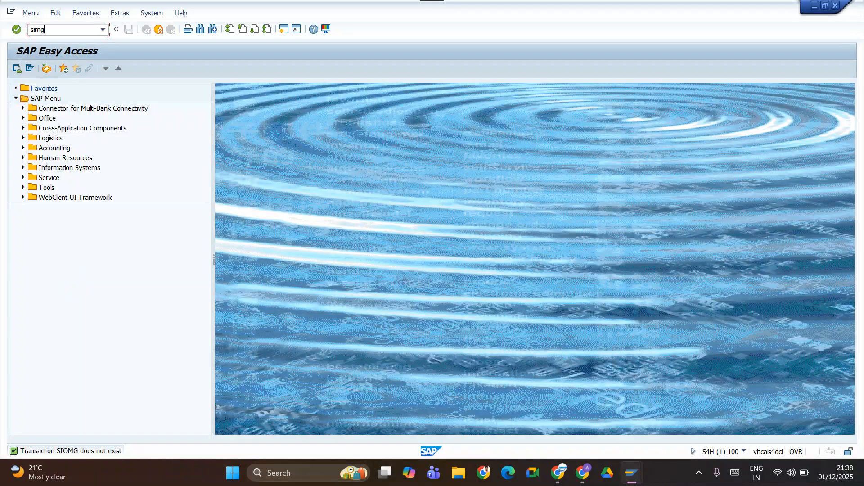
pyautogui.press('Return')
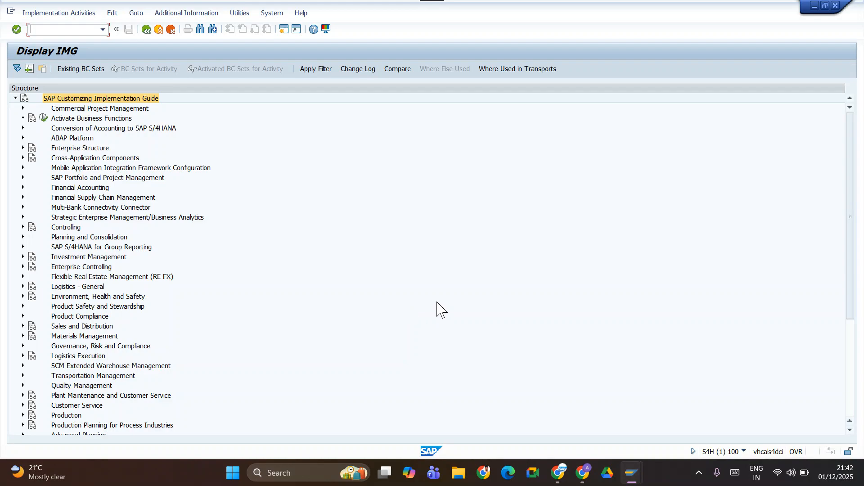
# Check the Controlling Area row in the notes and try to open SAP's Maintain Controlling Area activity under Enterprise Structure, Definition, Controlling.
pyautogui.hotkey('alt', 'Tab')
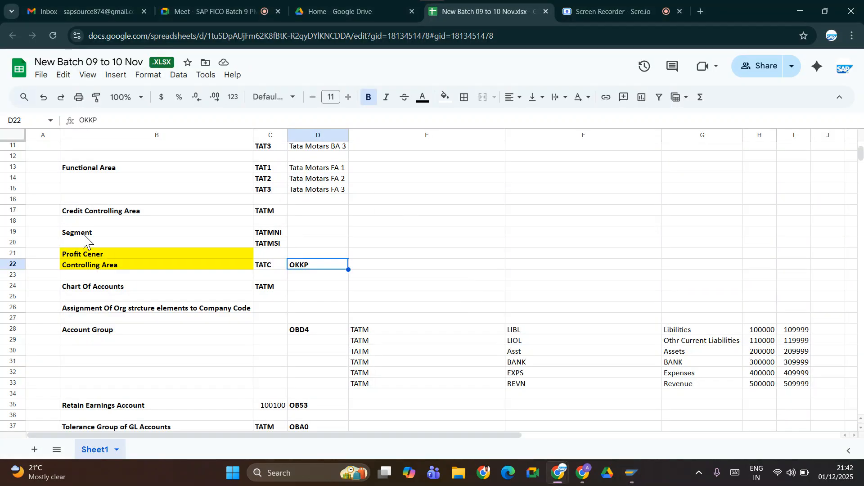
pyautogui.hotkey('alt', 'Tab')
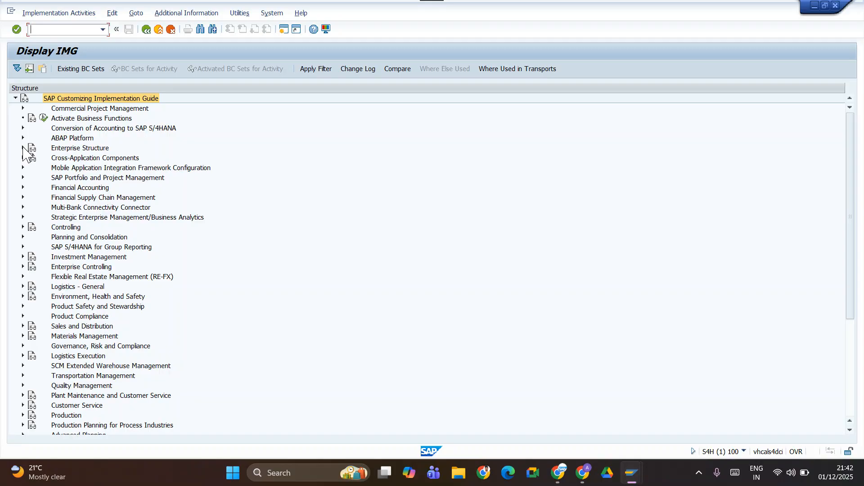
pyautogui.click(23, 148)
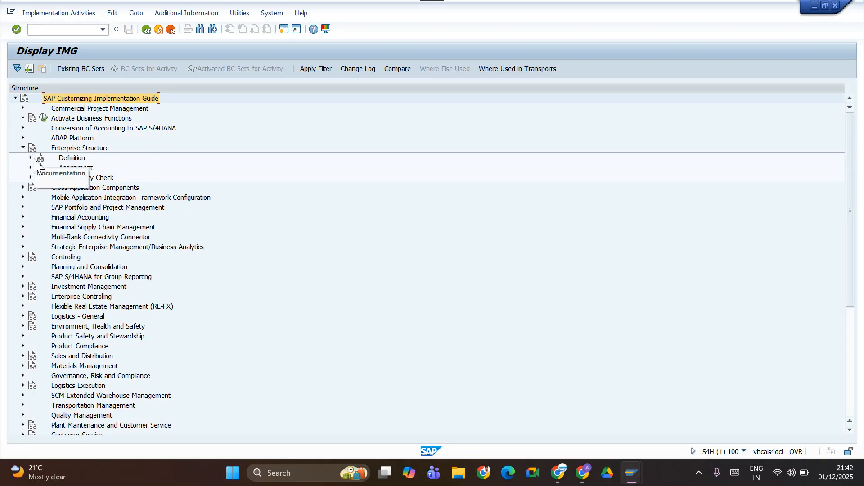
pyautogui.click(30, 158)
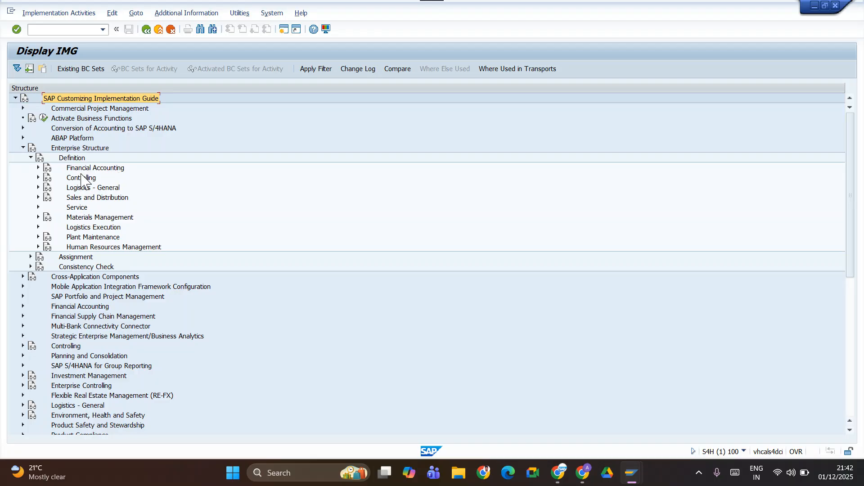
pyautogui.click(37, 178)
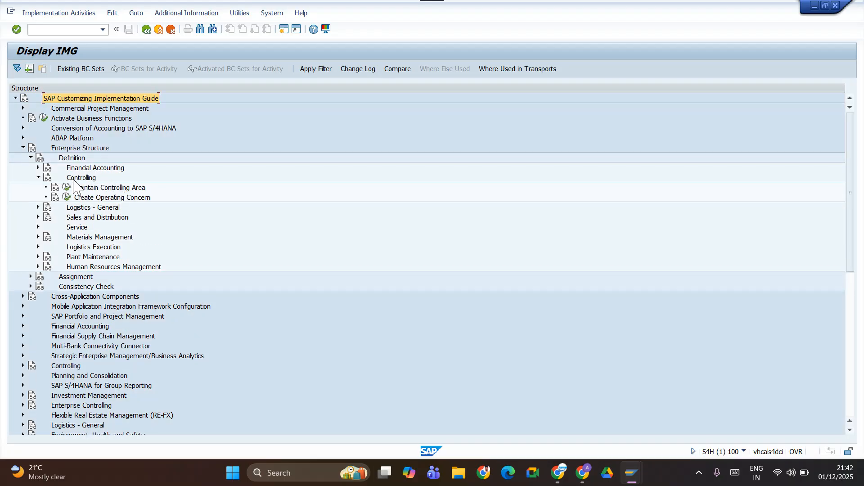
pyautogui.click(67, 187)
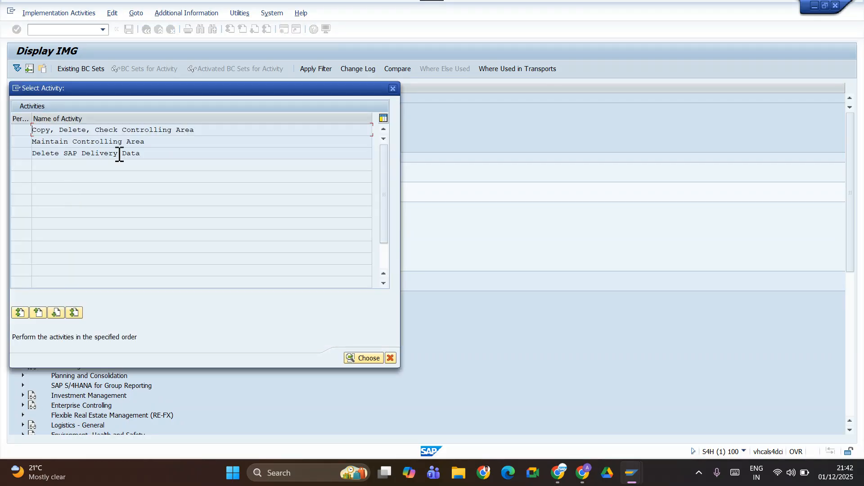
pyautogui.doubleClick(45, 141)
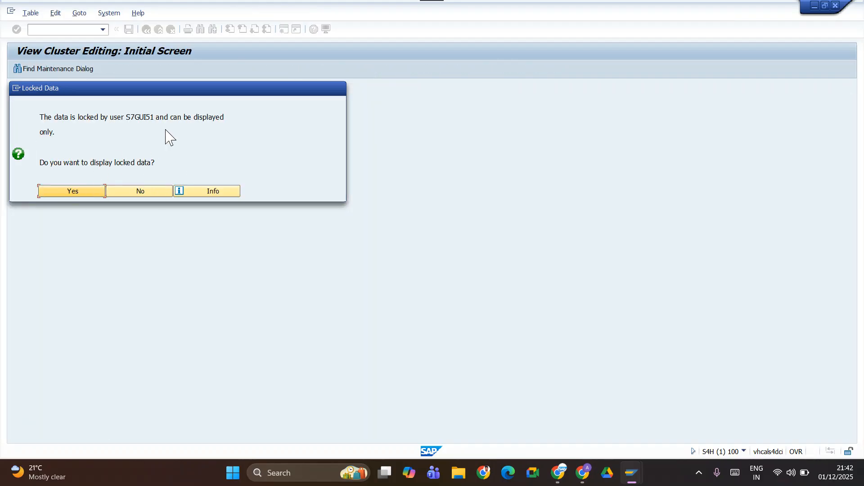
pyautogui.moveTo(630, 476)
pyautogui.click(101, 193)
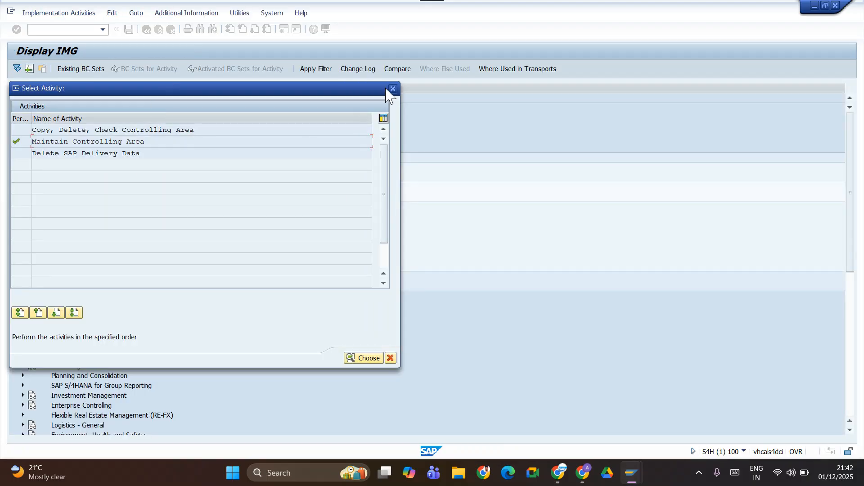
# Try again to open the Maintain Controlling Area activity, decline displaying the locked data and close the activity selection.
pyautogui.click(391, 358)
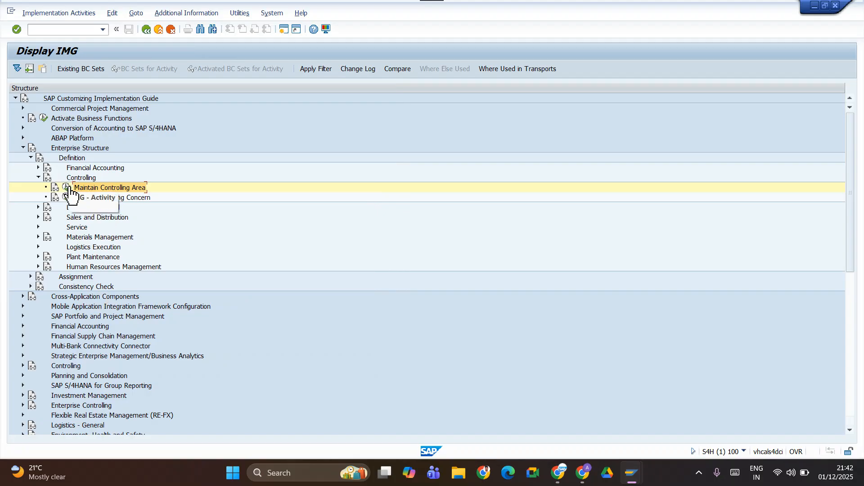
pyautogui.click(66, 187)
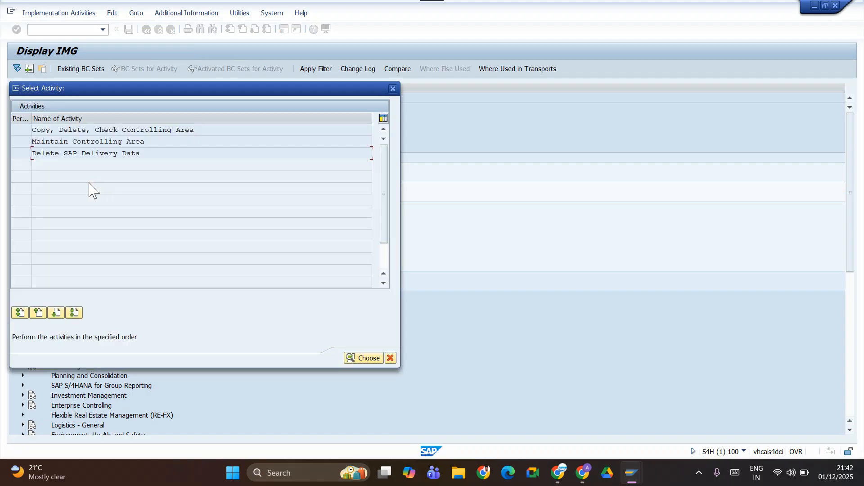
pyautogui.doubleClick(68, 142)
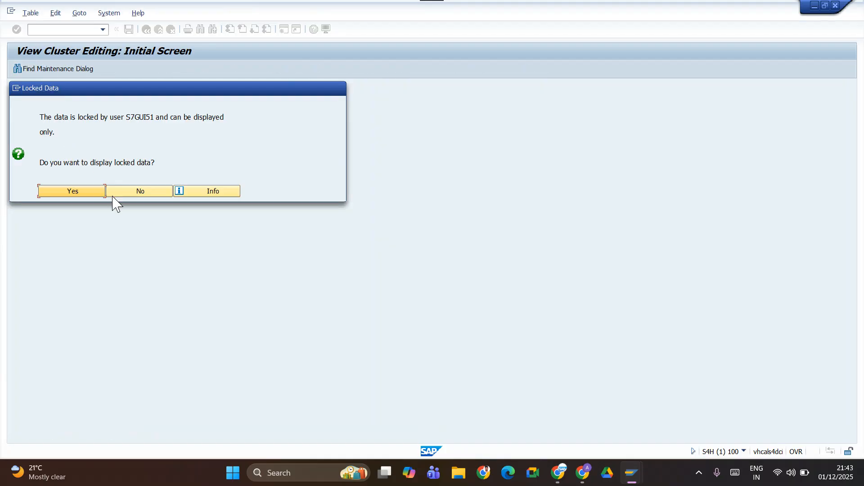
pyautogui.click(116, 189)
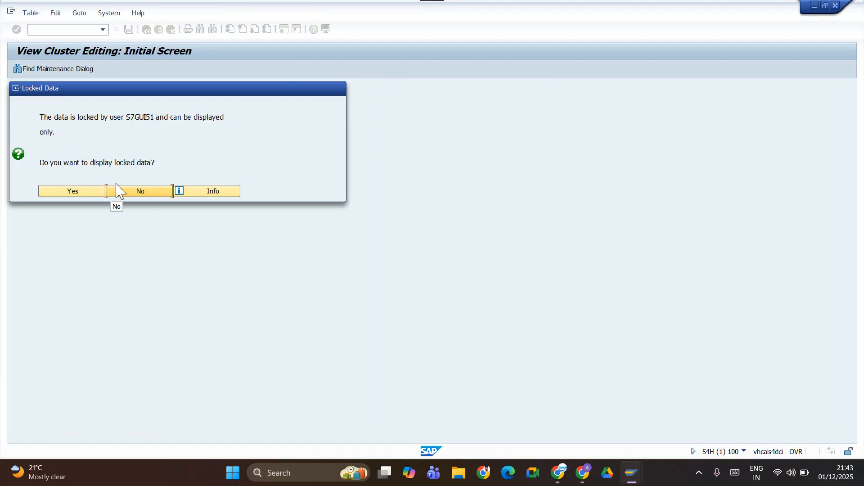
pyautogui.click(140, 192)
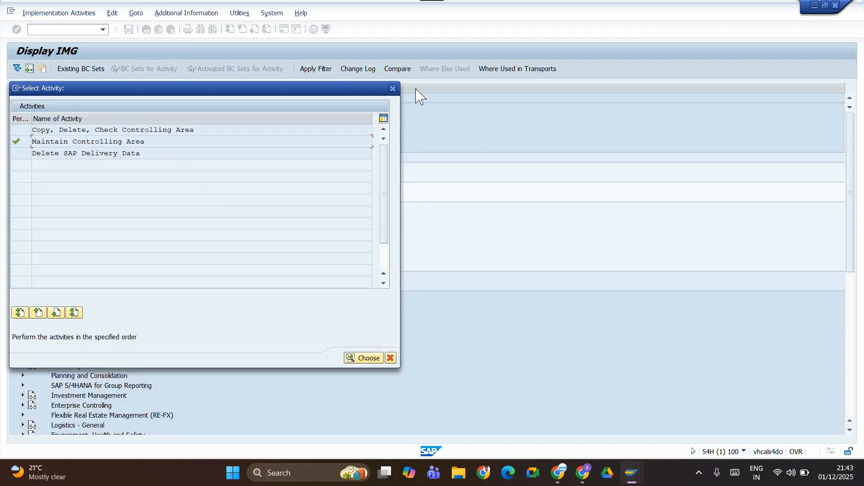
pyautogui.click(394, 89)
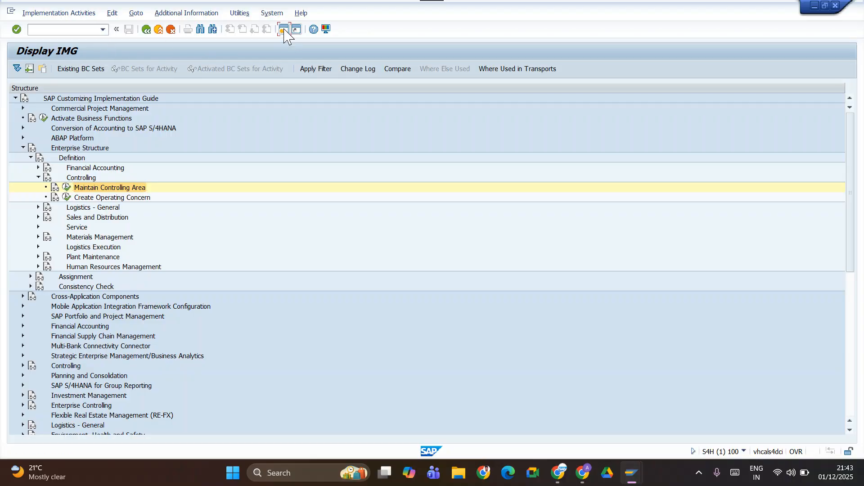
# Run transaction sm12 in a new session and search for client 100 lock entries with no user name restriction.
pyautogui.click(283, 30)
pyautogui.write('sm12')
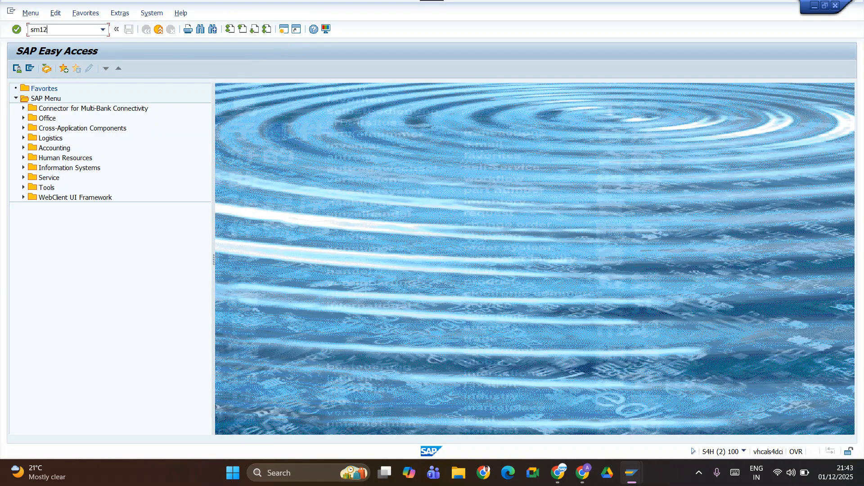
pyautogui.press('Return')
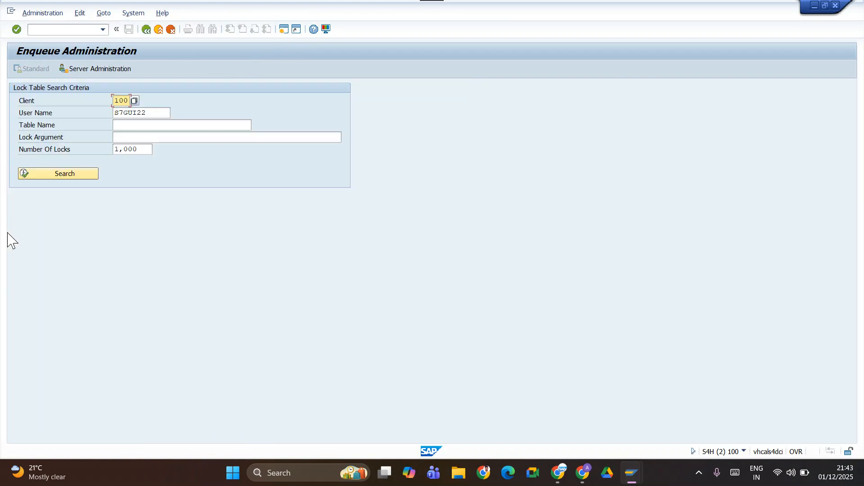
pyautogui.press('Tab')
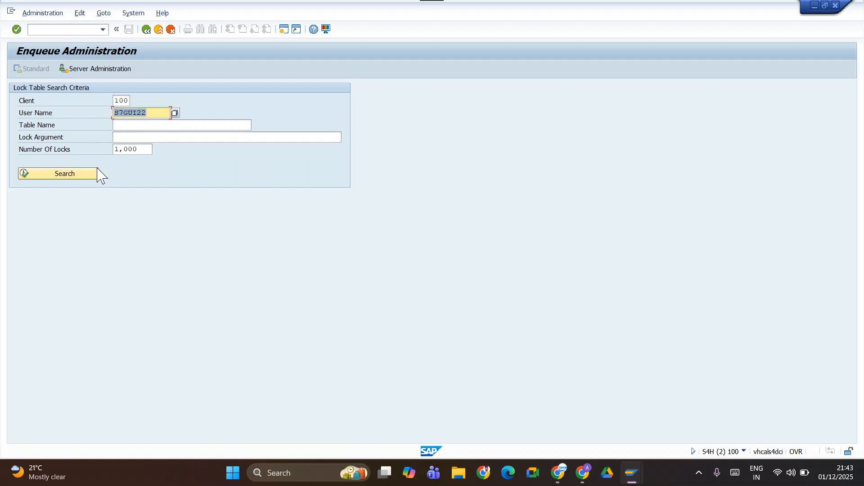
pyautogui.press('Delete')
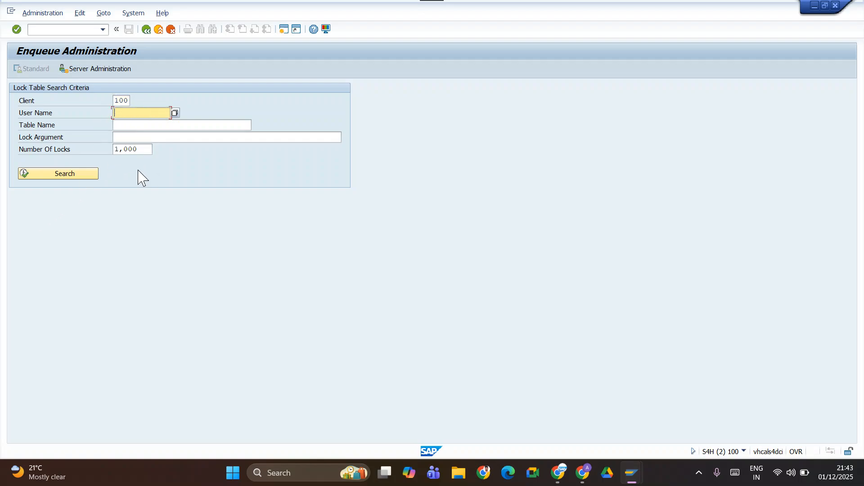
pyautogui.click(46, 177)
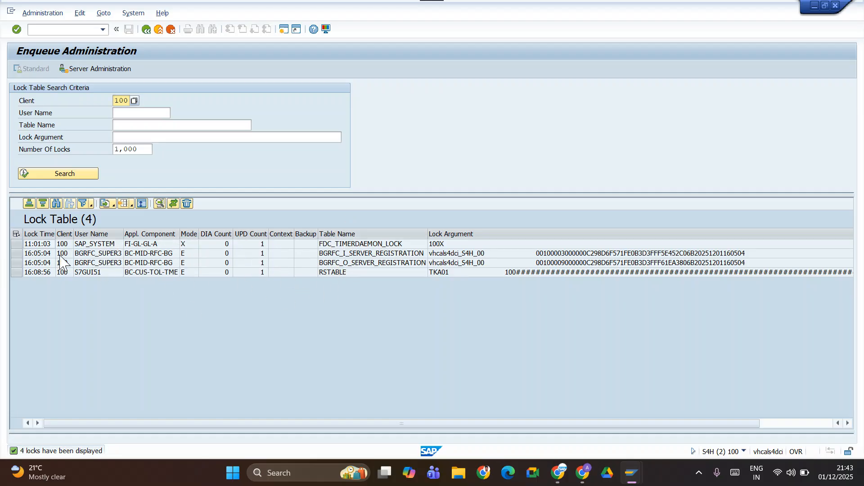
# Delete all listed entries from the lock table, confirm the deletion and leave Enqueue Administration.
pyautogui.click(17, 234)
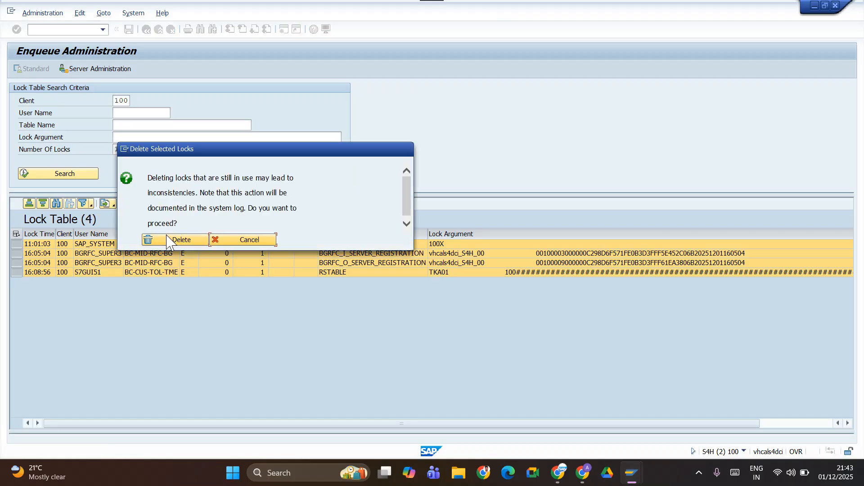
pyautogui.click(178, 235)
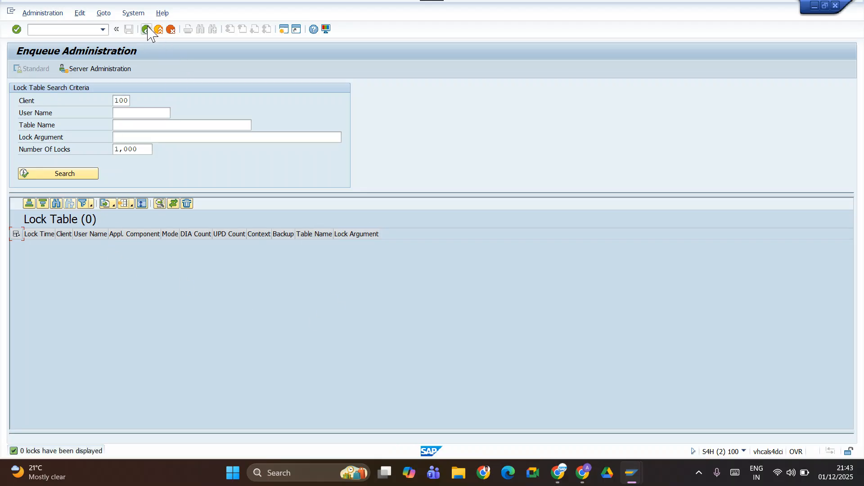
pyautogui.click(146, 29)
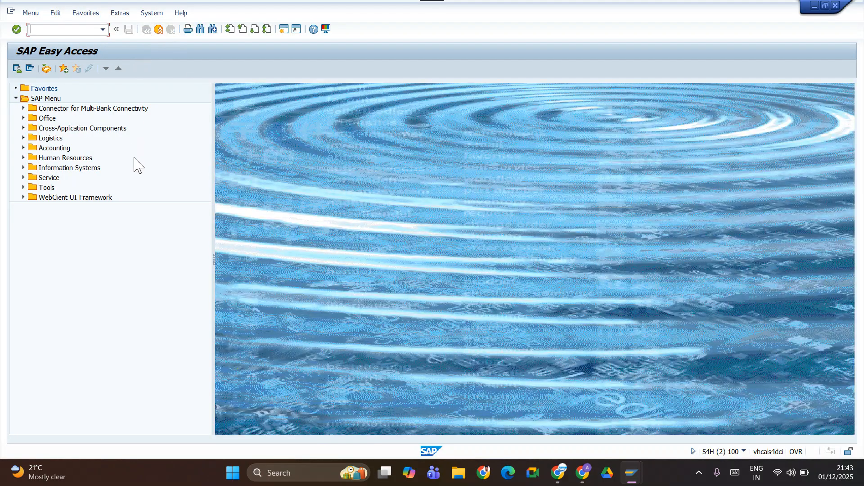
# Return to the implementation guide session, open the Maintain Controlling Area activity and acknowledge the inconsistency messages.
pyautogui.hotkey('alt', 'Tab')
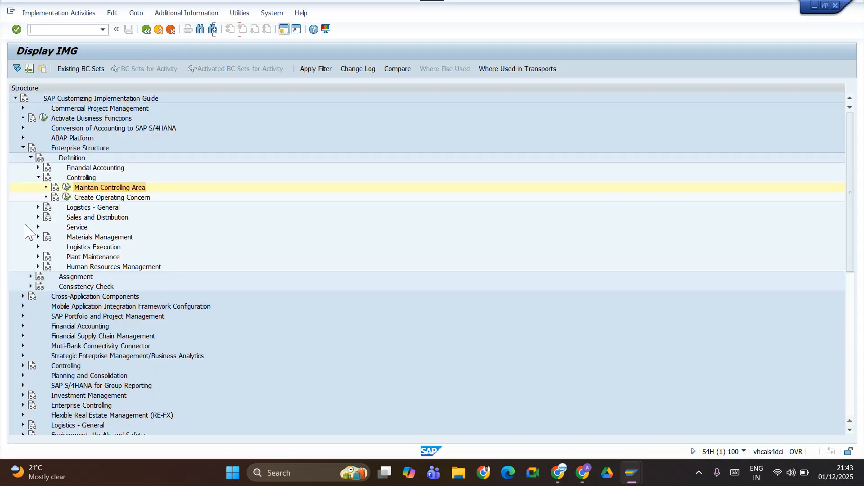
pyautogui.click(66, 187)
pyautogui.click(64, 144)
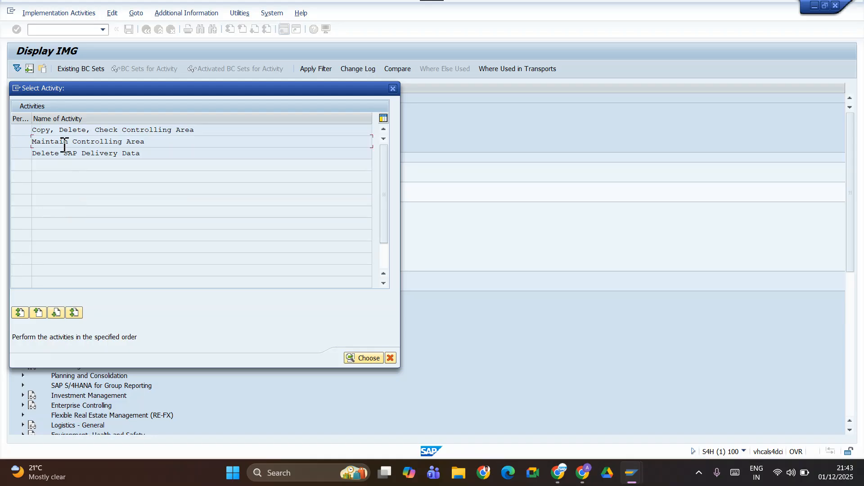
pyautogui.doubleClick(65, 143)
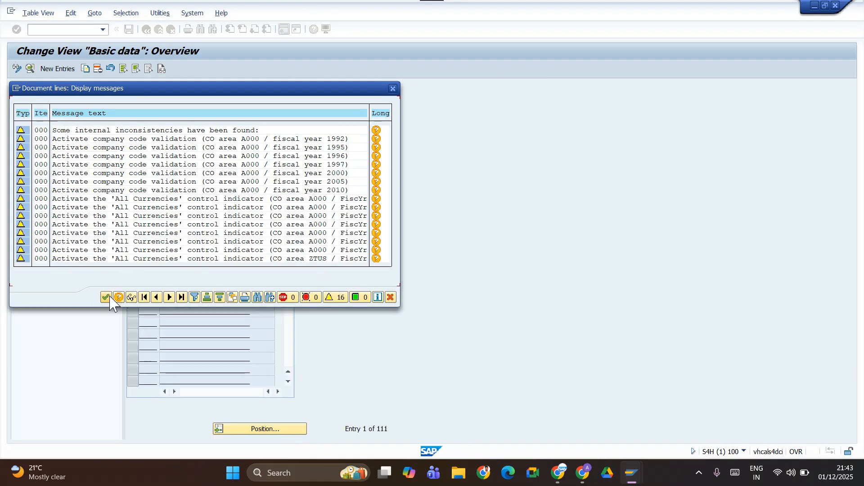
pyautogui.click(107, 298)
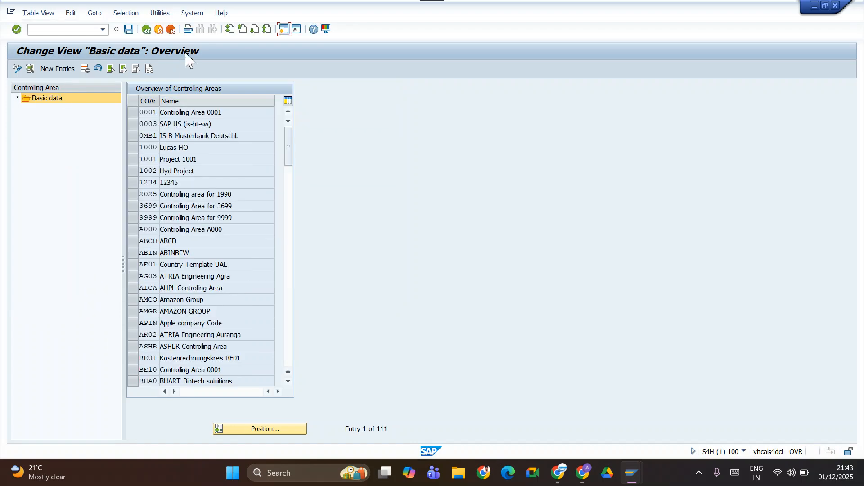
# Create a new controlling area entry with code TATM and the name "COA For TATM".
pyautogui.click(57, 68)
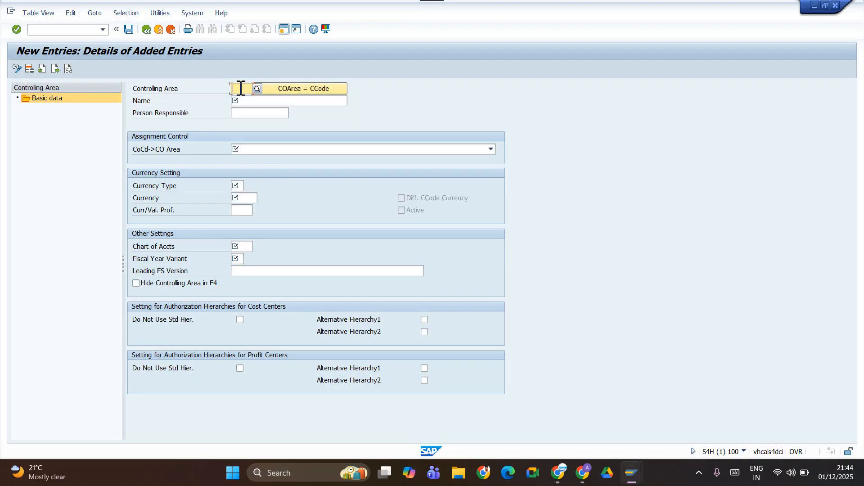
pyautogui.write('TATM')
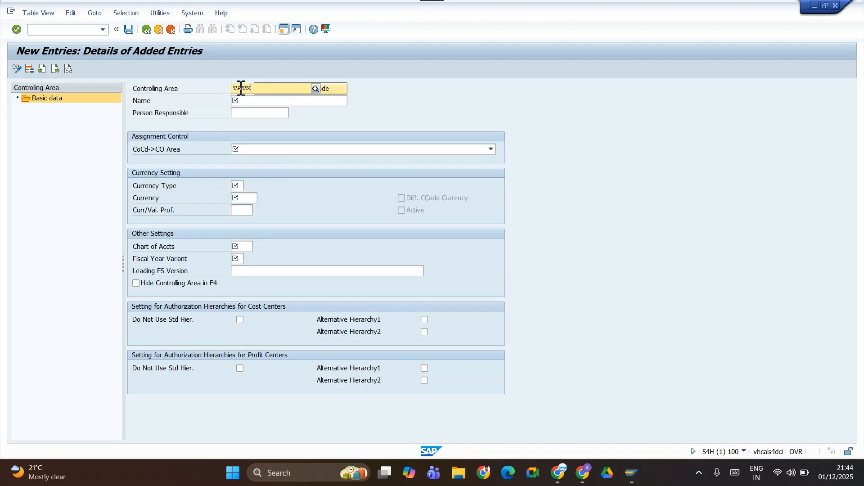
pyautogui.press('Tab')
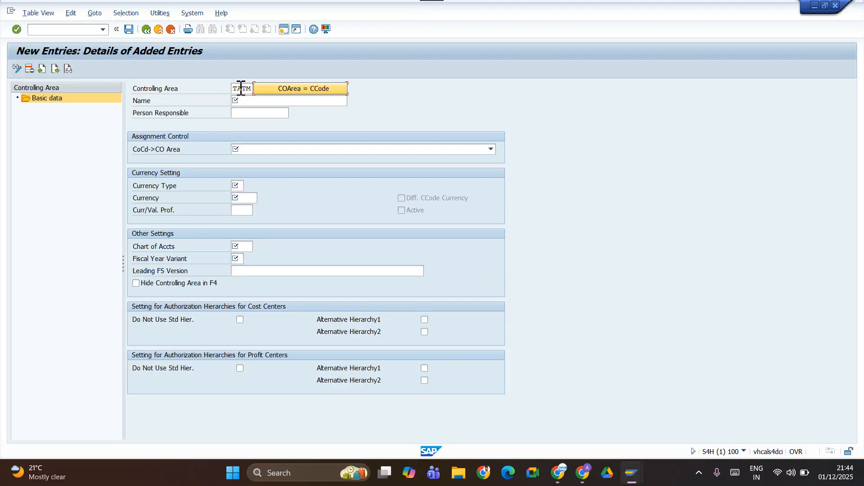
pyautogui.click(251, 102)
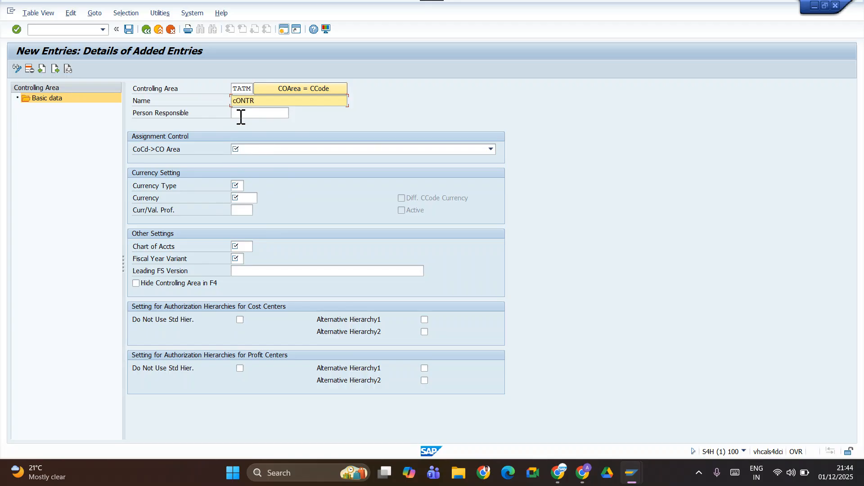
pyautogui.press('BackSpace')
pyautogui.press('BackSpace')
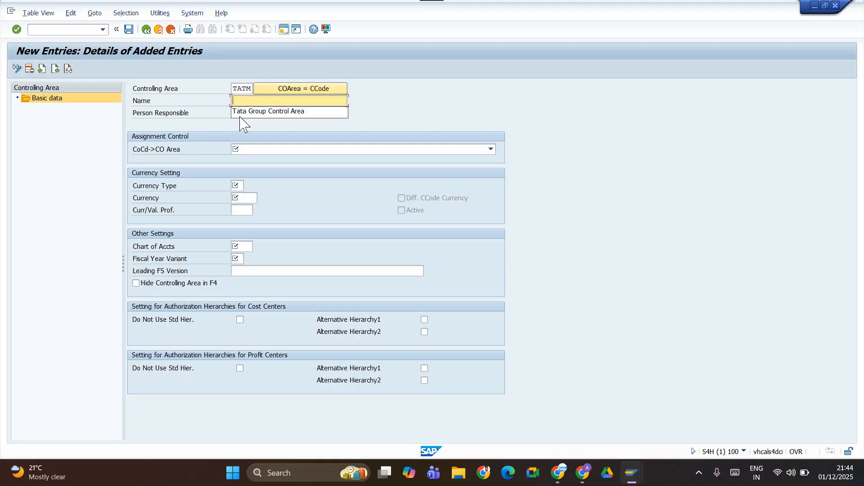
pyautogui.write('C')
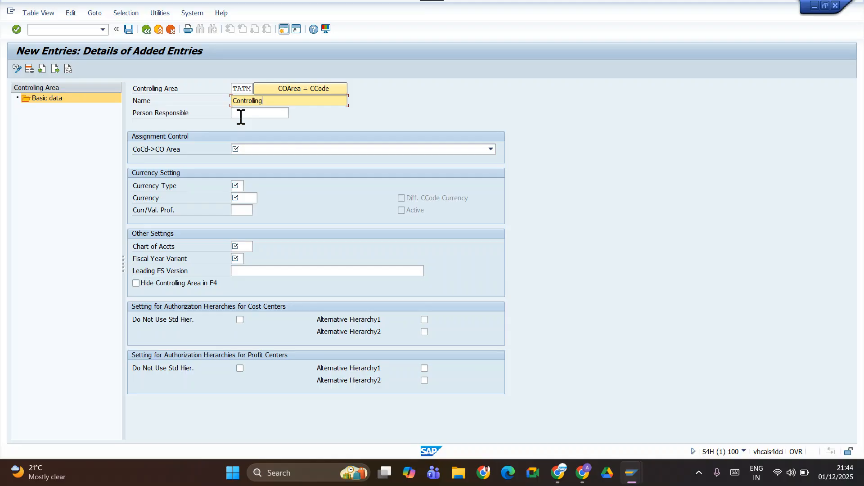
pyautogui.write('ontroll')
pyautogui.press('BackSpace')
pyautogui.press('BackSpace')
pyautogui.press('BackSpace')
pyautogui.press('BackSpace')
pyautogui.press('BackSpace')
pyautogui.press('BackSpace')
pyautogui.press('BackSpace')
pyautogui.press('BackSpace')
pyautogui.write('C')
# Leave the person responsible blank and set the CoCd->CO Area assignment to "Controlling area same as company code".
pyautogui.click(243, 113)
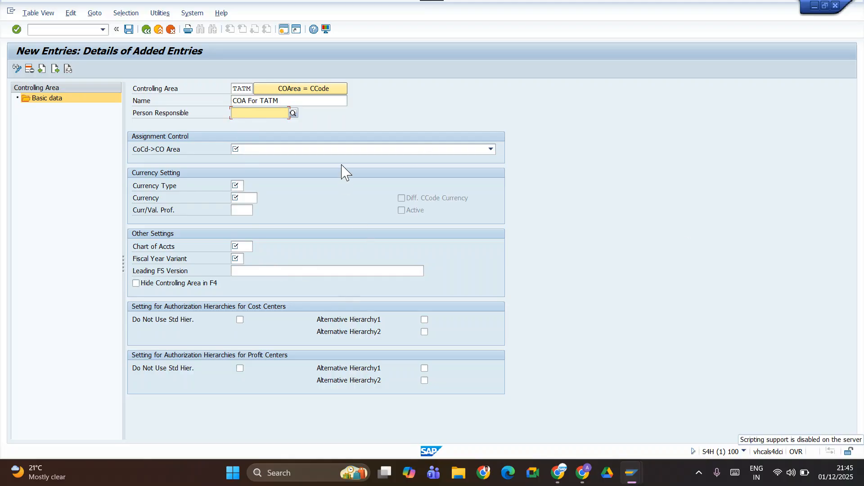
pyautogui.click(342, 149)
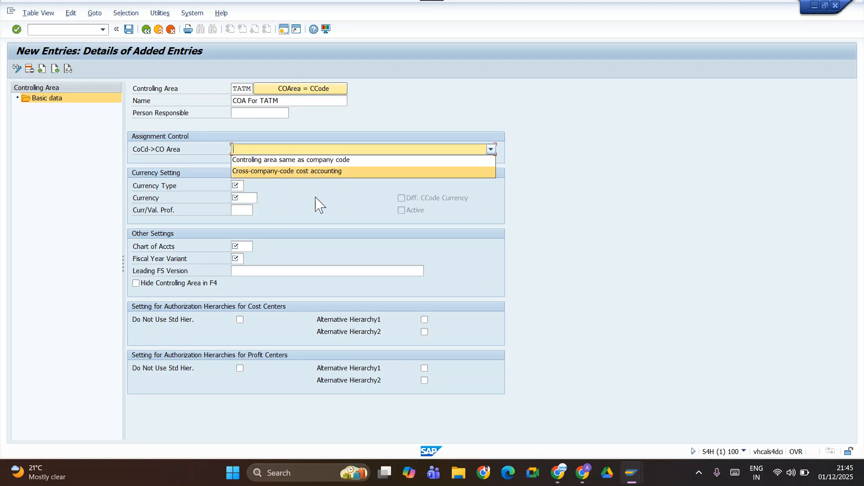
pyautogui.click(310, 162)
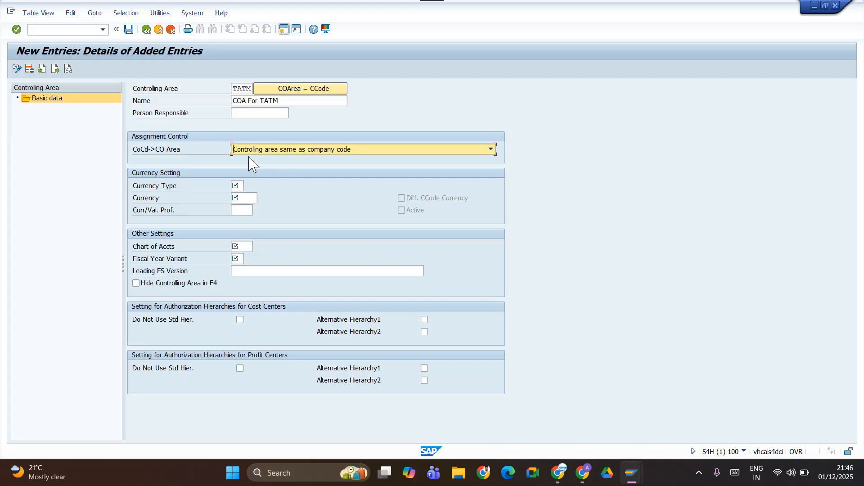
# Set the controlling area's currency type to 10 (company code currency) and its currency to INR.
pyautogui.click(243, 185)
pyautogui.write('i')
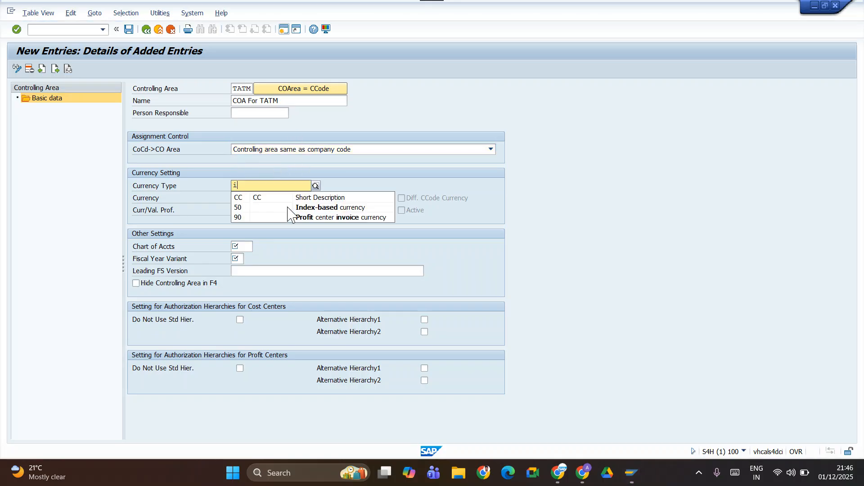
pyautogui.press('BackSpace')
pyautogui.write('10')
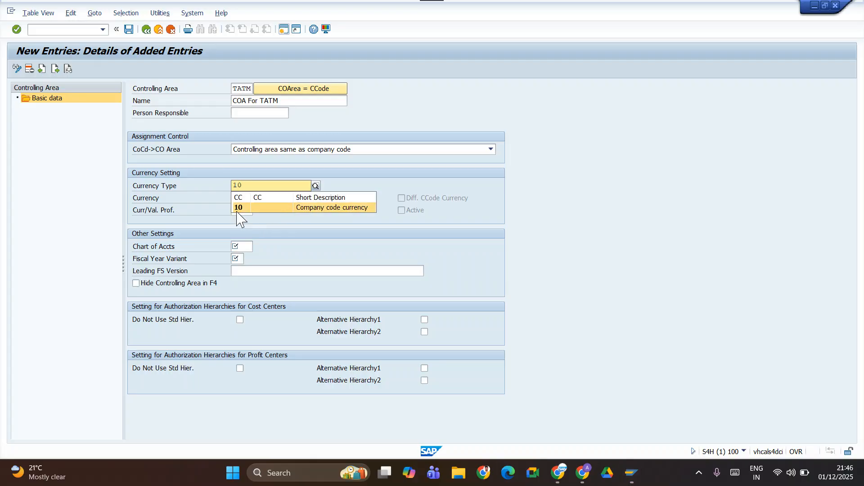
pyautogui.click(242, 207)
pyautogui.click(247, 197)
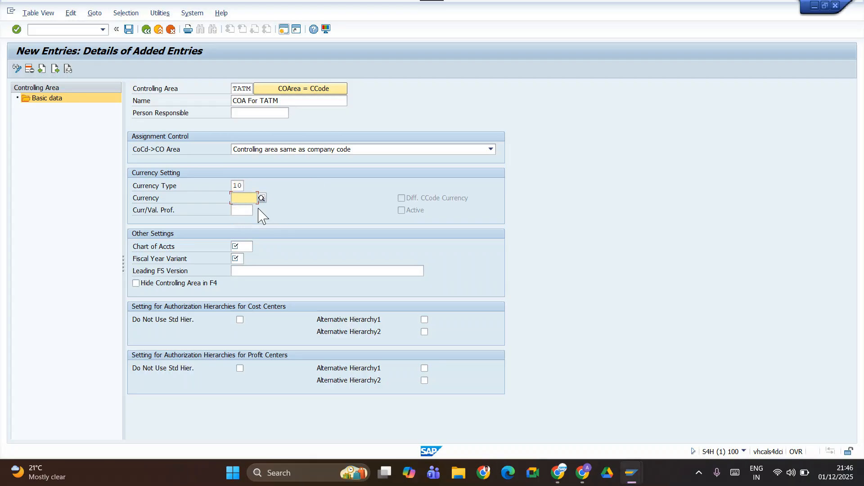
pyautogui.write('I')
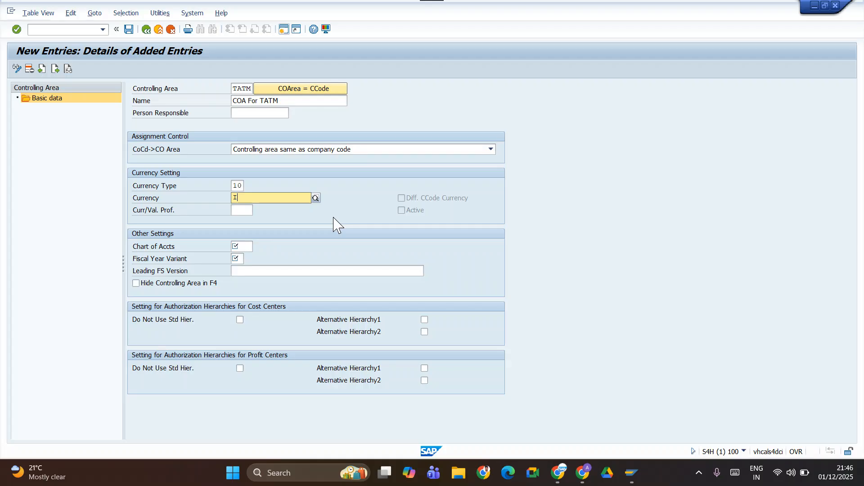
pyautogui.write('NR')
pyautogui.press('Return')
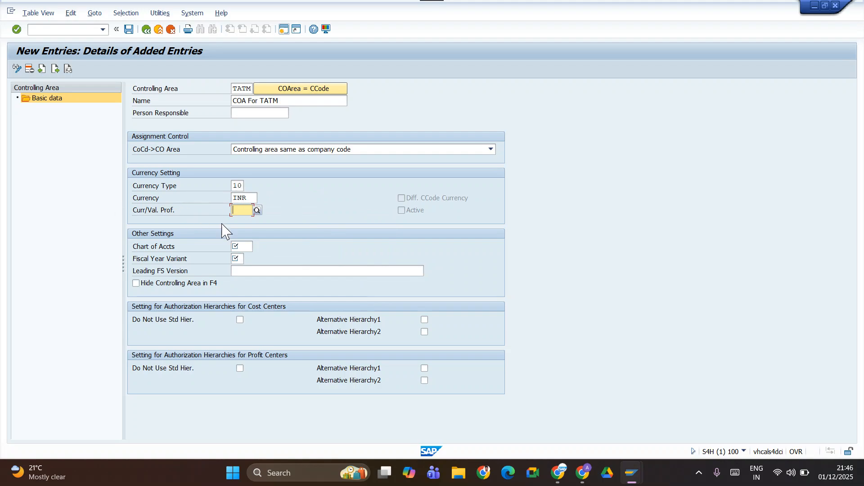
# Assign chart of accounts TATM to the new controlling area.
pyautogui.click(250, 246)
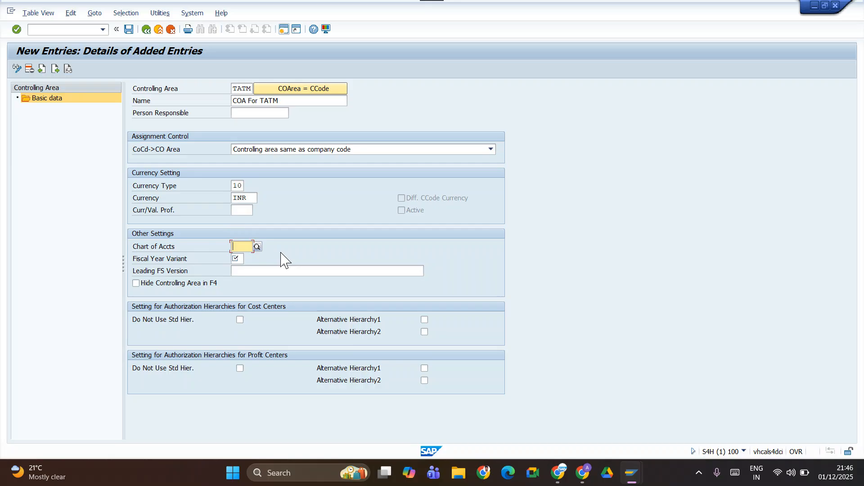
pyautogui.write('TAT')
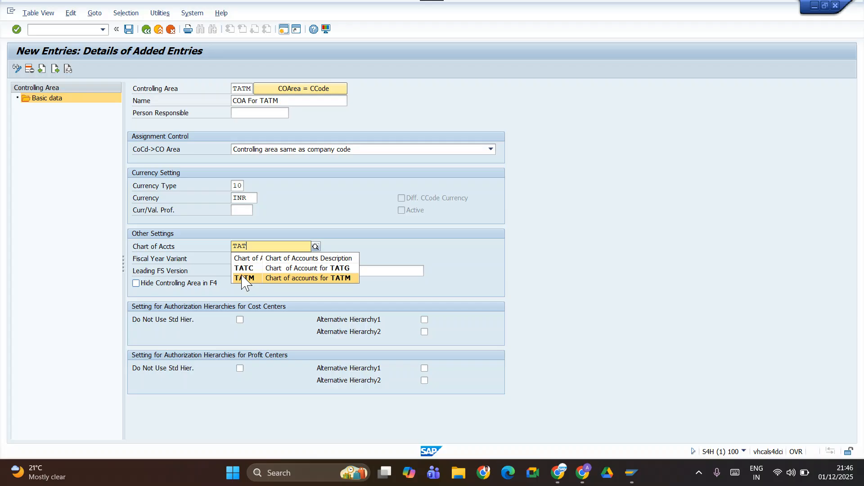
pyautogui.click(244, 279)
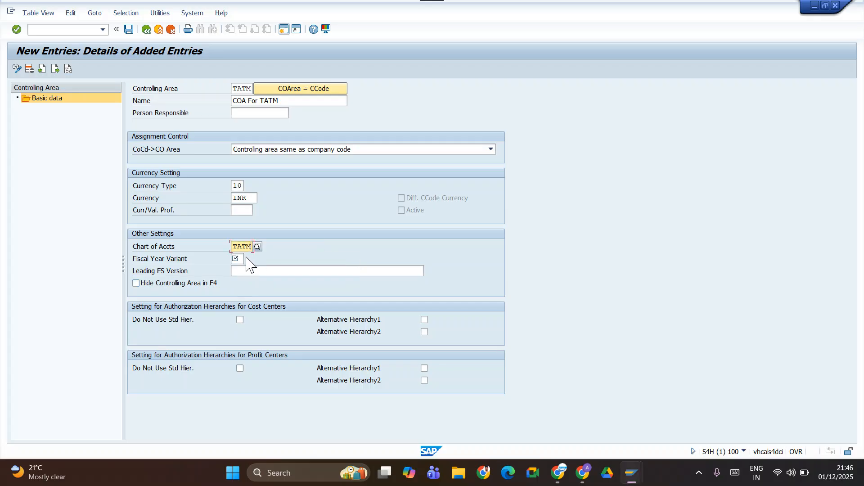
# Set the controlling area's fiscal year variant to V3 and save the entry in the proposed customizing request.
pyautogui.click(241, 258)
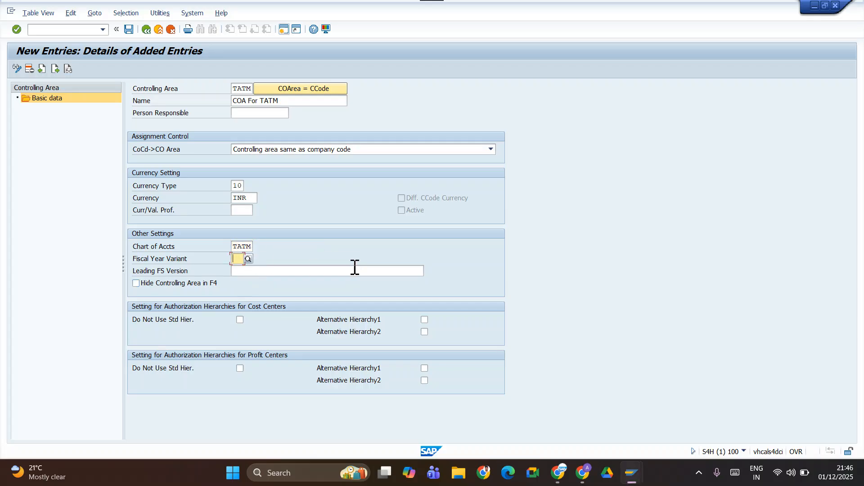
pyautogui.write('V3')
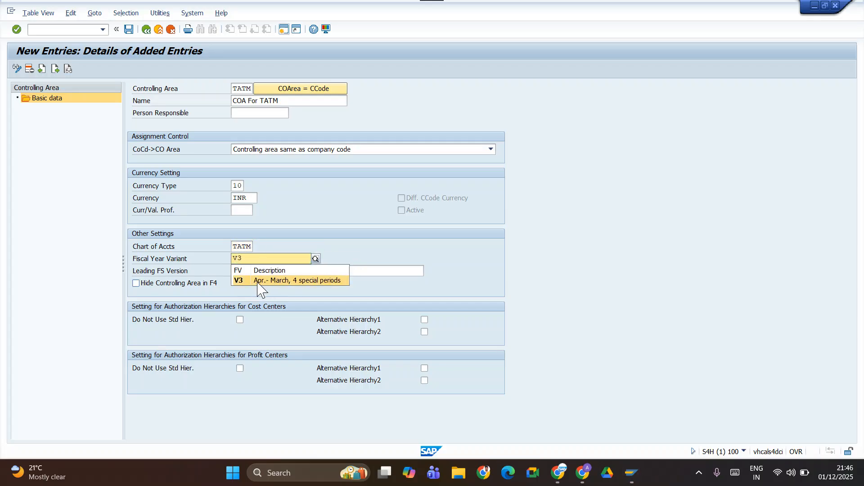
pyautogui.click(259, 280)
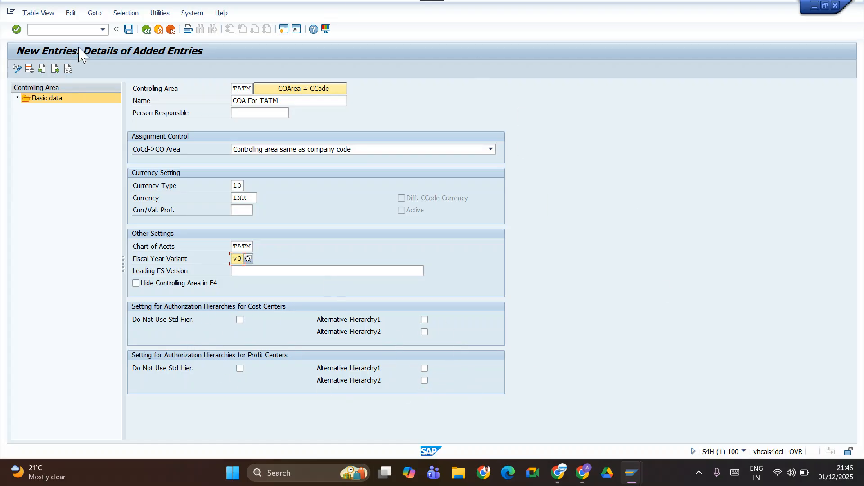
pyautogui.click(129, 29)
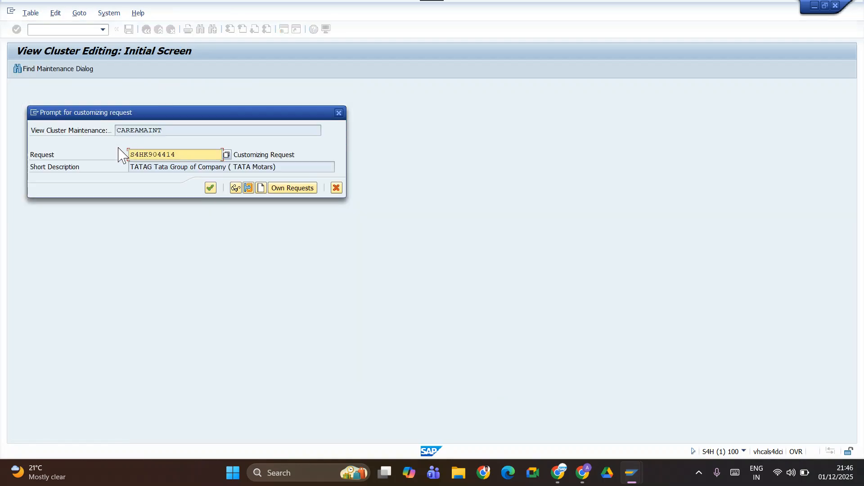
pyautogui.click(210, 188)
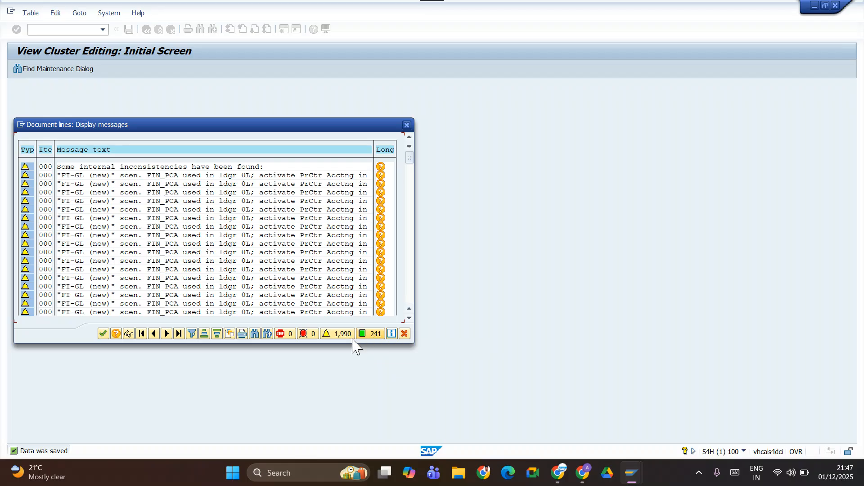
pyautogui.click(103, 334)
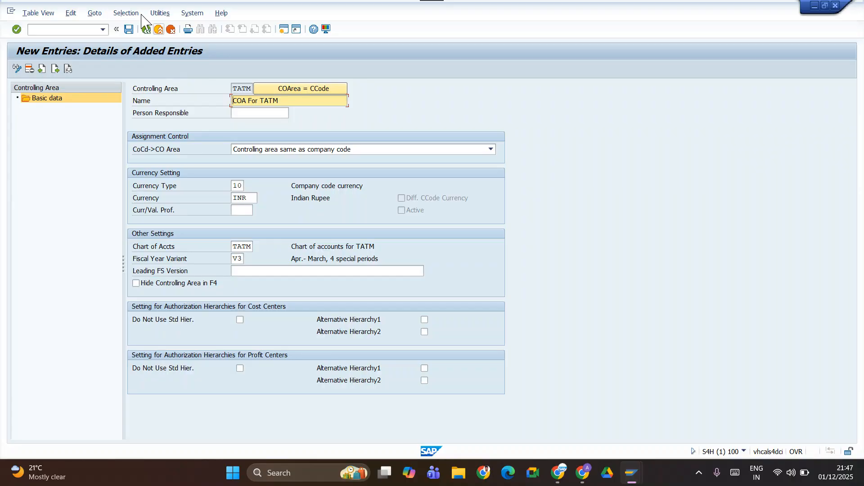
# Leave controlling area maintenance, saving the changes, and return to the Implementation Guide.
pyautogui.click(146, 30)
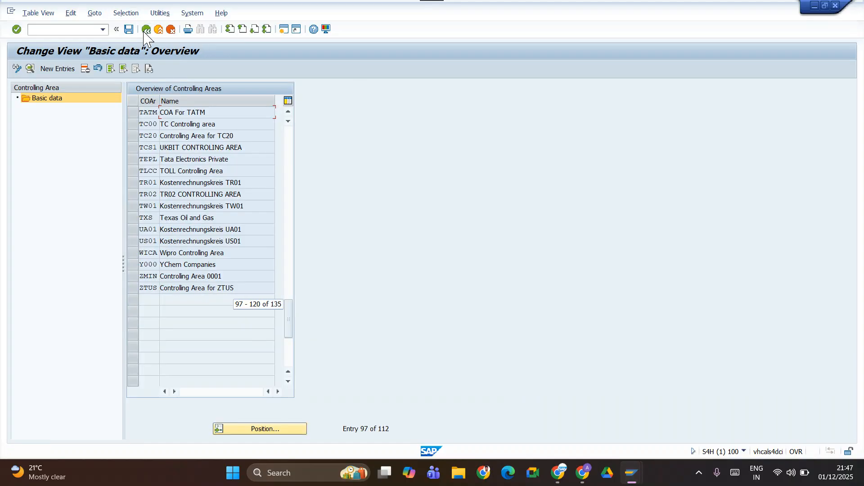
pyautogui.click(146, 30)
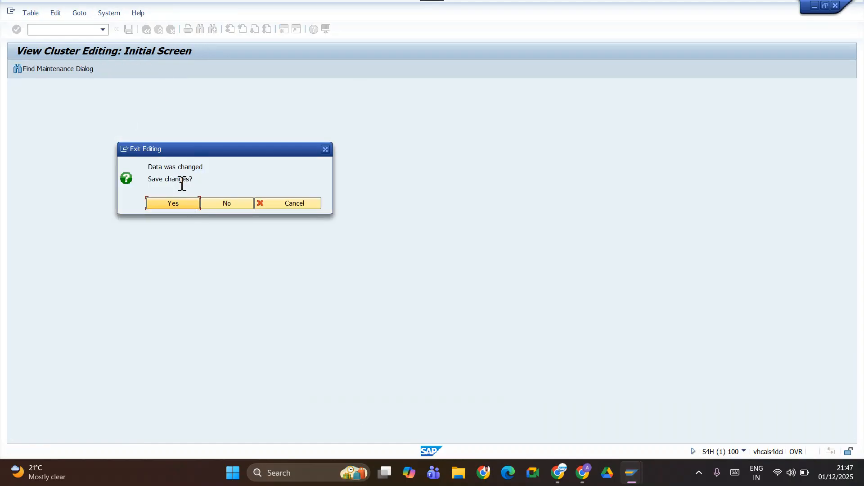
pyautogui.click(178, 207)
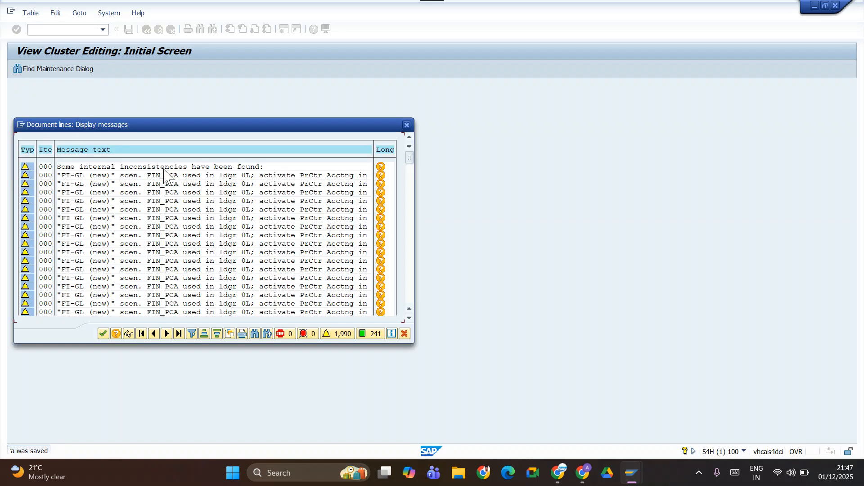
pyautogui.press('Return')
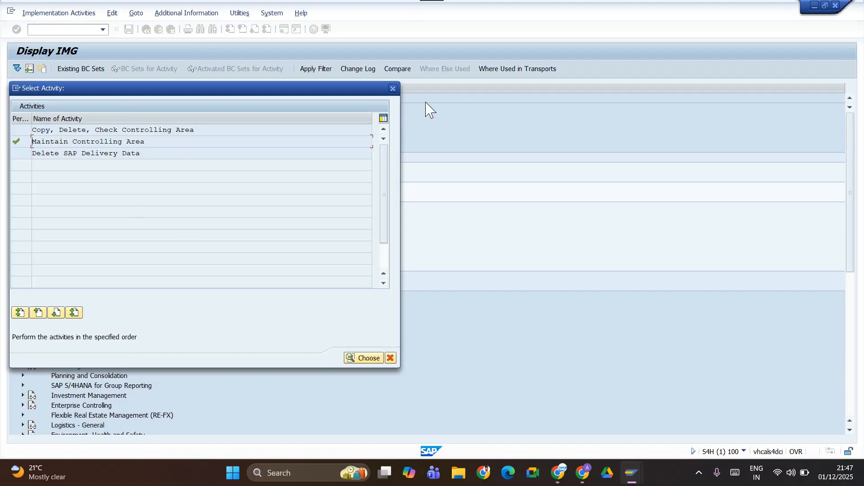
pyautogui.click(393, 89)
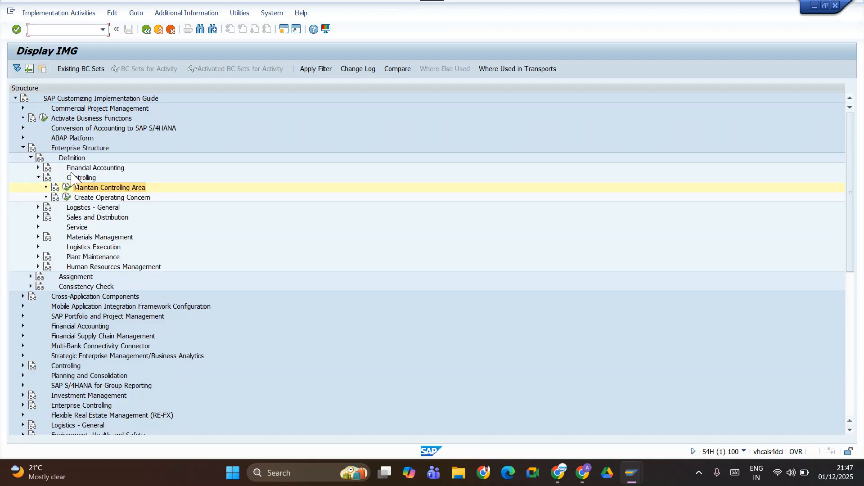
# Open the "Assign company code to controlling area" activity under Enterprise Structure > Assignment > Controlling and dismiss the message log.
pyautogui.click(38, 177)
pyautogui.click(30, 157)
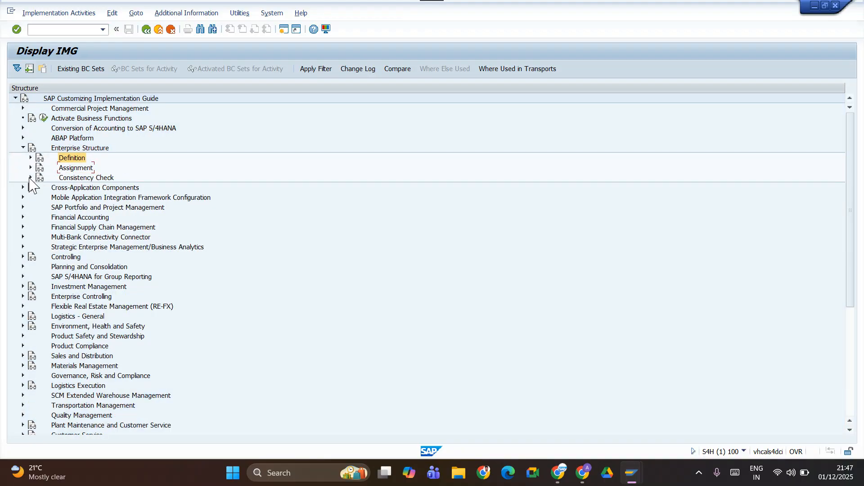
pyautogui.click(31, 168)
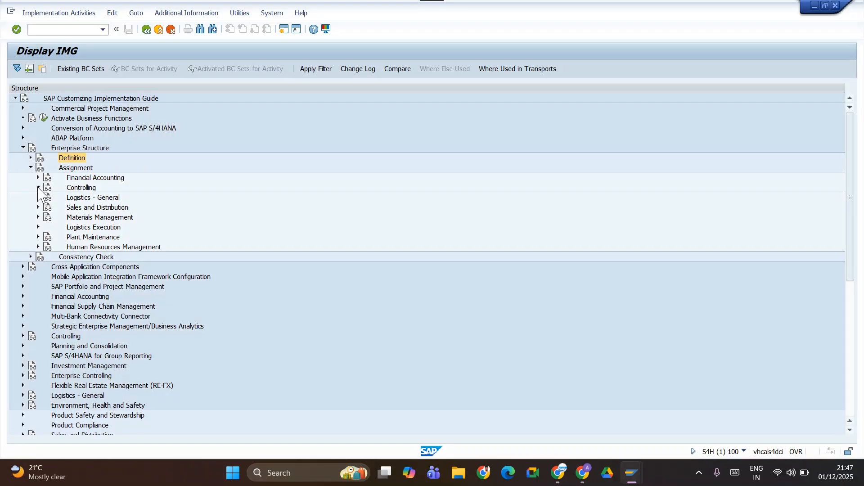
pyautogui.click(38, 187)
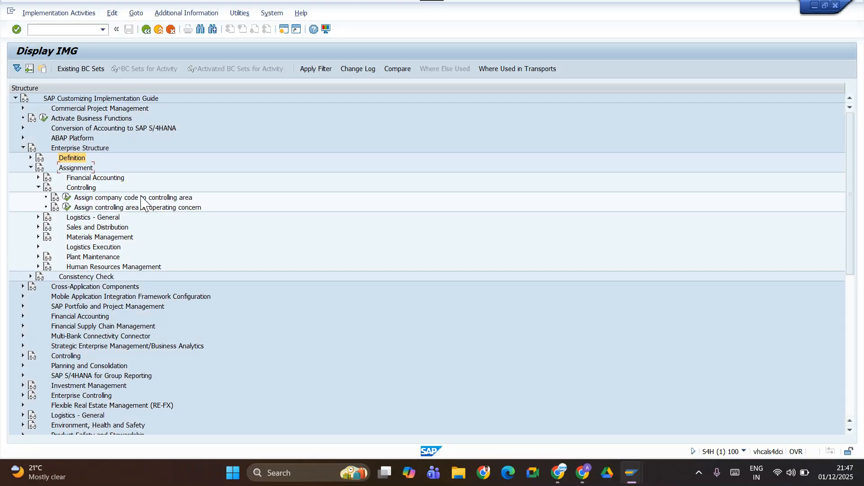
pyautogui.click(68, 198)
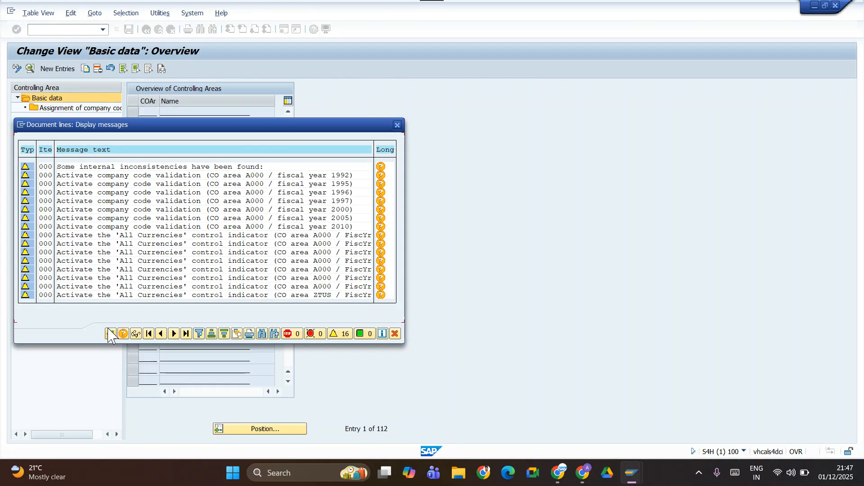
pyautogui.click(111, 333)
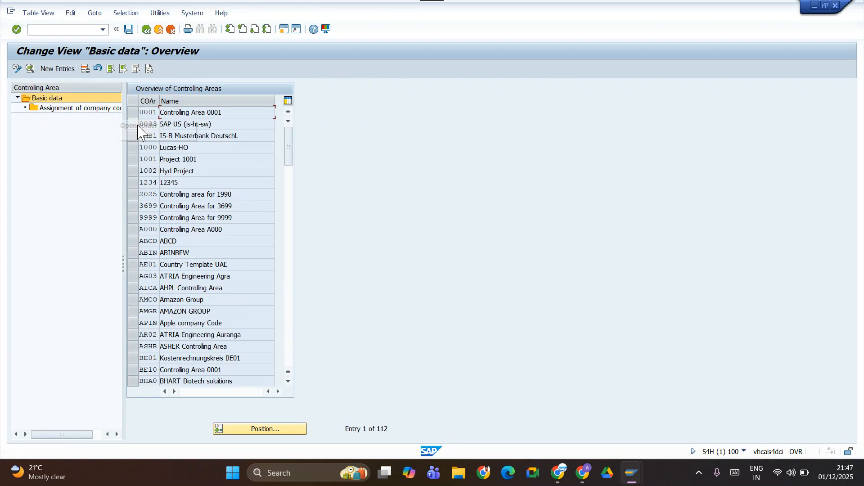
# Locate controlling area TATM in the overview and open its company code assignments.
pyautogui.click(270, 432)
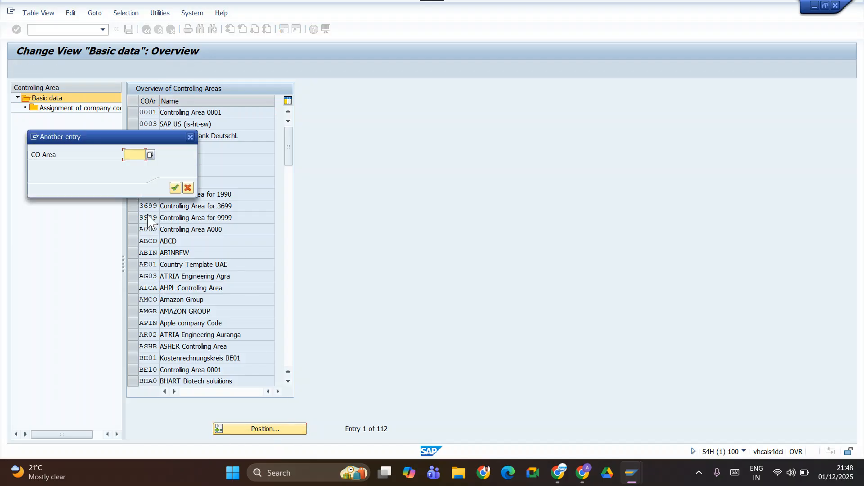
pyautogui.write('TATM')
pyautogui.press('Return')
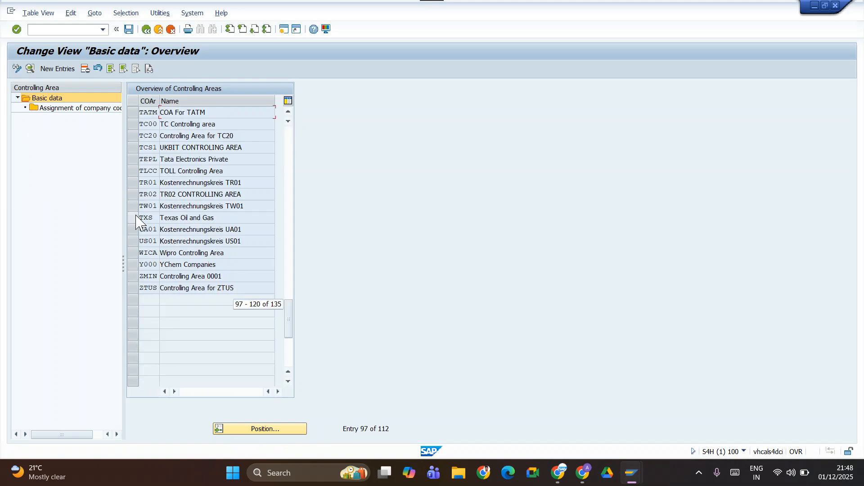
pyautogui.click(133, 113)
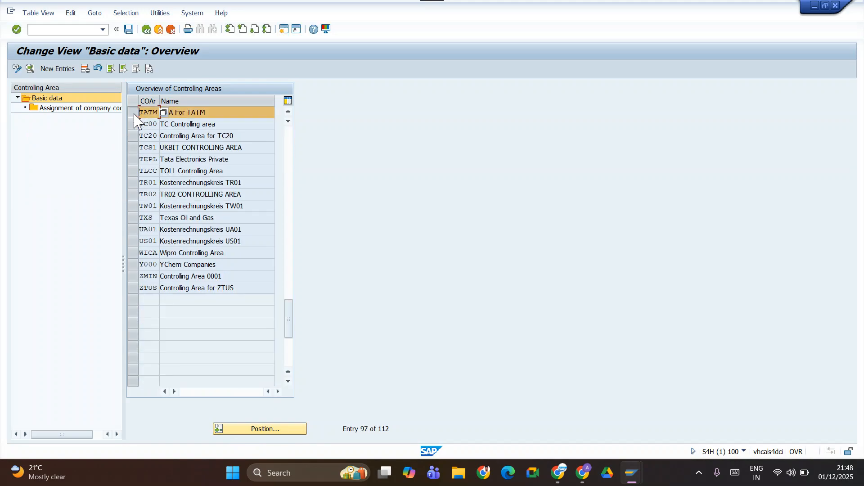
pyautogui.doubleClick(70, 110)
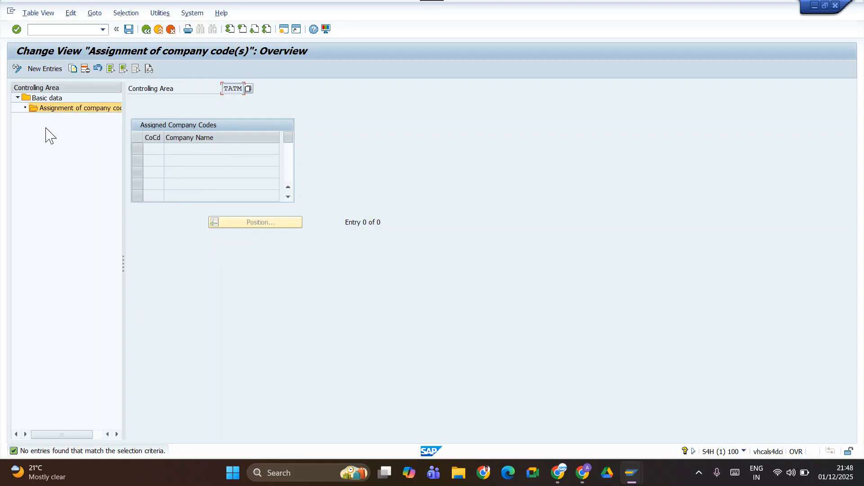
# Assign company code TATM to the controlling area, save it in the customizing request, and return to the Implementation Guide.
pyautogui.click(45, 69)
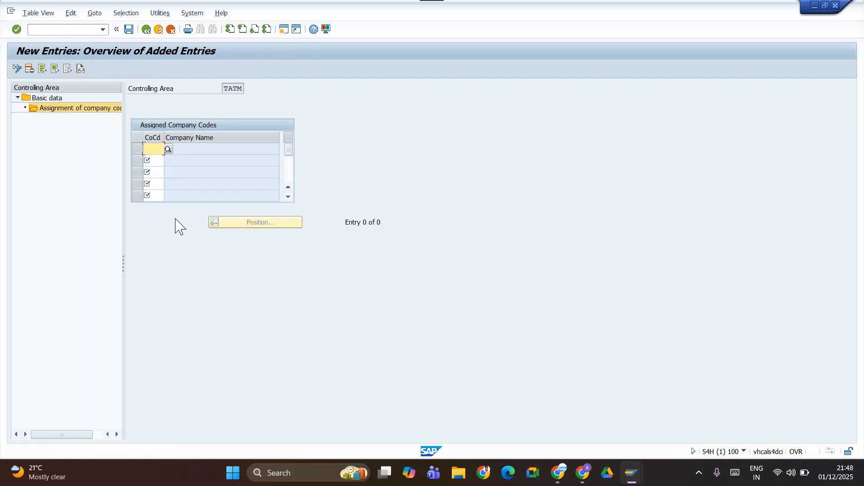
pyautogui.write('TATM')
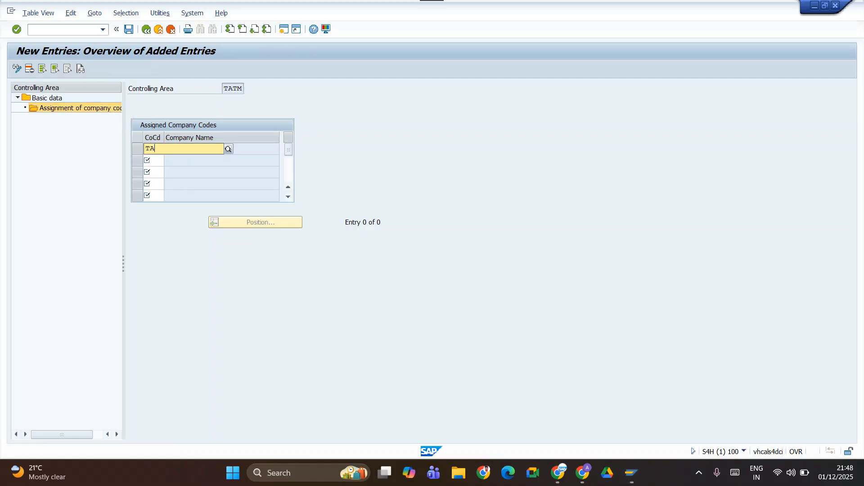
pyautogui.press('Return')
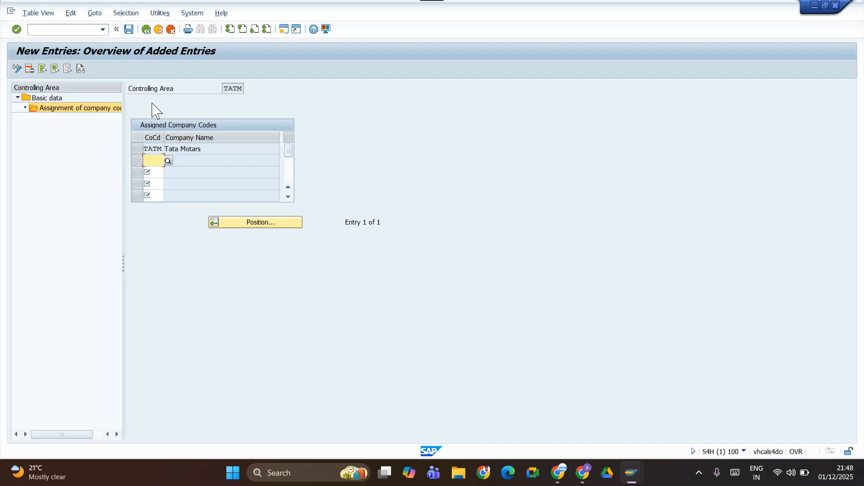
pyautogui.click(129, 30)
pyautogui.click(209, 188)
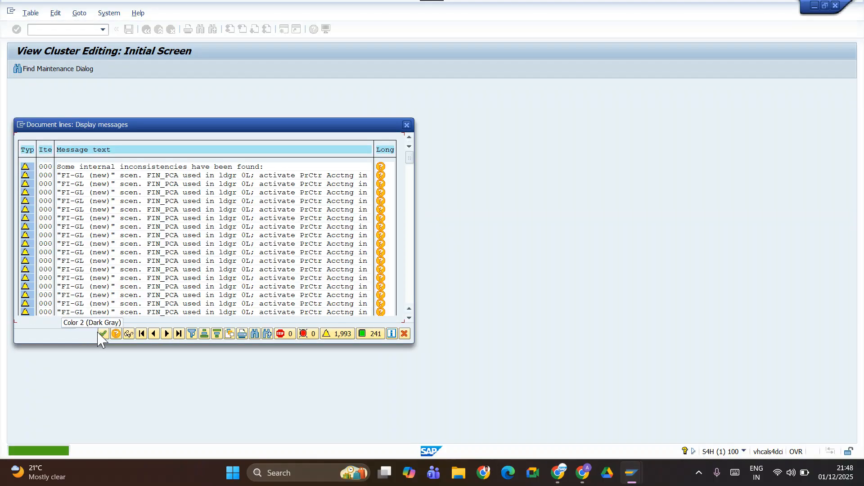
pyautogui.click(103, 334)
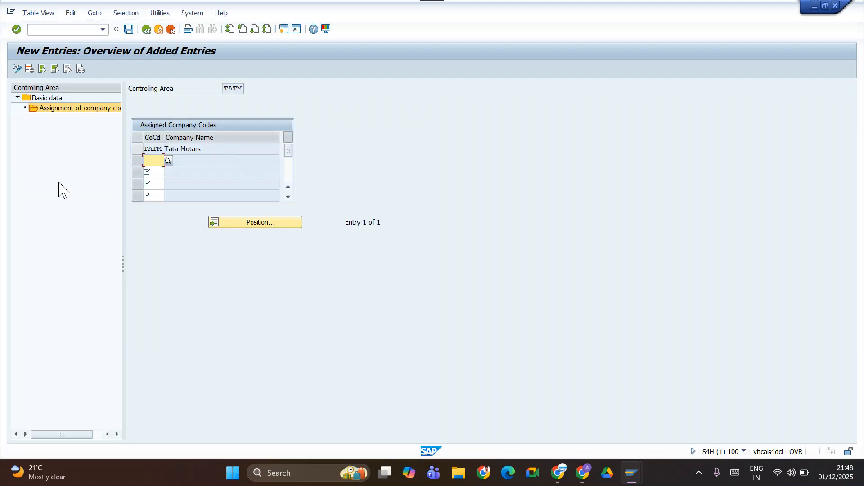
pyautogui.click(146, 30)
pyautogui.click(149, 30)
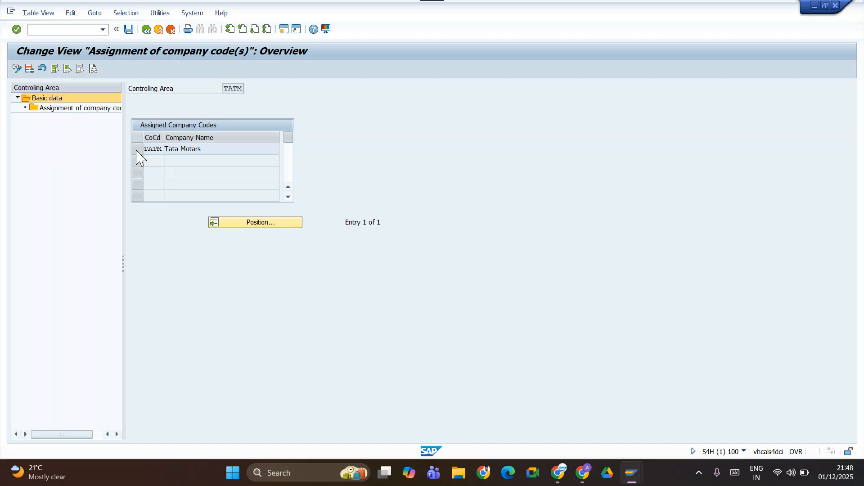
pyautogui.click(147, 30)
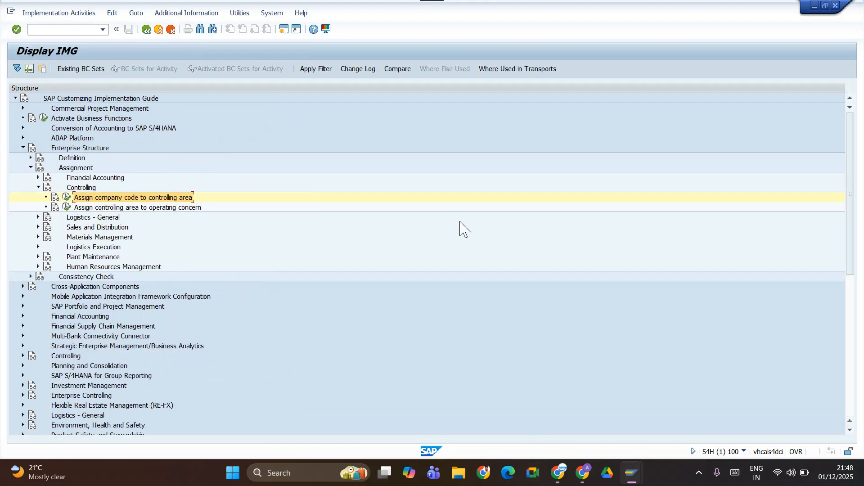
# Switch to the "New Batch 09 to 10 Nov" spreadsheet and change the Controlling Area code in C22 to TATM.
pyautogui.hotkey('alt', 'Tab')
pyautogui.hotkey('alt', 'Tab')
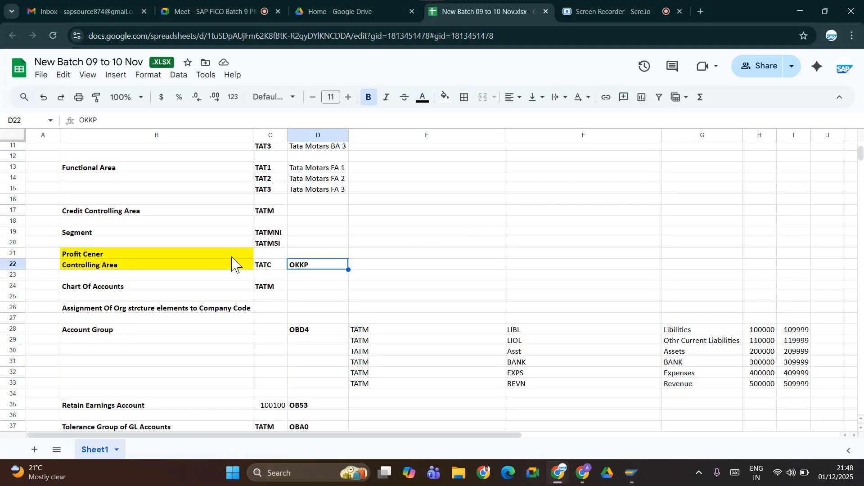
pyautogui.click(266, 269)
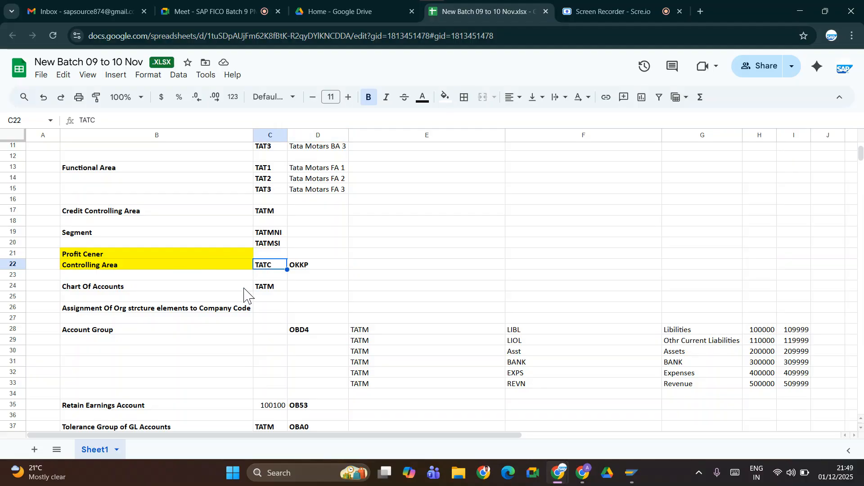
pyautogui.write('T')
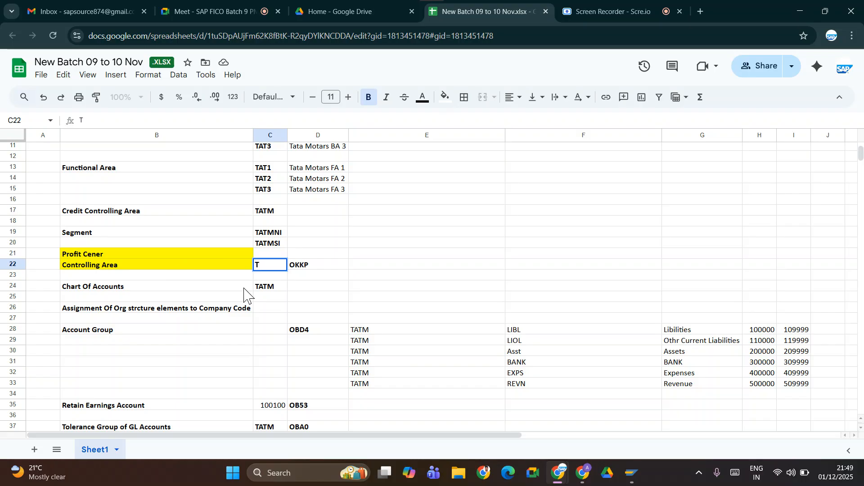
pyautogui.write('ATM')
pyautogui.hotkey('ctrl', 'Return')
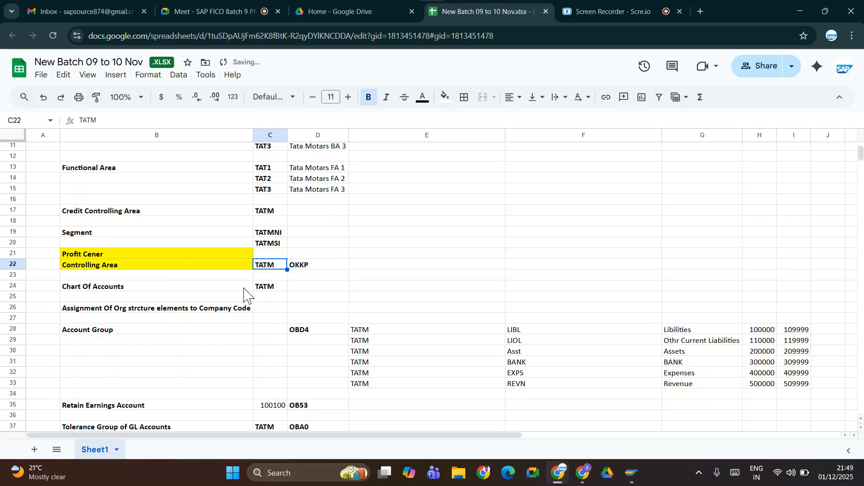
# Replace the yellow fill of the Controlling Area label in B22 with white and select the Profit Cener label below Segment.
pyautogui.click(220, 266)
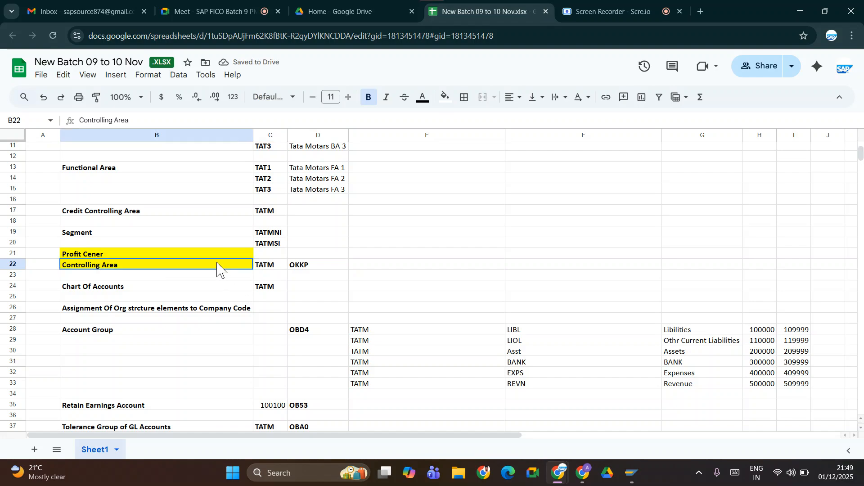
pyautogui.click(446, 99)
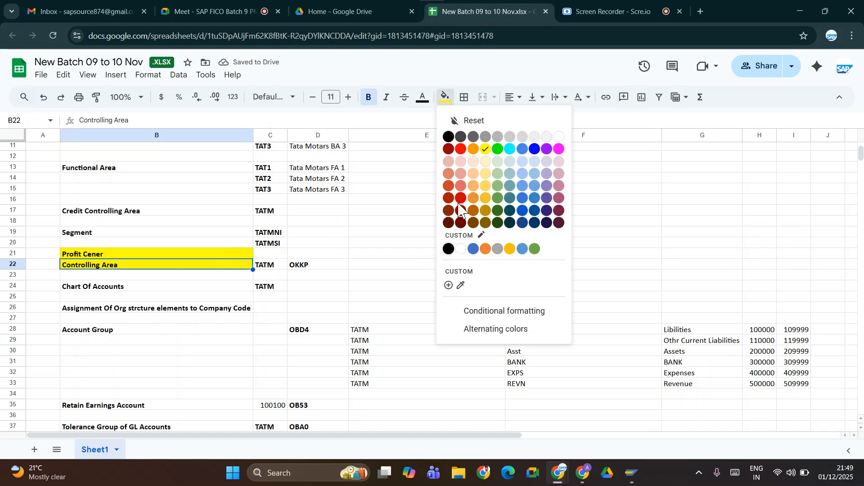
pyautogui.click(462, 247)
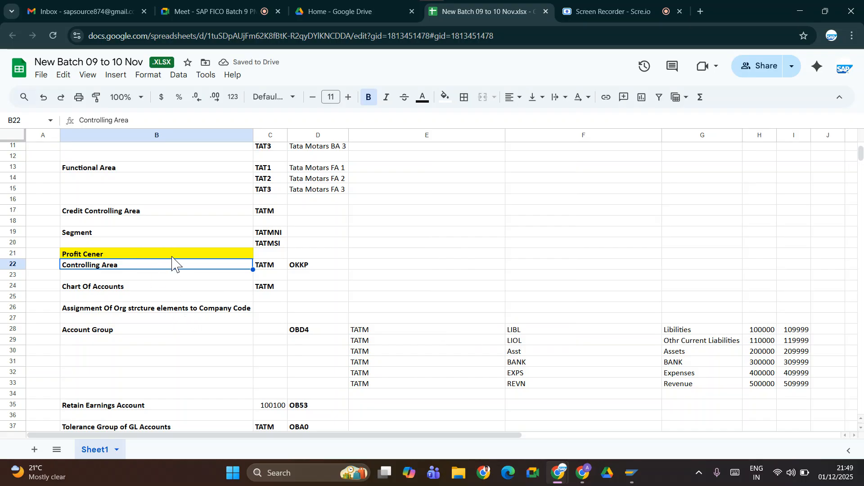
pyautogui.click(192, 257)
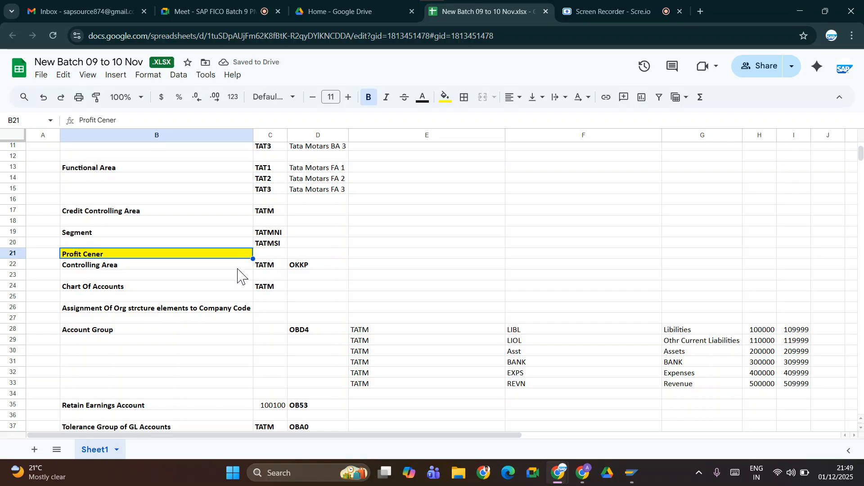
# Switch to the SAP Implementation Guide, collapse the Assignment branch, and expand the Financial Accounting definitions under Enterprise Structure.
pyautogui.hotkey('alt', 'Tab')
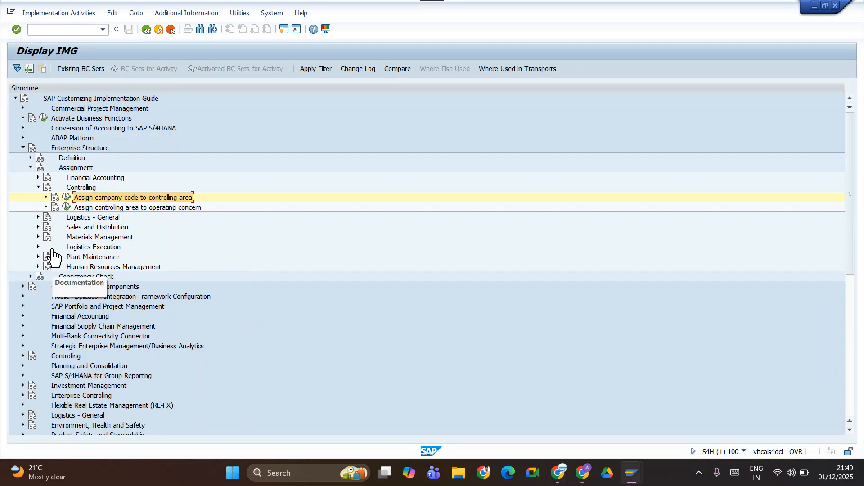
pyautogui.click(38, 188)
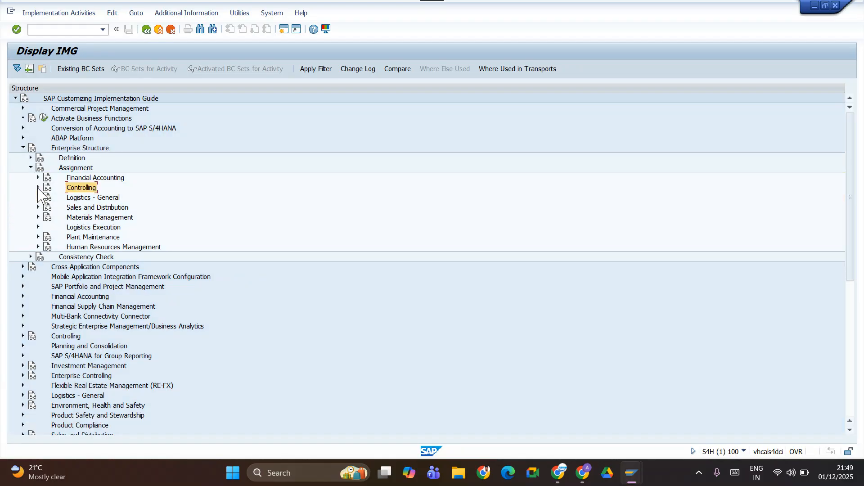
pyautogui.click(38, 177)
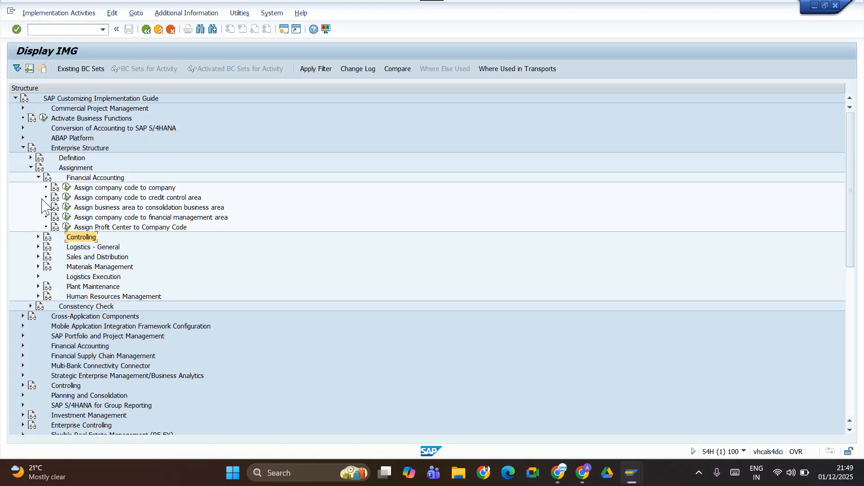
pyautogui.click(38, 177)
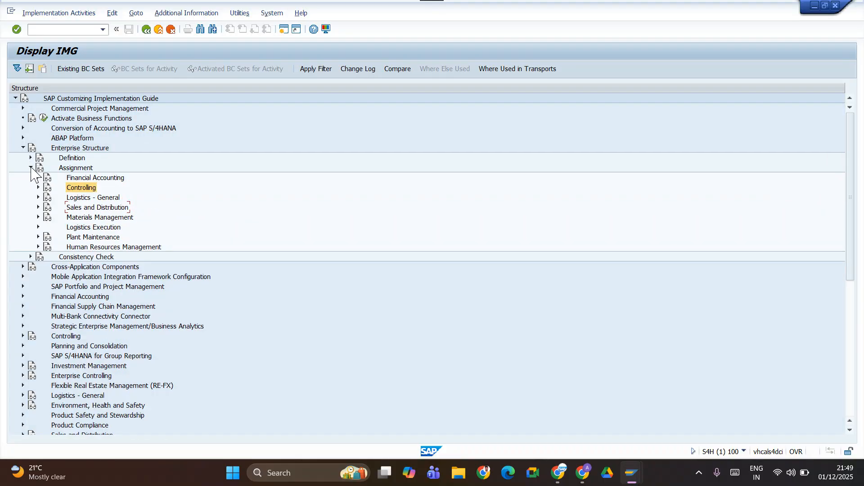
pyautogui.click(31, 167)
pyautogui.click(31, 157)
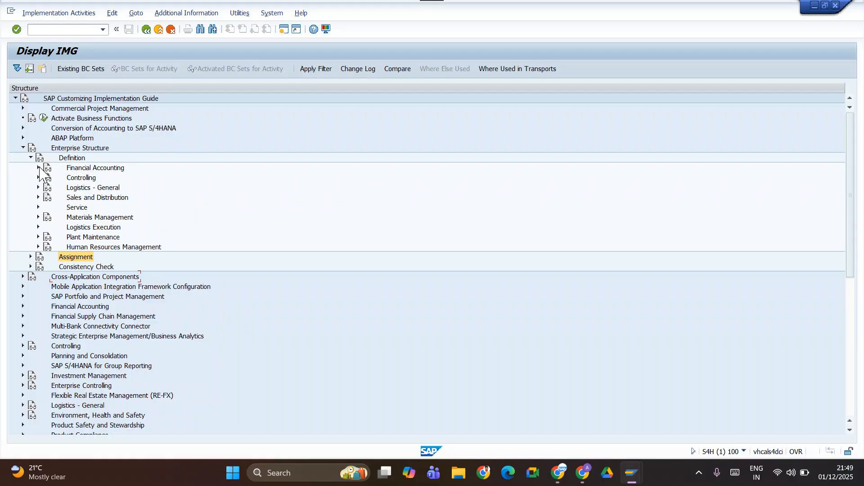
pyautogui.click(39, 168)
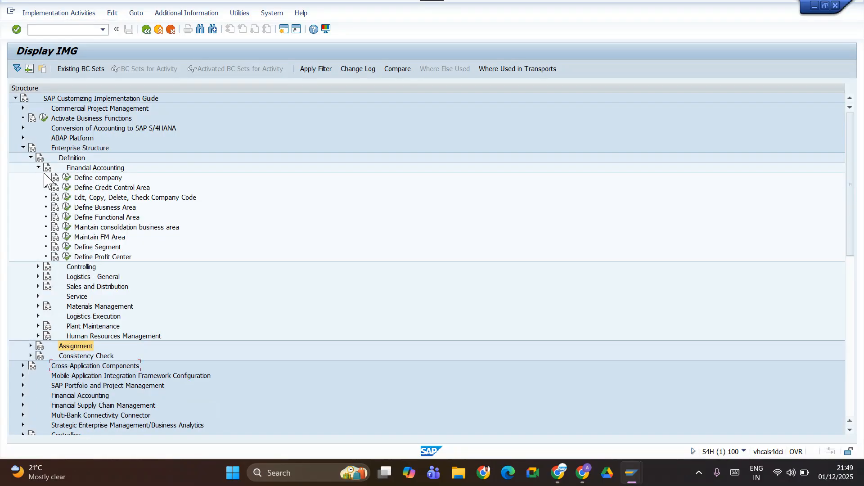
# Start the EC-PCA: Create profit center activity from Define Profit Center and set the controlling area to TATM.
pyautogui.click(66, 257)
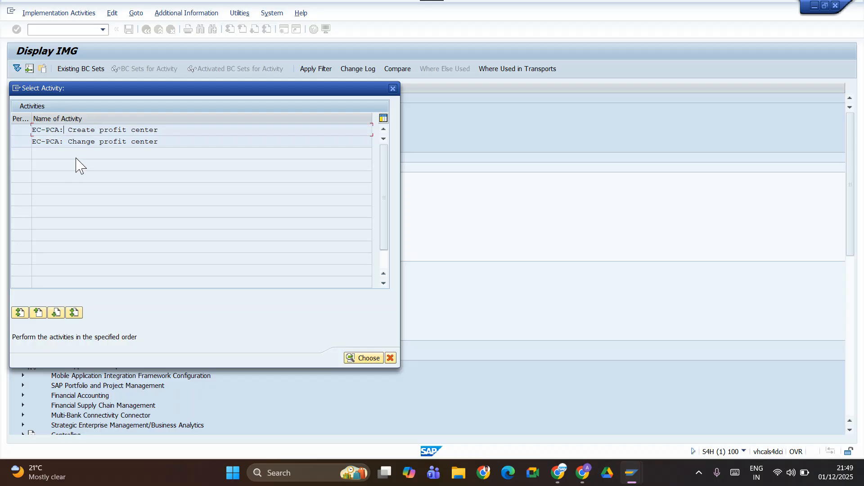
pyautogui.doubleClick(49, 130)
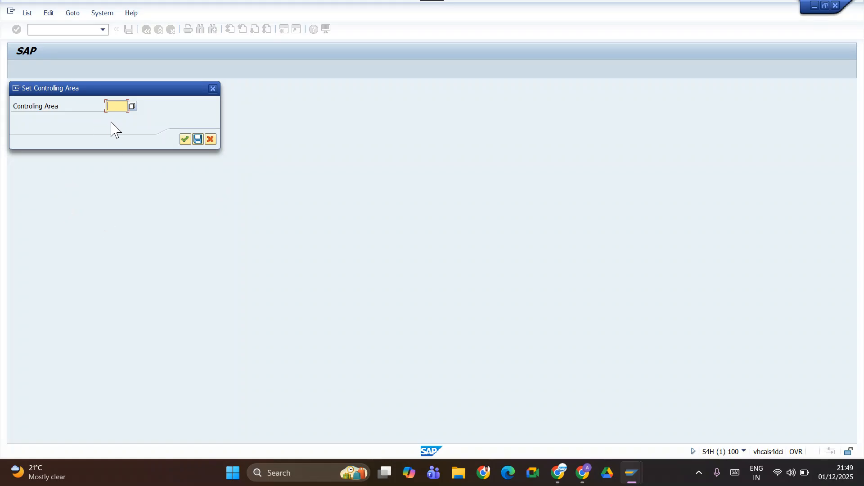
pyautogui.write('TA')
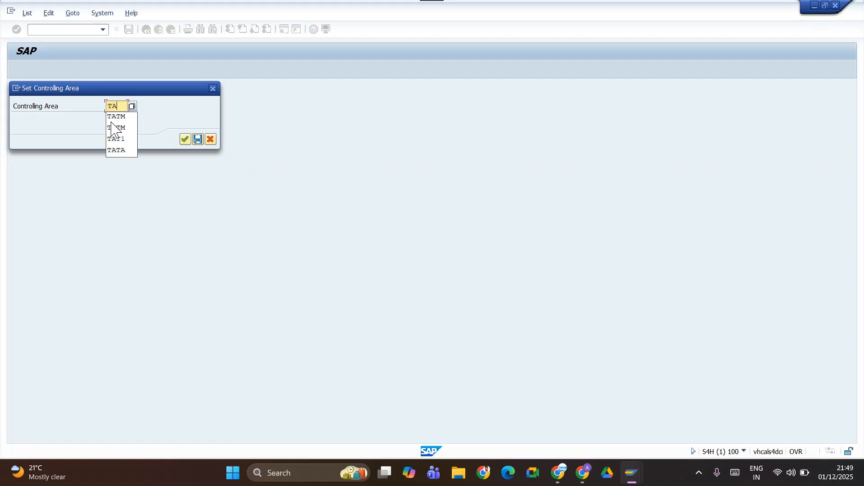
pyautogui.write('TM')
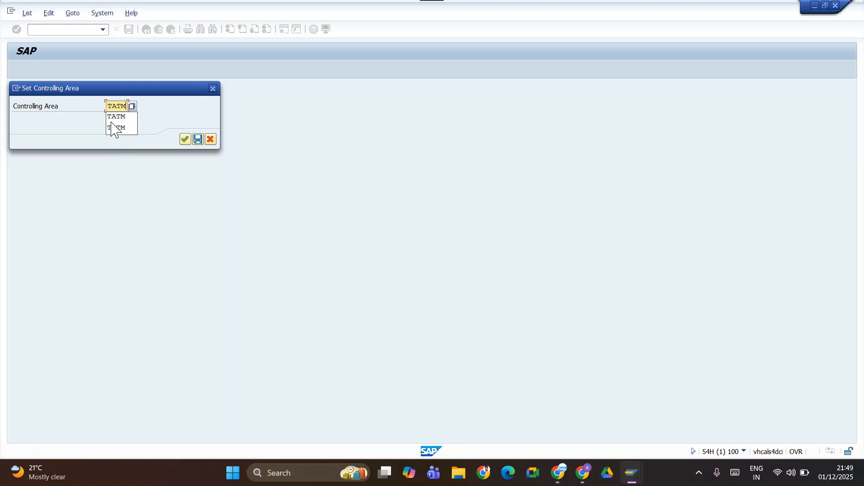
pyautogui.click(113, 128)
pyautogui.press('Return')
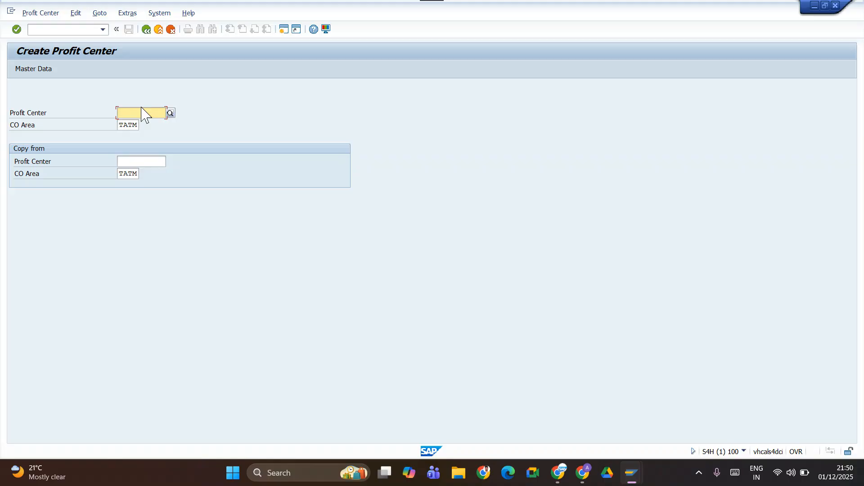
# Enter 1010 as the new profit center, open its basic data, and activate the Name field.
pyautogui.write('1')
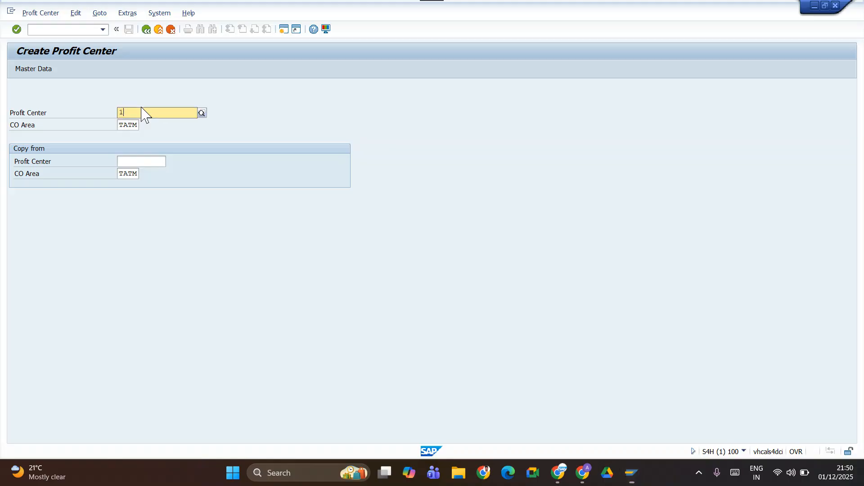
pyautogui.write('00')
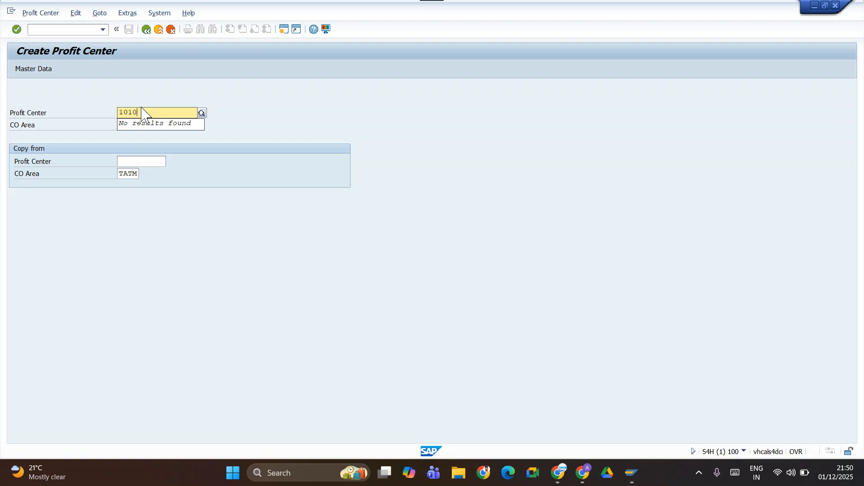
pyautogui.press('Tab')
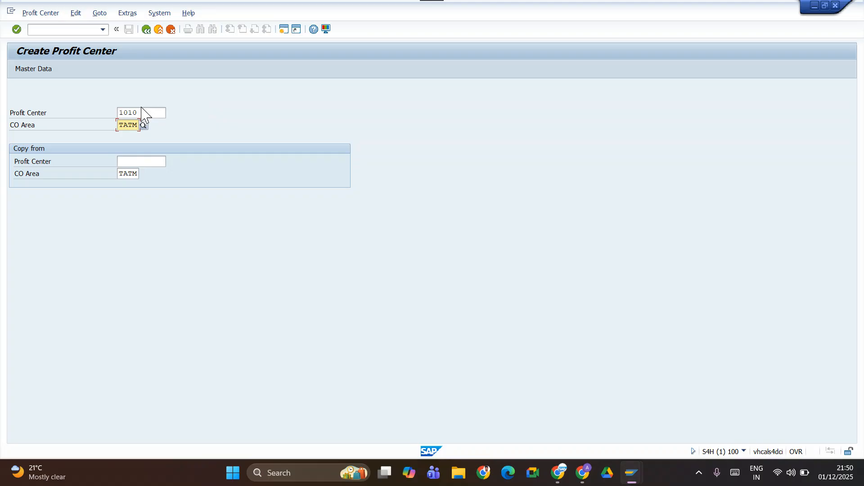
pyautogui.press('Return')
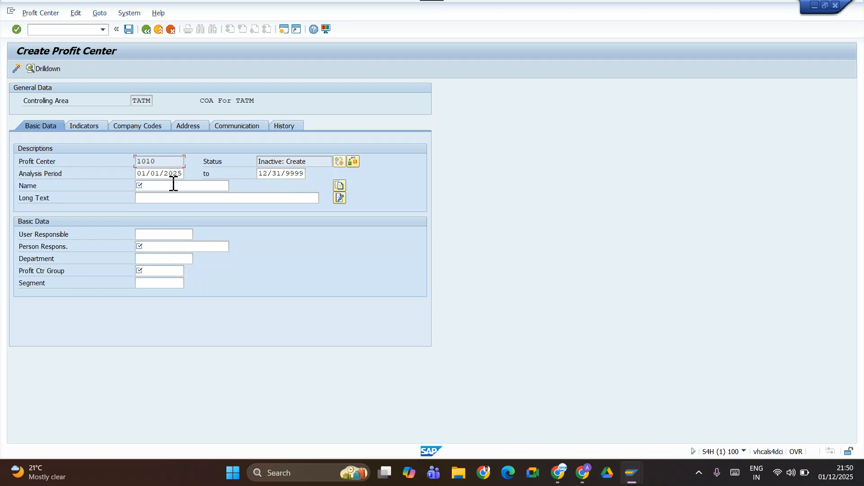
pyautogui.click(191, 185)
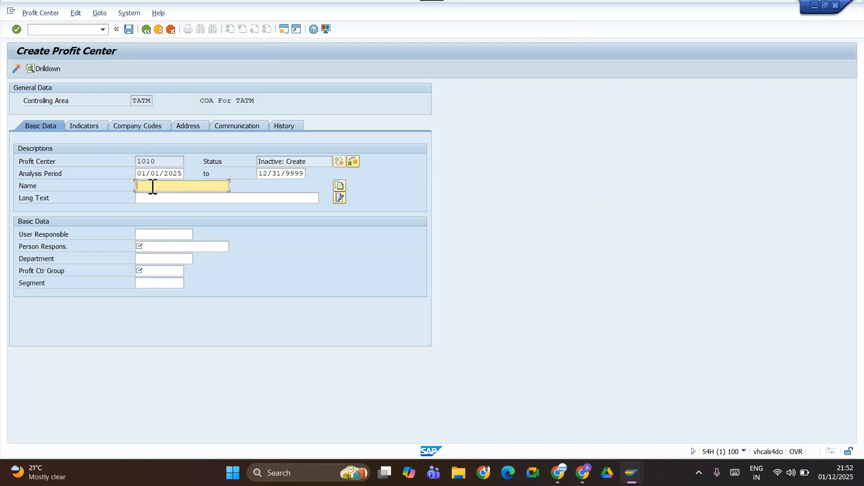
# Enter Banglore Rural as both the name and the long text of profit center 1010.
pyautogui.write('bANGALORE')
pyautogui.press('BackSpace')
pyautogui.press('BackSpace')
pyautogui.press('BackSpace')
pyautogui.press('BackSpace')
pyautogui.press('BackSpace')
pyautogui.press('BackSpace')
pyautogui.press('BackSpace')
pyautogui.press('BackSpace')
pyautogui.press('BackSpace')
pyautogui.write('Bangore Rural')
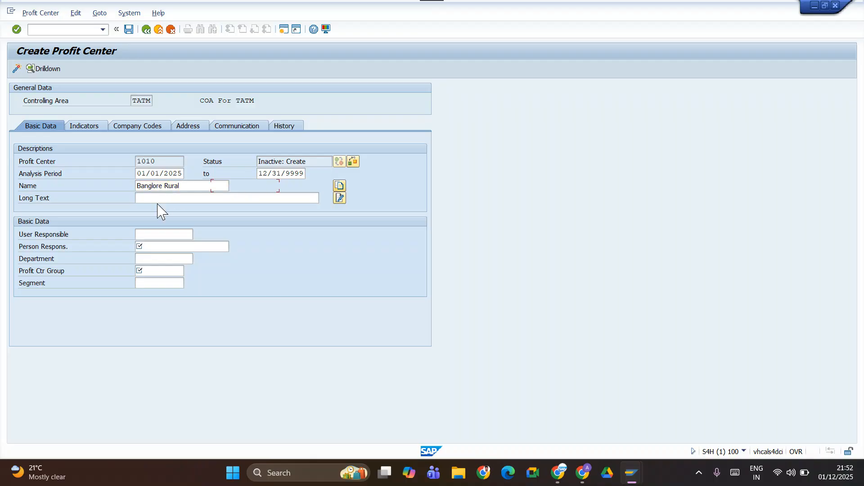
pyautogui.click(158, 200)
pyautogui.write('Banglore Rural')
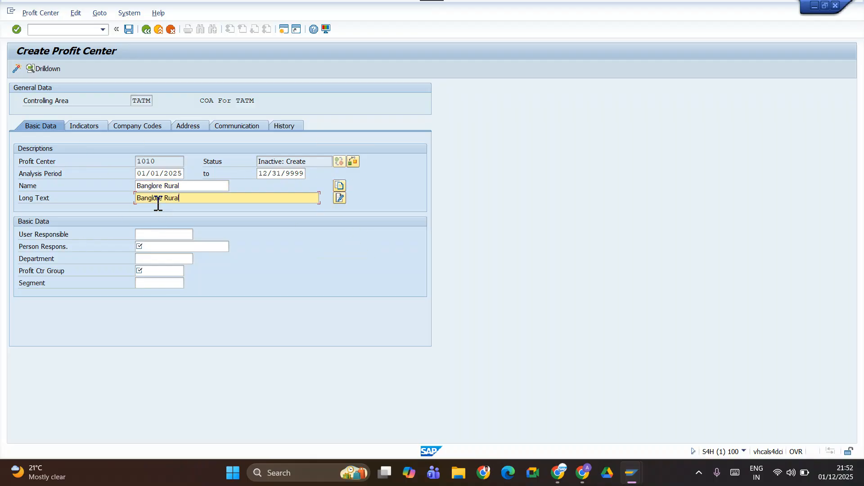
# Enter the responsible person's name and look up the available profit center groups.
pyautogui.click(160, 247)
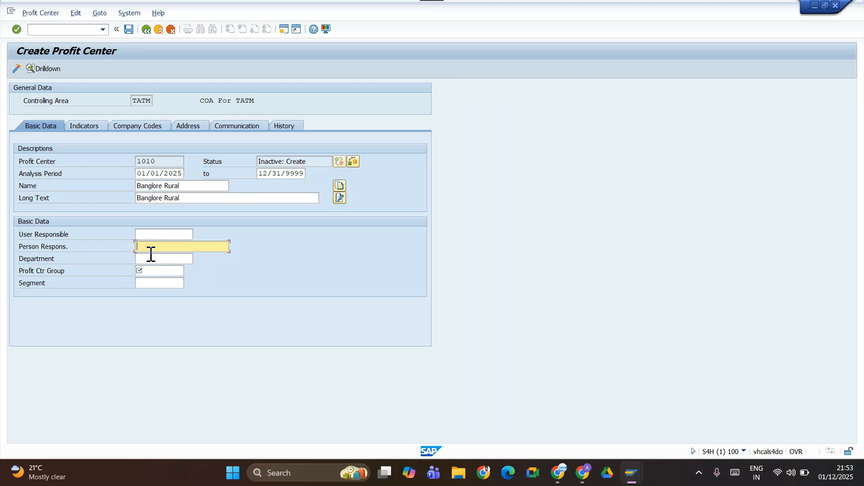
pyautogui.write('Raaju')
pyautogui.click(149, 271)
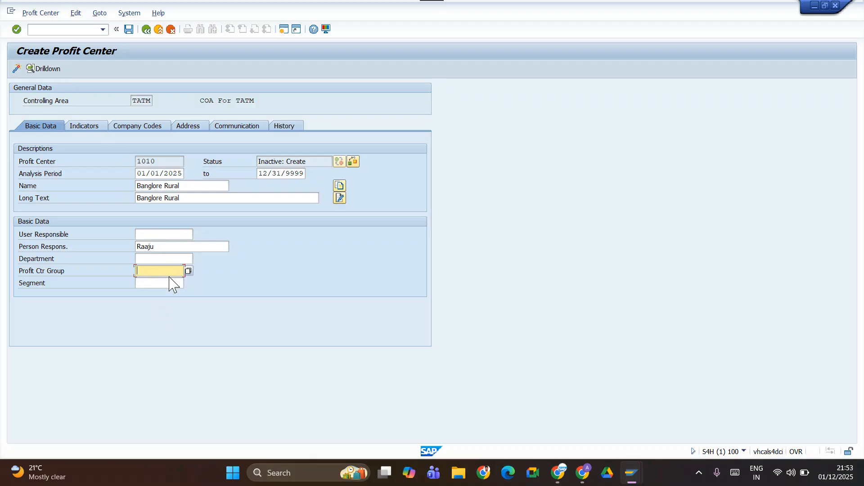
pyautogui.click(188, 271)
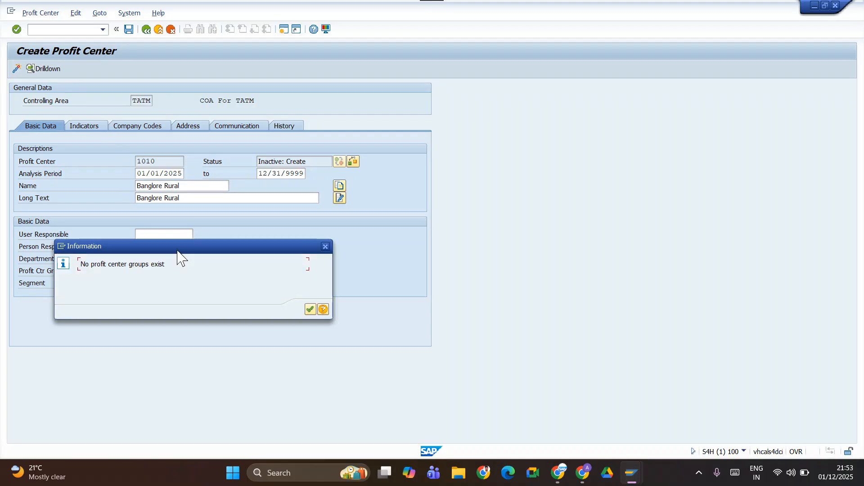
pyautogui.click(309, 309)
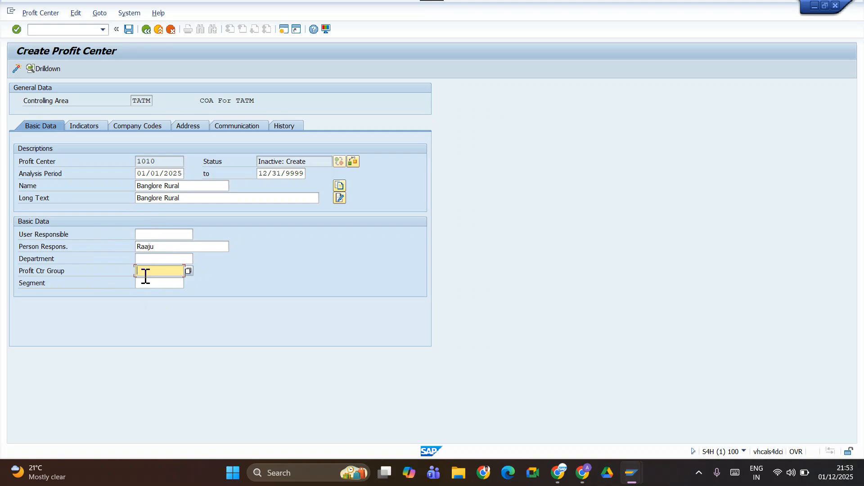
pyautogui.press('Return')
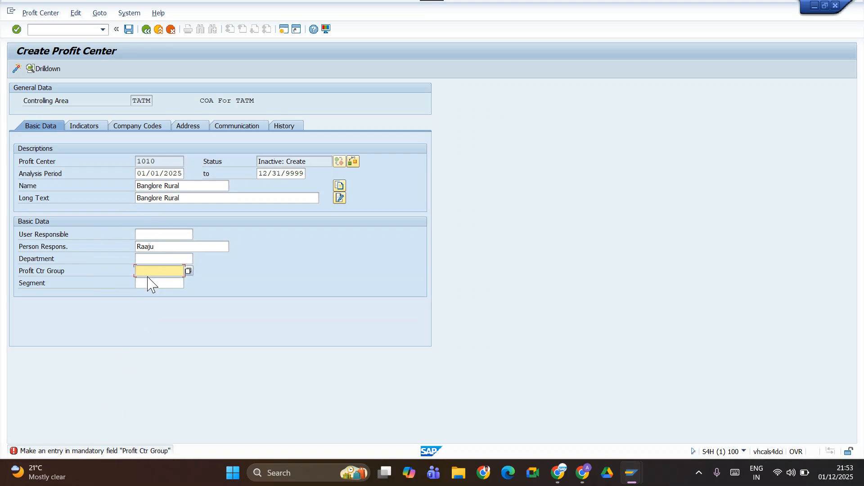
# Try to assign TATM as the profit center group of profit center 1010.
pyautogui.write('tatm')
pyautogui.press('Return')
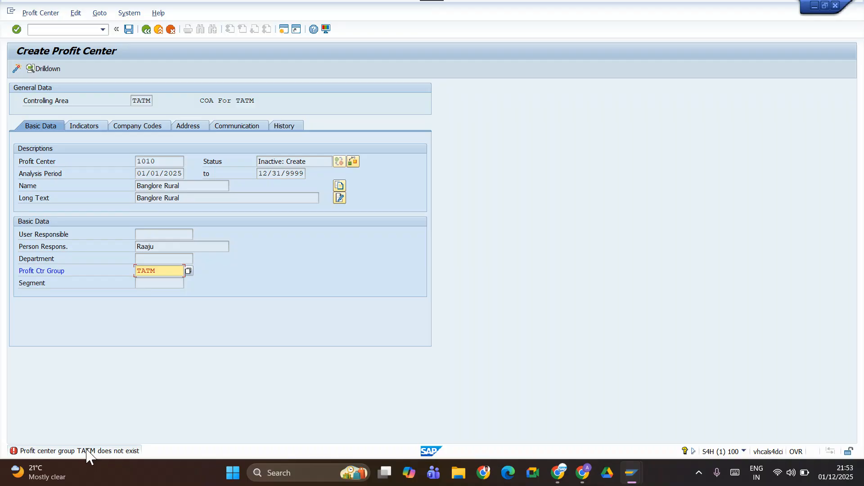
# Follow the error help's link for creating a profit center group and start Define Profit Center Groups under Profit Center Accounting.
pyautogui.click(86, 450)
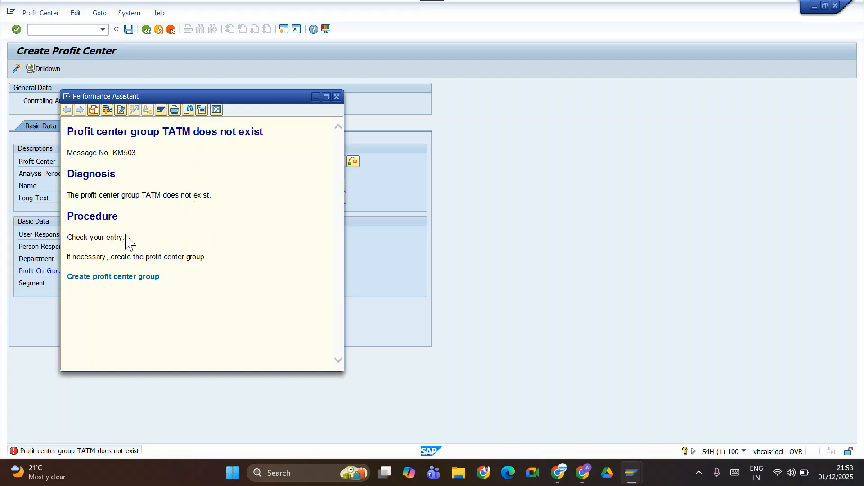
pyautogui.click(80, 278)
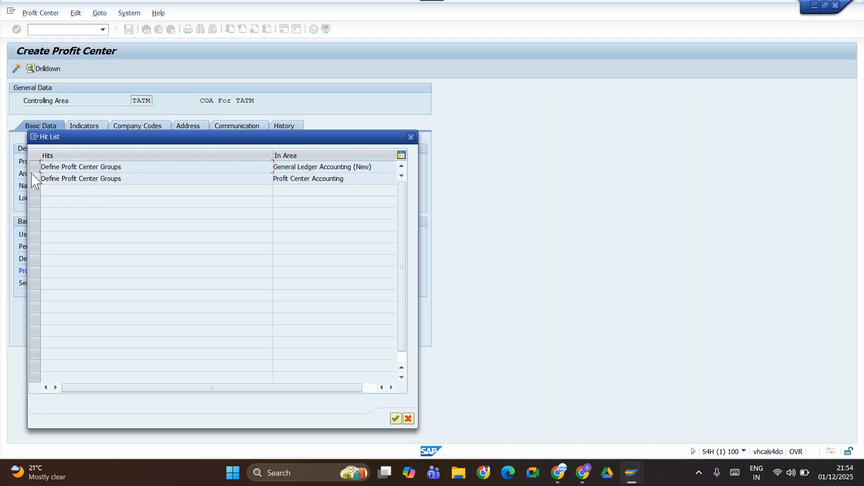
pyautogui.doubleClick(47, 178)
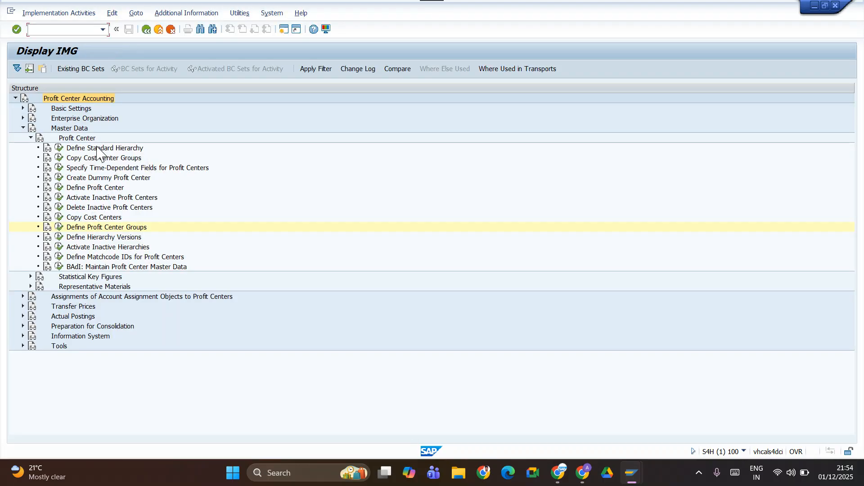
pyautogui.click(59, 228)
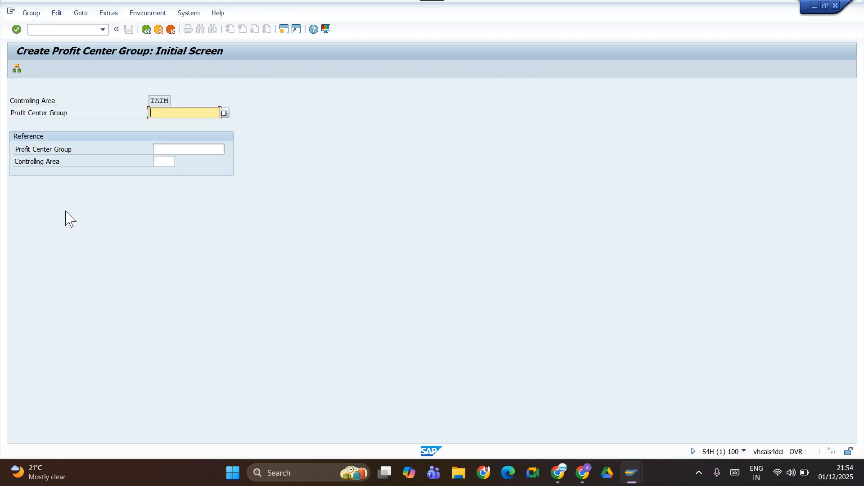
pyautogui.click(119, 145)
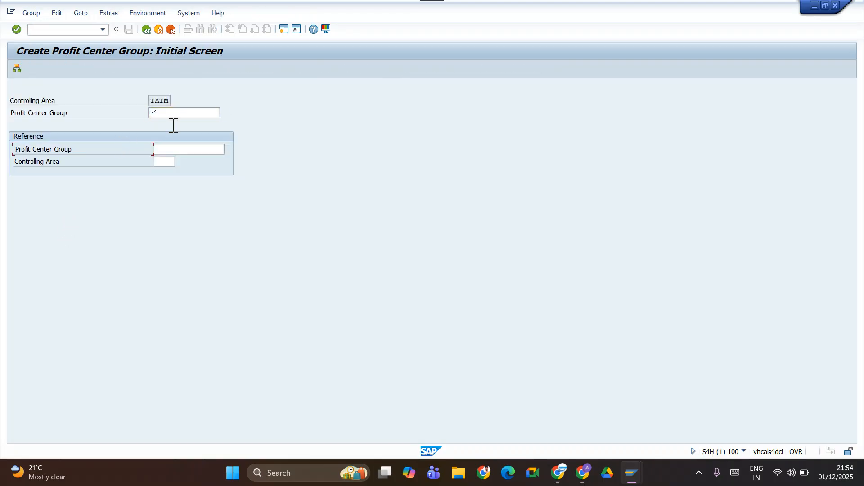
# Check the transaction code of the profit center group creation screen and return to the implementation guide.
pyautogui.click(744, 452)
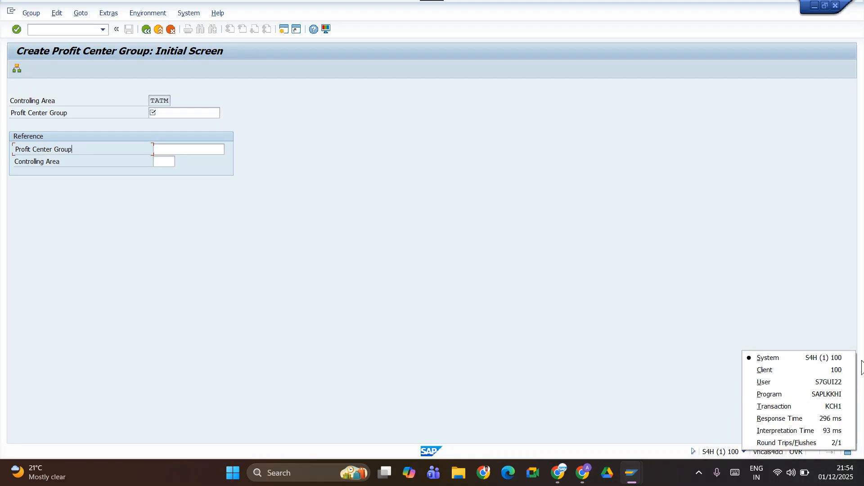
pyautogui.click(527, 321)
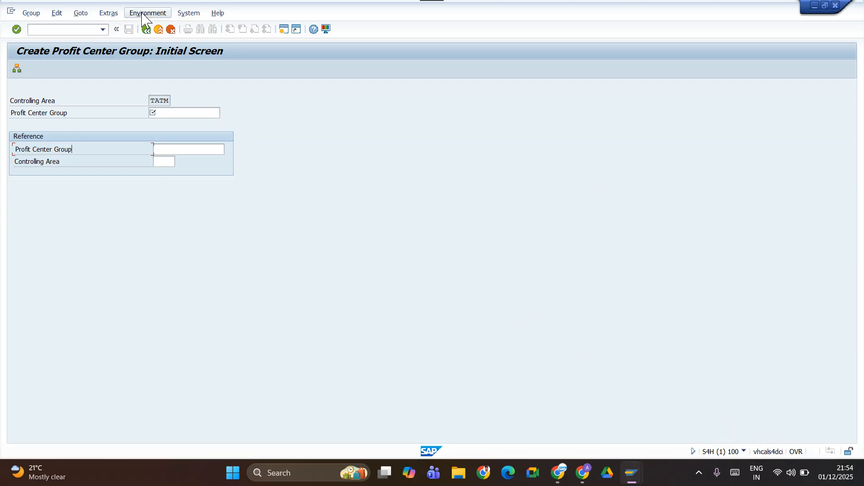
pyautogui.click(143, 31)
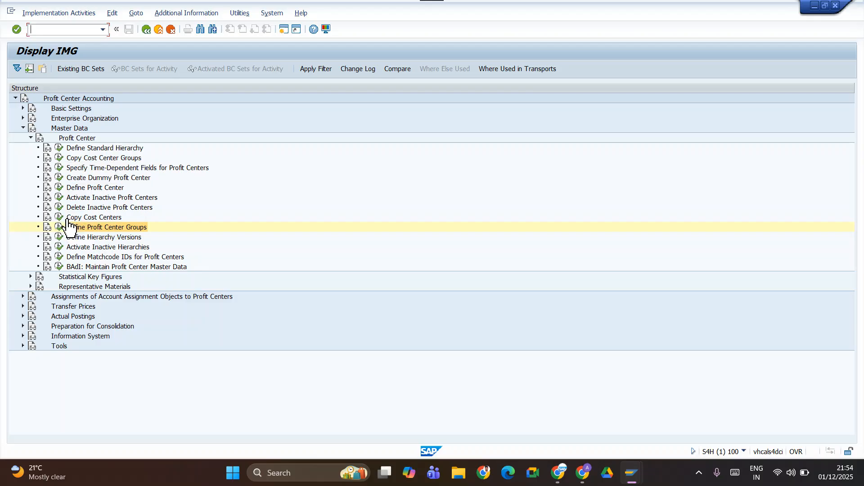
# Switch to the New Batch 09 to 10 Nov spreadsheet and remove the yellow fill from the Profit Cener label in B21.
pyautogui.hotkey('alt', 'Tab')
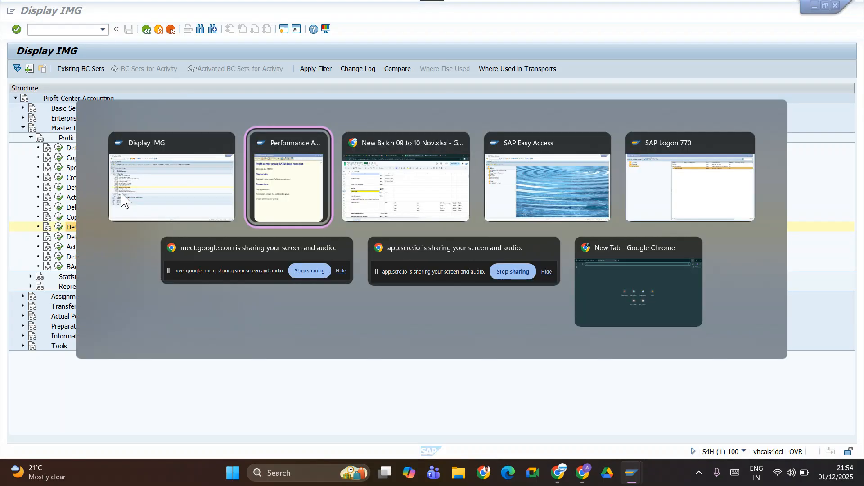
pyautogui.hotkey('alt', 'Tab')
pyautogui.press('Tab')
pyautogui.press('Tab')
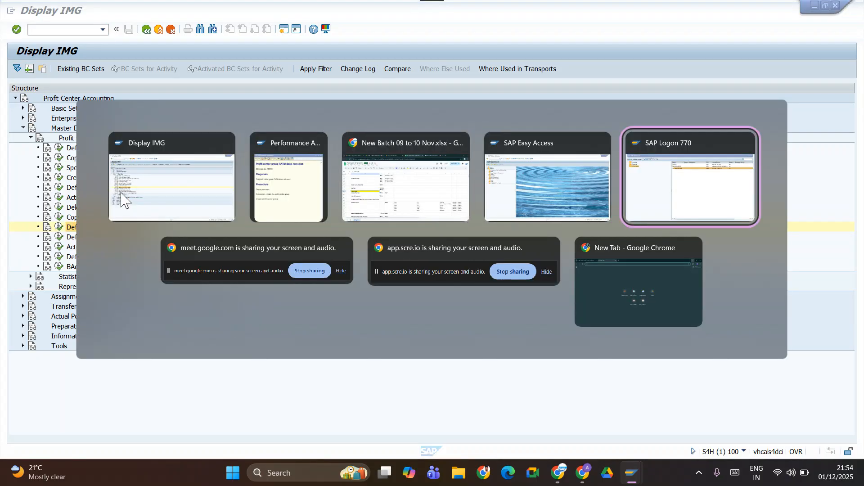
pyautogui.hotkey('shift', 'Tab')
pyautogui.hotkey('shift', 'Tab')
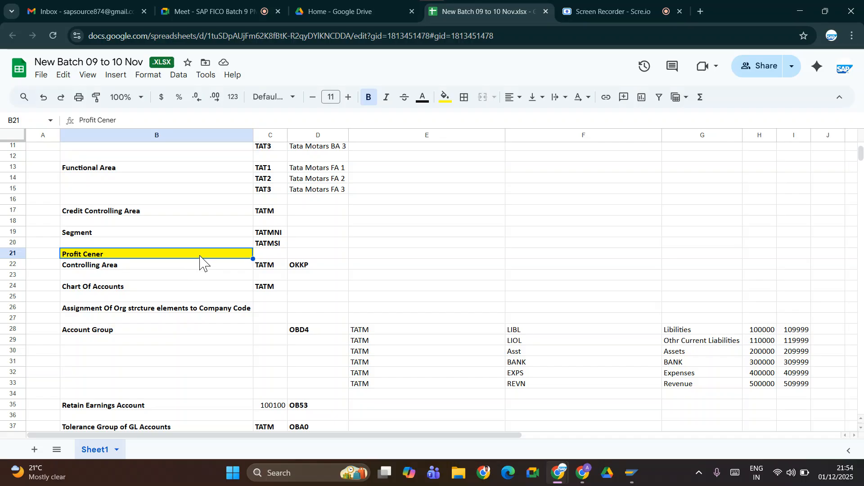
pyautogui.click(445, 97)
pyautogui.click(461, 249)
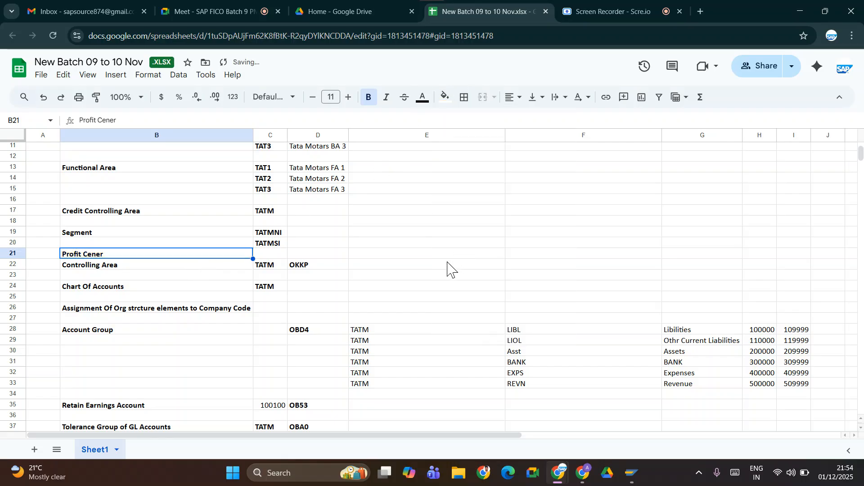
# Extend the label in B21 to Profit Cener Group.
pyautogui.doubleClick(179, 254)
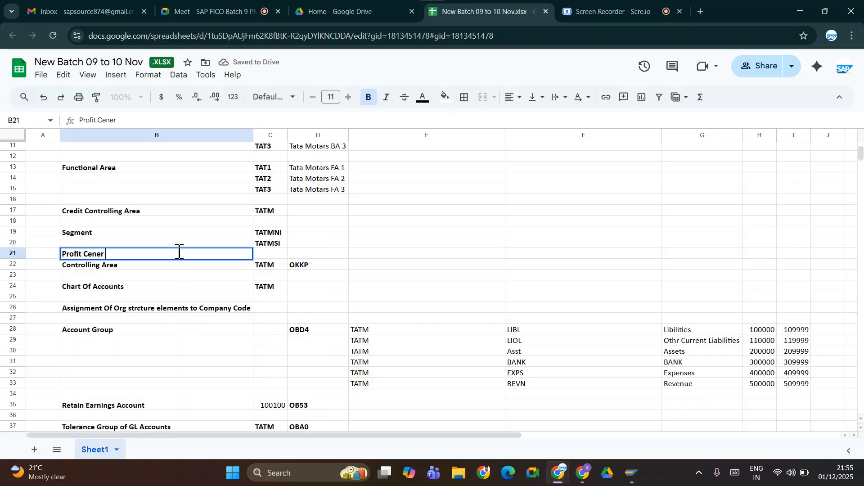
pyautogui.write('Group')
pyautogui.press('Tab')
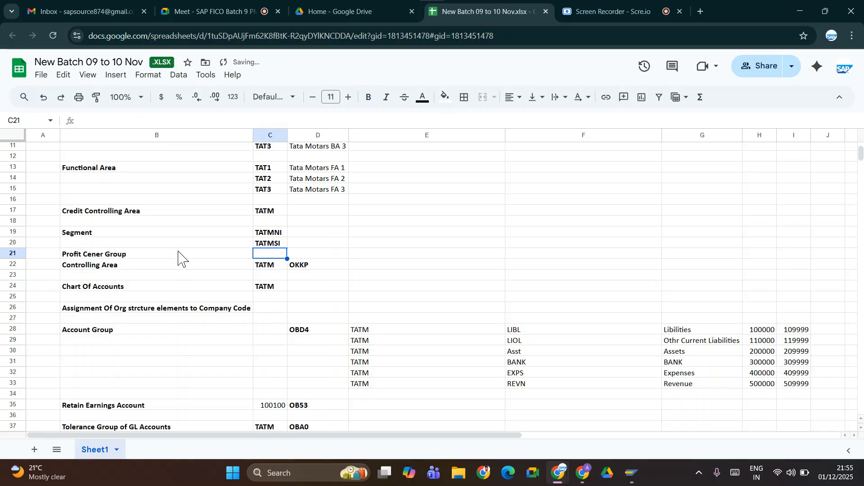
# Record the transaction code KCH1 in bold in D21 and select the empty cell C21 beside it.
pyautogui.write('KCH')
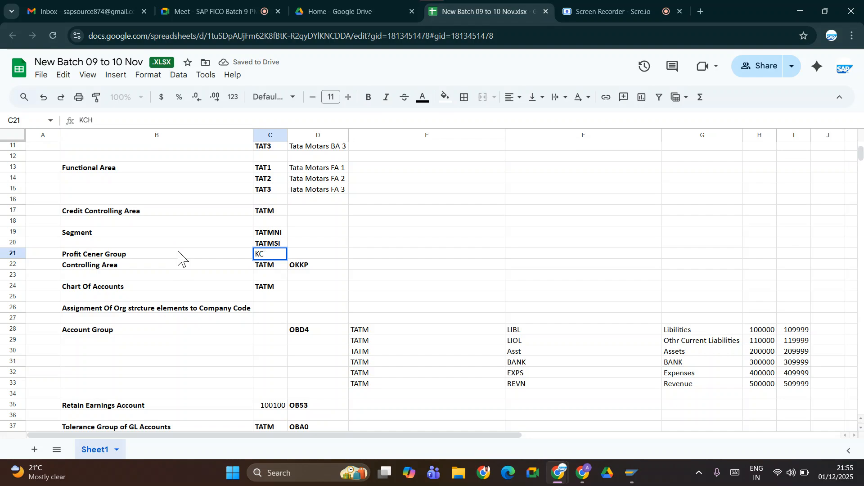
pyautogui.press('Escape')
pyautogui.press('Tab')
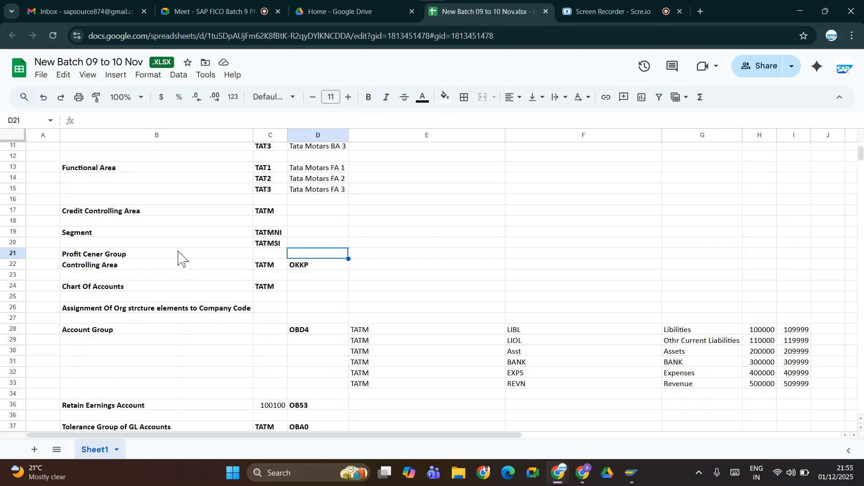
pyautogui.write('KCH1')
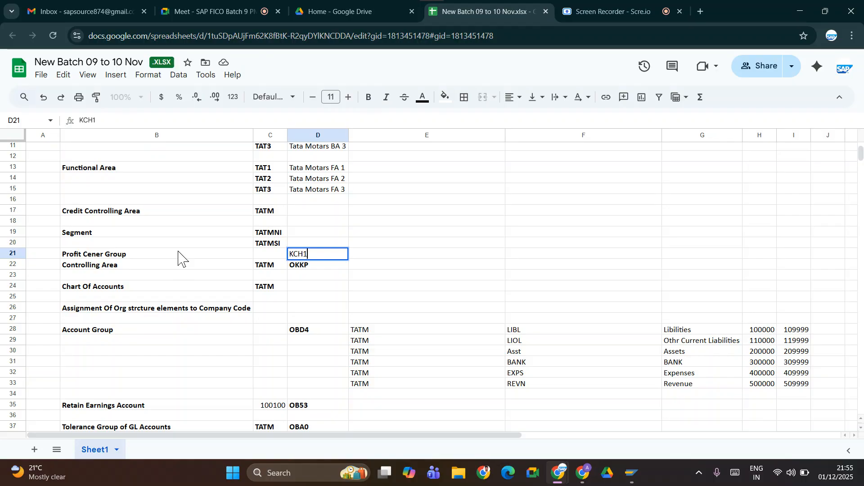
pyautogui.press('Tab')
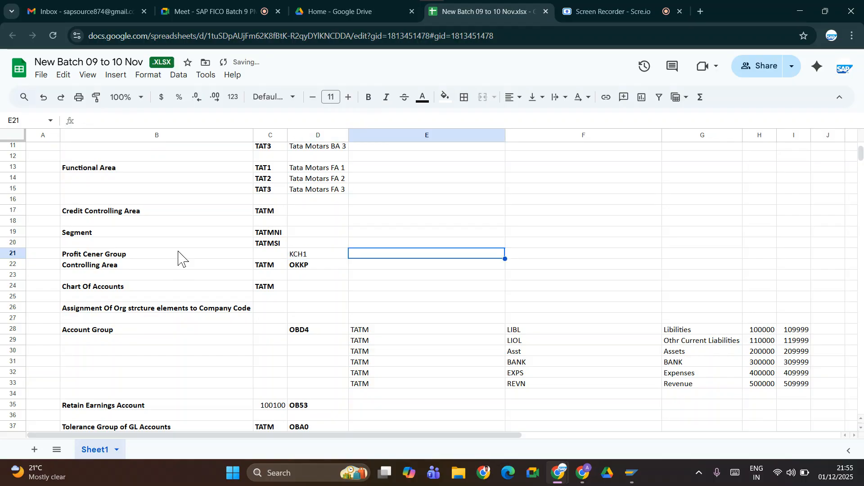
pyautogui.press('Left')
pyautogui.hotkey('ctrl', 'b')
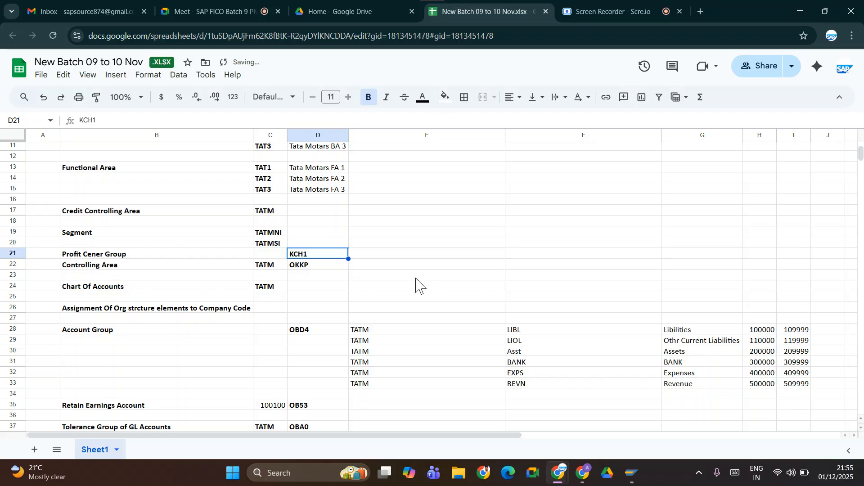
pyautogui.click(266, 255)
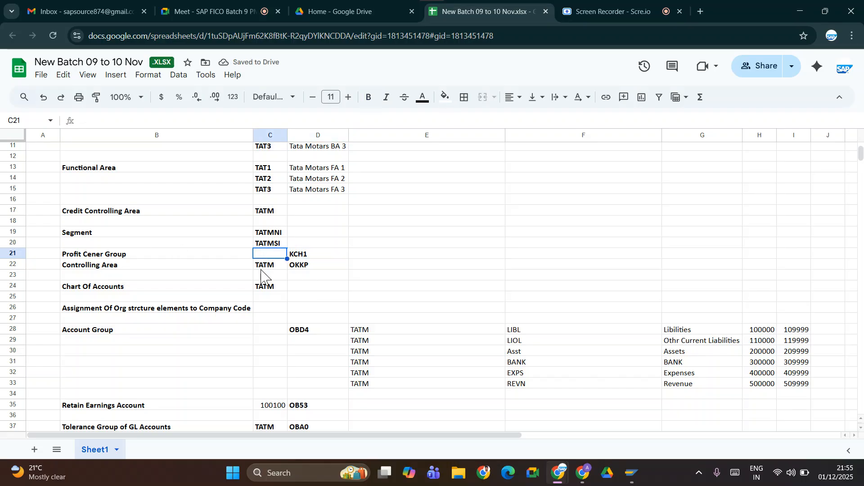
# Switch back to SAP, restart Define Profit Center Groups, and try to create the group PC GROUP TATM.
pyautogui.hotkey('alt', 'Tab')
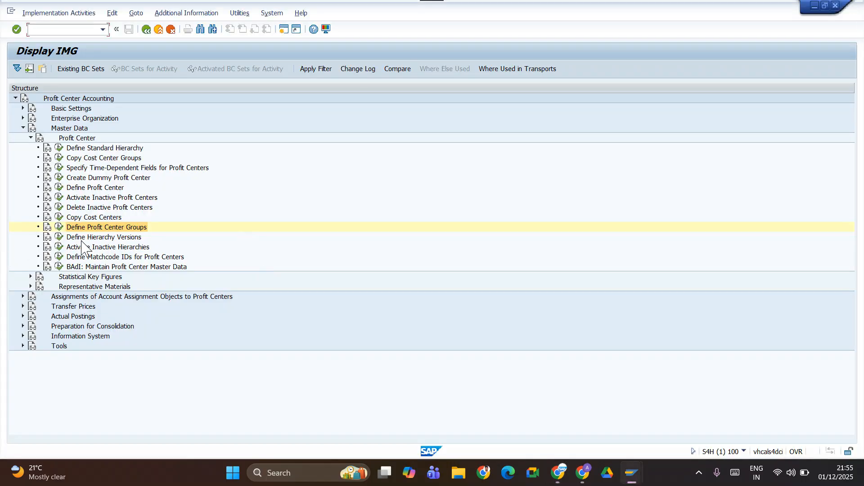
pyautogui.click(62, 230)
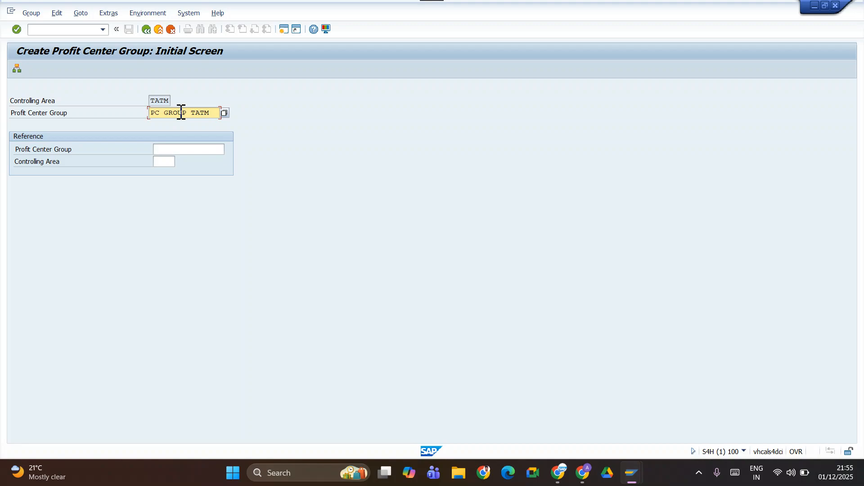
pyautogui.press('Return')
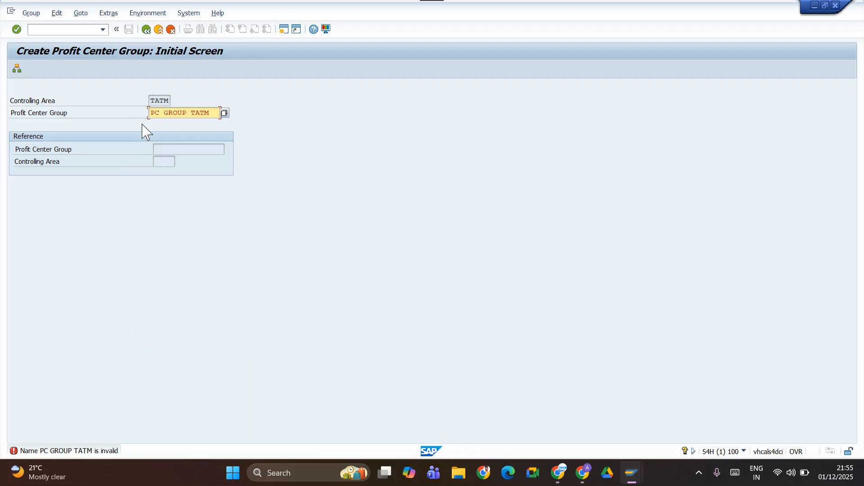
# Switch from creating to changing profit center groups and try to create the group PC GROUP TATM from there.
pyautogui.click(30, 13)
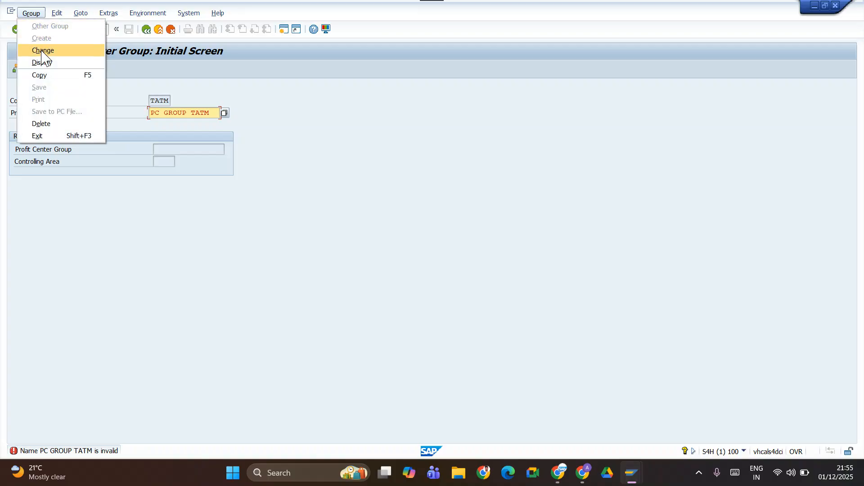
pyautogui.click(163, 99)
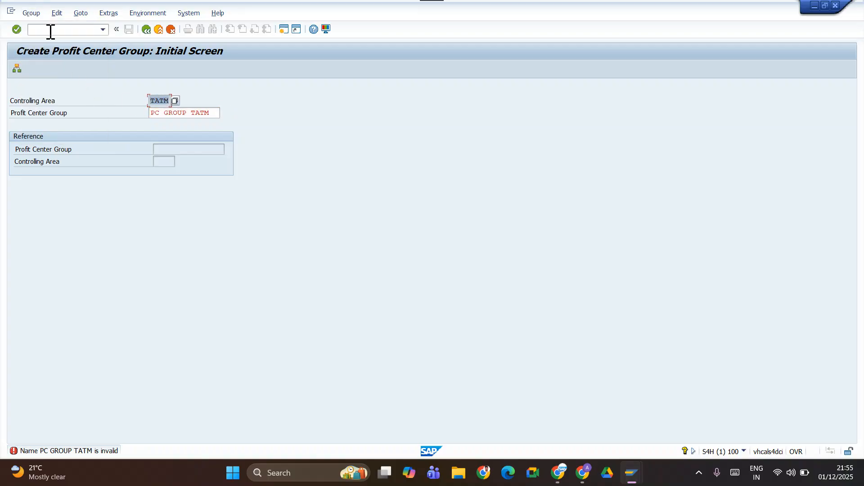
pyautogui.click(31, 13)
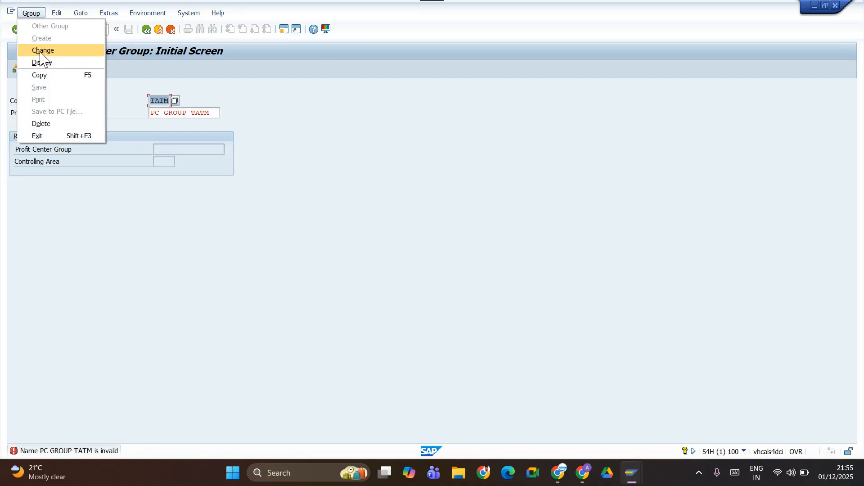
pyautogui.click(40, 53)
pyautogui.press('Return')
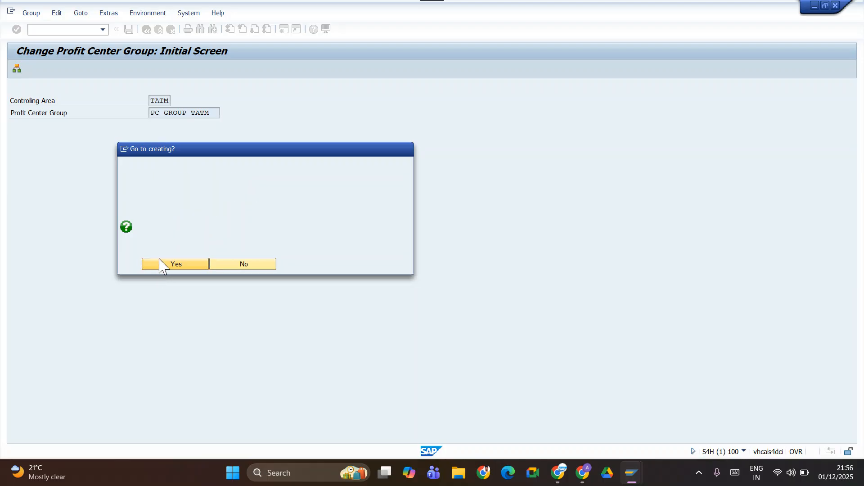
pyautogui.click(162, 265)
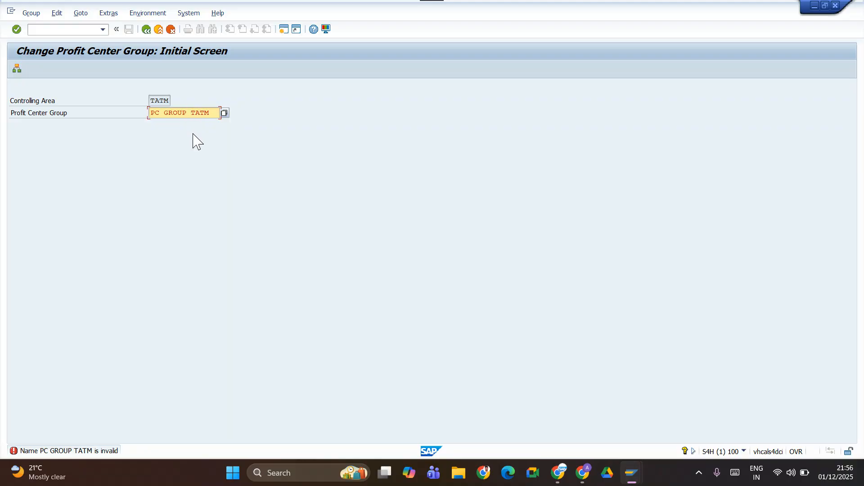
# Replace the spaces in the profit center group name with underscores and try to create PC_GROUP_TATM.
pyautogui.press('BackSpace')
pyautogui.write('-')
pyautogui.click(166, 114)
pyautogui.press('BackSpace')
pyautogui.write('-')
pyautogui.press('Return')
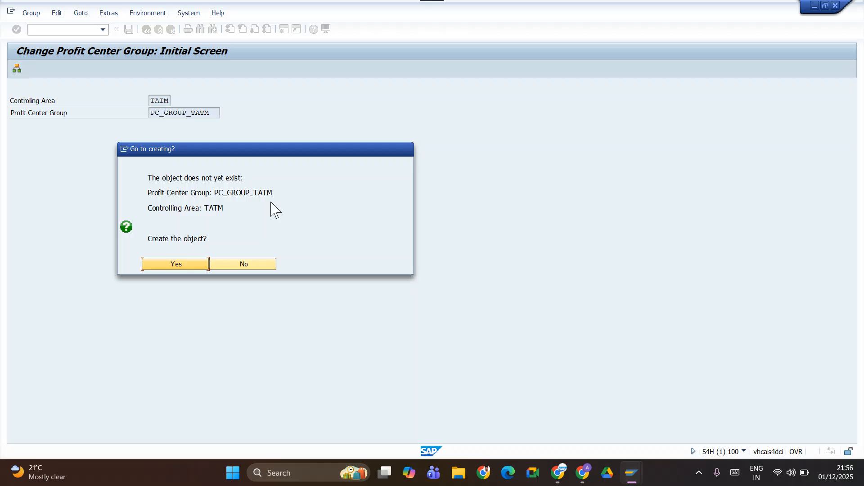
pyautogui.click(176, 266)
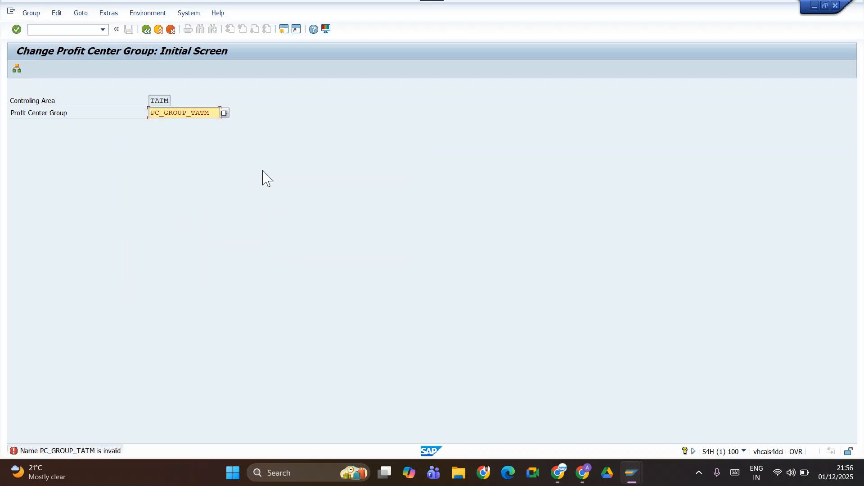
# Open the detailed help for the group name error and read the rules on length and on valid and invalid characters.
pyautogui.moveTo(211, 113); pyautogui.dragTo(149, 113)
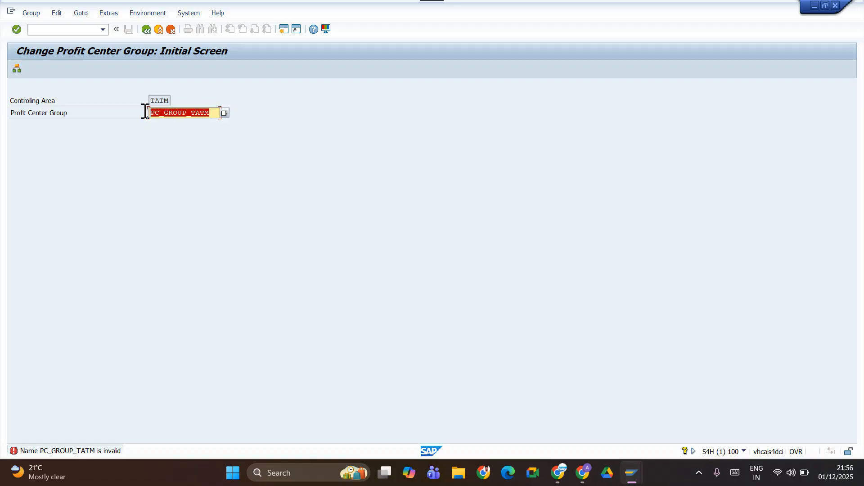
pyautogui.click(175, 140)
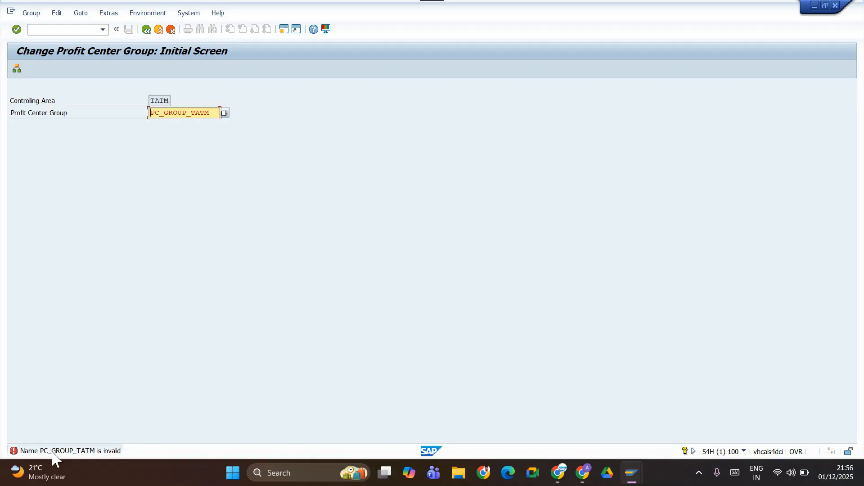
pyautogui.press('Return')
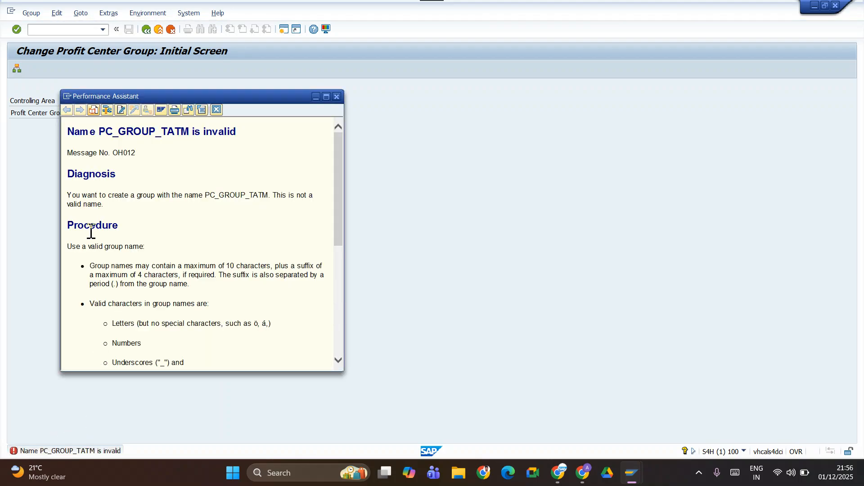
pyautogui.scroll(-5, 164, 324)
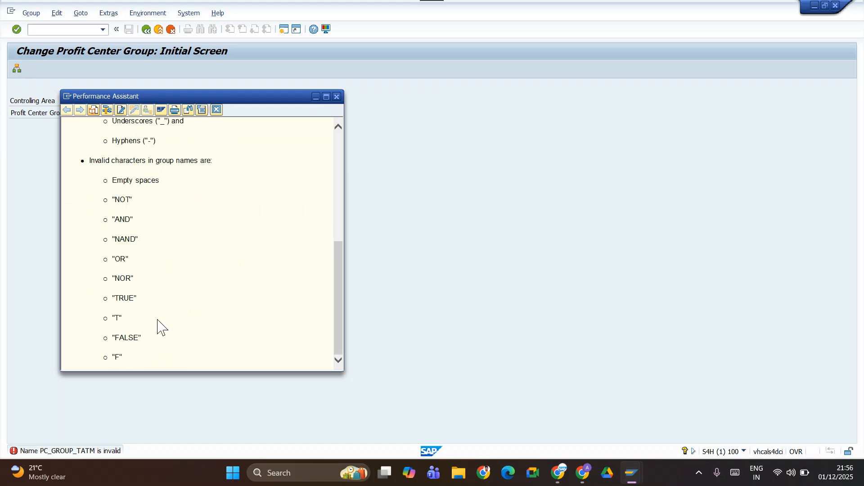
pyautogui.scroll(6, 155, 321)
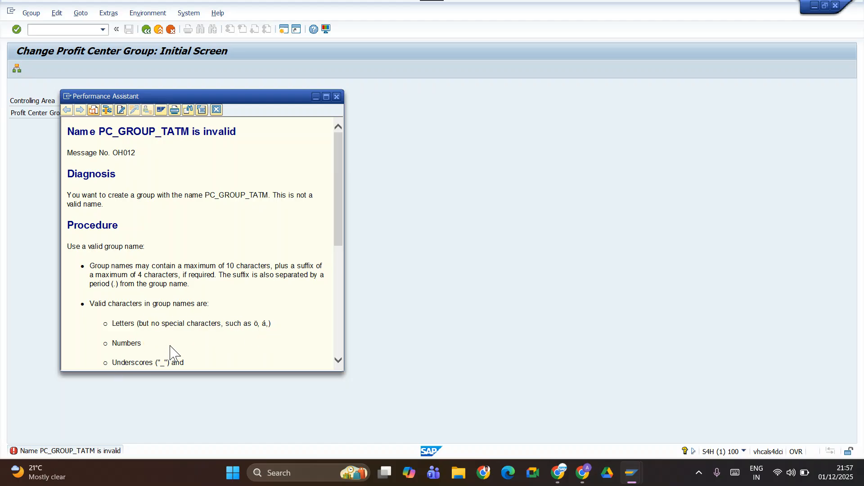
pyautogui.scroll(-5, 168, 322)
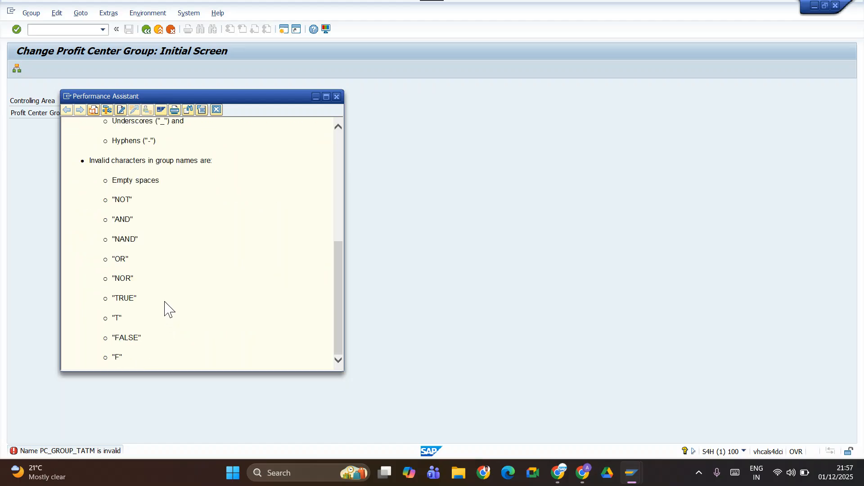
pyautogui.scroll(6, 168, 309)
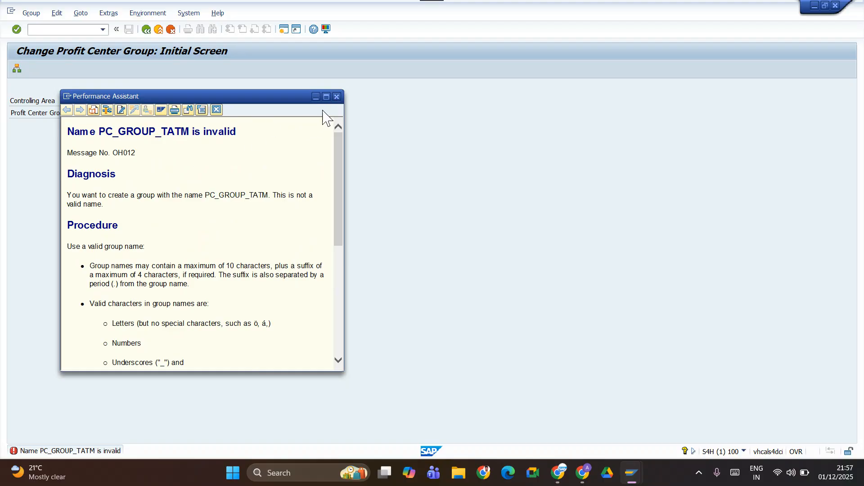
pyautogui.click(327, 96)
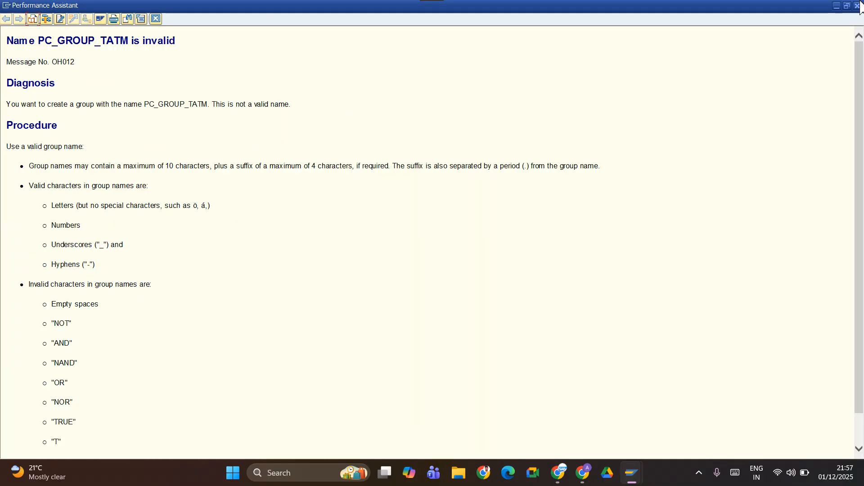
pyautogui.moveTo(851, 3); pyautogui.dragTo(860, 1)
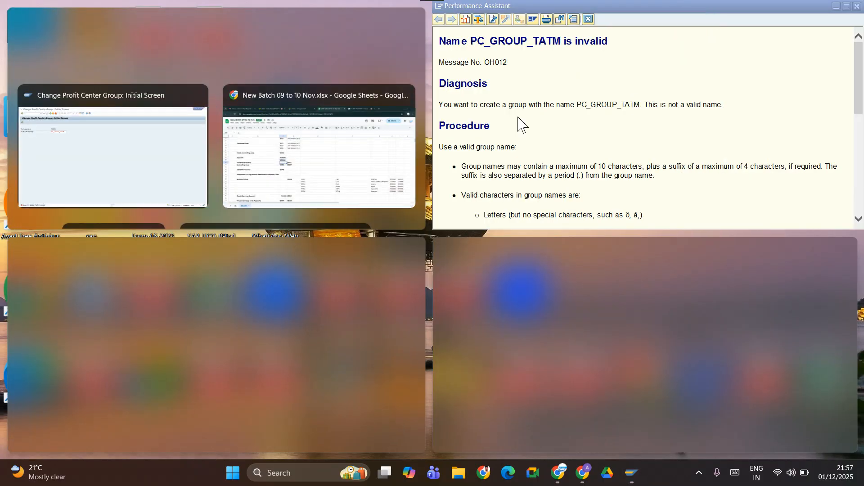
pyautogui.click(558, 111)
pyautogui.click(856, 7)
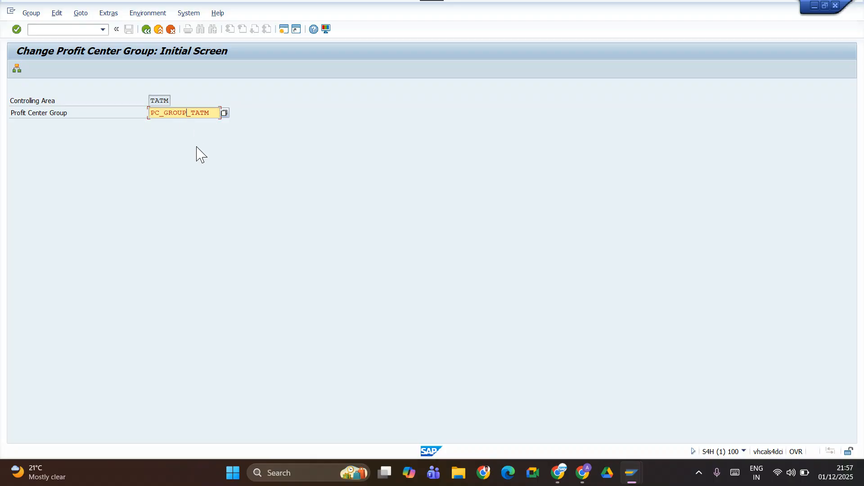
# Put spaces back in place of the underscores and try once more to create the group as PC GROUP TATM.
pyautogui.click(162, 112)
pyautogui.press('Return')
pyautogui.click(170, 266)
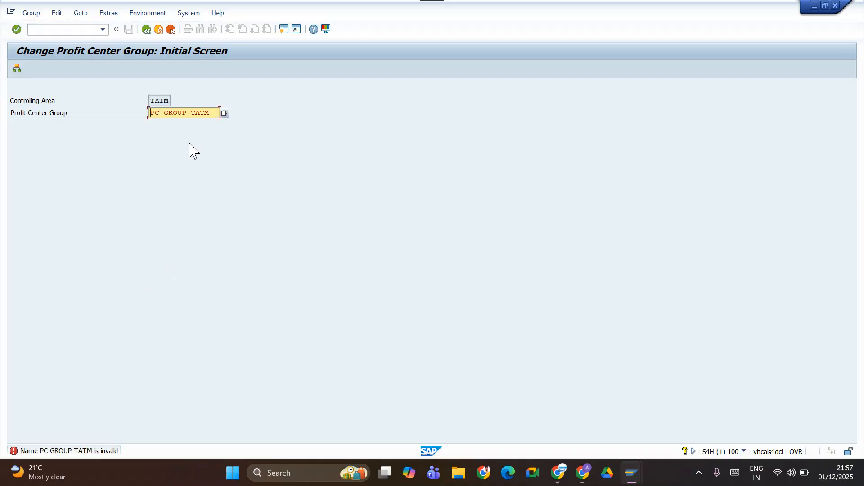
# Remove the spaces from the name, try to create the group PCGROUPTATM, and return to the IMG structure.
pyautogui.click(188, 113)
pyautogui.press('Delete')
pyautogui.click(164, 113)
pyautogui.press('BackSpace')
pyautogui.press('Return')
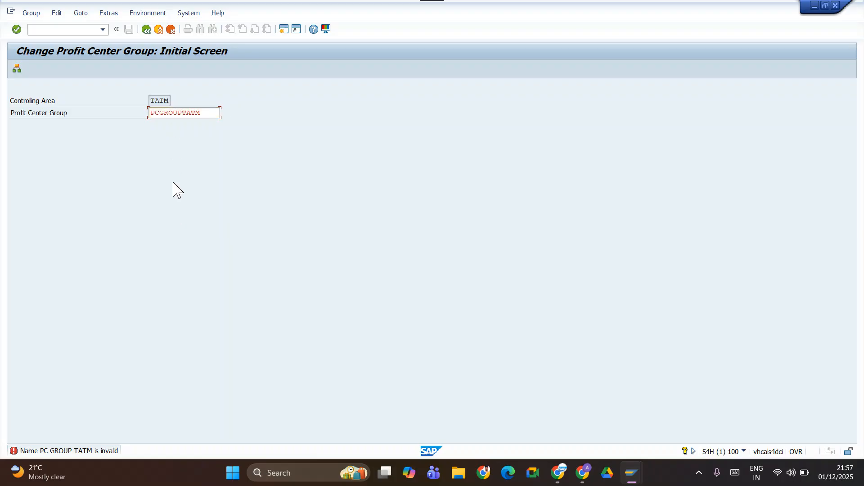
pyautogui.click(177, 264)
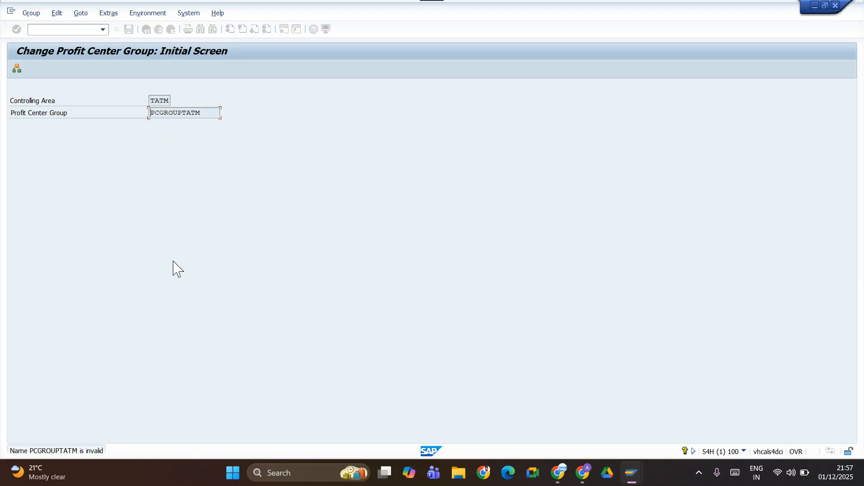
pyautogui.click(146, 29)
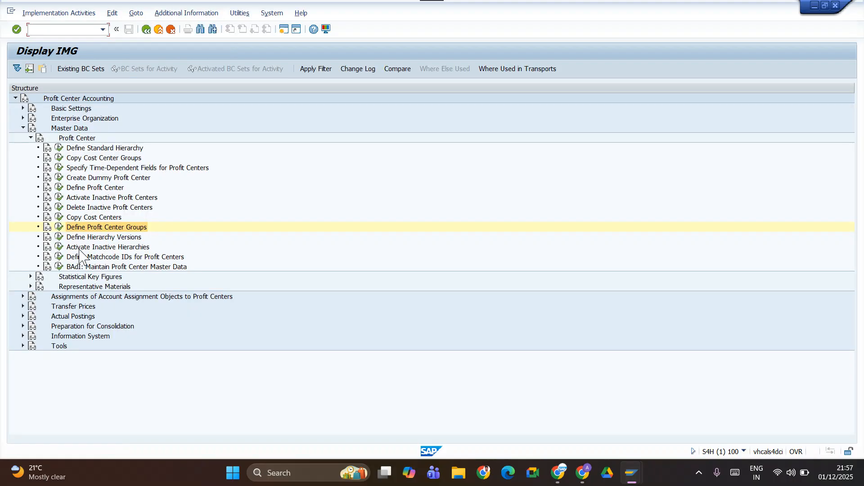
# Execute Define Standard Hierarchy, read the detailed explanation of its error message, and return to the IMG structure.
pyautogui.click(59, 147)
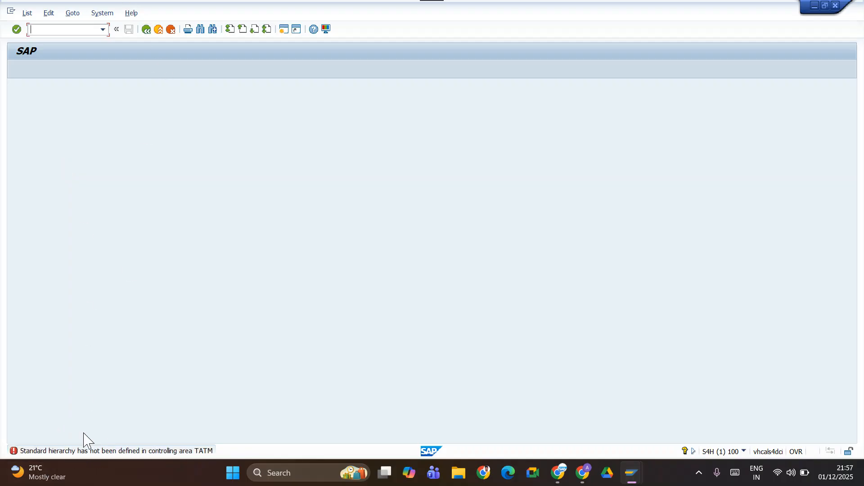
pyautogui.doubleClick(85, 451)
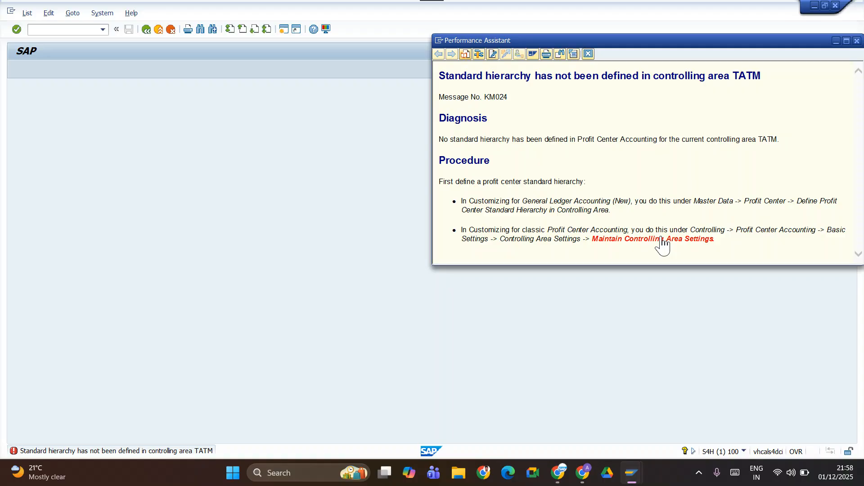
pyautogui.click(857, 41)
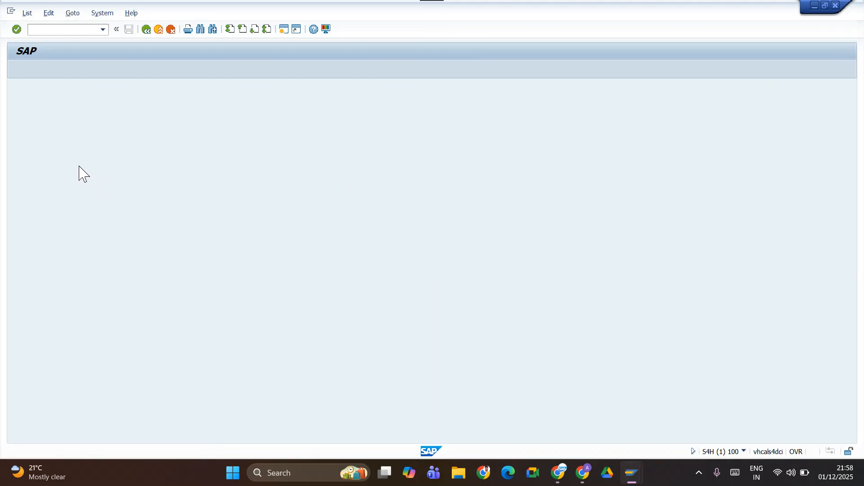
pyautogui.click(147, 30)
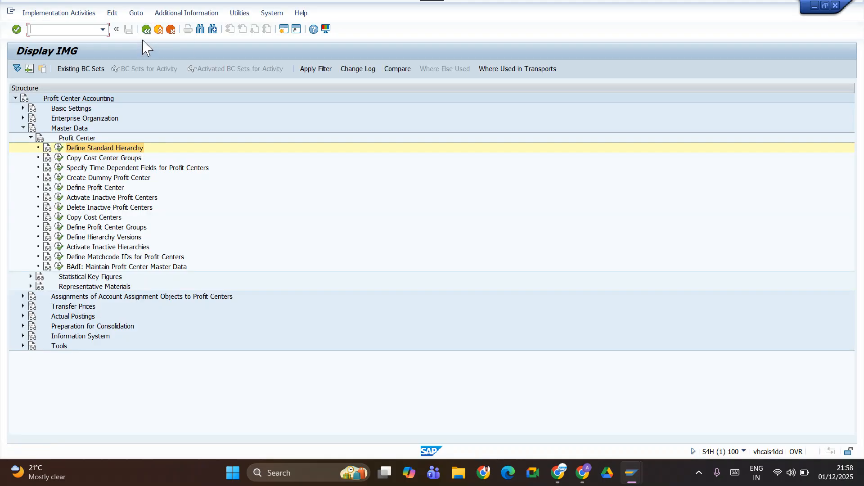
# Expand the Basic Settings of Profit Center Accounting and set the controlling area to TATM.
pyautogui.click(31, 138)
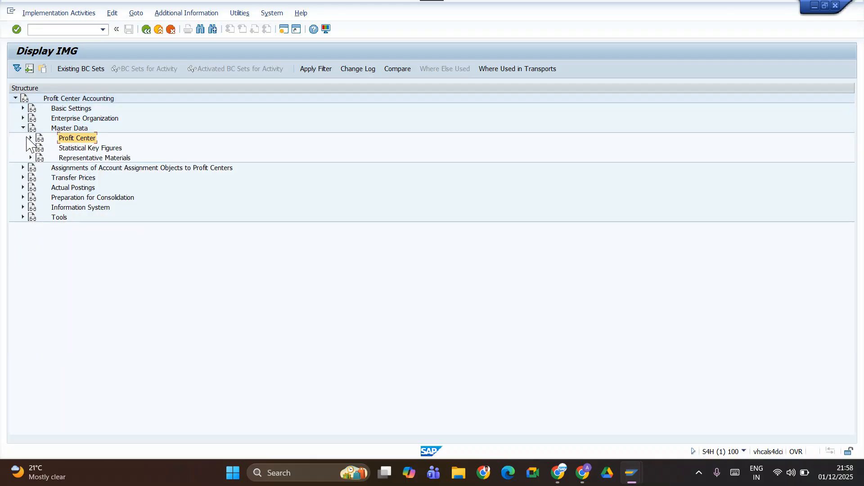
pyautogui.click(23, 108)
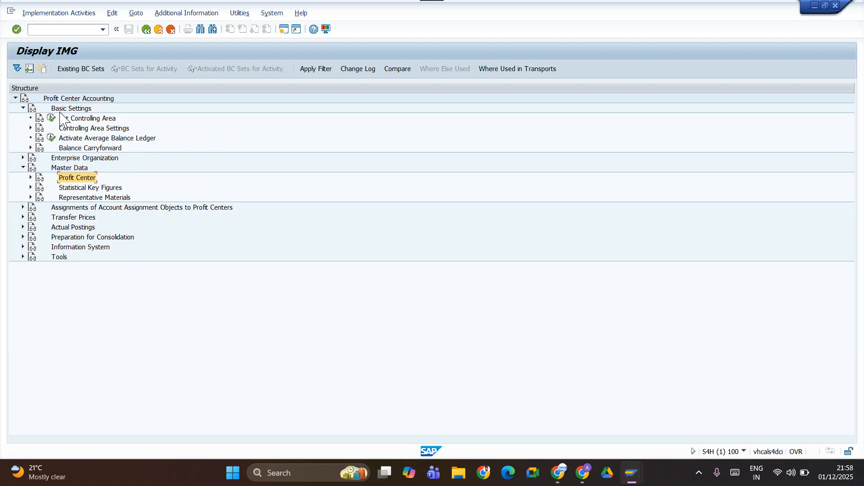
pyautogui.click(52, 118)
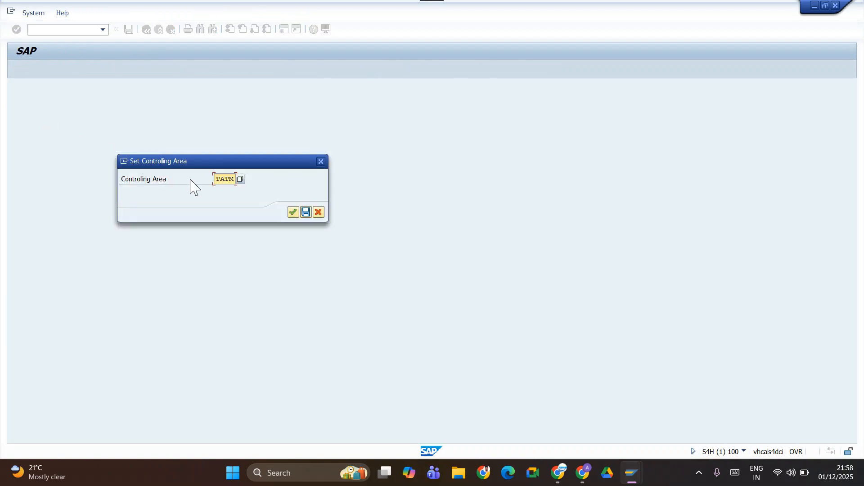
pyautogui.click(292, 212)
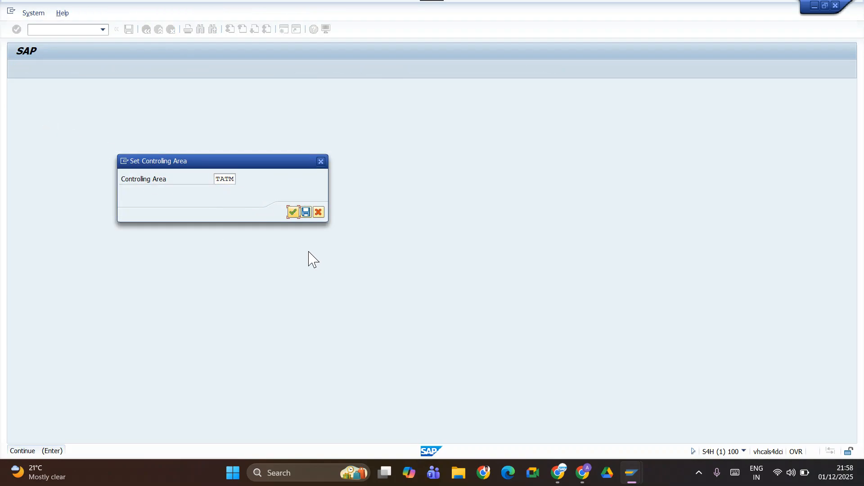
pyautogui.click(293, 213)
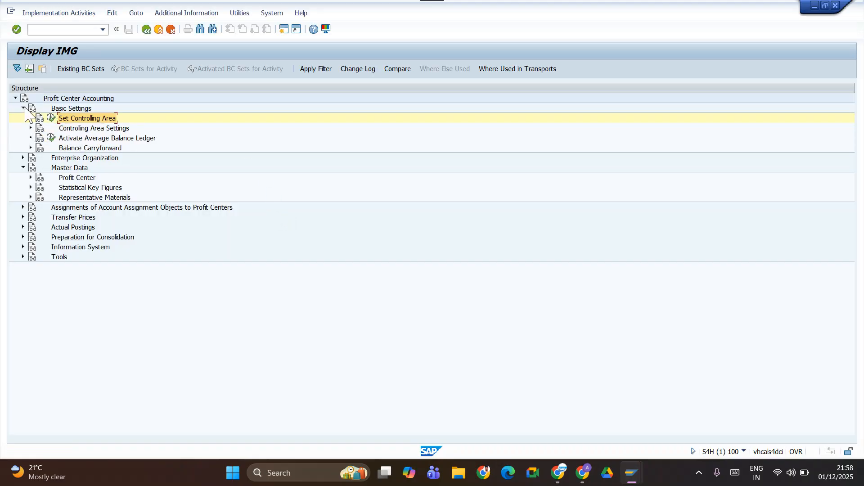
pyautogui.click(51, 119)
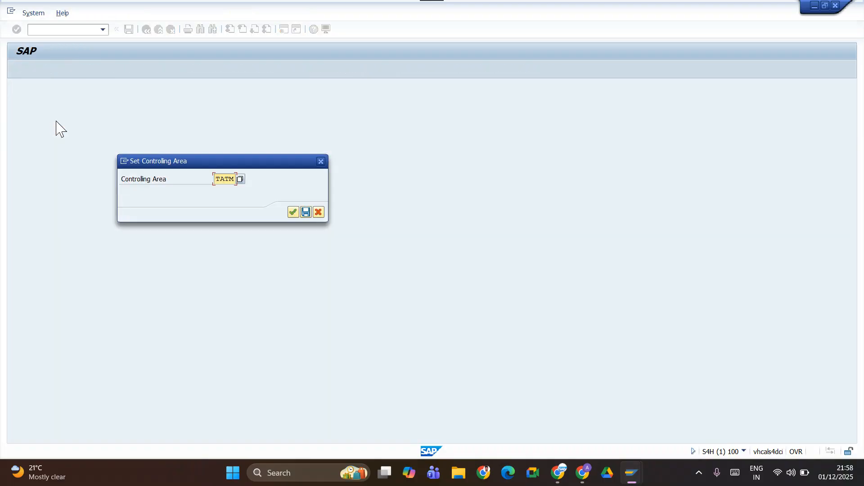
pyautogui.click(293, 212)
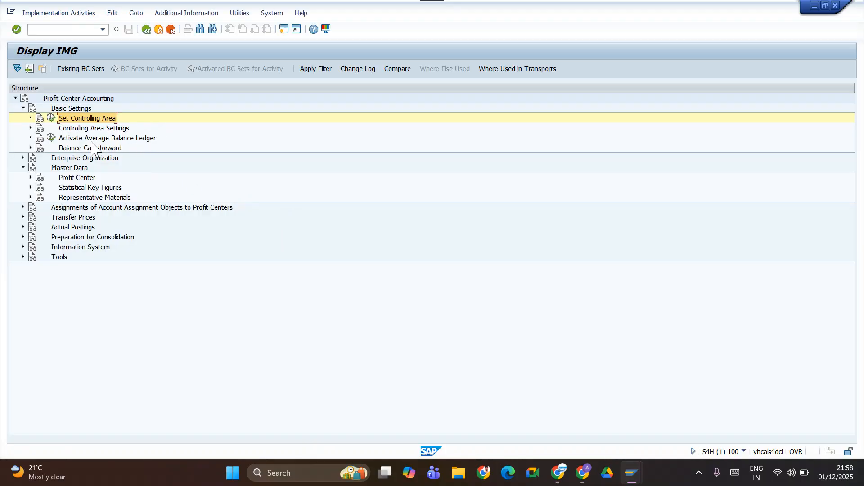
# Open Maintain Controlling Area Settings for Profit Center Accounting and set the profit center local currency type to 10, company code currency.
pyautogui.click(31, 128)
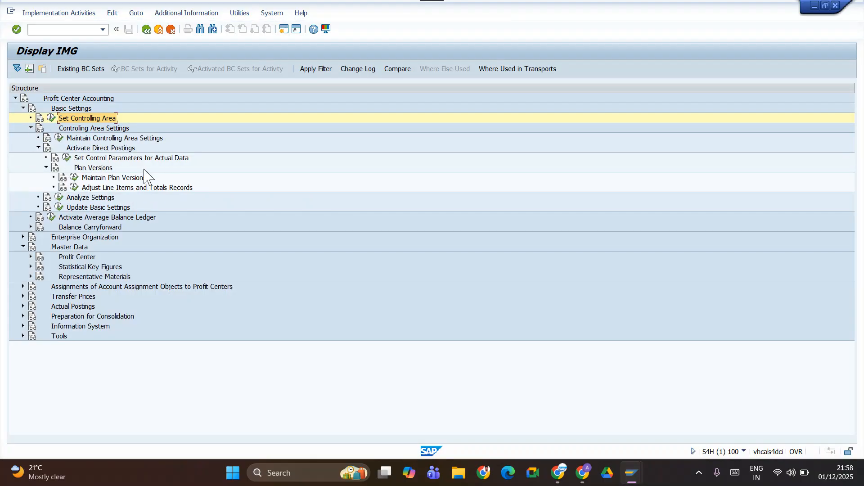
pyautogui.click(58, 136)
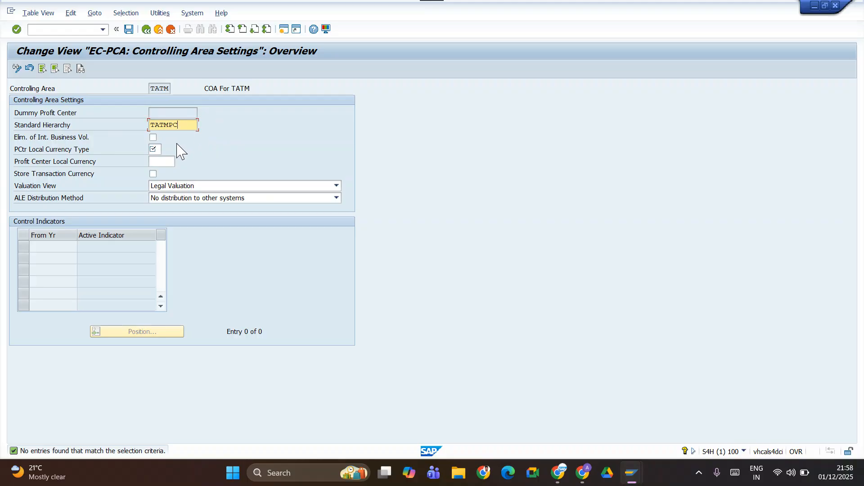
pyautogui.click(154, 149)
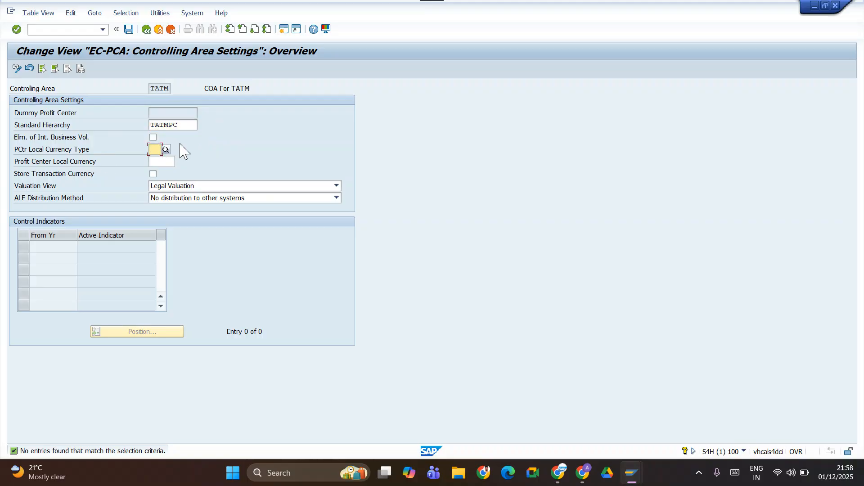
pyautogui.write('I')
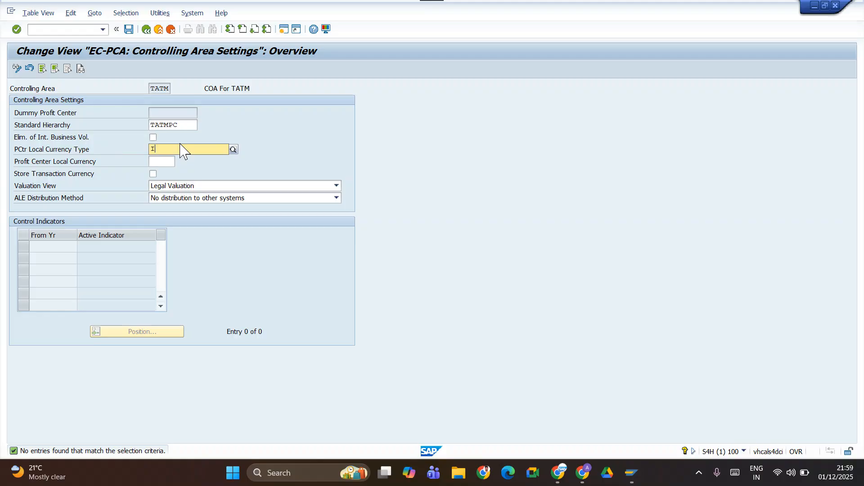
pyautogui.press('BackSpace')
pyautogui.write('10')
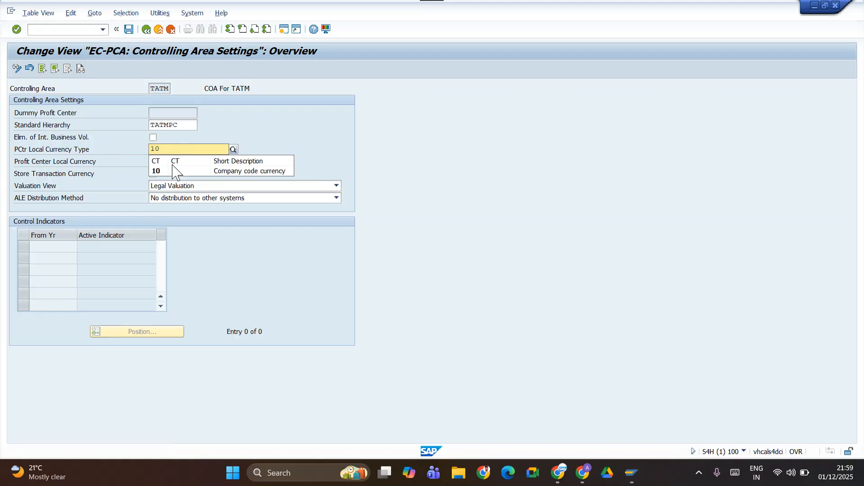
pyautogui.click(163, 171)
# Set the profit center local currency to INR and try to save the controlling area settings.
pyautogui.click(162, 162)
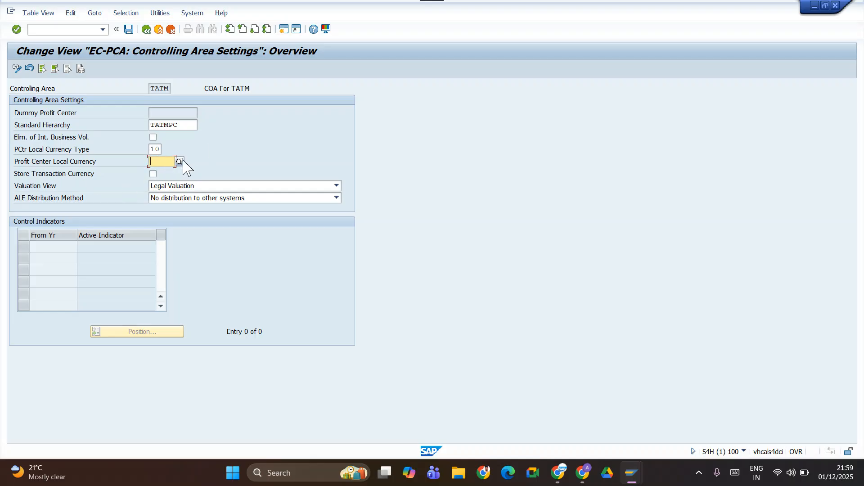
pyautogui.write('INR')
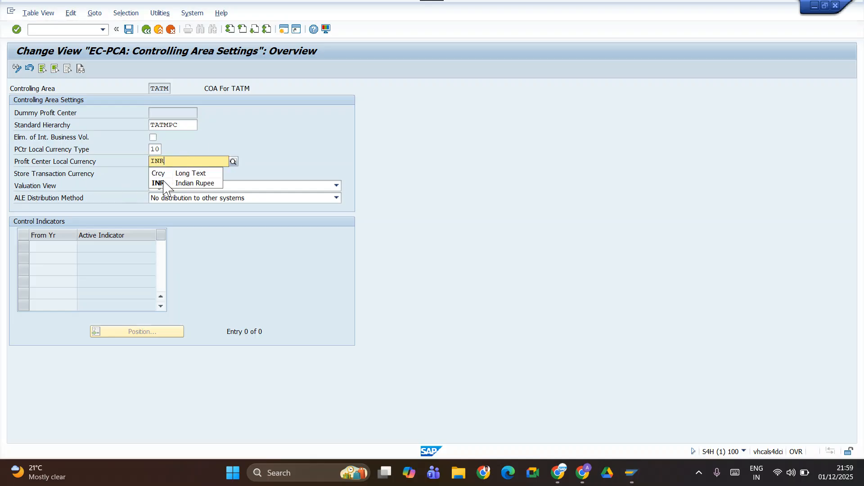
pyautogui.click(164, 184)
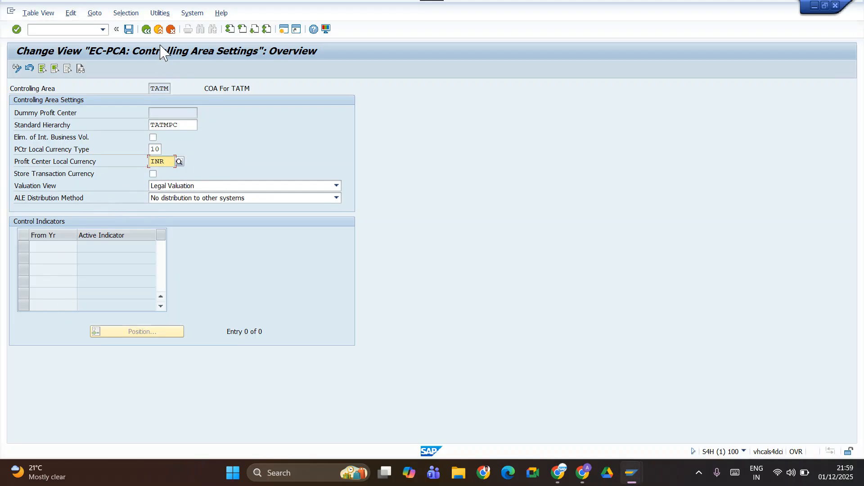
pyautogui.click(129, 30)
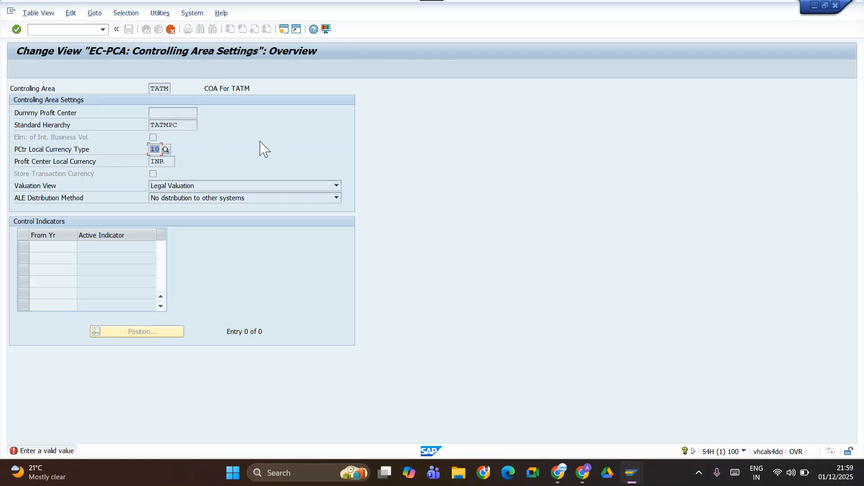
# Change the profit center local currency type to 20, controlling area currency, save the settings and return to the IMG structure.
pyautogui.press('BackSpace')
pyautogui.press('BackSpace')
pyautogui.click(166, 149)
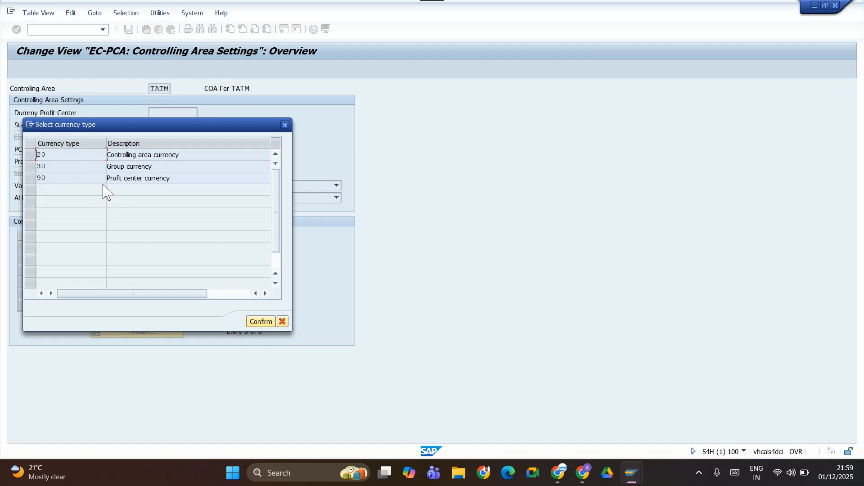
pyautogui.click(122, 155)
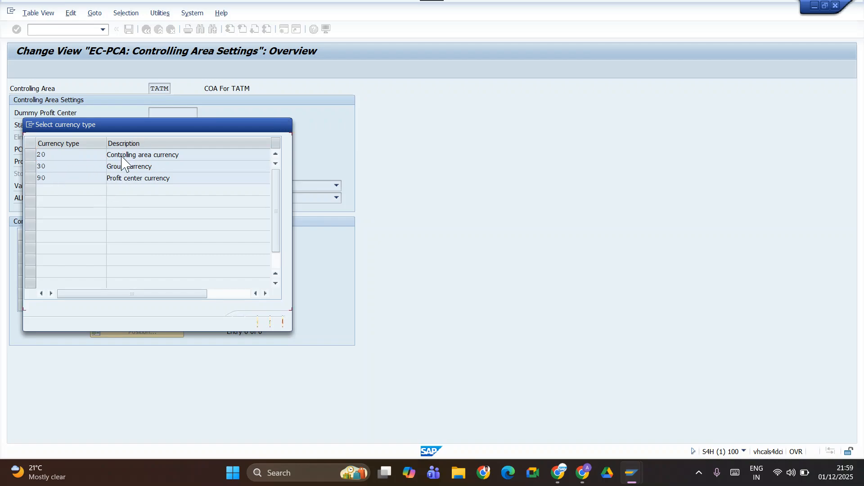
pyautogui.click(30, 156)
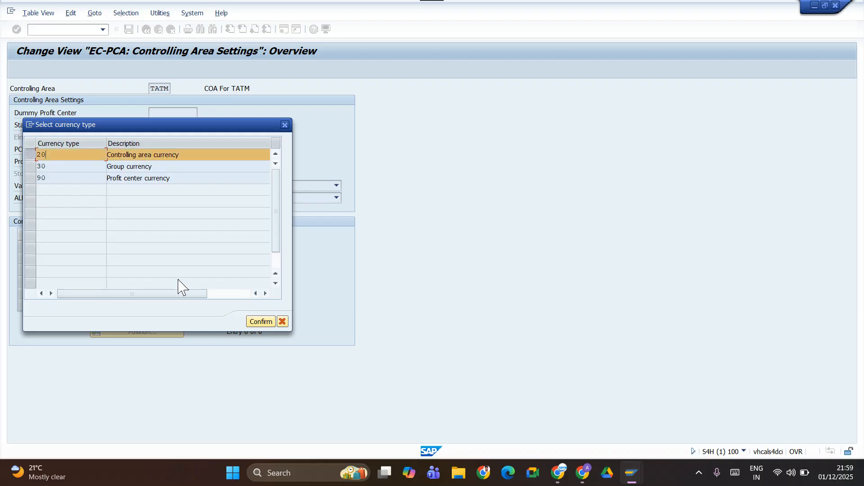
pyautogui.click(248, 322)
pyautogui.hotkey('ctrl', 's')
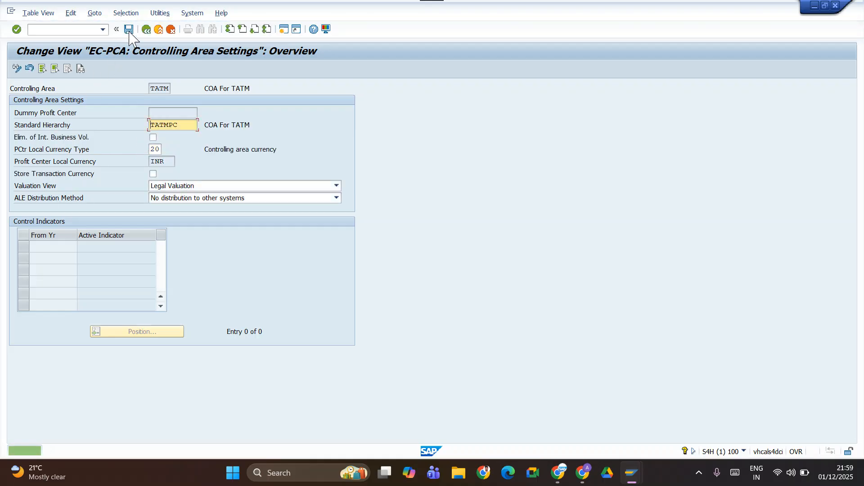
pyautogui.click(129, 31)
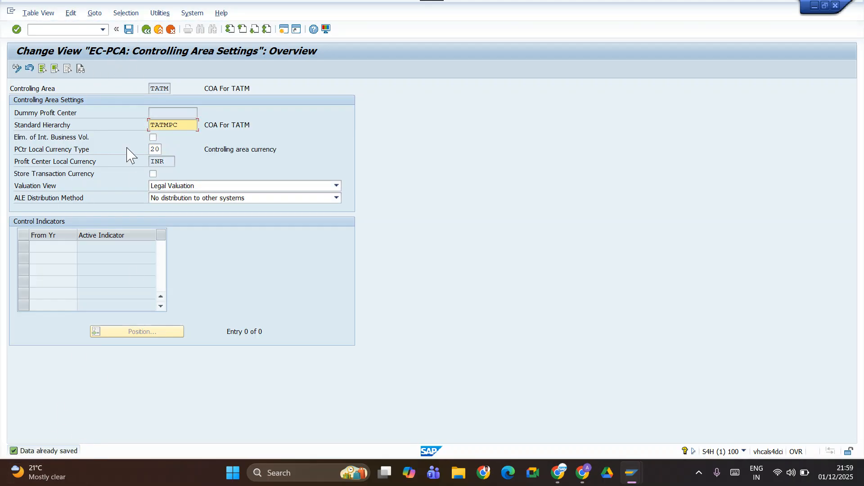
pyautogui.click(145, 28)
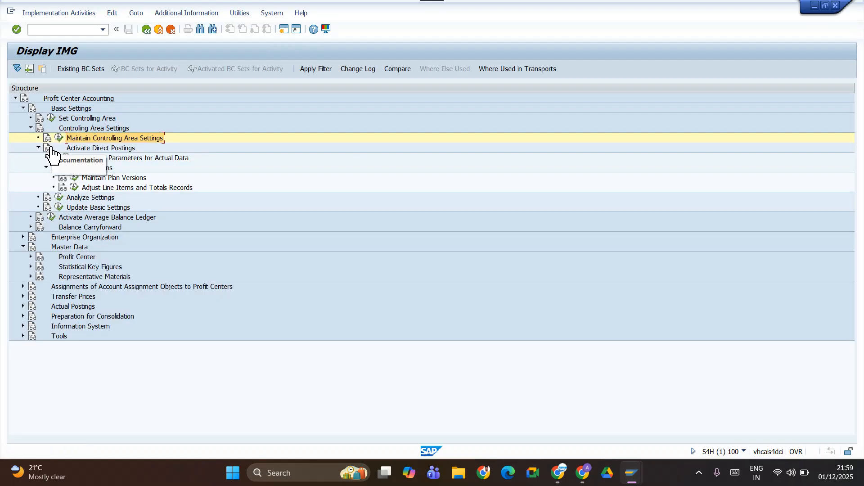
# Execute Define Standard Hierarchy, replace the description of TATMPC with PC GROPU OF TATM, save and return to the IMG structure.
pyautogui.click(31, 128)
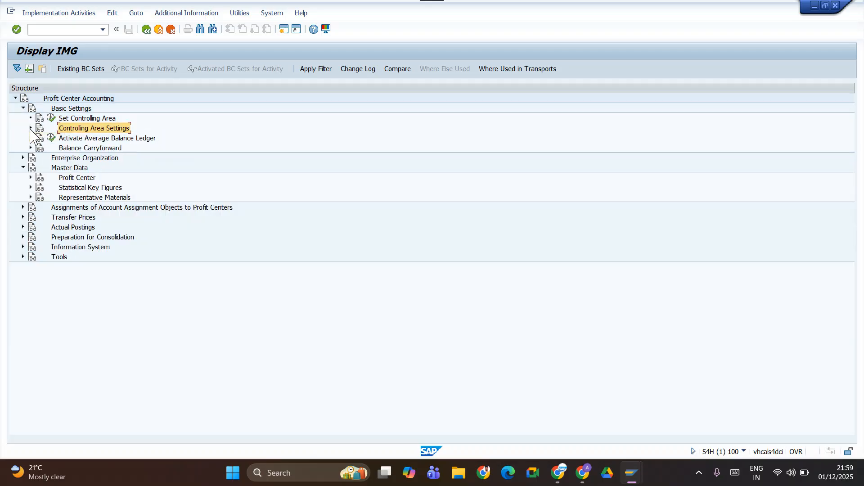
pyautogui.click(23, 108)
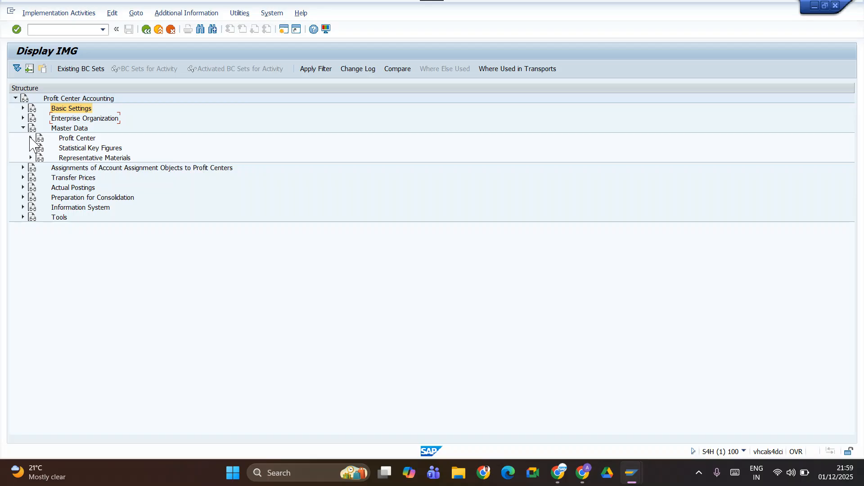
pyautogui.click(30, 138)
pyautogui.click(59, 148)
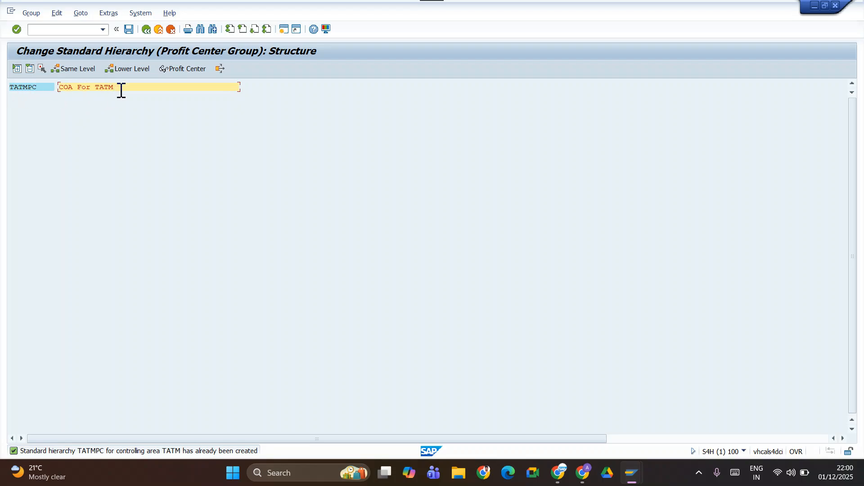
pyautogui.moveTo(110, 88); pyautogui.dragTo(51, 87)
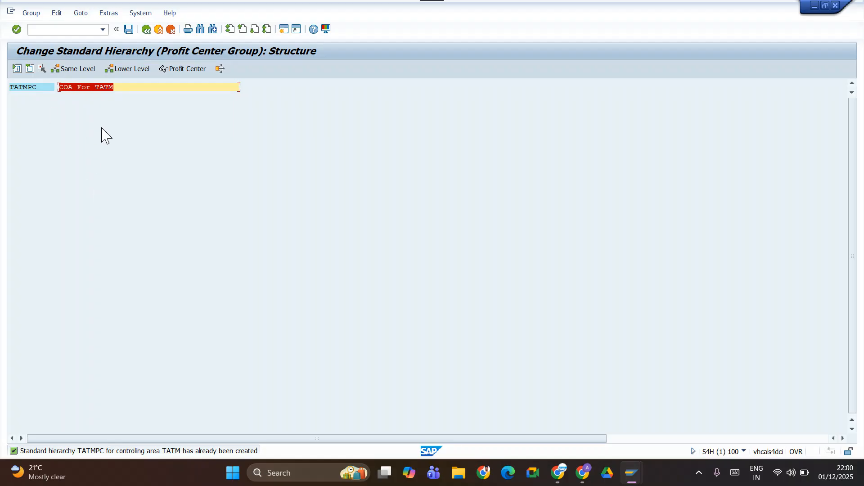
pyautogui.press('Delete')
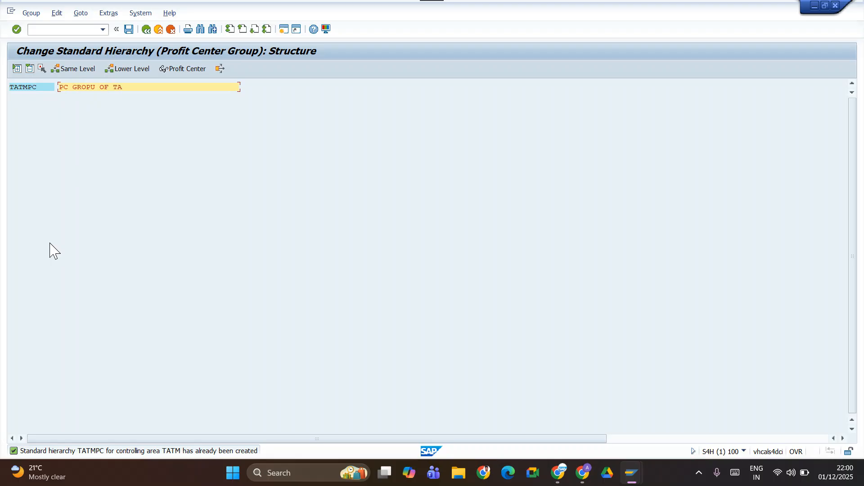
pyautogui.click(128, 29)
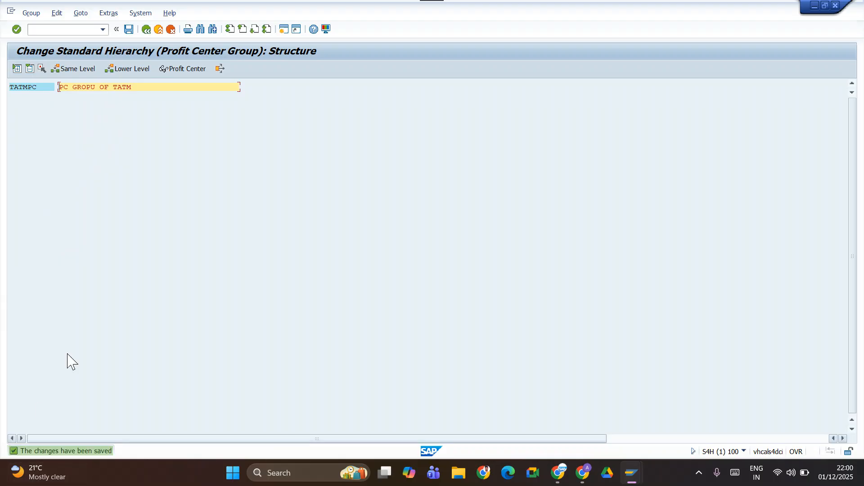
pyautogui.click(146, 29)
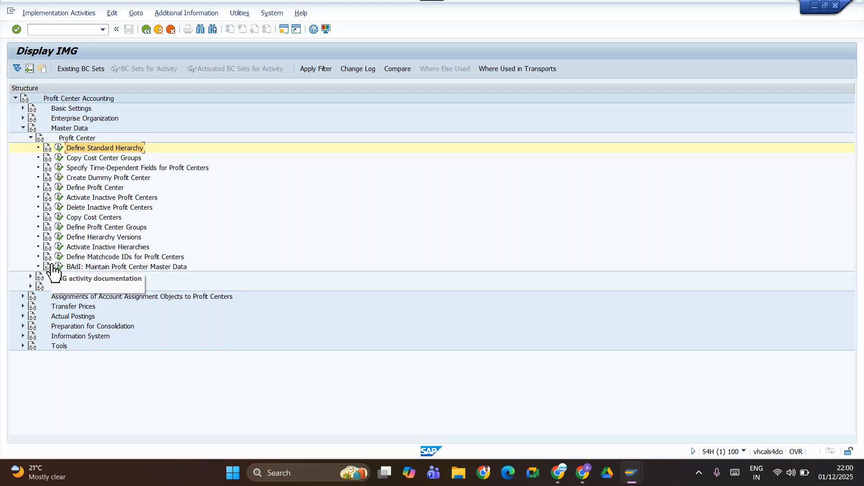
# Execute Define Profit Center Groups and open the existing group TATMPC in controlling area TATM for changes.
pyautogui.click(59, 188)
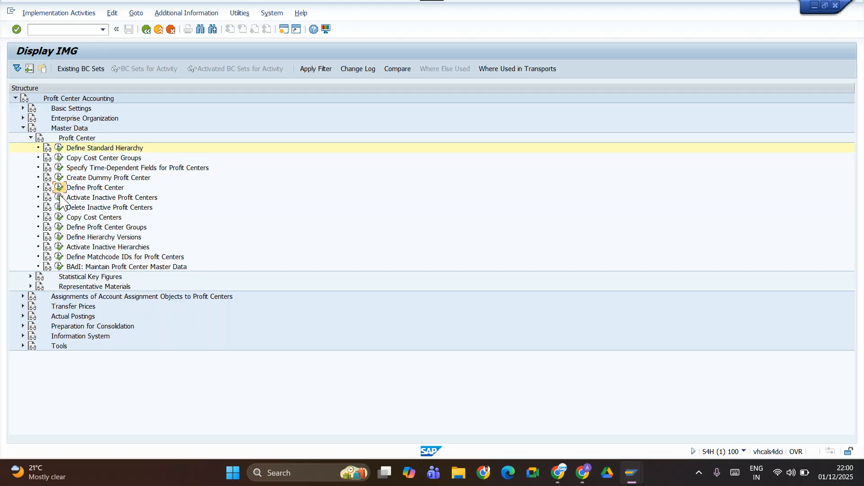
pyautogui.click(59, 228)
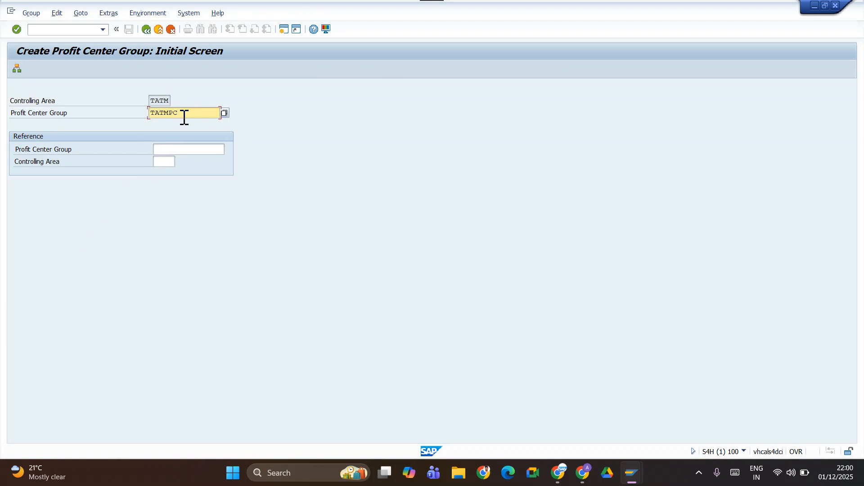
pyautogui.press('Return')
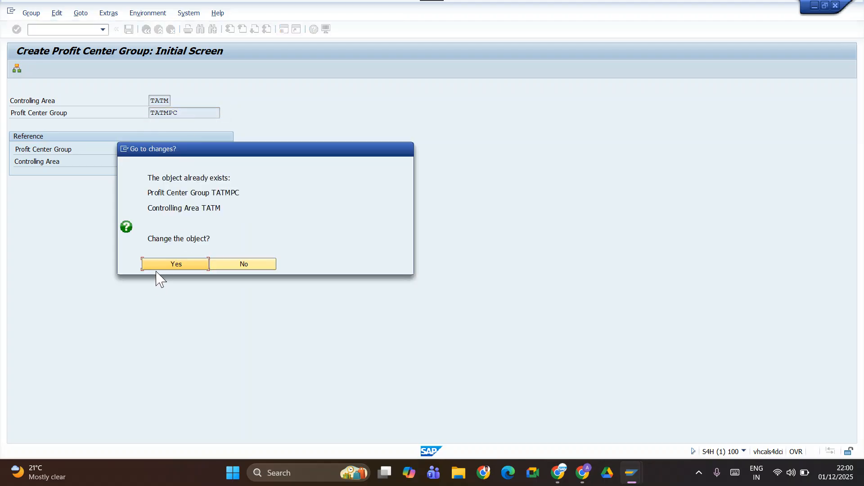
pyautogui.click(158, 264)
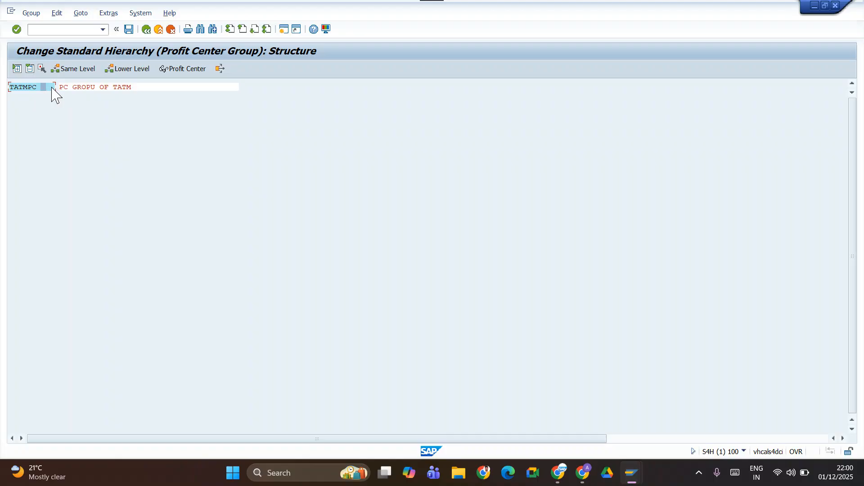
# Add the group KARNATAKA one level below TATMPC in the standard hierarchy.
pyautogui.click(135, 70)
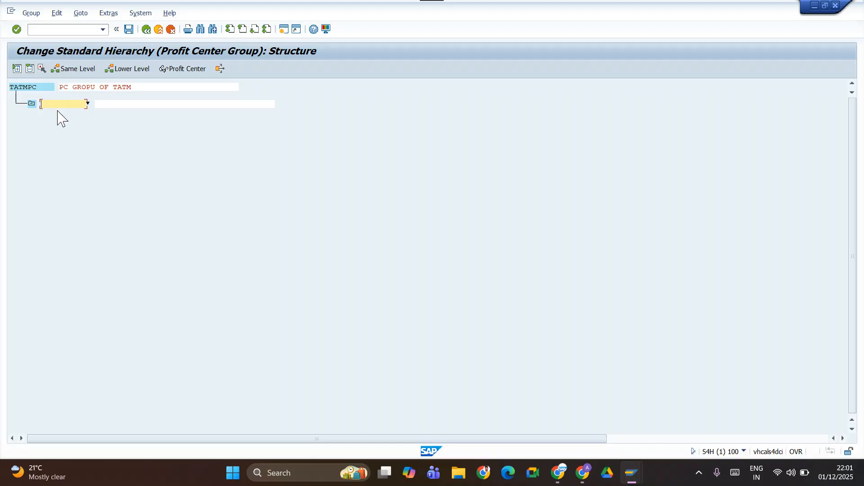
pyautogui.write('kA')
pyautogui.press('BackSpace')
pyautogui.write('k')
pyautogui.write('KARN')
pyautogui.write('ATAKA')
pyautogui.press('Tab')
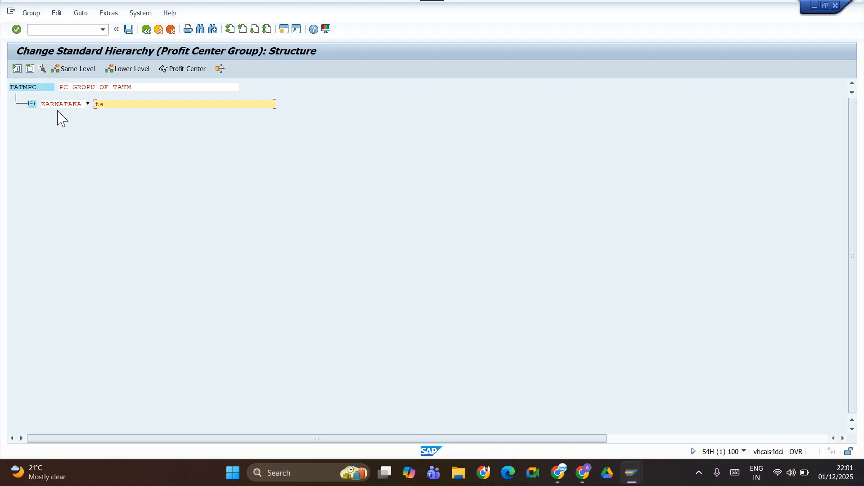
# Describe the KARNATAKA group as TATM BR PC Group KA and save the hierarchy.
pyautogui.press('BackSpace')
pyautogui.press('BackSpace')
pyautogui.press('BackSpace')
pyautogui.write('t')
pyautogui.write('TATM')
pyautogui.write(' B')
pyautogui.write('R PC')
pyautogui.write(' Group')
pyautogui.write(' B')
pyautogui.write('KA')
pyautogui.click(129, 30)
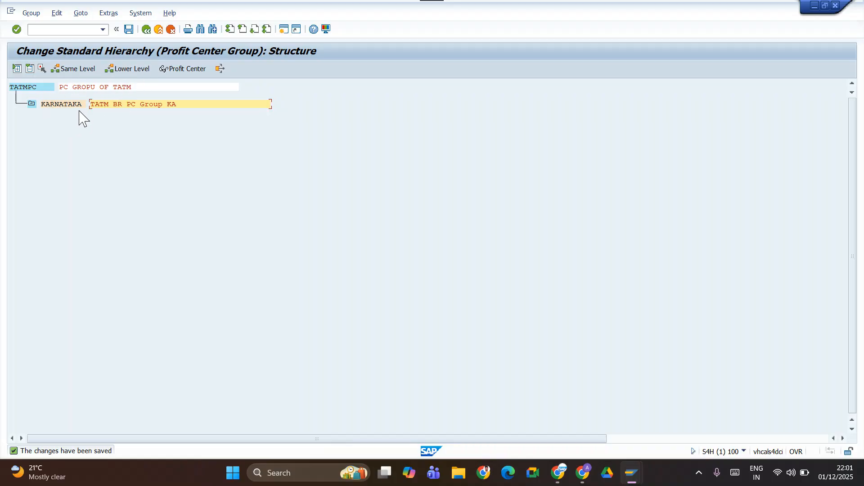
# Correct the description of the top group TATMPC to PC GROUP OF TATM and save.
pyautogui.click(90, 86)
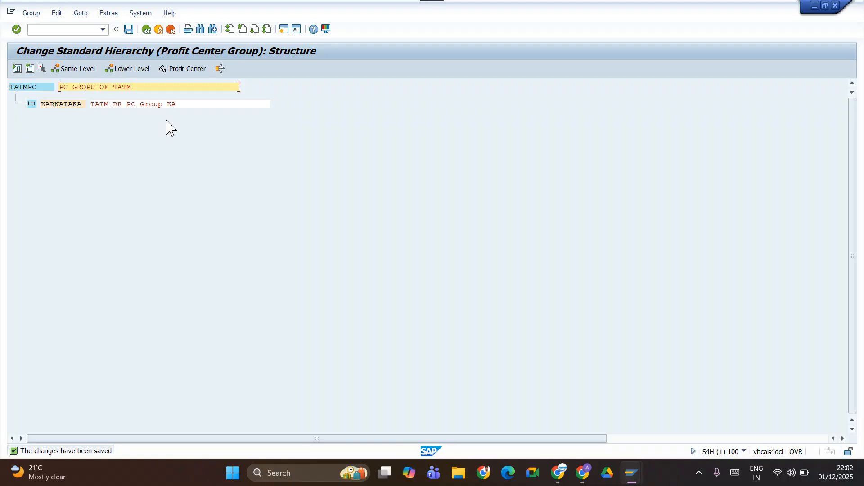
pyautogui.write('uP')
pyautogui.click(129, 29)
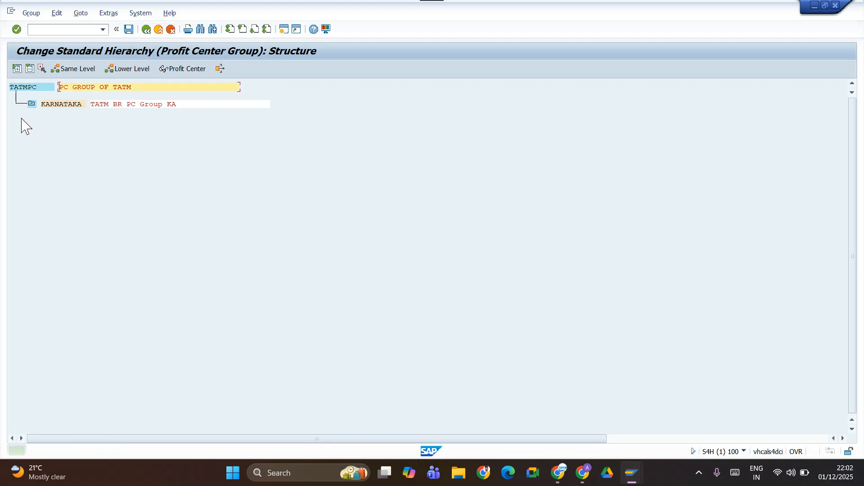
# Add the group Telangana at the same level as KARNATAKA.
pyautogui.click(50, 104)
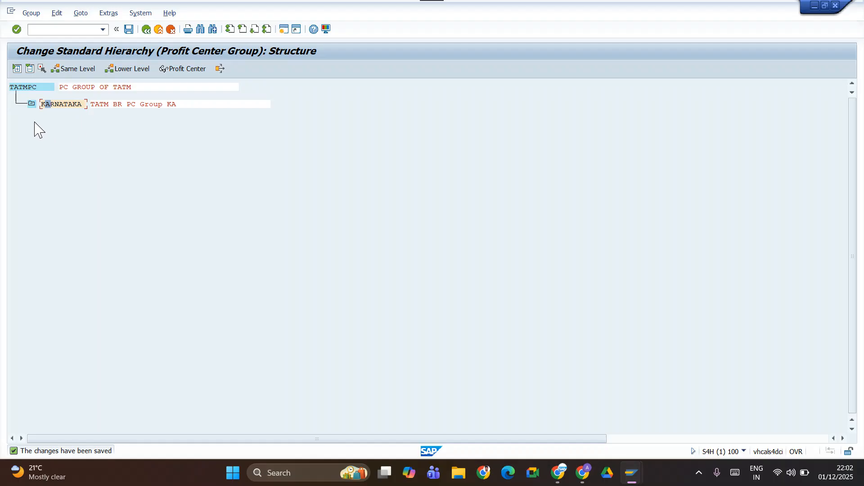
pyautogui.click(65, 68)
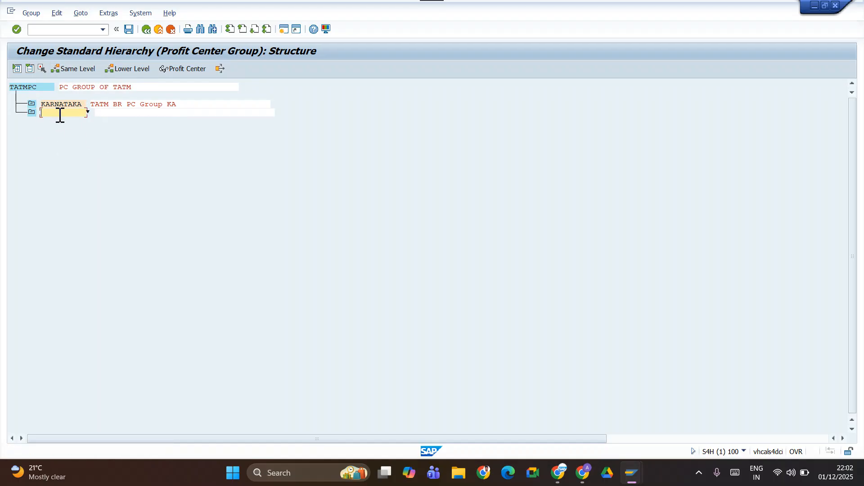
pyautogui.write('Telangana')
pyautogui.press('Tab')
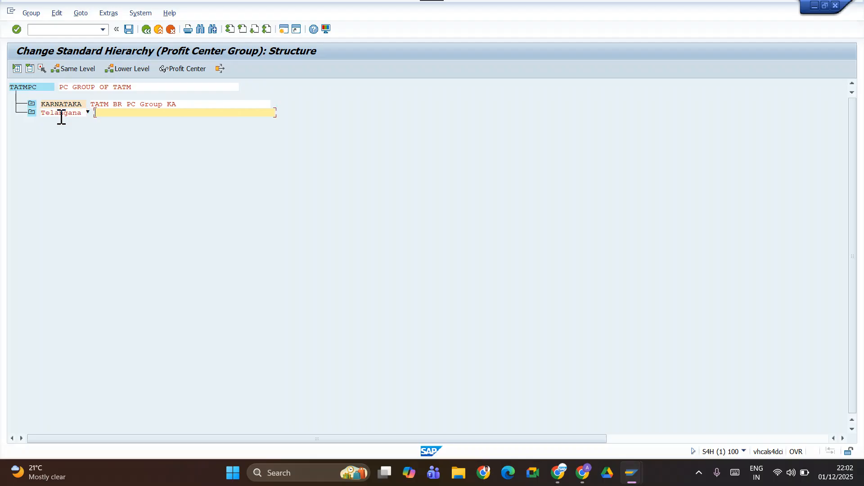
# Describe the Telangana group as TaTM BR PC Group TL and insert another blank group at the same level.
pyautogui.write('Tat')
pyautogui.write('TM')
pyautogui.write(' BR')
pyautogui.write(' PC Grouop')
pyautogui.press('BackSpace')
pyautogui.write('p TL')
pyautogui.click(74, 68)
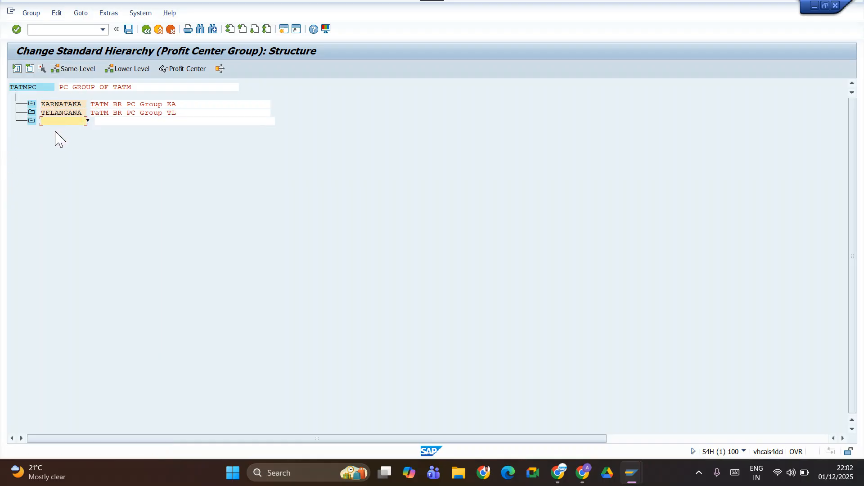
# Name the blank group below TELANGANA AP.
pyautogui.write('AP')
pyautogui.press('Tab')
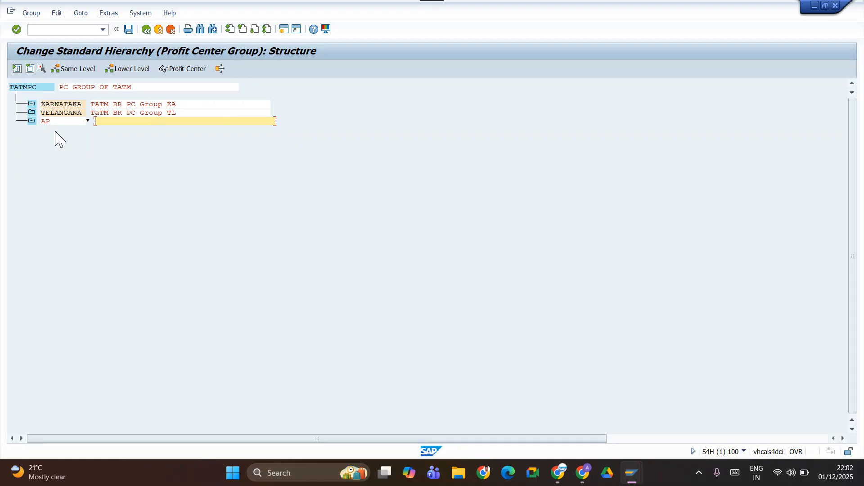
# Describe the AP group as TATM BR PC Group AP and insert another blank group at the same level.
pyautogui.write('TATM')
pyautogui.press('Return')
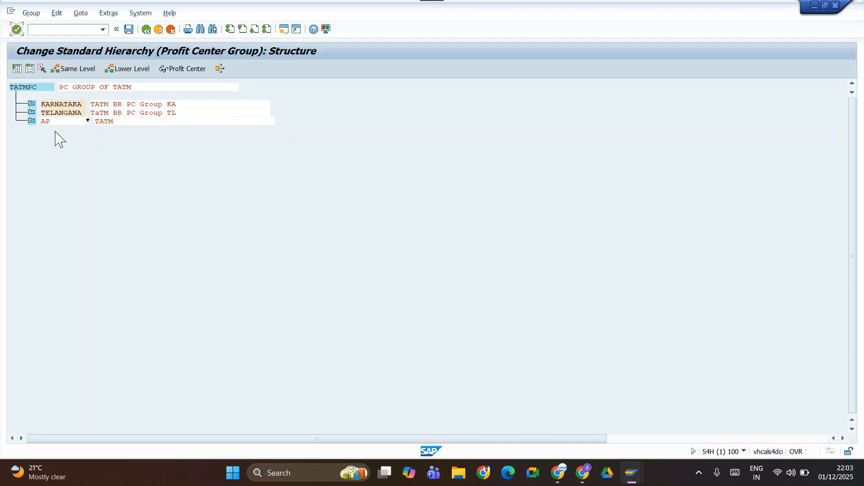
pyautogui.click(119, 121)
pyautogui.write('b r')
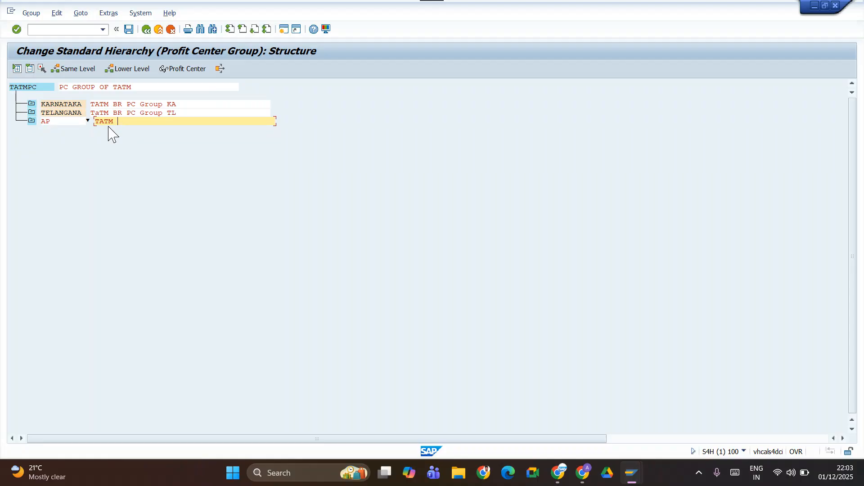
pyautogui.write(' BR')
pyautogui.write(' PC')
pyautogui.write(' g')
pyautogui.write('G')
pyautogui.write('roup')
pyautogui.write(' ap')
pyautogui.press('BackSpace')
pyautogui.write('AP')
pyautogui.click(68, 72)
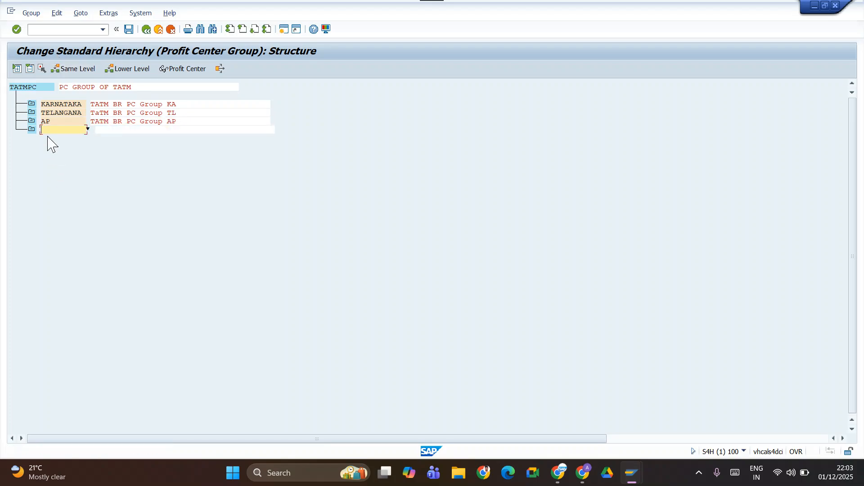
# Name the blank group below AP TAMILNADU.
pyautogui.write('TAMILNADU')
pyautogui.press('Tab')
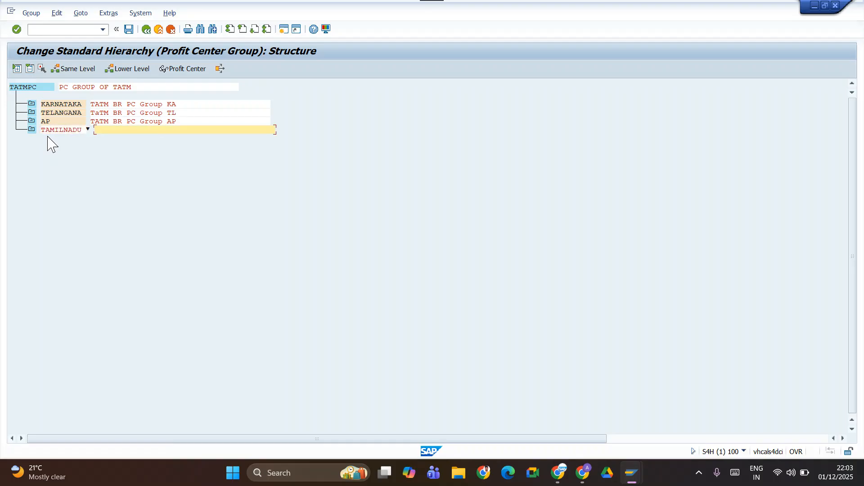
# Describe the TAMILNADU group as TATM BR PC Group TN and save the standard hierarchy.
pyautogui.write('TAT')
pyautogui.write('M')
pyautogui.write(' BR')
pyautogui.write(' PC')
pyautogui.write(' Gr')
pyautogui.write('oup')
pyautogui.write(' t')
pyautogui.write('TRN')
pyautogui.press('BackSpace')
pyautogui.press('BackSpace')
pyautogui.write('N')
pyautogui.click(129, 30)
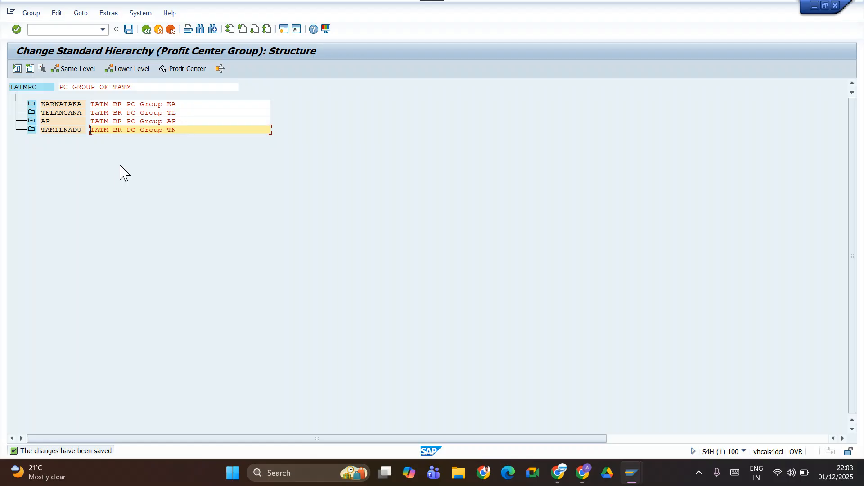
# Leave the standard hierarchy and return to the entry of profit center 1010, closing the help on the missing group TATM.
pyautogui.hotkey('alt', 'Tab')
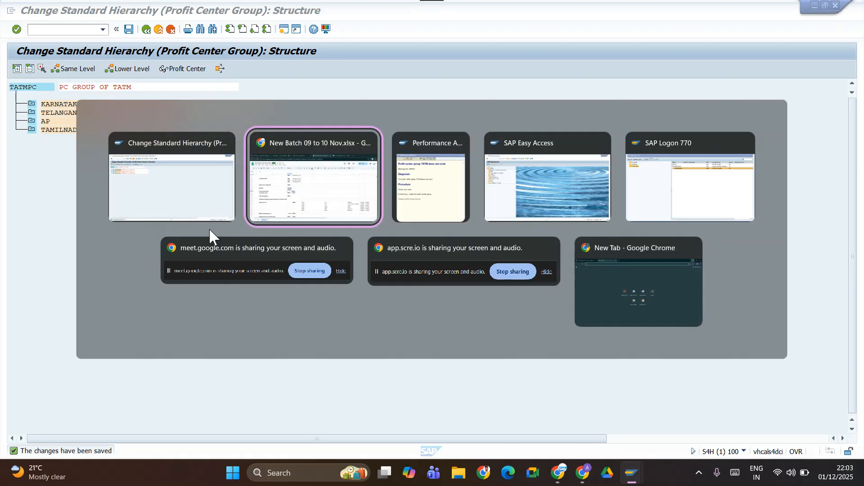
pyautogui.hotkey('alt', 'Tab')
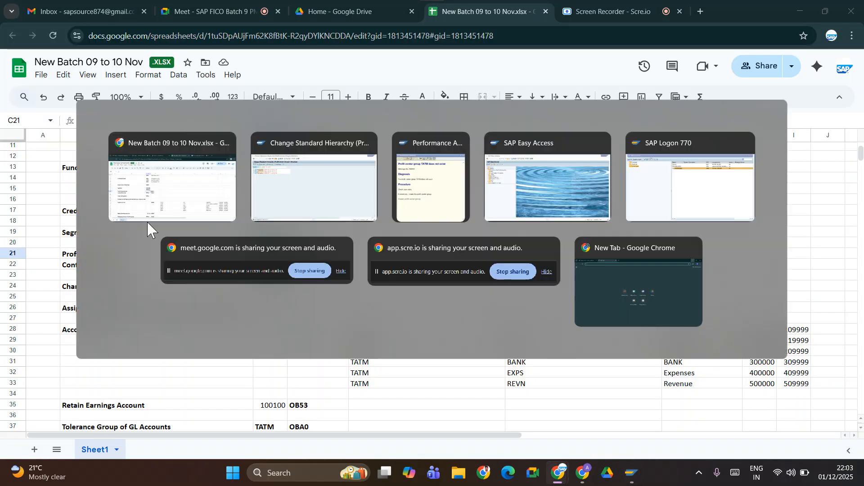
pyautogui.hotkey('alt', 'Tab')
pyautogui.hotkey('alt', 'Tab')
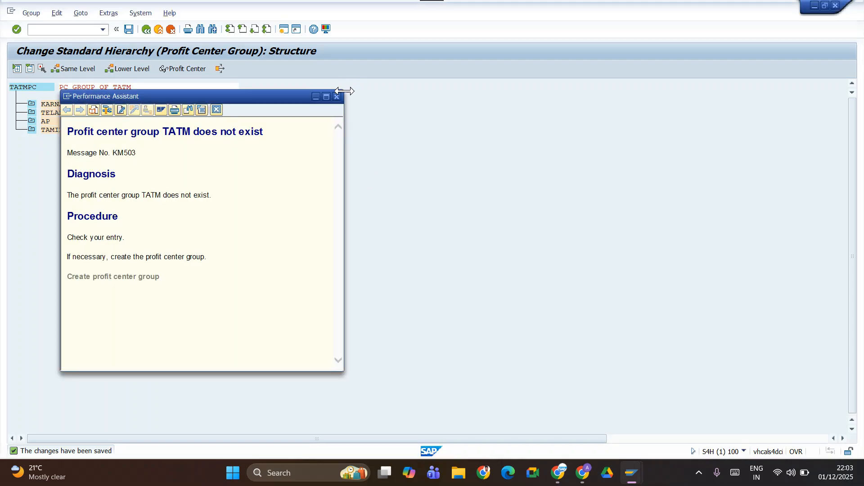
pyautogui.click(336, 95)
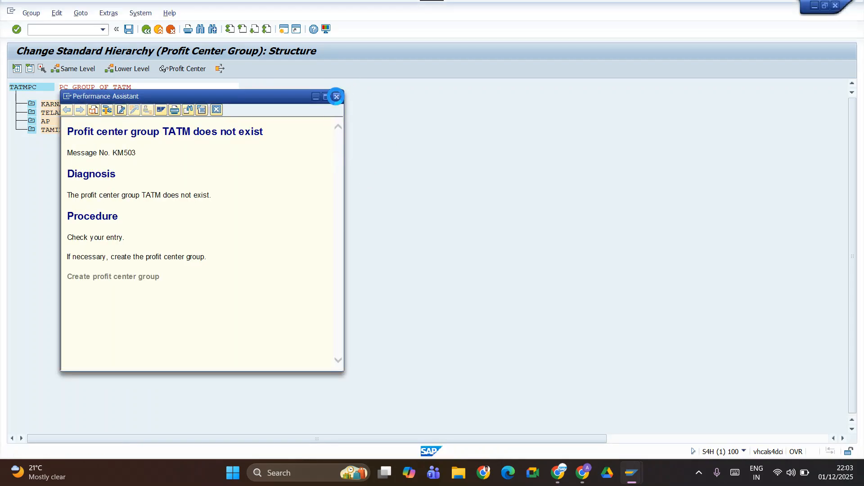
pyautogui.click(146, 30)
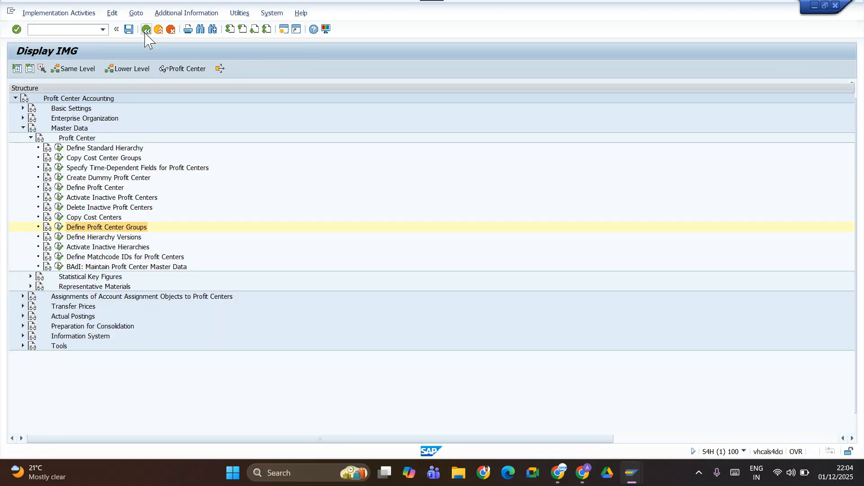
pyautogui.click(146, 30)
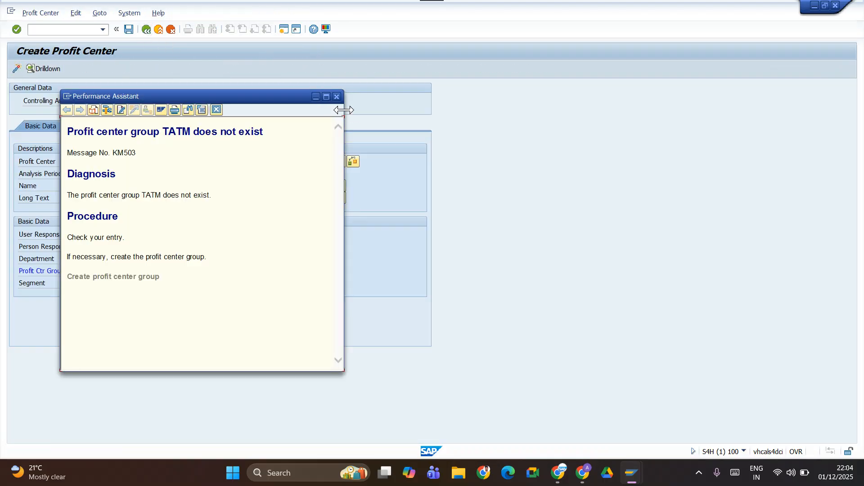
pyautogui.click(336, 98)
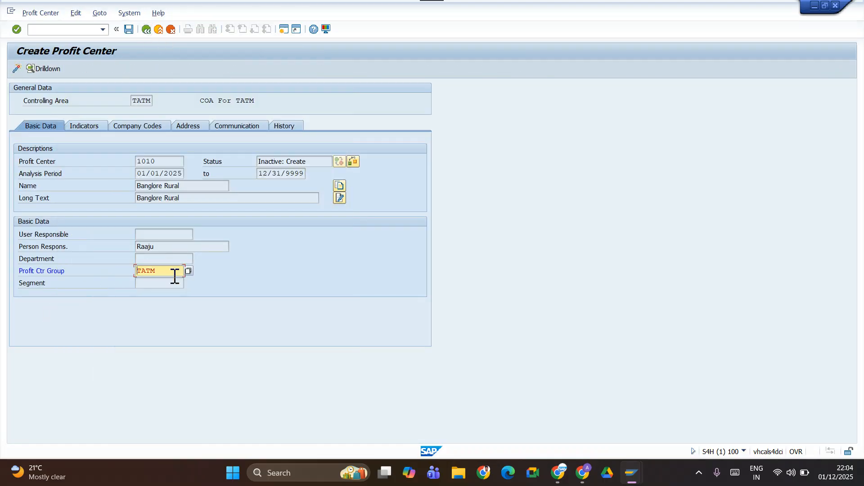
# Clear the profit center group of profit center 1010 and try to look up the available groups.
pyautogui.press('BackSpace')
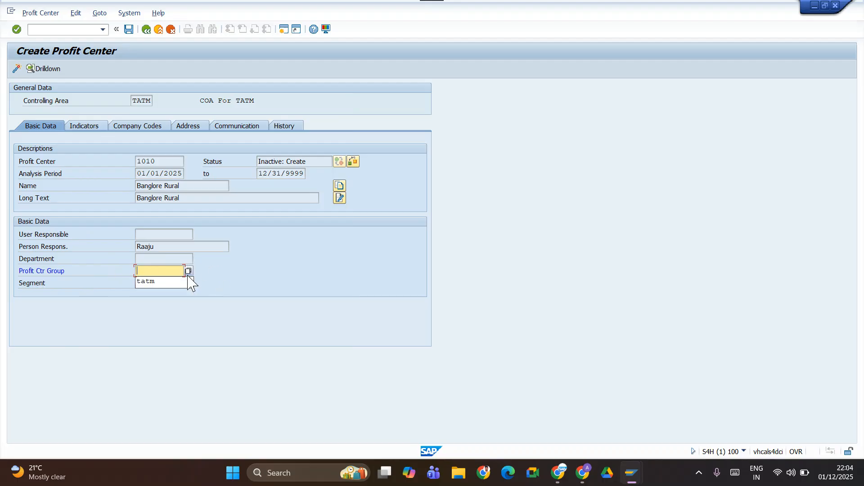
pyautogui.click(188, 271)
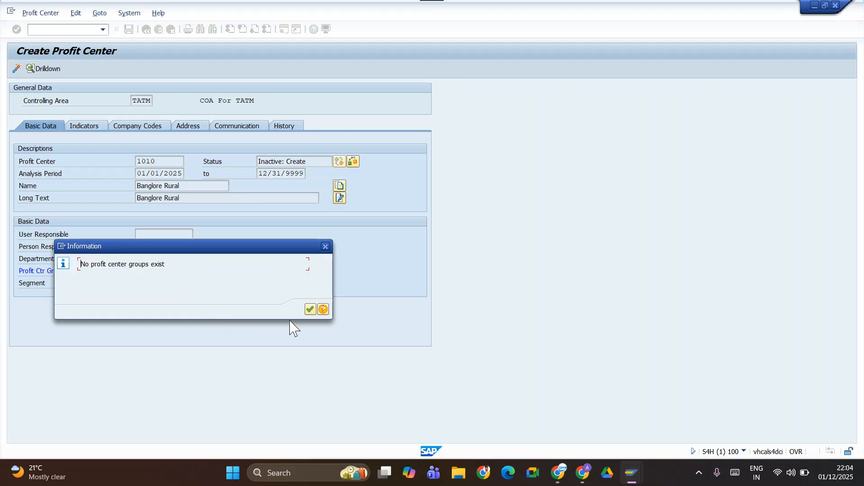
pyautogui.click(310, 310)
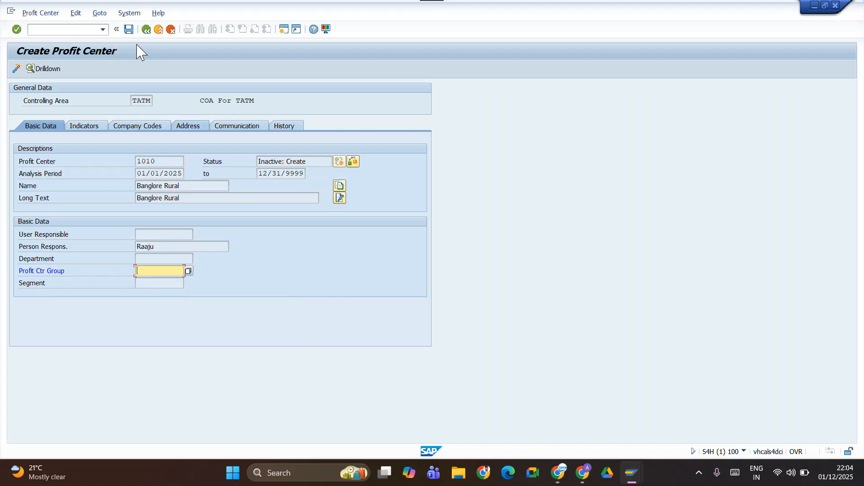
pyautogui.hotkey('alt', 'Tab')
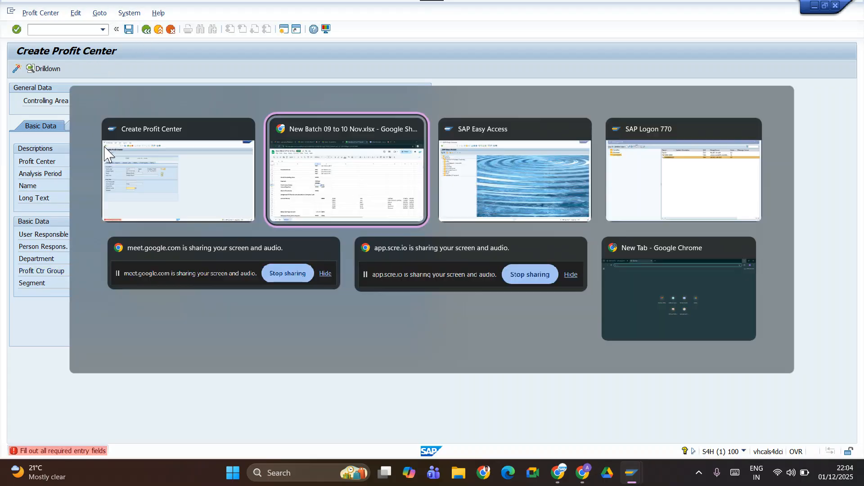
pyautogui.hotkey('alt', 'Tab')
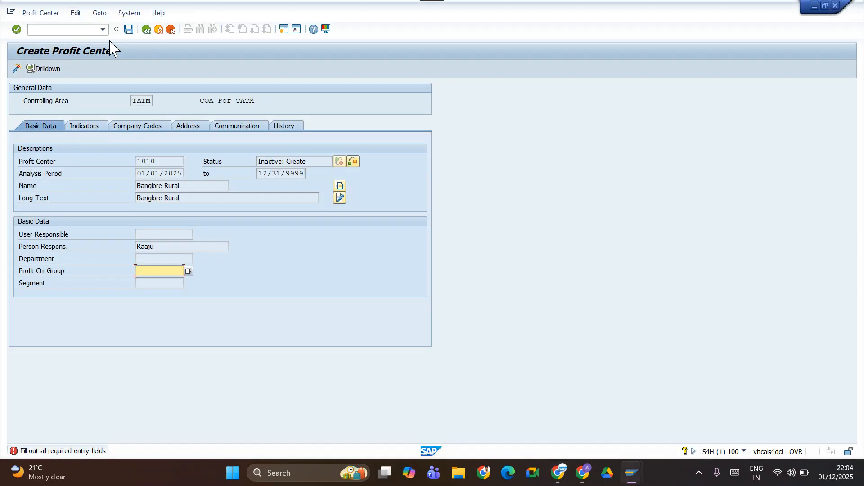
# Abandon the current entry and restart profit center creation with transaction KE51 for profit center 1010 in controlling area TATM.
pyautogui.click(86, 30)
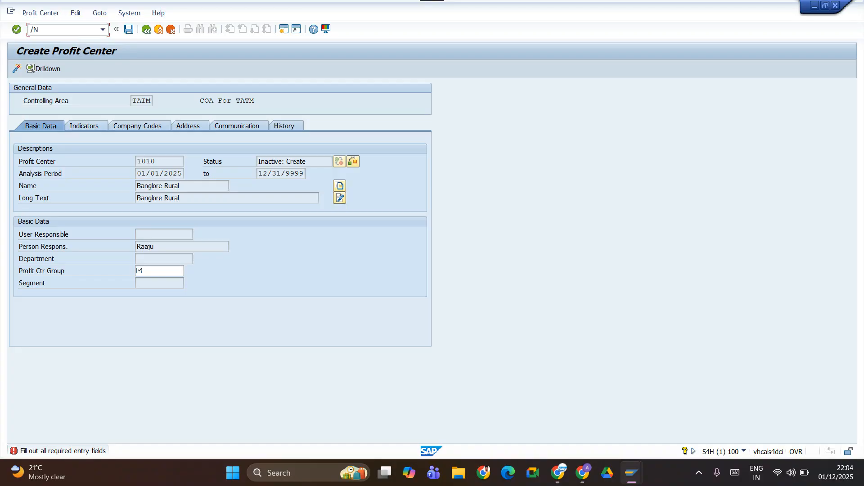
pyautogui.press('Return')
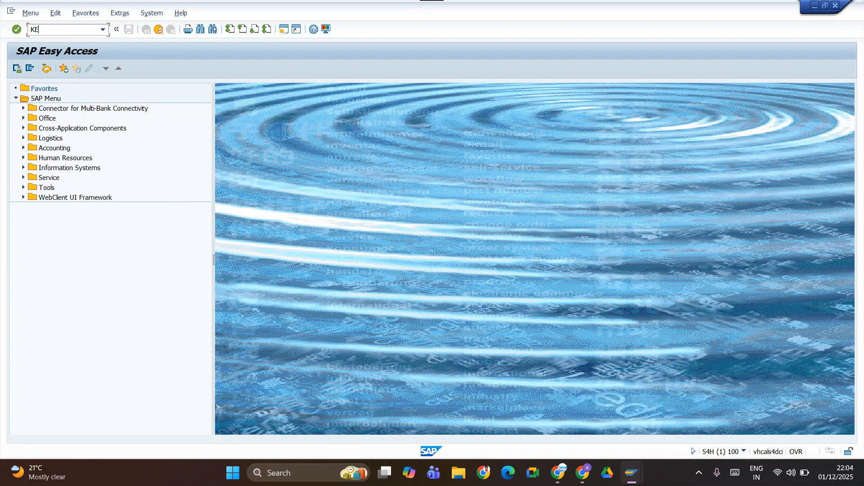
pyautogui.press('Return')
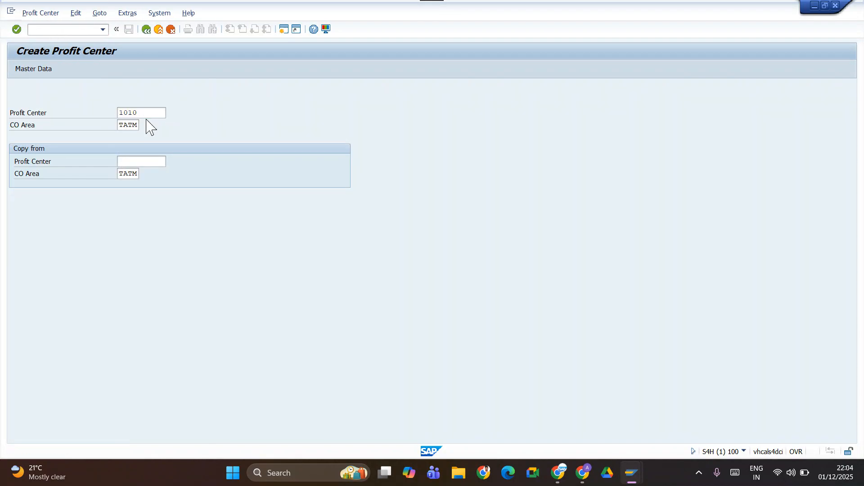
pyautogui.press('Return')
# Set the name and long text of profit center 1010 to Banglore Rural and fill in the person responsible.
pyautogui.click(159, 188)
pyautogui.press('space')
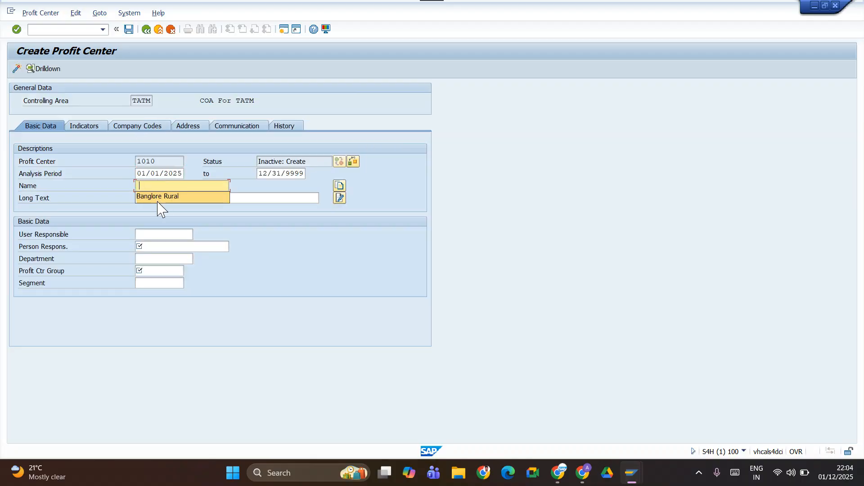
pyautogui.click(159, 196)
pyautogui.click(157, 198)
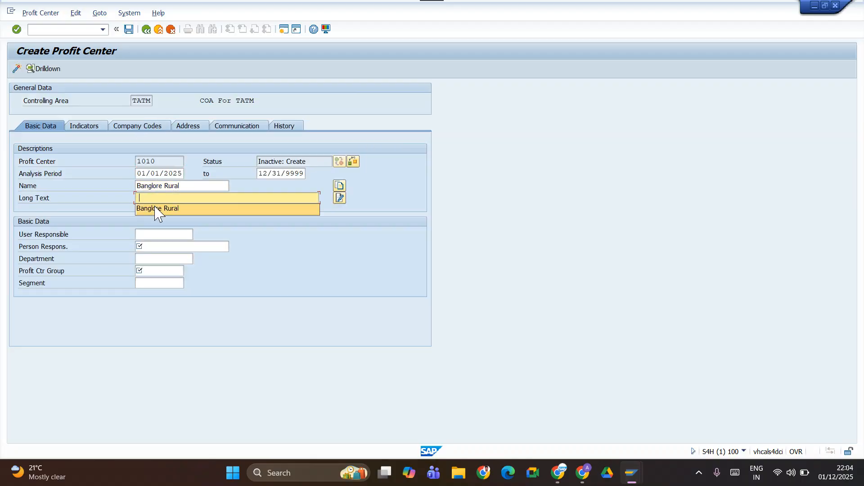
pyautogui.click(158, 210)
pyautogui.click(158, 246)
pyautogui.click(157, 258)
# Assign profit center 1010 to the profit center group KARNATAKA.
pyautogui.click(152, 271)
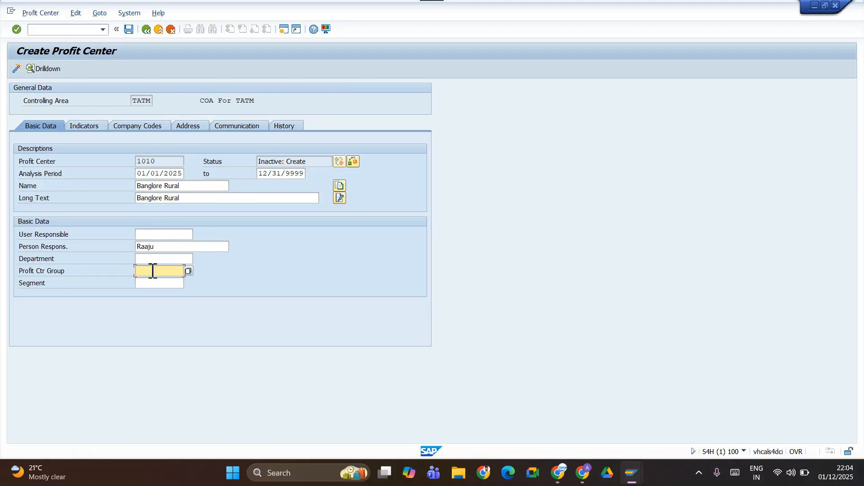
pyautogui.click(188, 271)
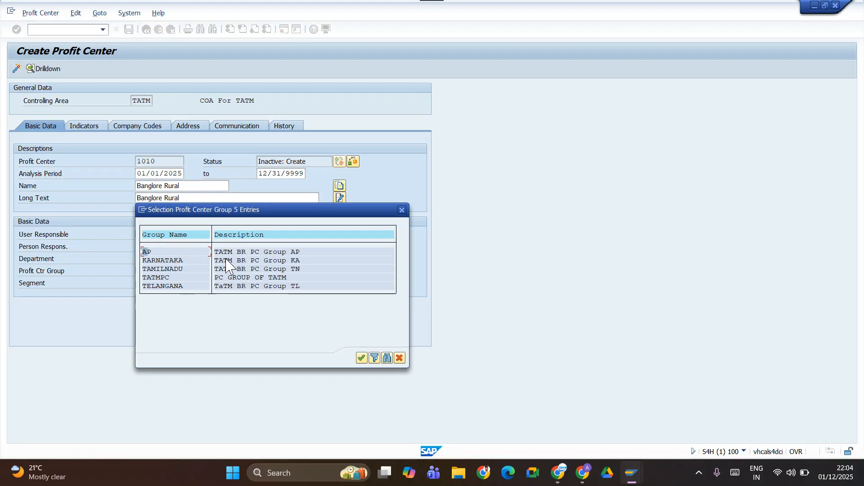
pyautogui.doubleClick(172, 260)
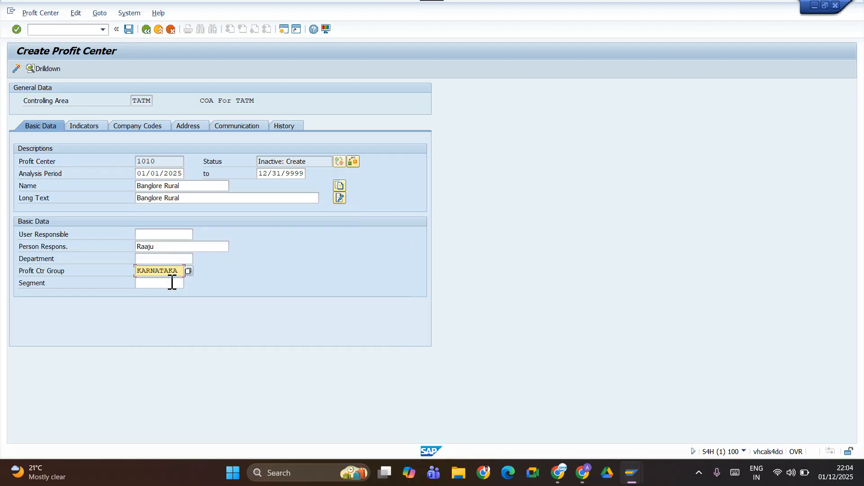
# Assign the segment TATMSI, Tata Motars South India, to profit center 1010.
pyautogui.click(143, 285)
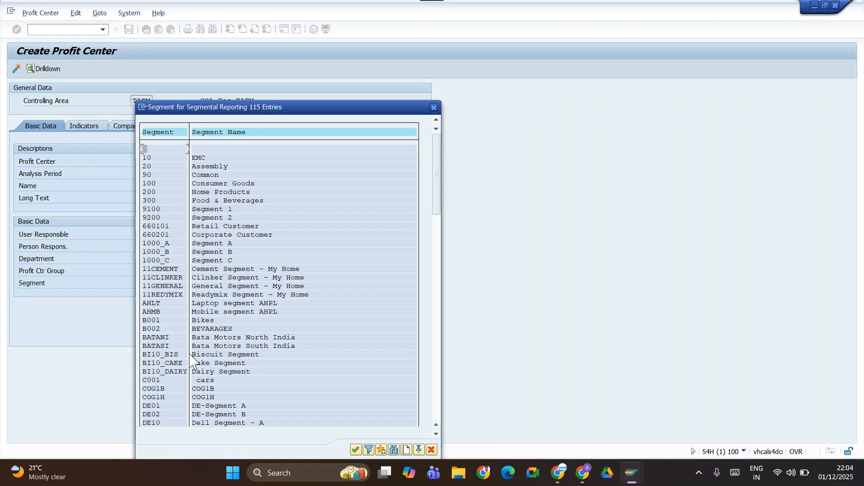
pyautogui.scroll(-6, 239, 271)
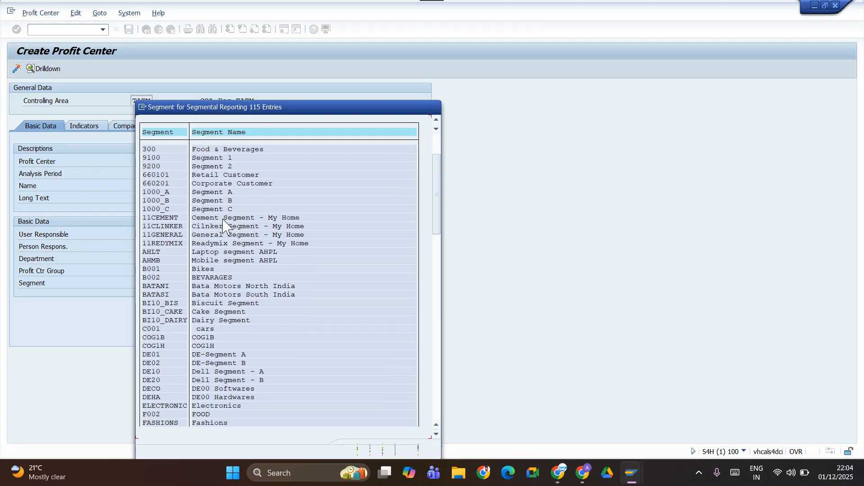
pyautogui.scroll(-4, 225, 225)
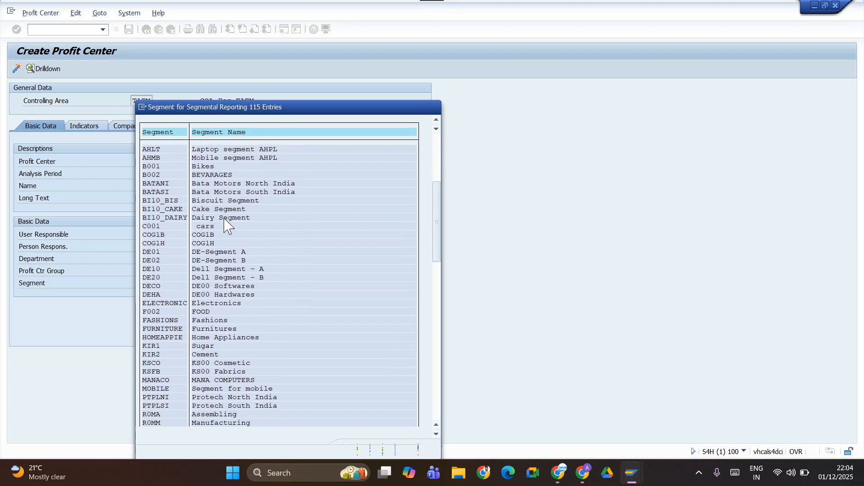
pyautogui.scroll(-3, 228, 225)
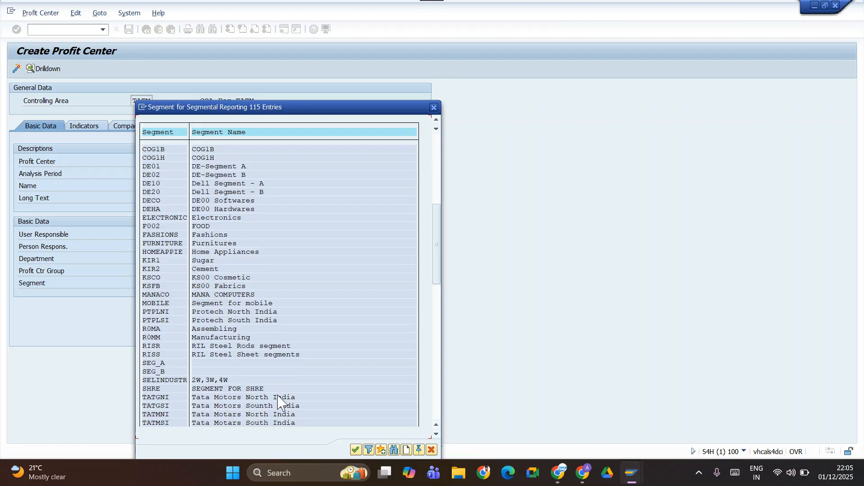
pyautogui.scroll(-1, 278, 399)
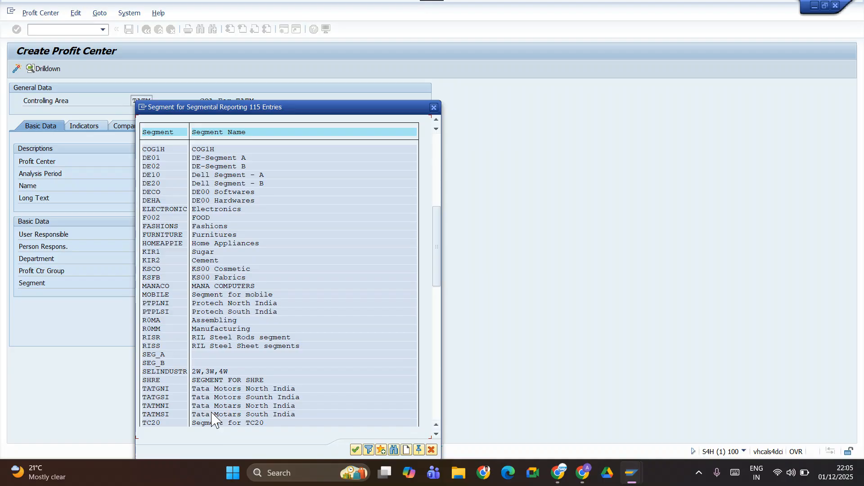
pyautogui.doubleClick(173, 417)
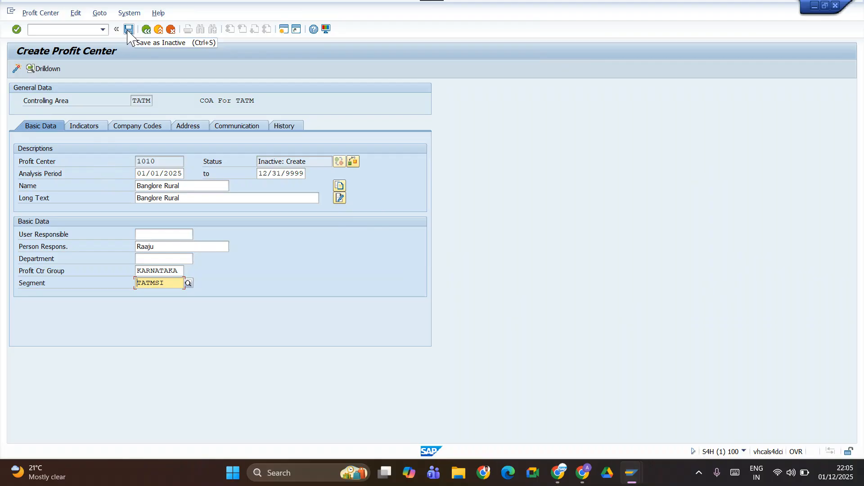
# Activate profit center 1010 and check the current transaction code in the session details.
pyautogui.click(17, 70)
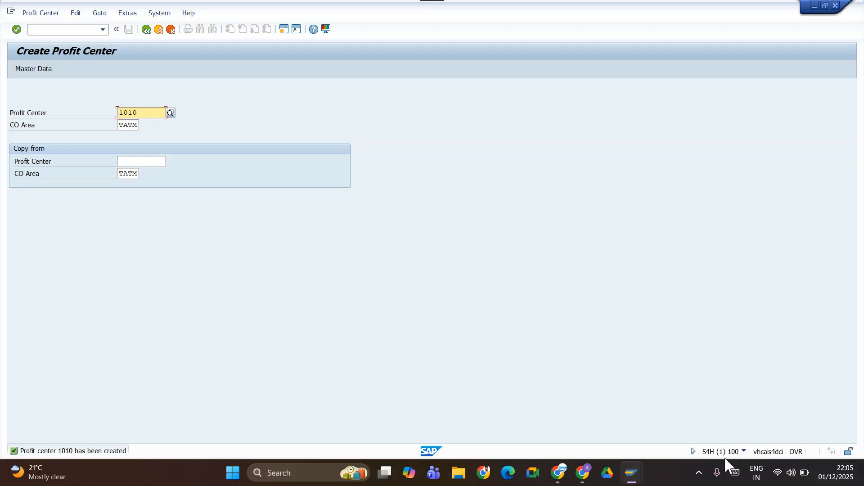
pyautogui.click(744, 452)
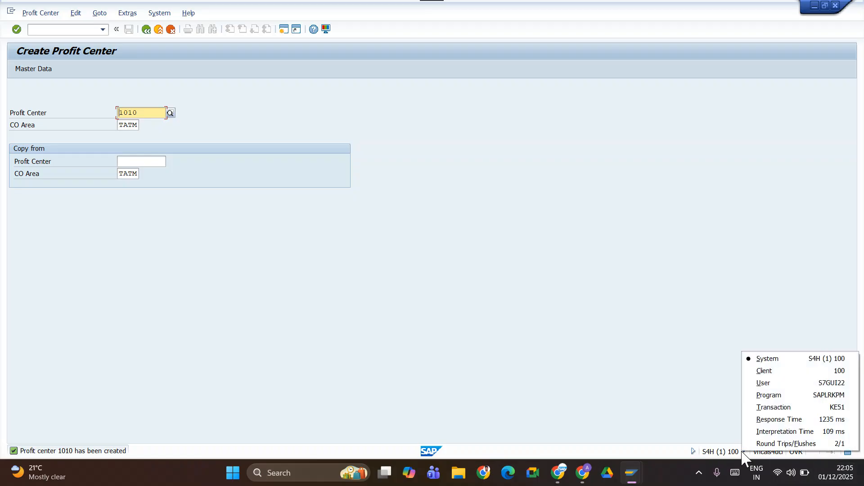
pyautogui.click(716, 345)
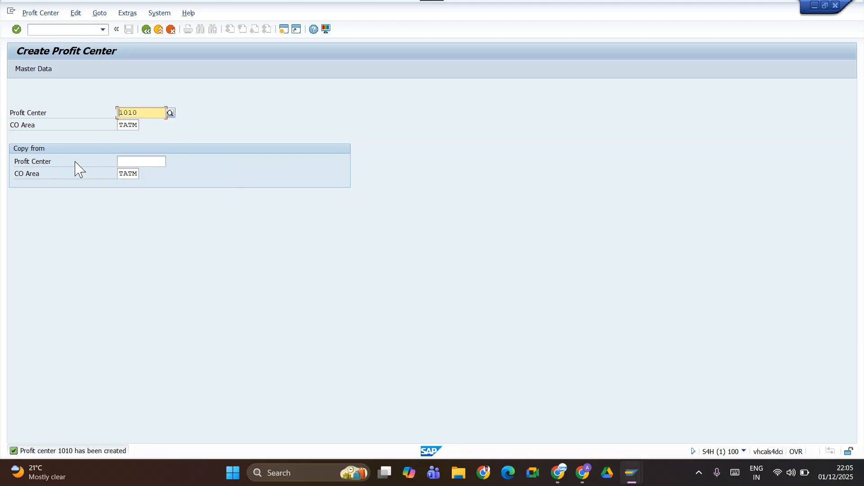
# Switch to the Google Sheets notes and enter TATMPC in bold as the code for Profit Cener Group.
pyautogui.hotkey('alt', 'Tab')
pyautogui.click(327, 207)
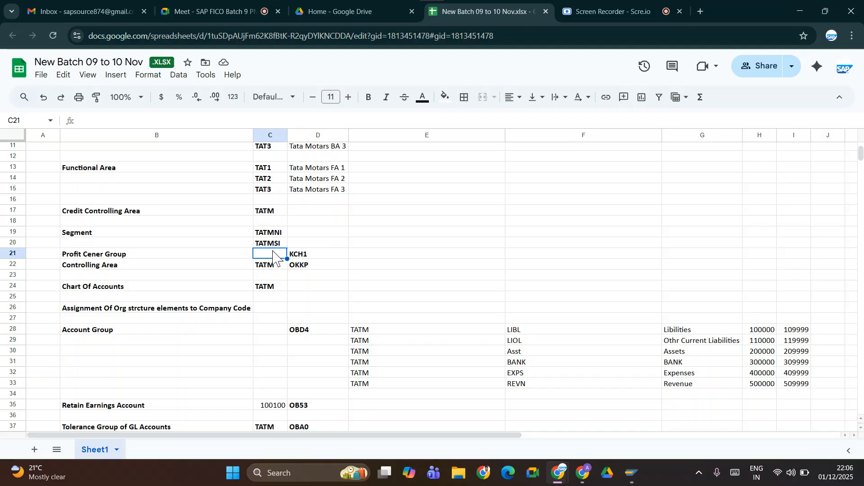
pyautogui.write('t')
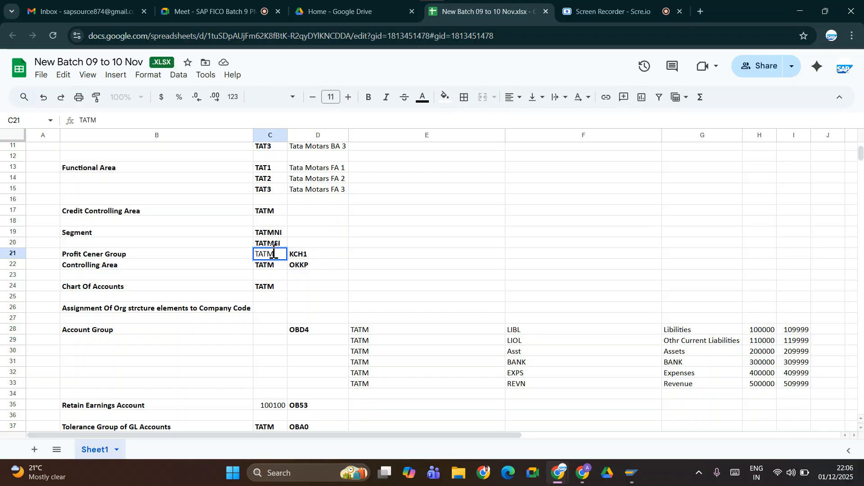
pyautogui.press('Tab')
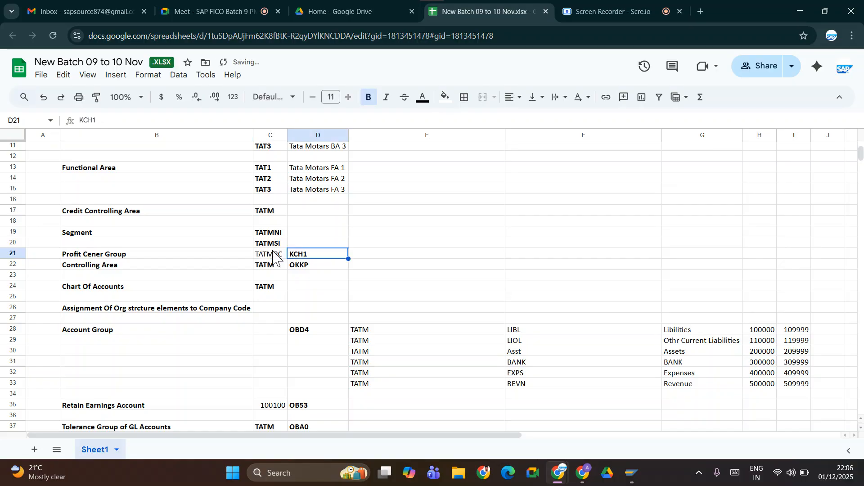
pyautogui.click(272, 255)
pyautogui.hotkey('ctrl', 'b')
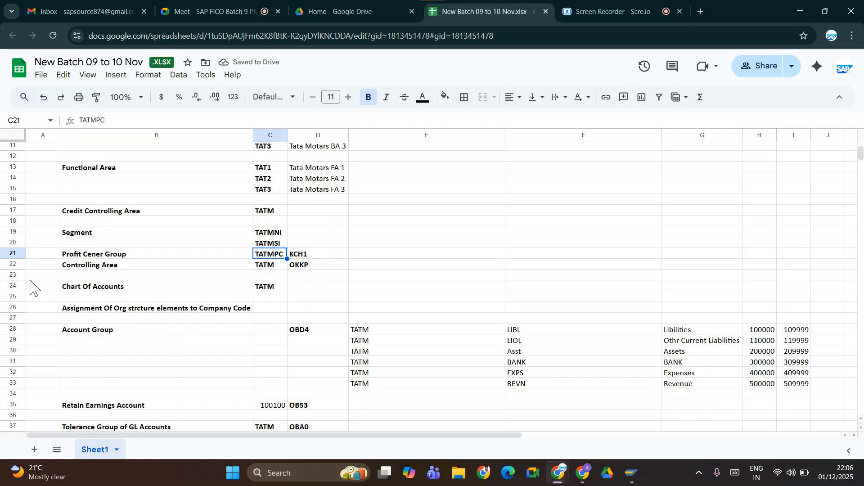
# Insert two blank rows between the Profit Cener Group and Controlling Area rows.
pyautogui.click(14, 265)
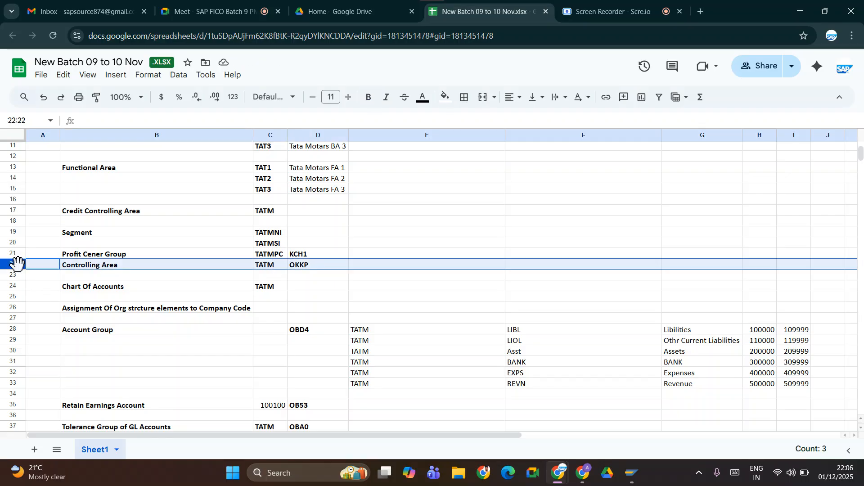
pyautogui.rightClick(18, 267)
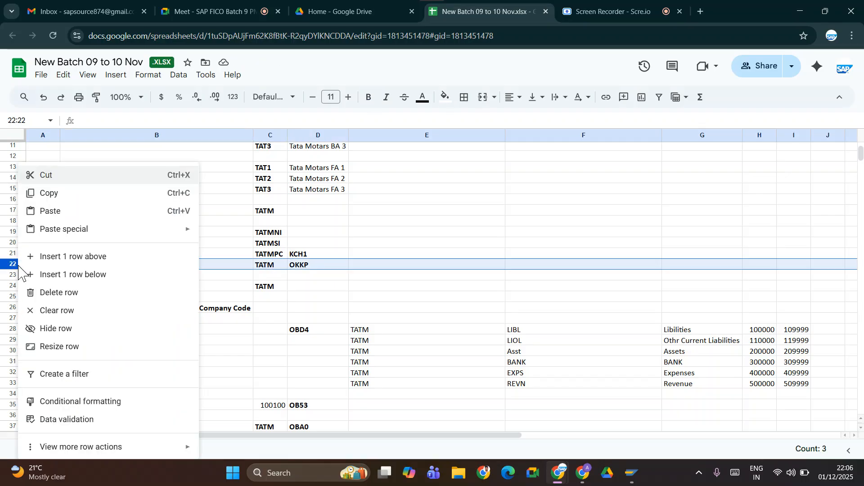
pyautogui.click(83, 257)
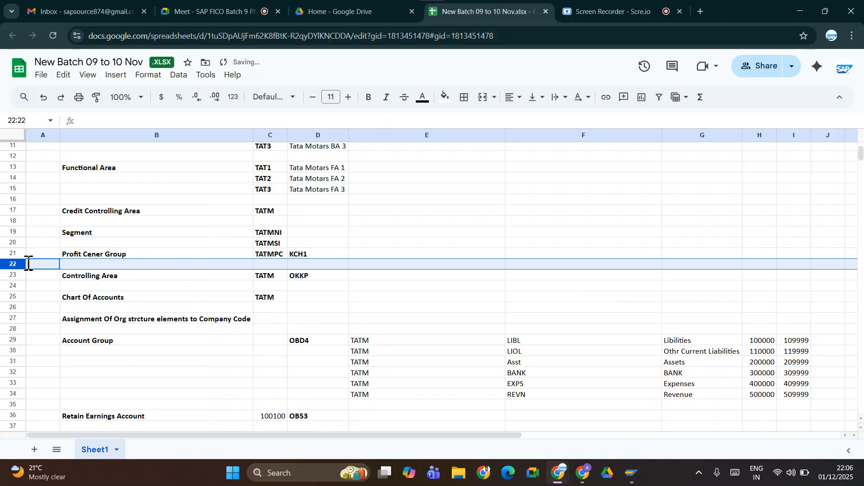
pyautogui.rightClick(13, 265)
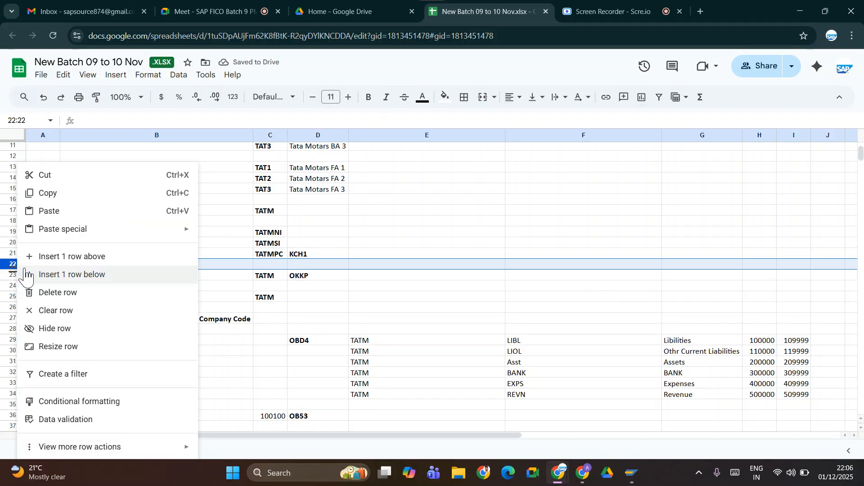
pyautogui.click(62, 263)
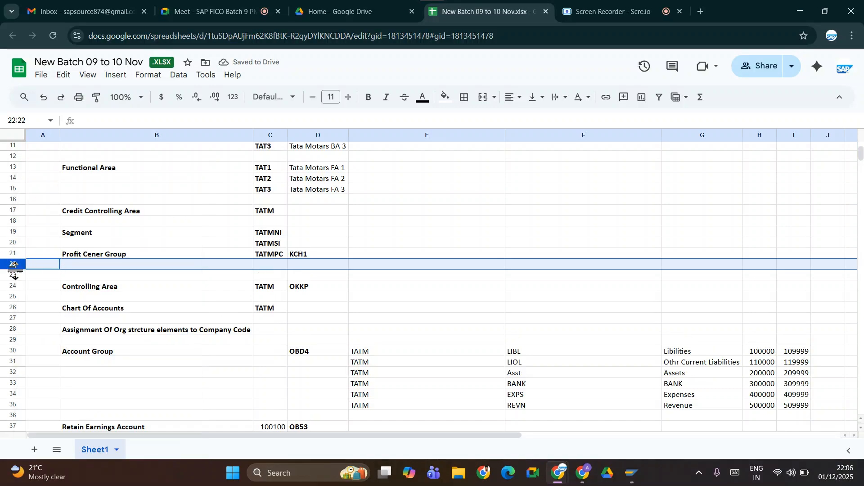
pyautogui.hotkey('ctrl', 'shift', '+')
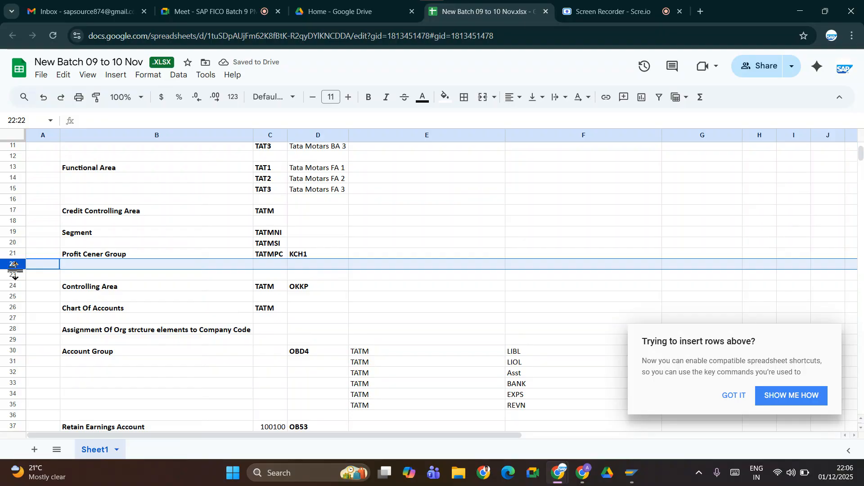
pyautogui.click(734, 396)
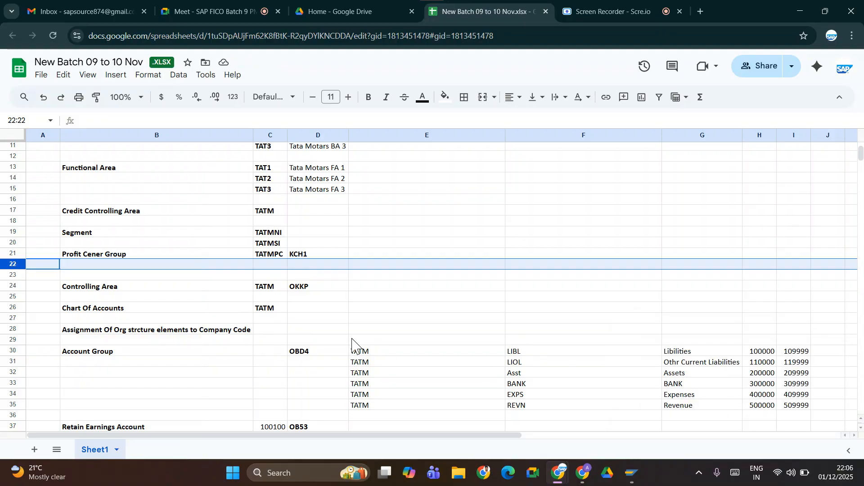
pyautogui.hotkey('ctrl', '+')
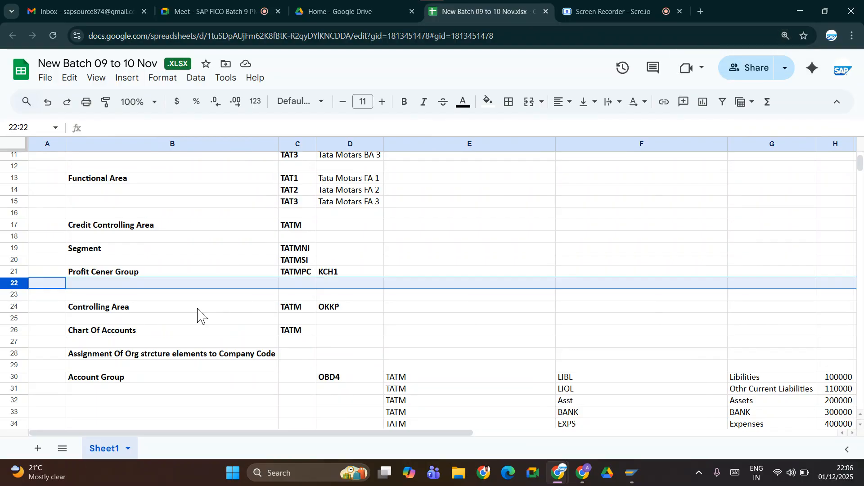
pyautogui.hotkey('ctrl', '+')
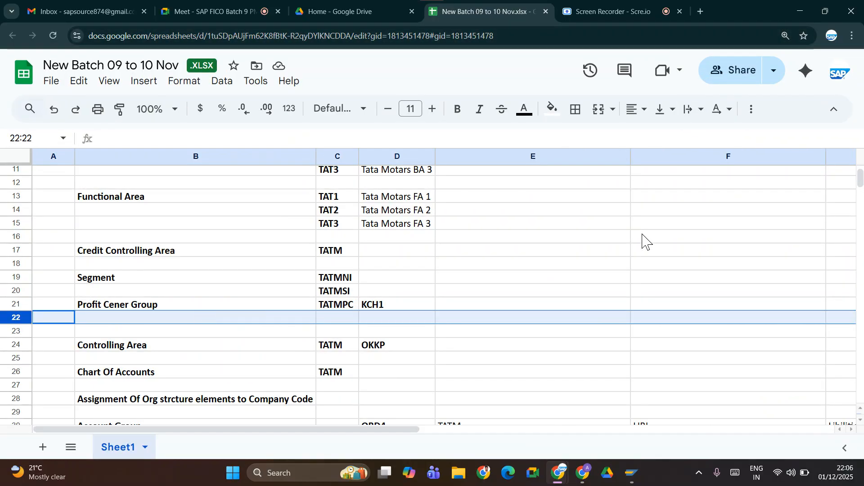
pyautogui.hotkey('ctrl', '-')
pyautogui.hotkey('ctrl', '-')
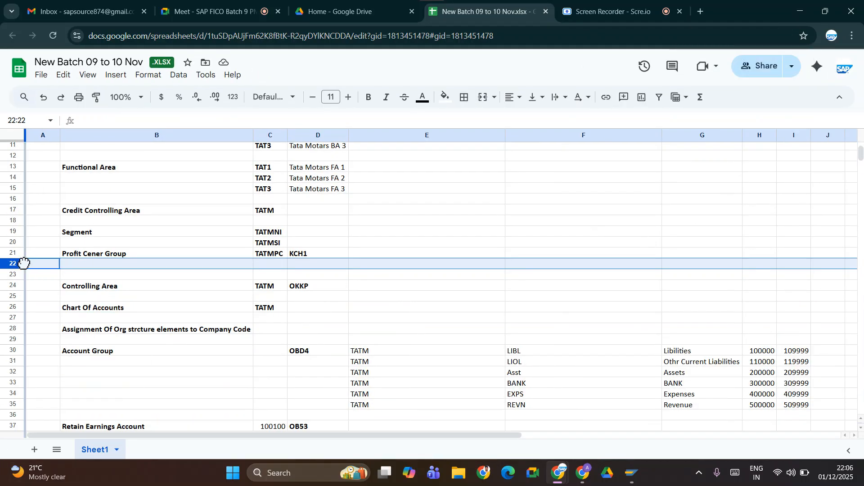
pyautogui.click(44, 274)
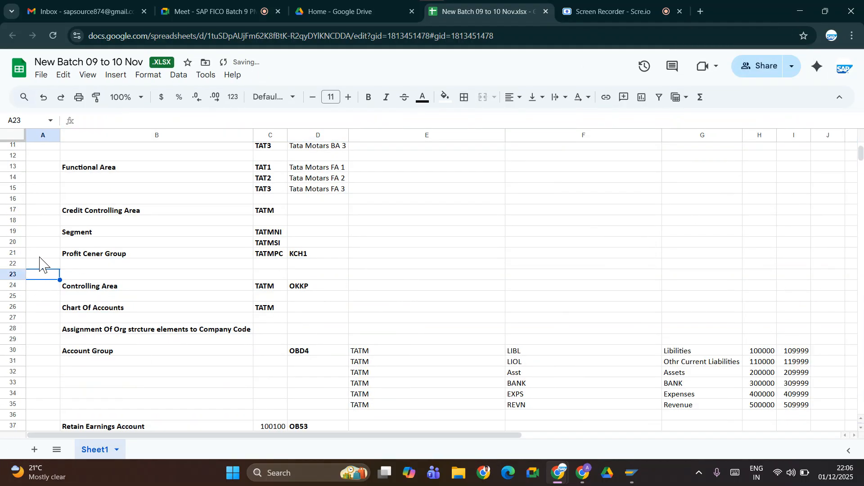
# Insert six more blank rows beneath the Profit Cener Group row.
pyautogui.click(15, 262)
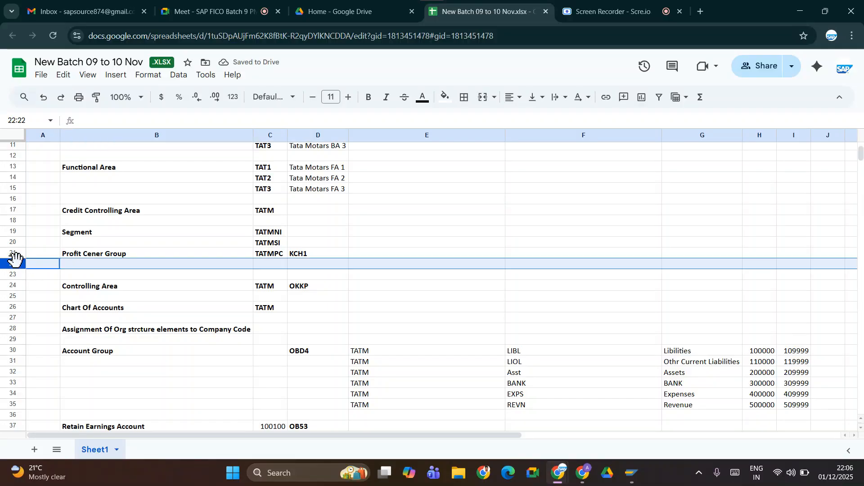
pyautogui.rightClick(14, 260)
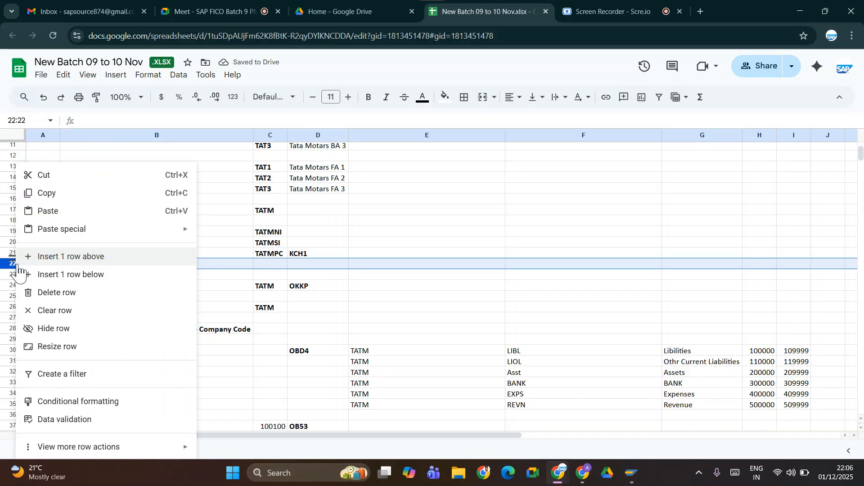
pyautogui.click(48, 257)
pyautogui.rightClick(16, 272)
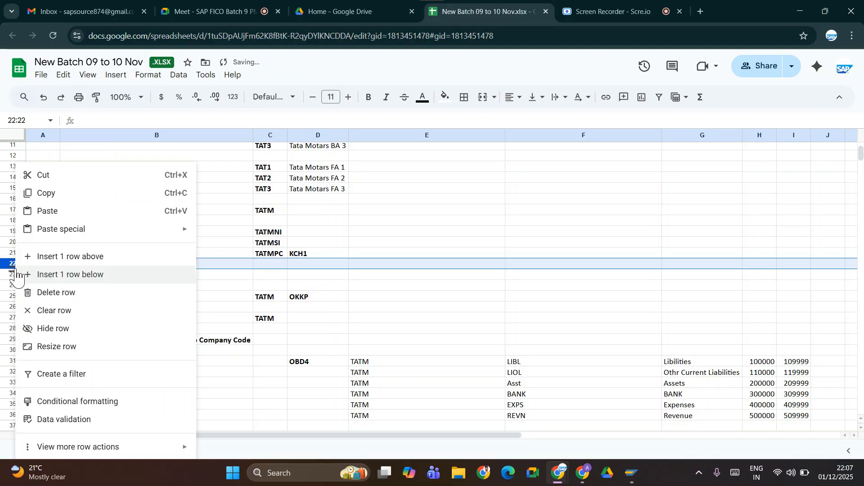
pyautogui.click(45, 257)
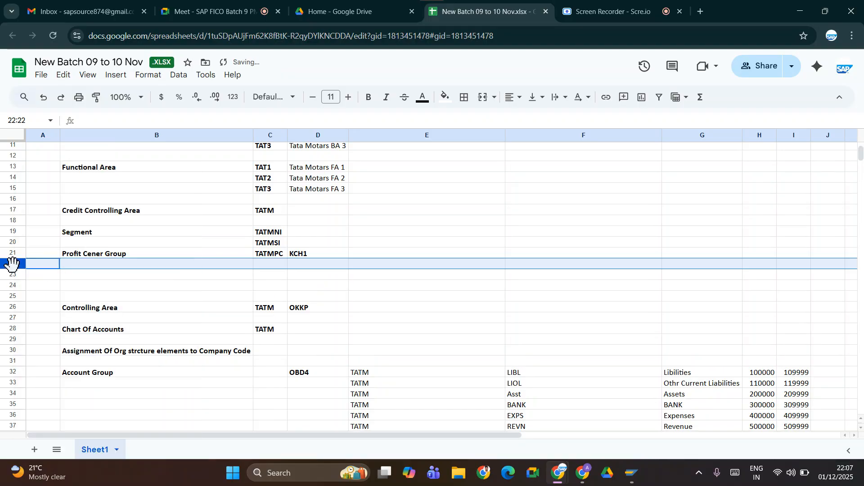
pyautogui.rightClick(12, 264)
pyautogui.click(49, 260)
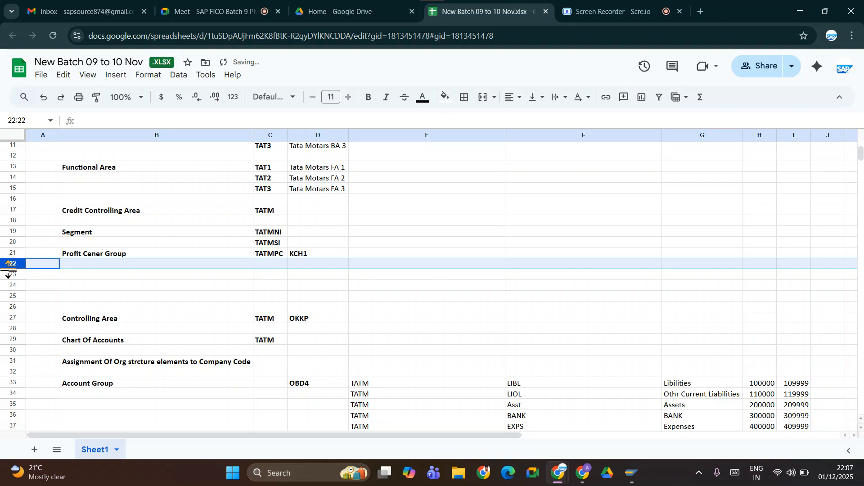
pyautogui.rightClick(12, 266)
pyautogui.click(50, 260)
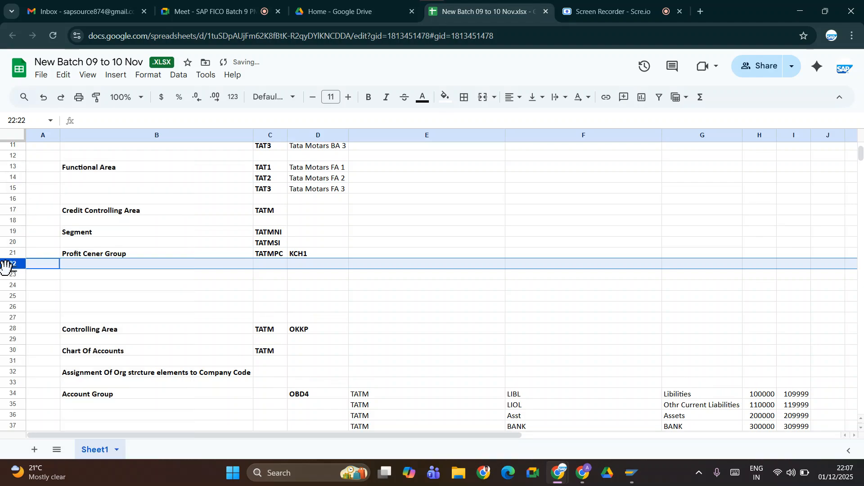
pyautogui.rightClick(11, 263)
pyautogui.click(27, 270)
pyautogui.rightClick(20, 275)
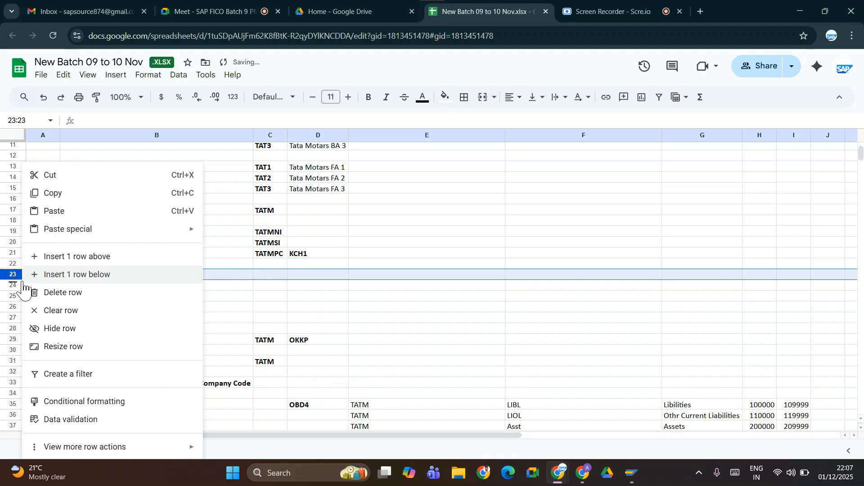
pyautogui.click(50, 275)
# Delete the empty column A from the sheet.
pyautogui.rightClick(50, 275)
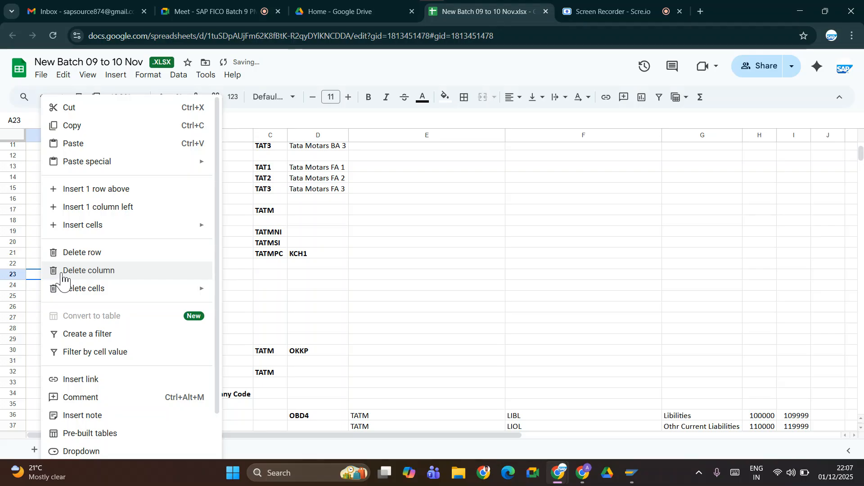
pyautogui.click(63, 272)
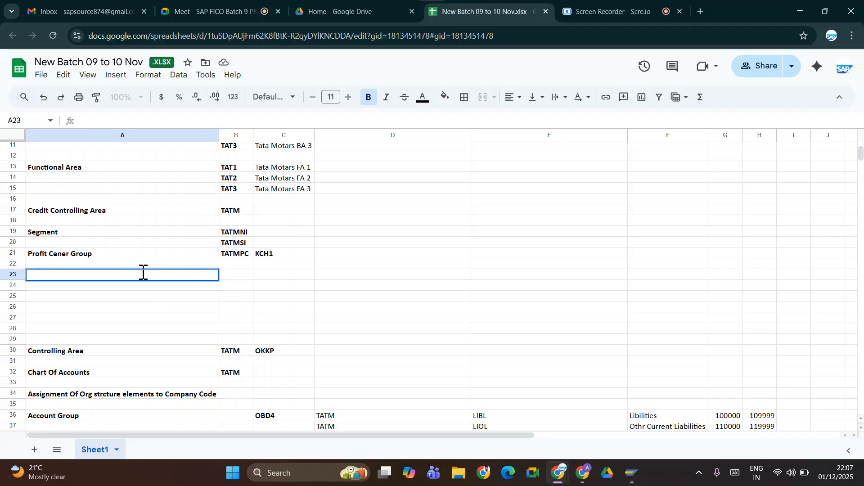
pyautogui.click(122, 318)
pyautogui.click(120, 265)
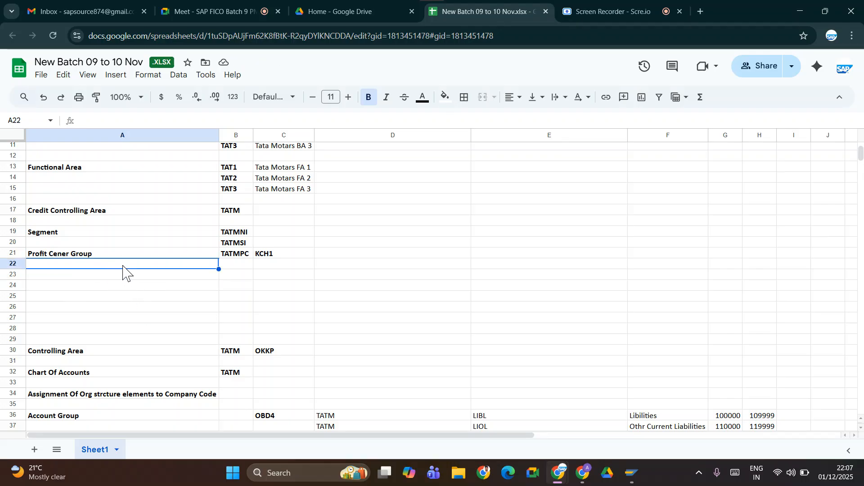
# Enter the group names KARNATAKA and TELANGANA in D21 and E21 of the Profit Cener Group row.
pyautogui.click(292, 265)
pyautogui.click(249, 264)
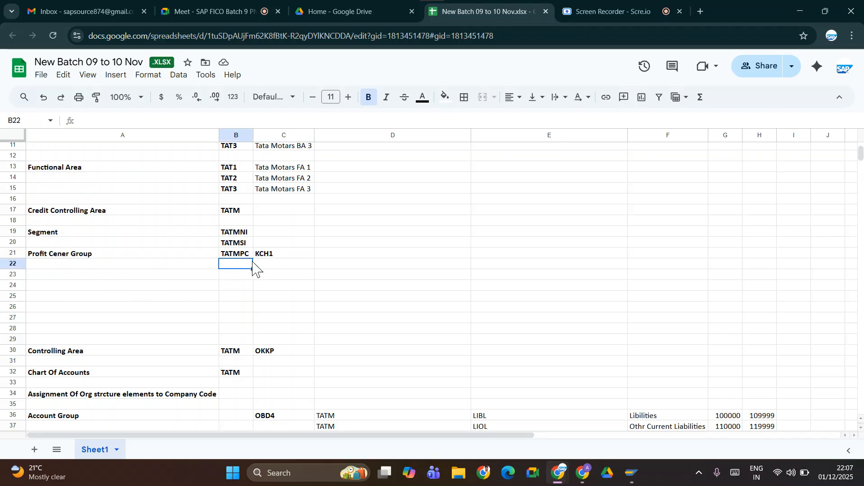
pyautogui.click(320, 254)
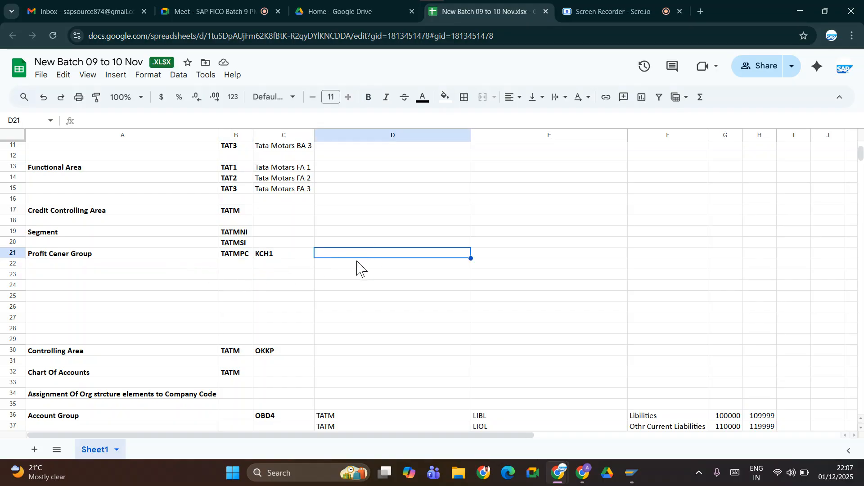
pyautogui.write('KARNATAKA')
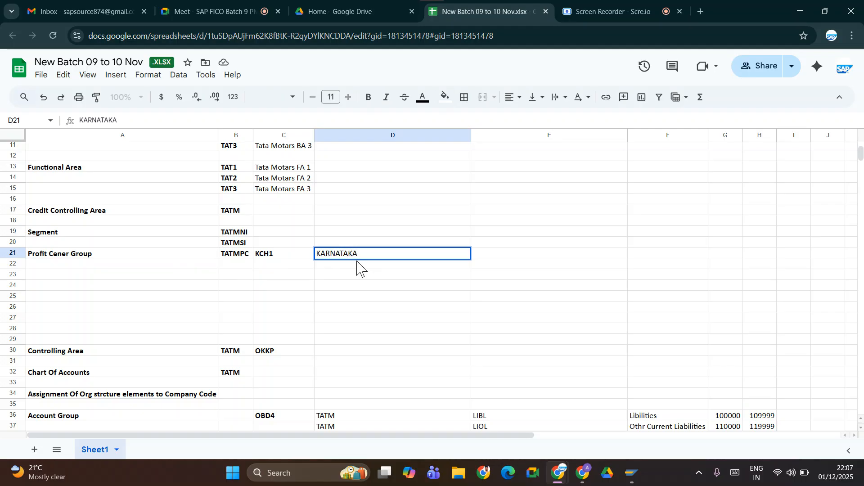
pyautogui.press('Tab')
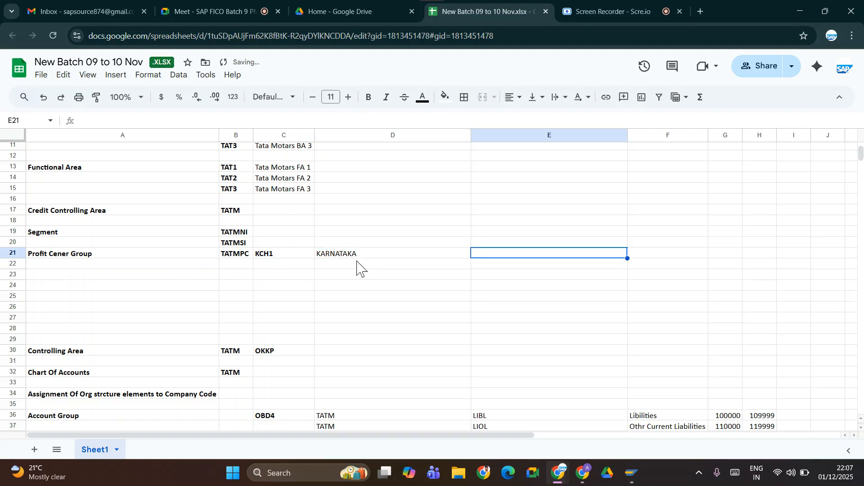
pyautogui.write('TELANGANA')
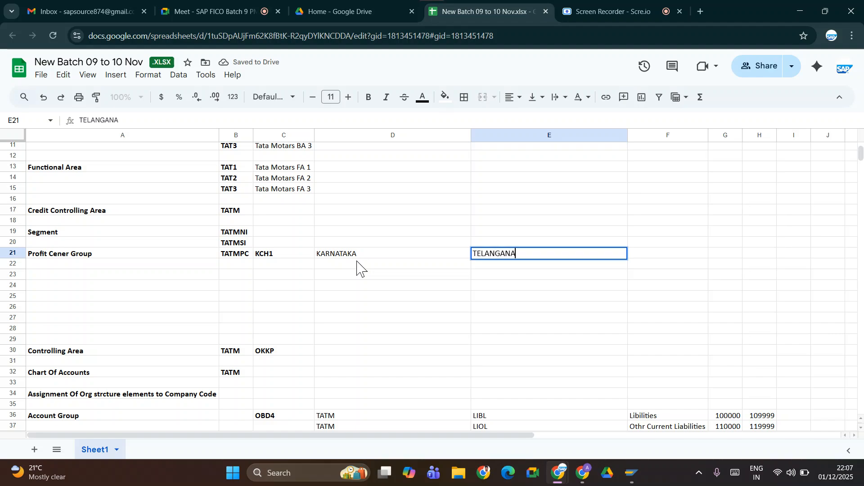
pyautogui.press('Tab')
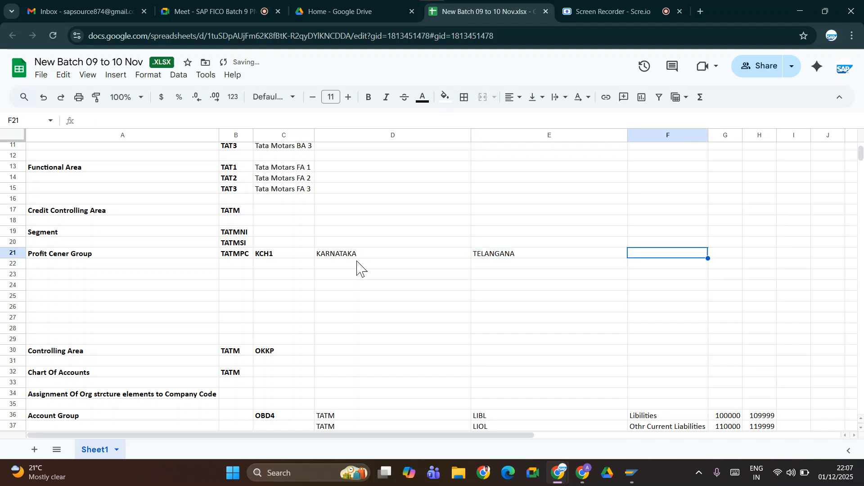
# Add the group names AP and TAMILNADU in F21 and G21, following TELANGANA.
pyautogui.write('AP')
pyautogui.press('Tab')
pyautogui.press('Tab')
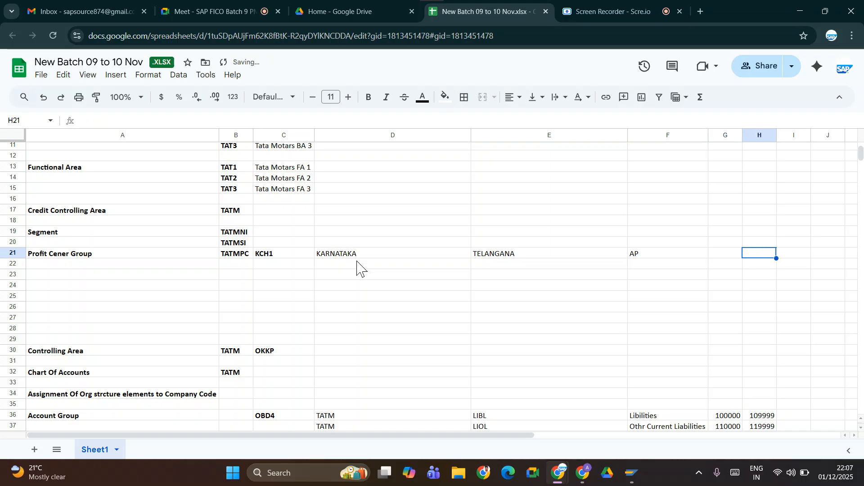
pyautogui.hotkey('shift', 'Tab')
pyautogui.write('tE')
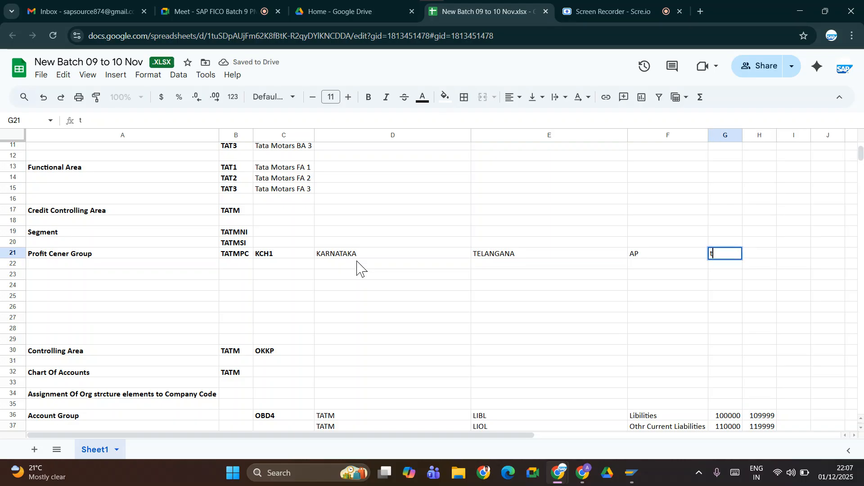
pyautogui.press('BackSpace')
pyautogui.press('BackSpace')
pyautogui.write('TAMILNADU')
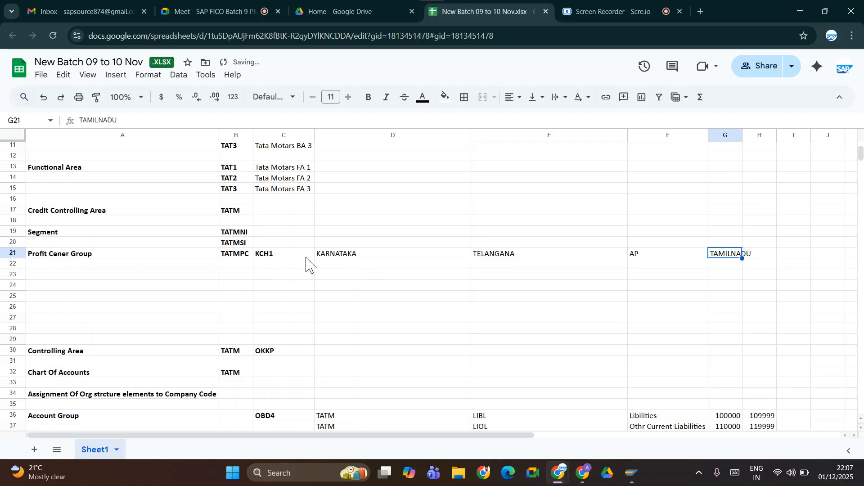
# Enter the profit center 1010 ( BANGLORE) in D22, beneath the KARNATAKA group.
pyautogui.click(321, 266)
pyautogui.write('101')
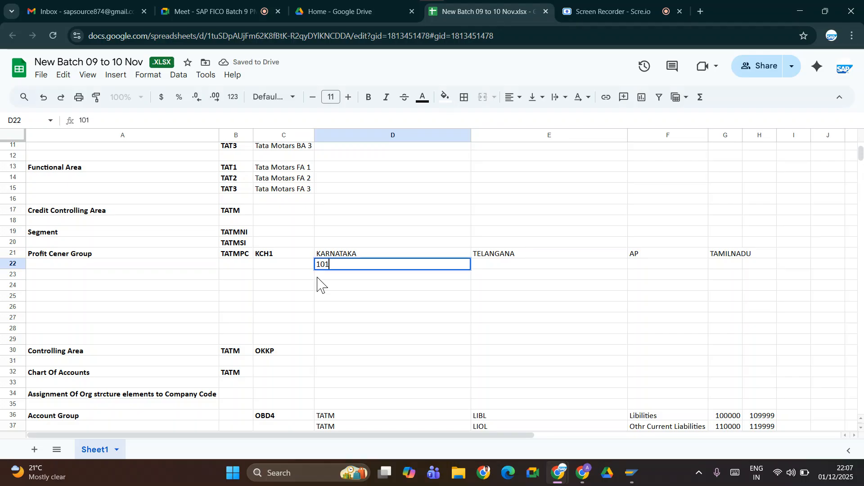
pyautogui.write('0 ( bANG')
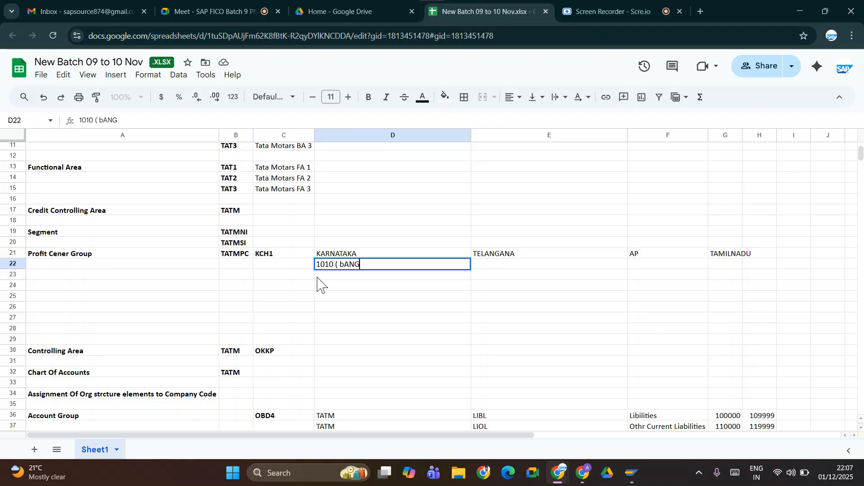
pyautogui.write('LORE')
pyautogui.press('BackSpace')
pyautogui.press('BackSpace')
pyautogui.press('BackSpace')
pyautogui.press('BackSpace')
pyautogui.press('BackSpace')
pyautogui.press('BackSpace')
pyautogui.press('BackSpace')
pyautogui.press('BackSpace')
pyautogui.write('BANGG')
pyautogui.press('BackSpace')
pyautogui.write('LORE)')
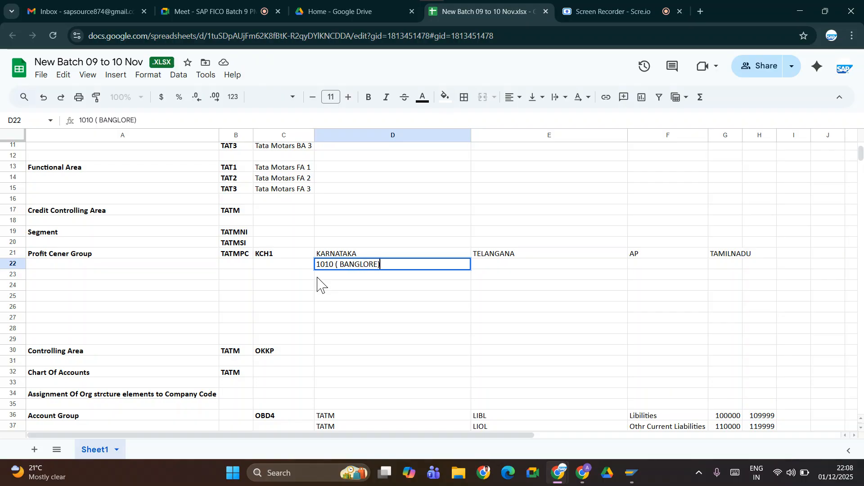
pyautogui.press('Tab')
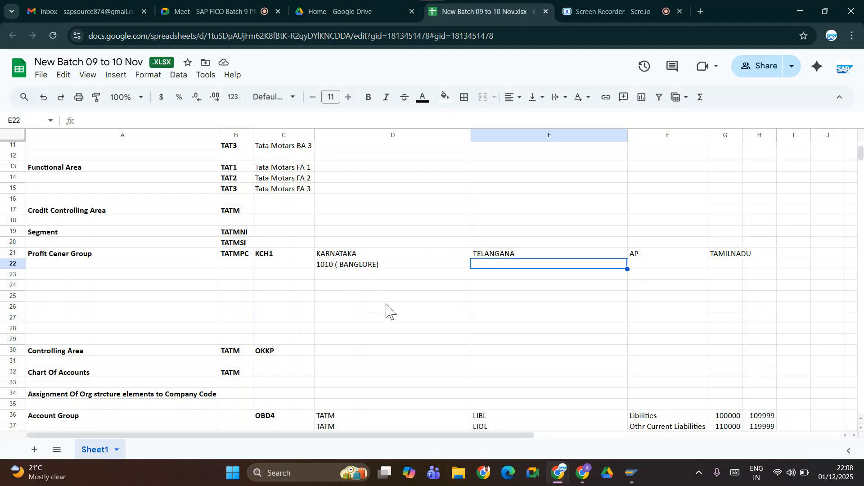
pyautogui.hotkey('alt', 'Tab')
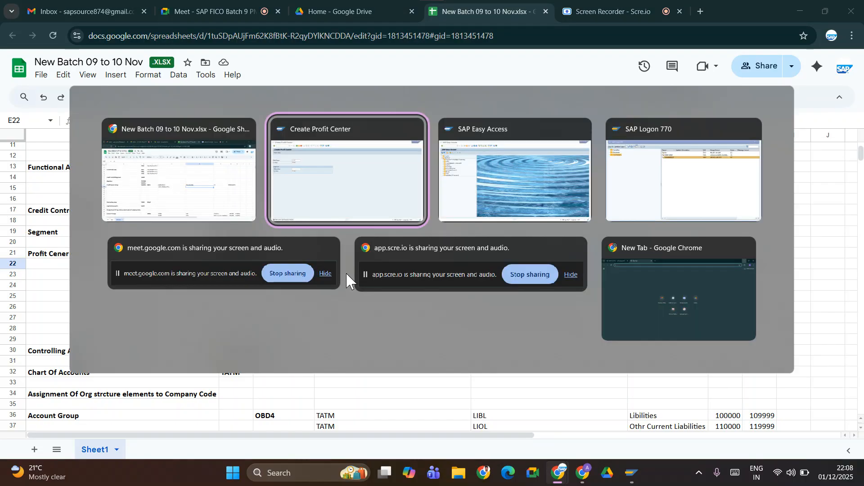
pyautogui.hotkey('alt', 'shift', 'Tab')
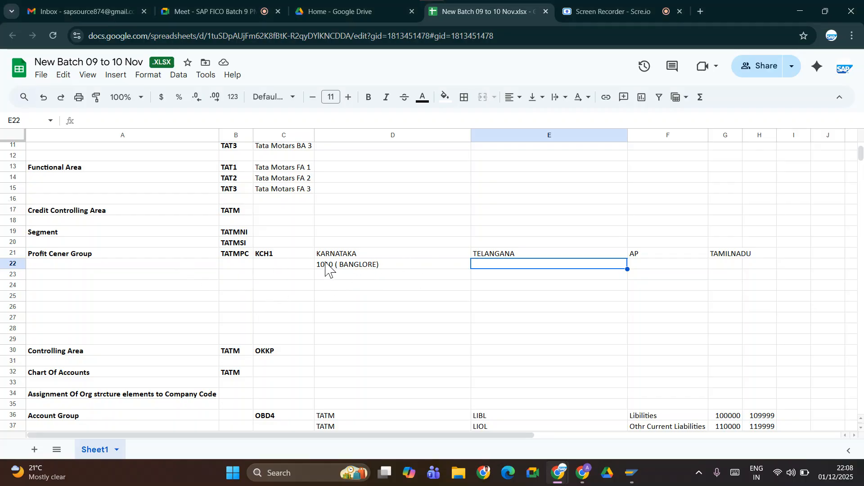
# Remove the space after the opening bracket in D22 so the entry reads 1010 (BANGLORE).
pyautogui.doubleClick(344, 266)
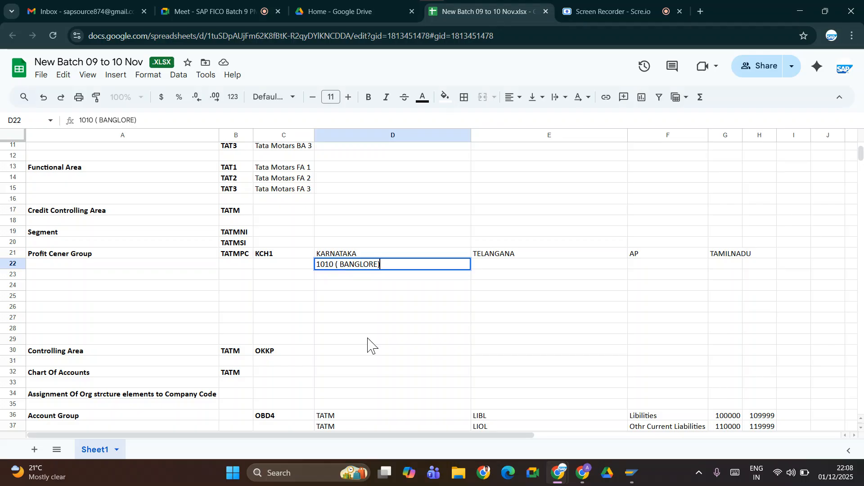
pyautogui.click(339, 265)
pyautogui.press('BackSpace')
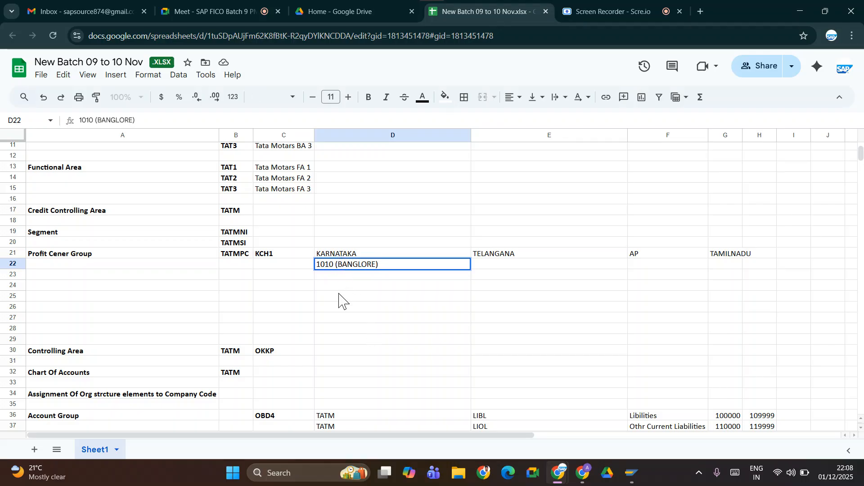
pyautogui.click(339, 296)
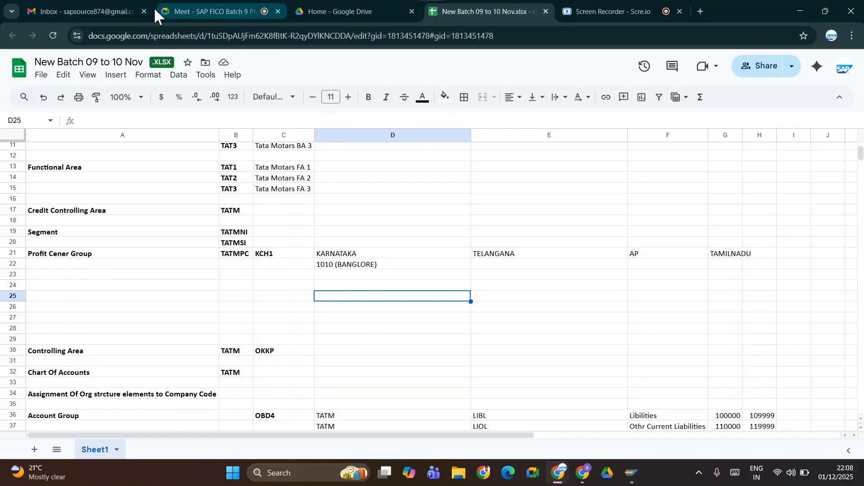
# Switch to the Google Meet call, check its in-call chat messages and close the chat.
pyautogui.click(194, 10)
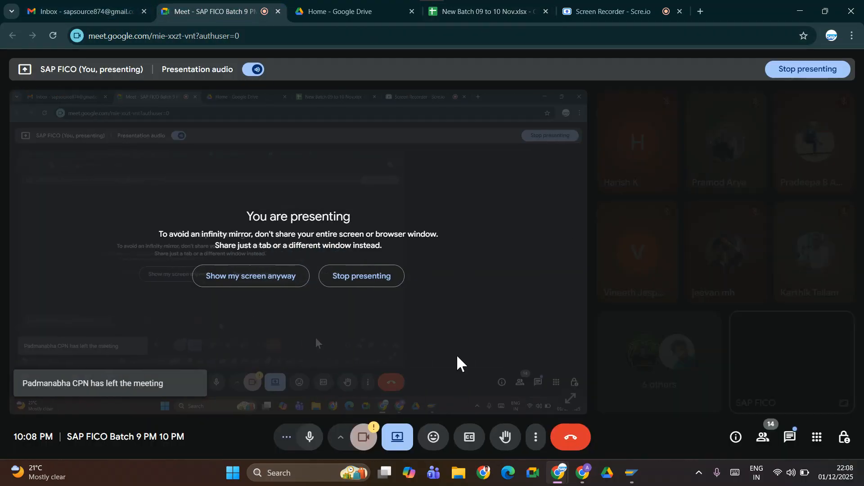
pyautogui.click(790, 437)
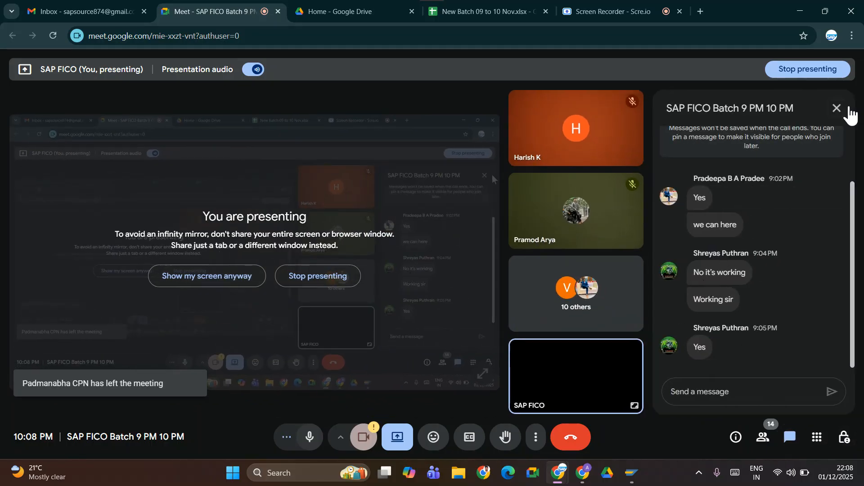
pyautogui.click(837, 109)
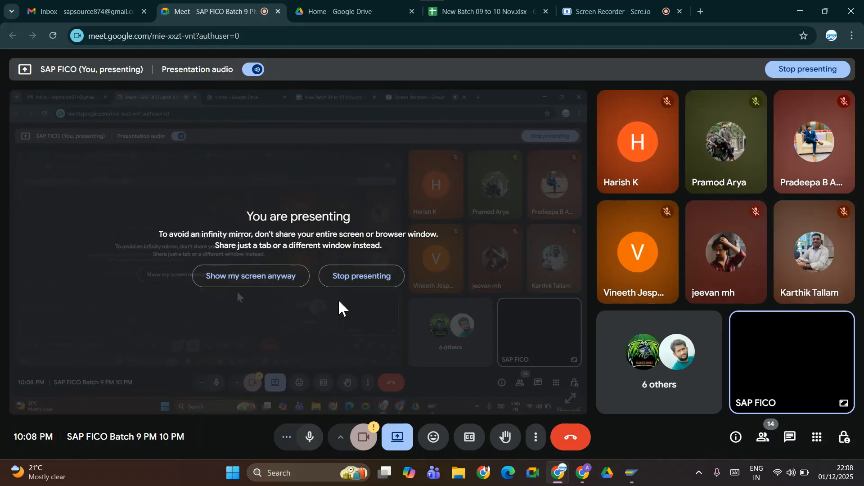
# Stop presenting the screen and leave the SAP FICO Batch 9 PM 10 PM call.
pyautogui.click(374, 282)
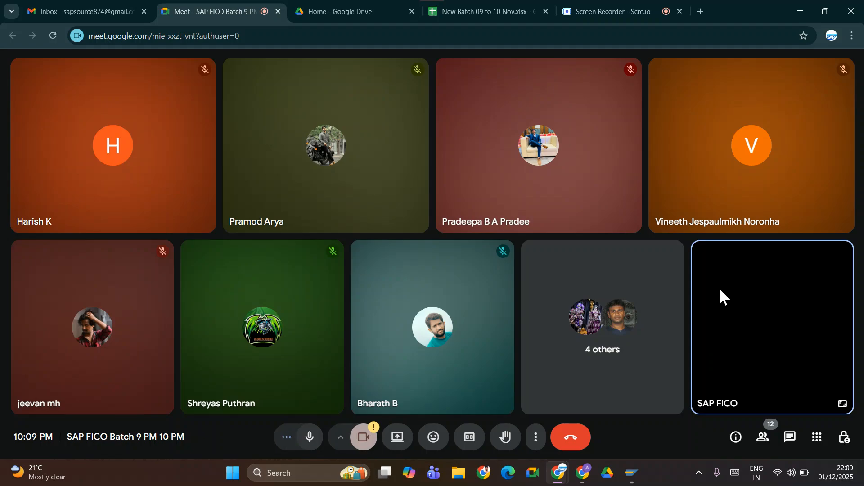
pyautogui.moveTo(724, 333)
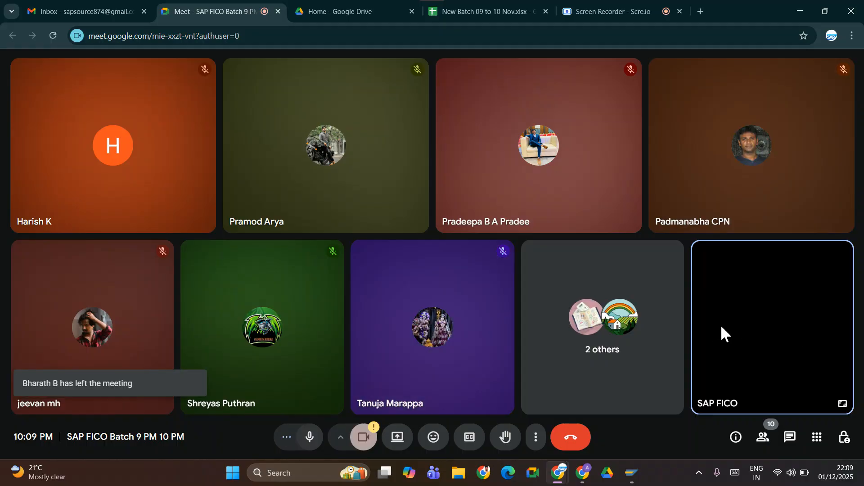
pyautogui.click(572, 439)
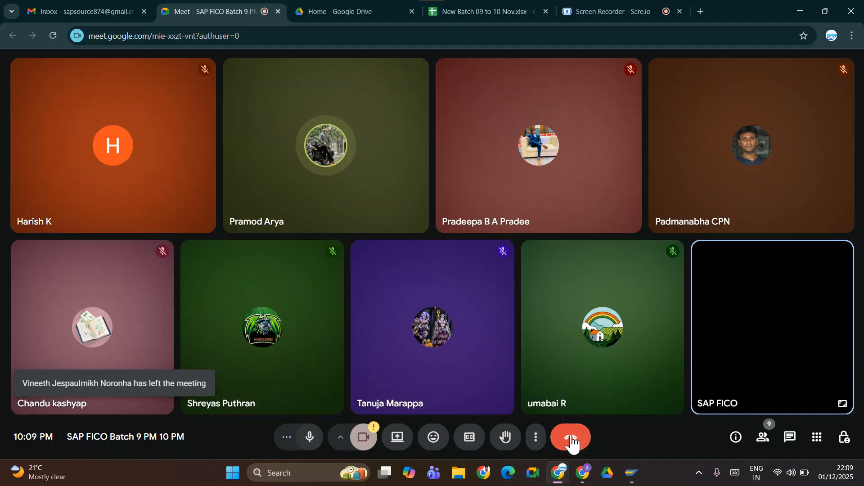
# Switch to the Scre.io screen recorder.
pyautogui.click(589, 12)
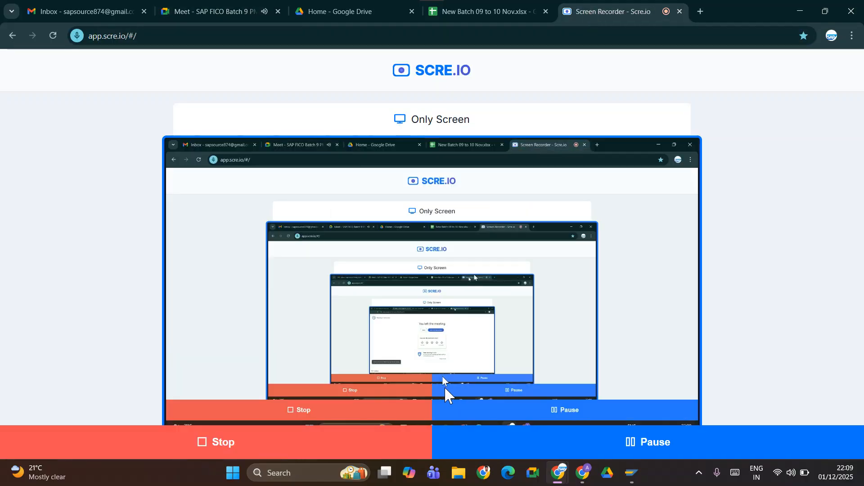